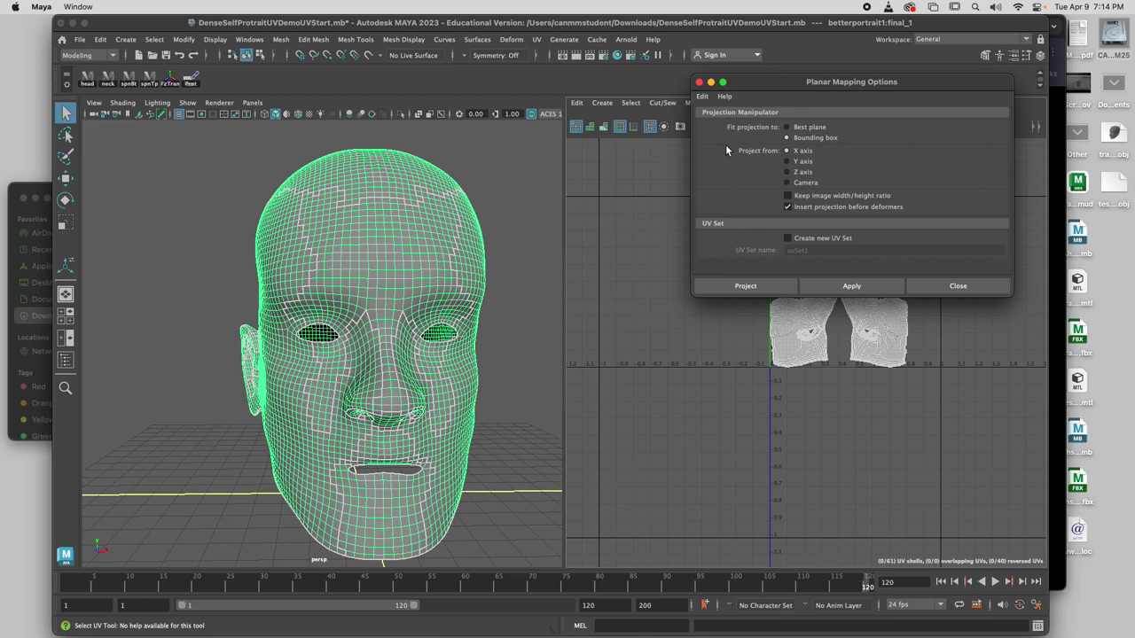
Step: Apply a planar UV projection to the head, fitted to the bounding box and projected from the Z axis
left_click(786, 171)
left_click(752, 286)
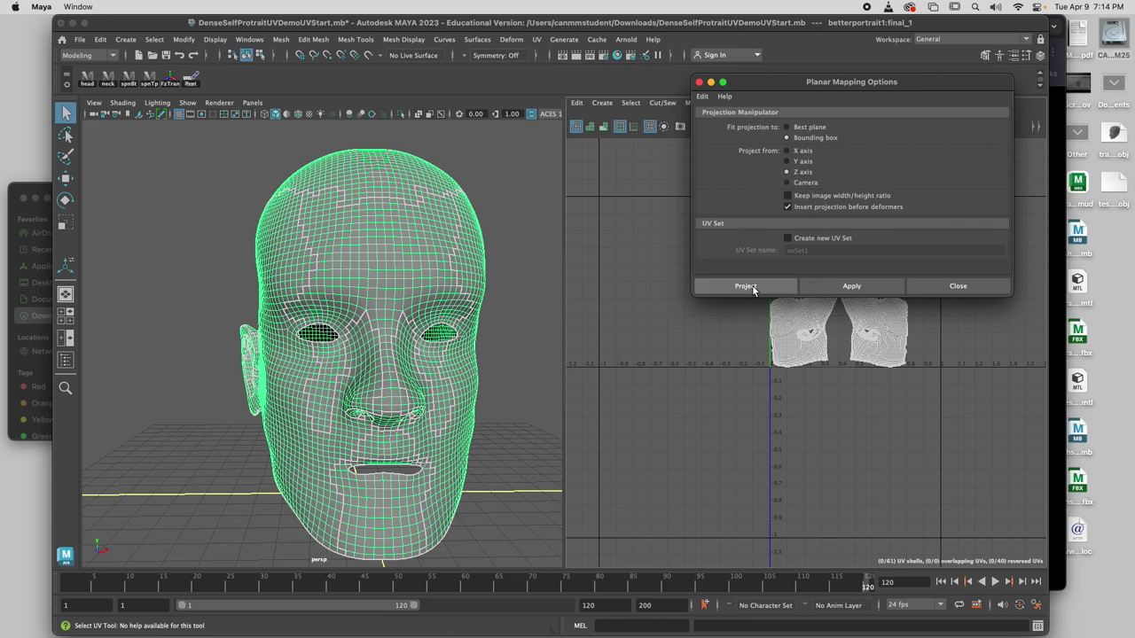
left_click(752, 357)
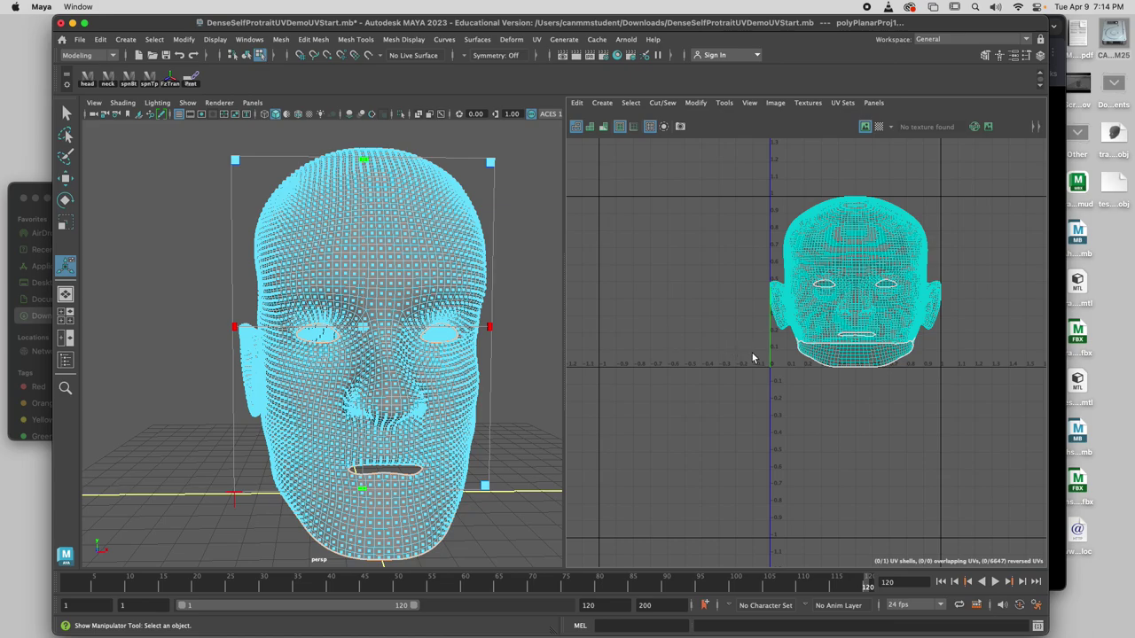
scroll(841, 364, "up", 3)
scroll(887, 282, "down", 2)
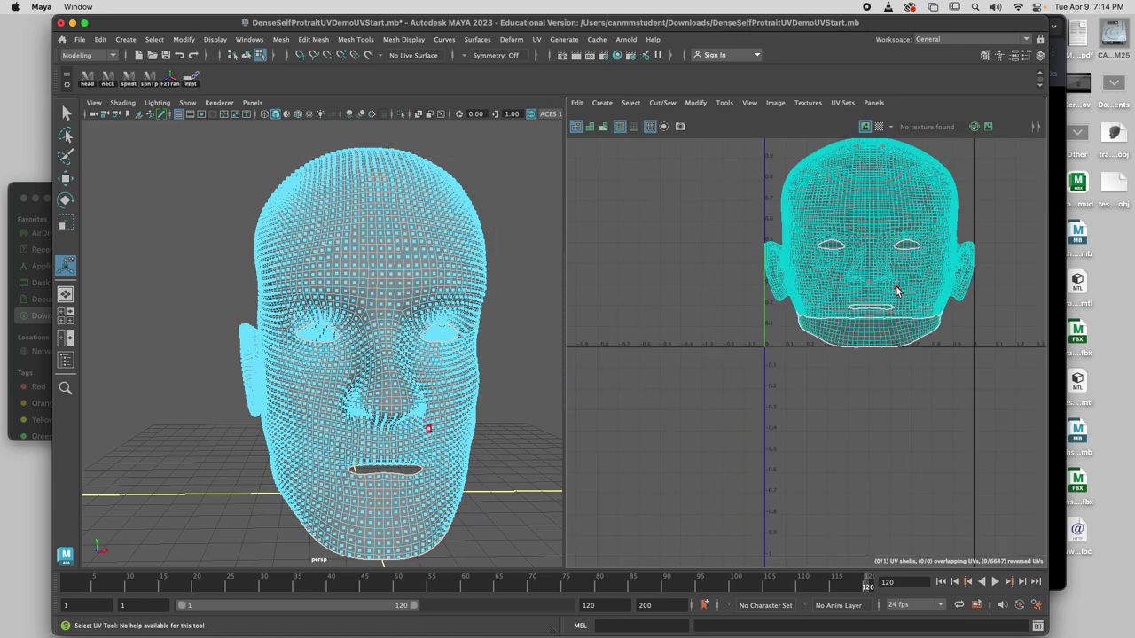
scroll(896, 291, "up", 2)
scroll(881, 264, "down", 3)
scroll(880, 271, "up", 3)
Step: Return the head to object mode and inspect the top and side of the skull
right_click(867, 234)
right_click_drag(867, 234, 816, 218)
right_click_drag(443, 234, 491, 208)
scroll(967, 336, "down", 1)
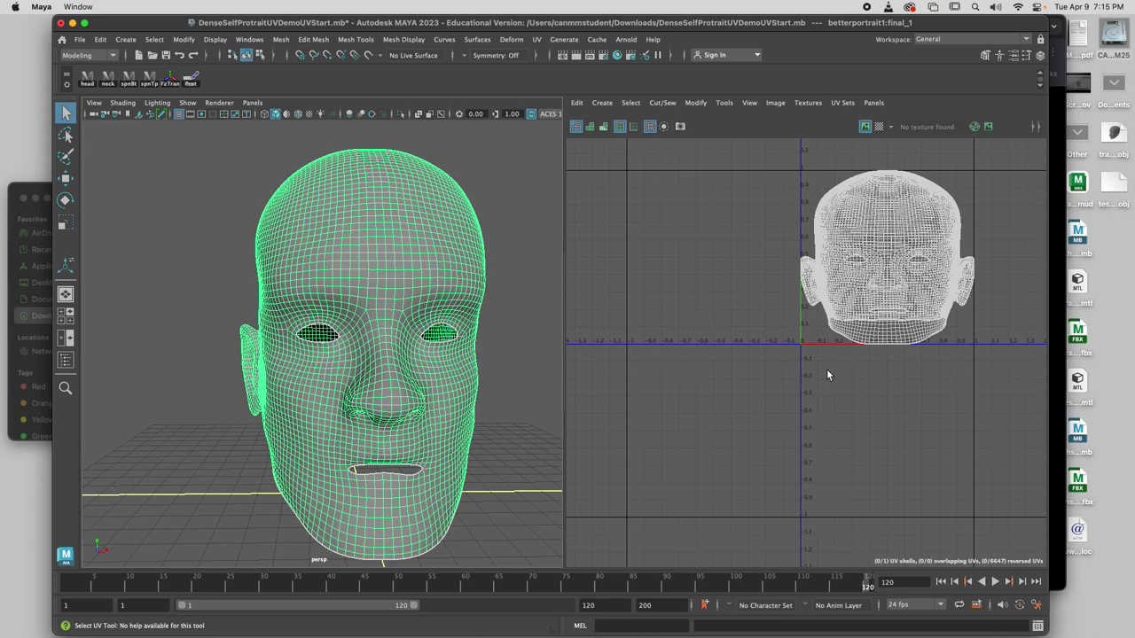
left_click_drag(346, 268, 435, 328, "alt")
scroll(421, 294, "down", 5)
scroll(450, 380, "up", 5)
left_click_drag(459, 382, 448, 344, "alt")
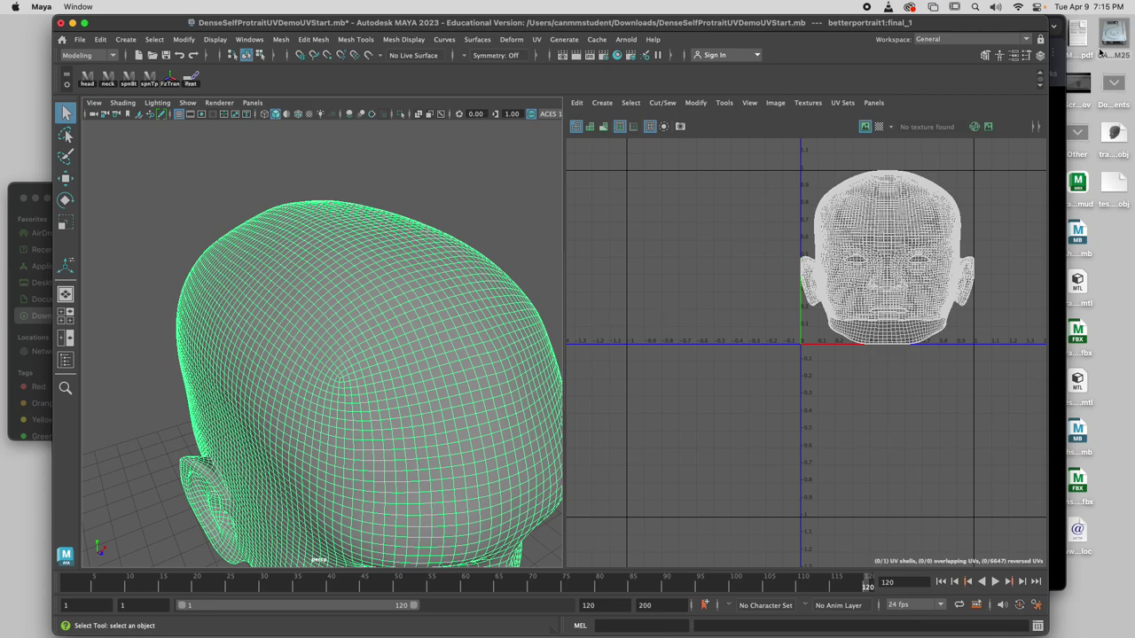
Step: Switch to the Chrome presentation and examine the example head UV layout on the UV Mapping slide
left_click(1062, 123)
key("Left")
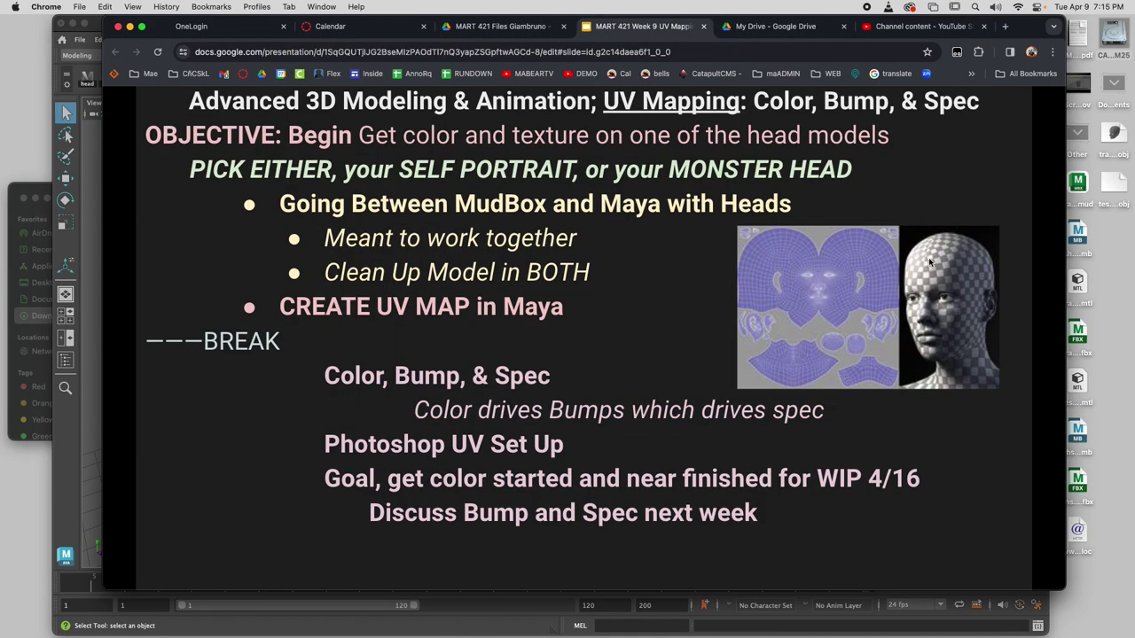
scroll(929, 260, "up", 3, "ctrl")
left_click(468, 627)
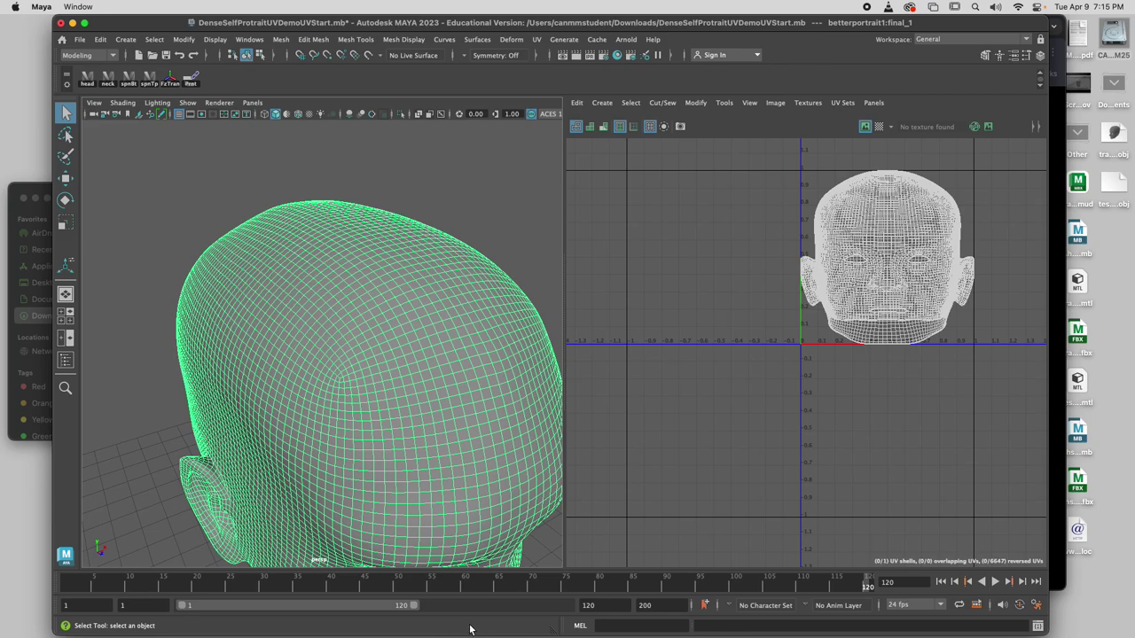
Step: Preview AhsokaUV1.jpg from the Downloads folder in Finder as a UV layout reference, and return to Maya
left_click(1114, 32)
key("space")
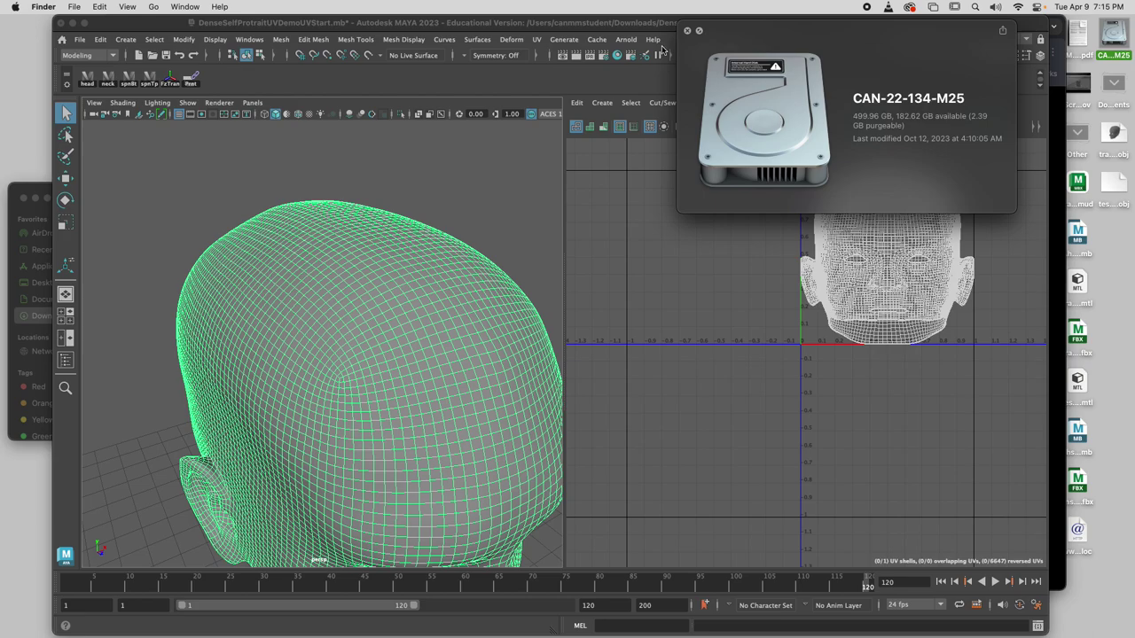
left_click(687, 32)
double_click(1114, 32)
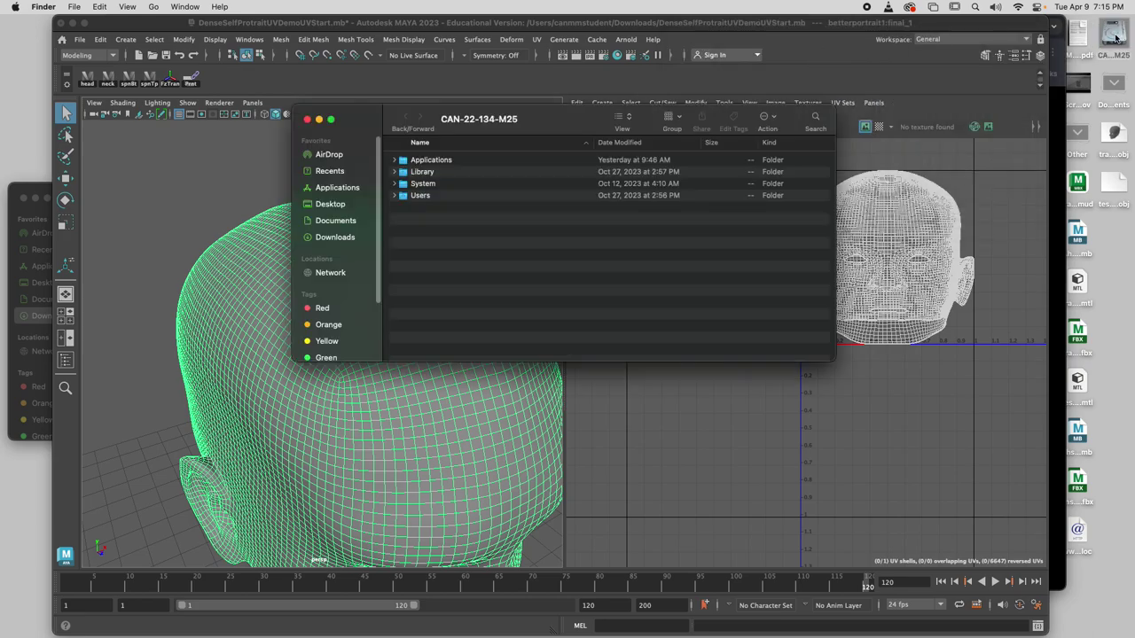
left_click(329, 237)
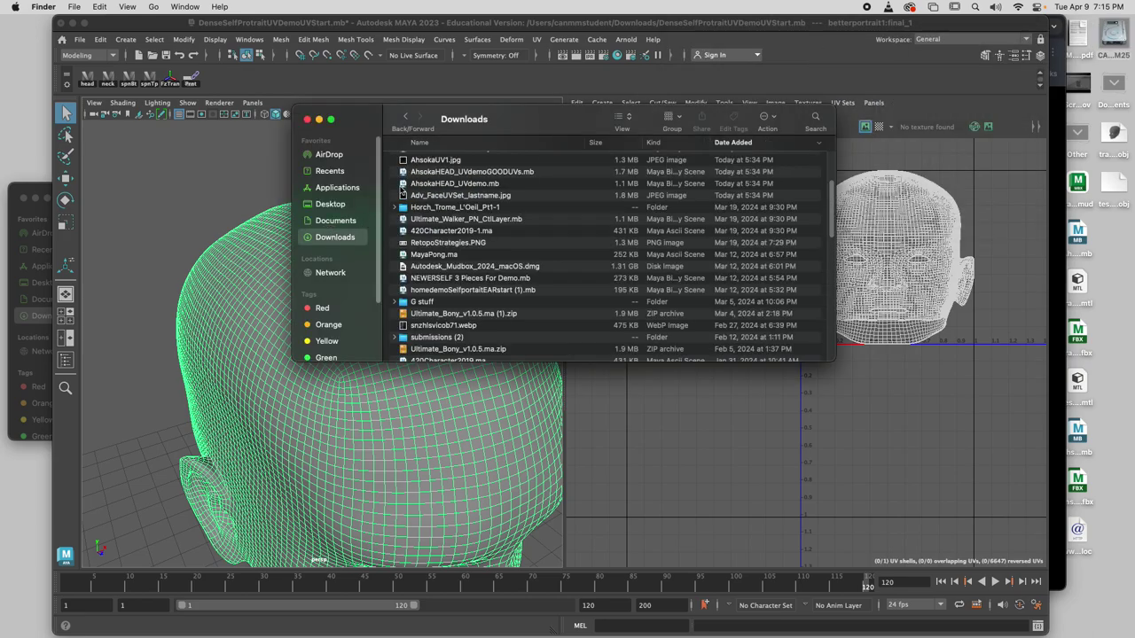
left_click(435, 160)
key("space")
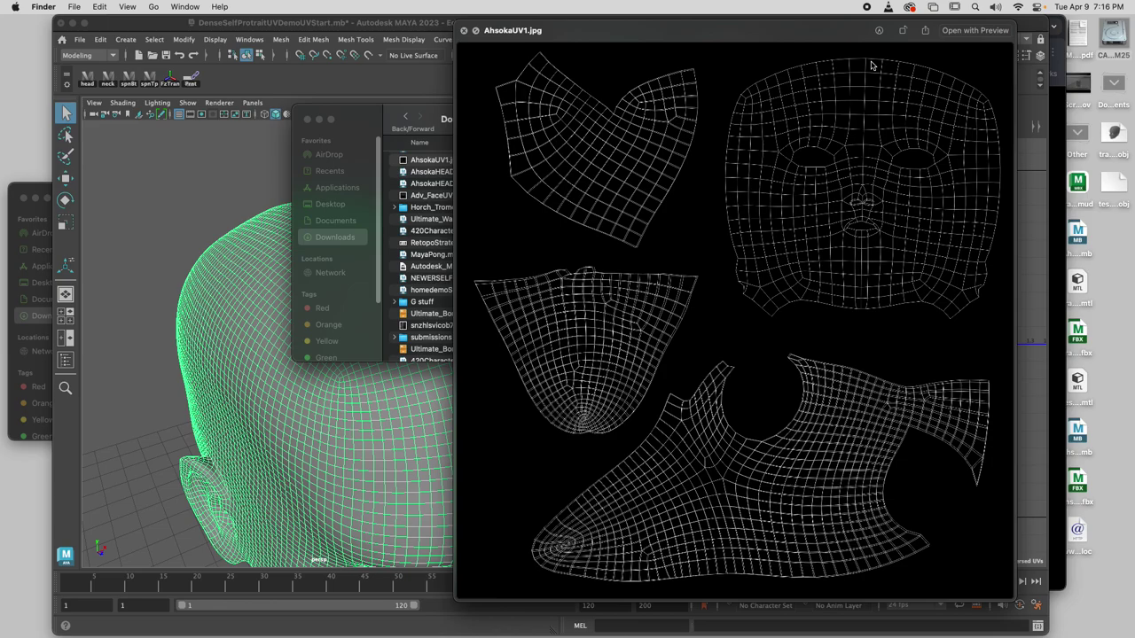
left_click(193, 321)
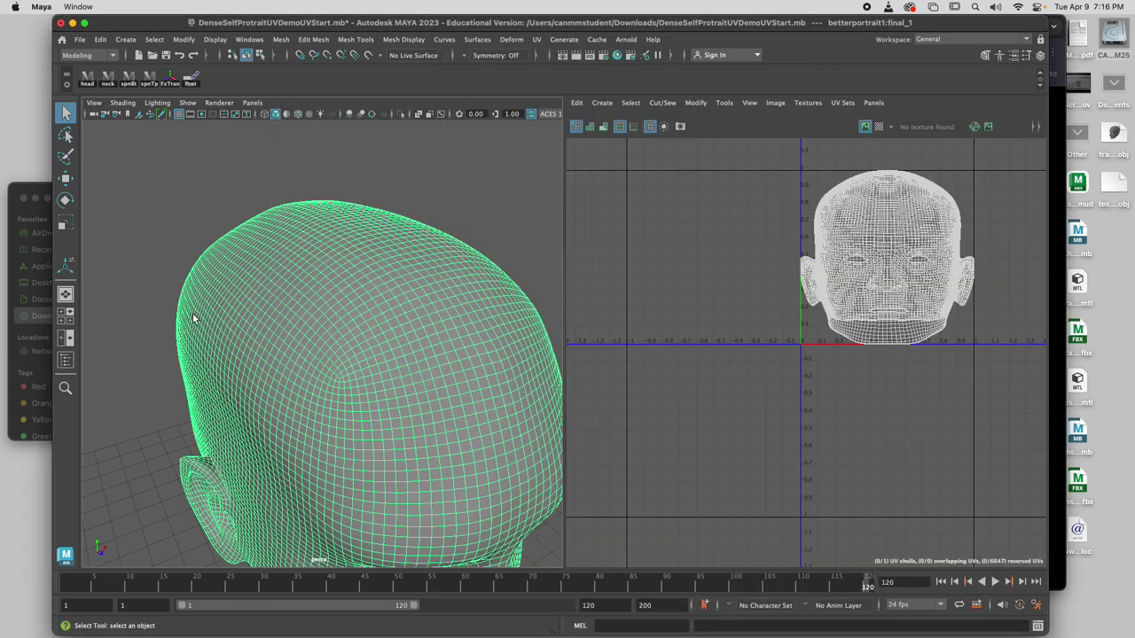
Step: Turn on Object X symmetry and put the head mesh into edge selection mode
left_click_drag(193, 321, 228, 342, "alt")
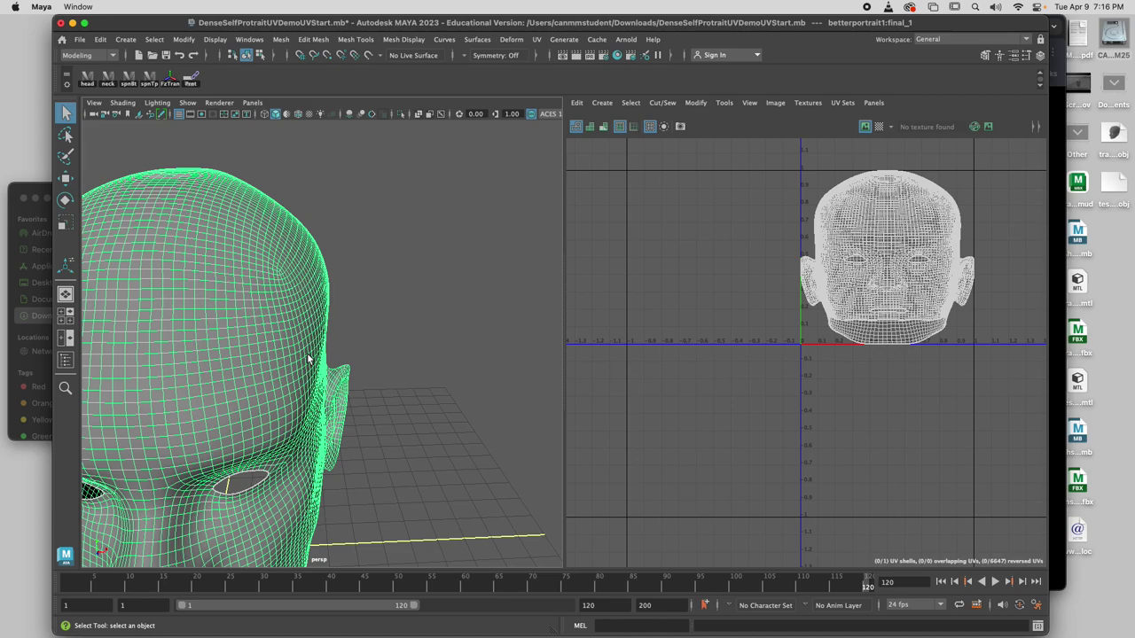
left_click_drag(367, 325, 314, 374, "alt")
right_click_drag(310, 364, 290, 310)
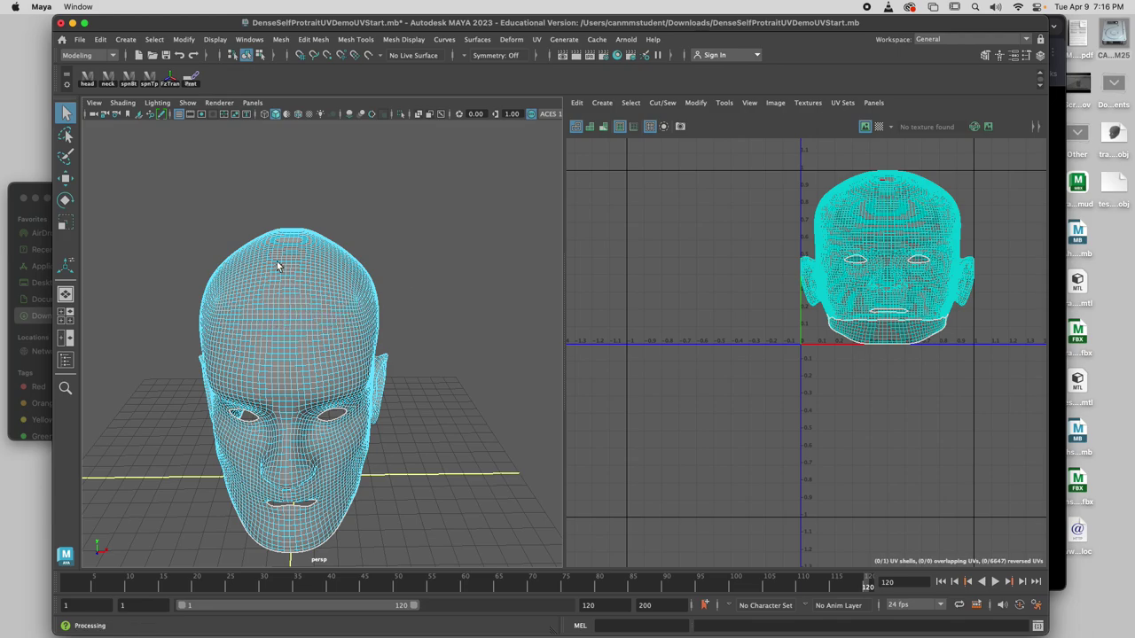
left_click(468, 58)
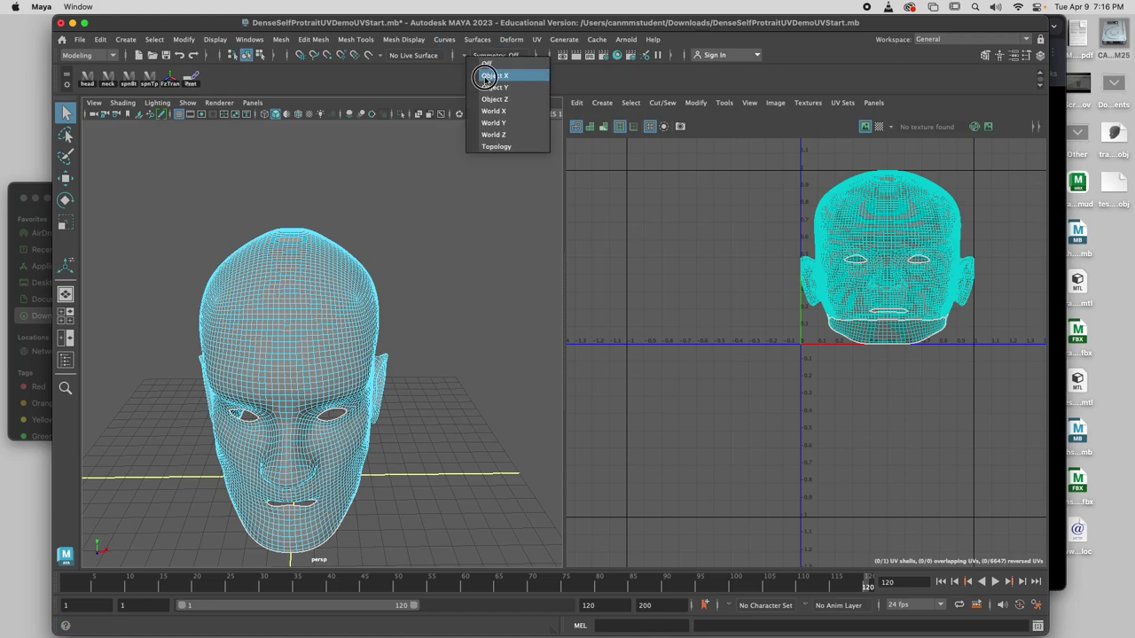
left_click(485, 79)
left_click(471, 56)
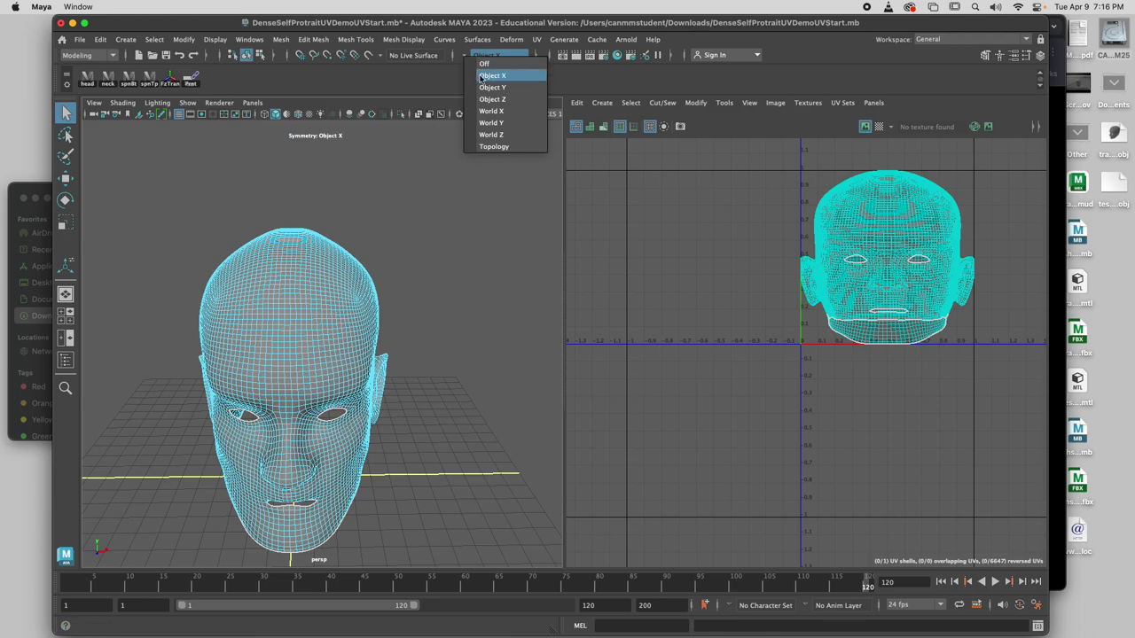
left_click(481, 79)
right_click(274, 286)
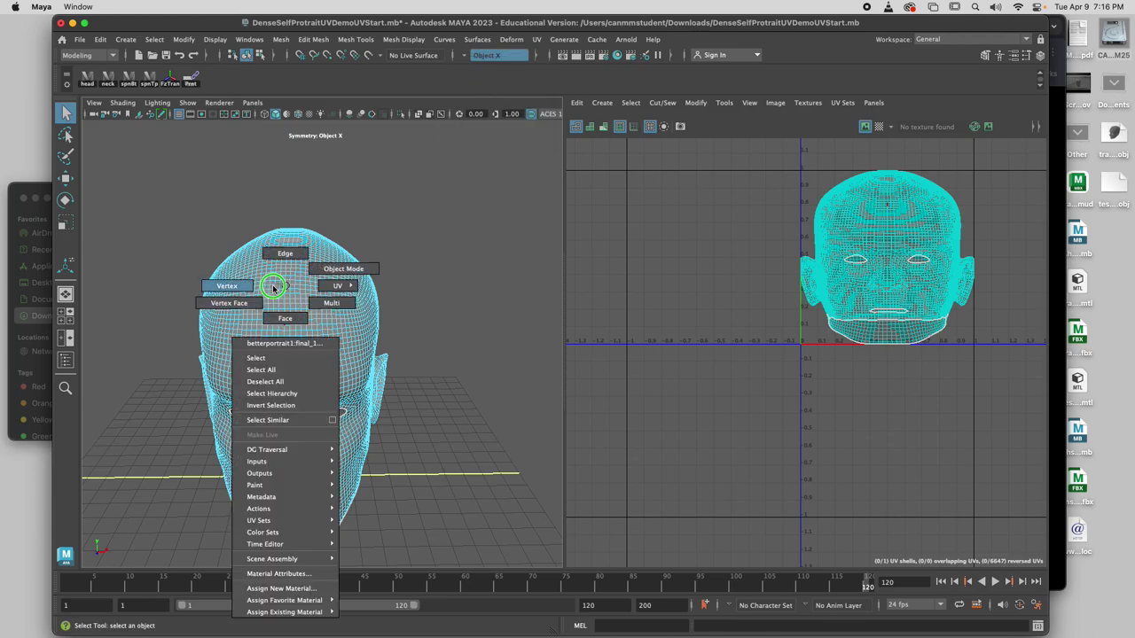
right_click_drag(273, 286, 283, 256)
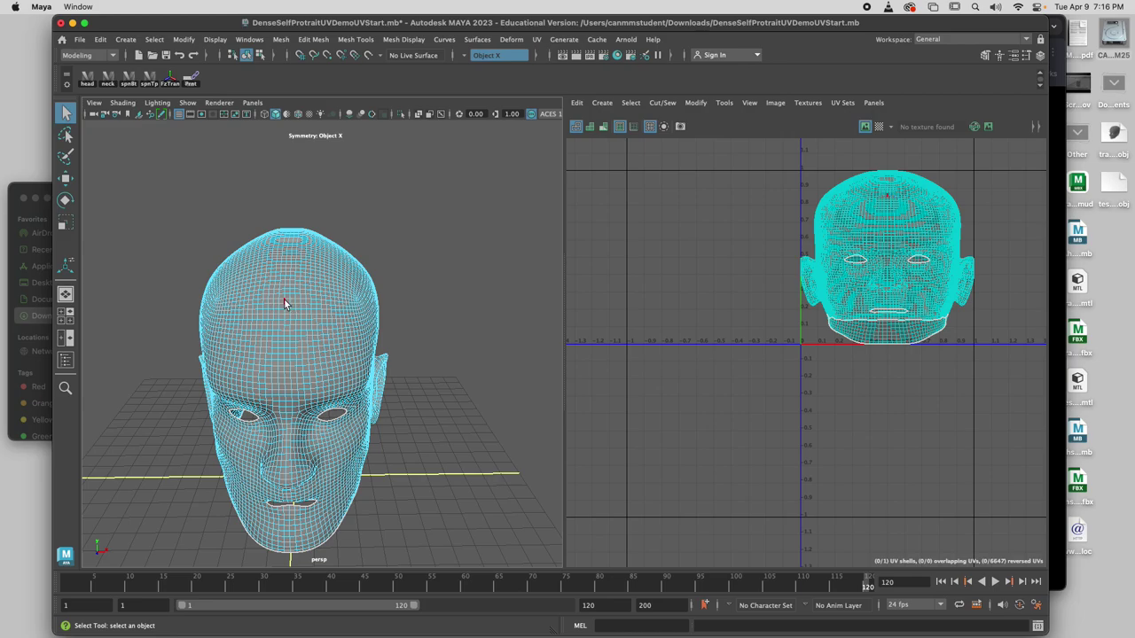
Step: Select the vertical centerline edge high on the forehead as the start of the seam
scroll(285, 301, "up", 5)
left_click_drag(285, 315, 283, 300, "alt")
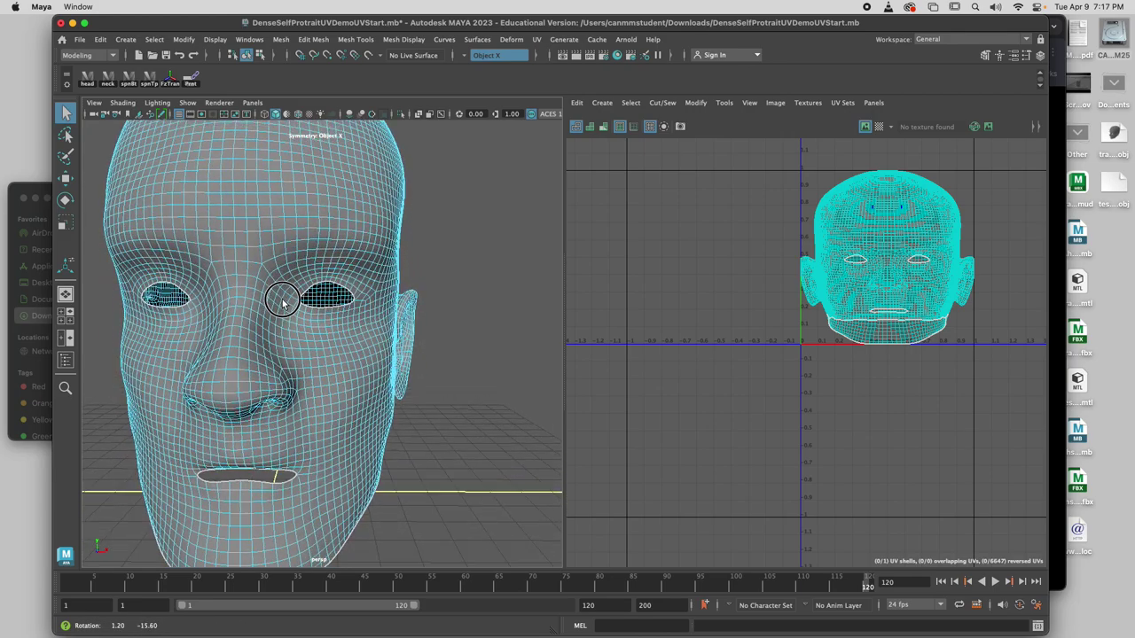
middle_click_drag(283, 299, 303, 321, "alt")
middle_click_drag(291, 201, 296, 222, "alt")
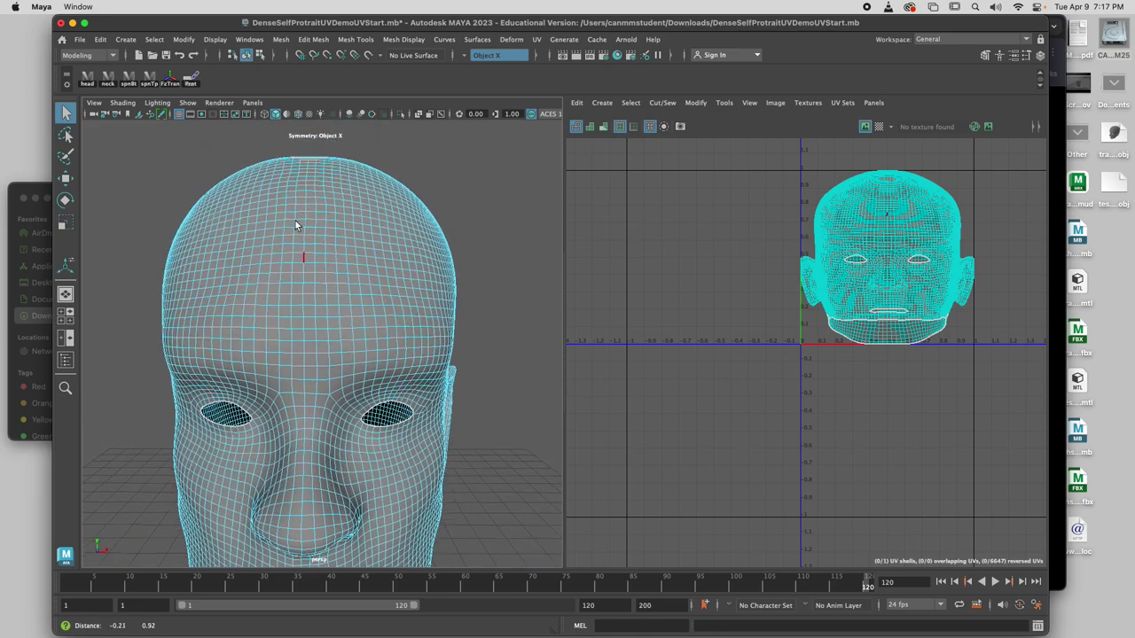
left_click_drag(296, 226, 299, 260, "alt")
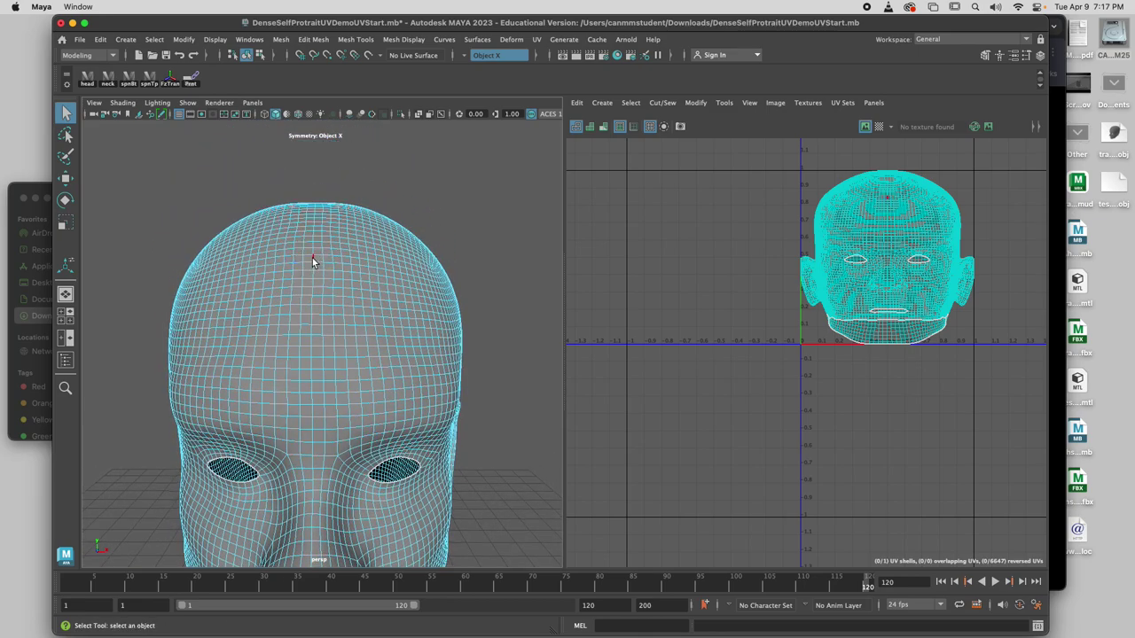
left_click(312, 259)
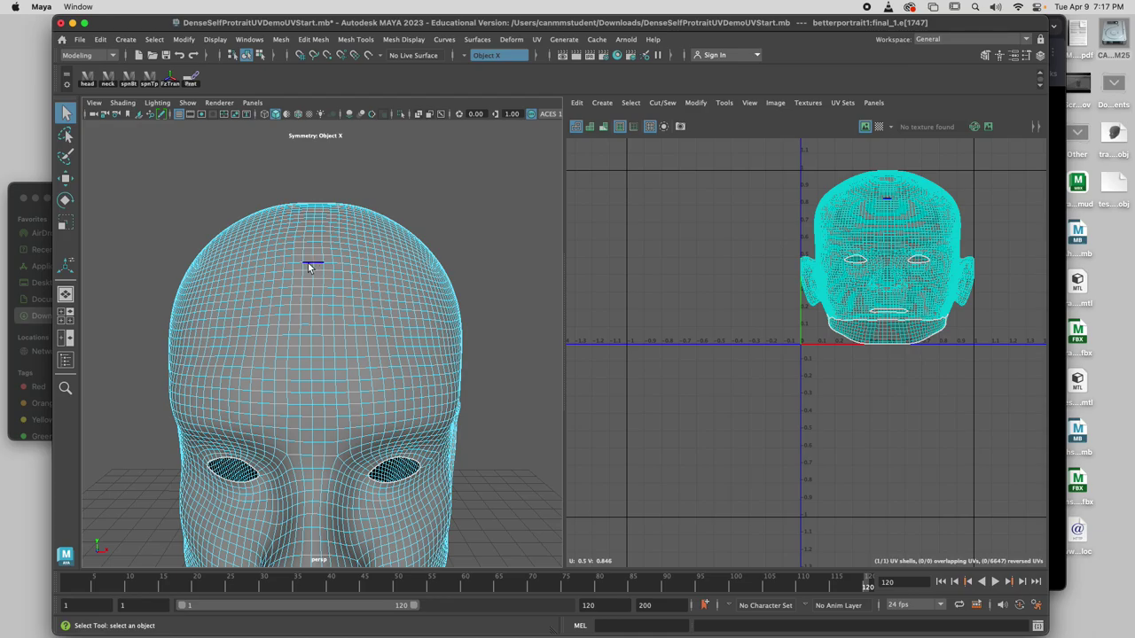
Step: Extend the edge selection along the centerline over the skull and down the back of the head to the neck border
left_click_drag(312, 261, 416, 407, "alt")
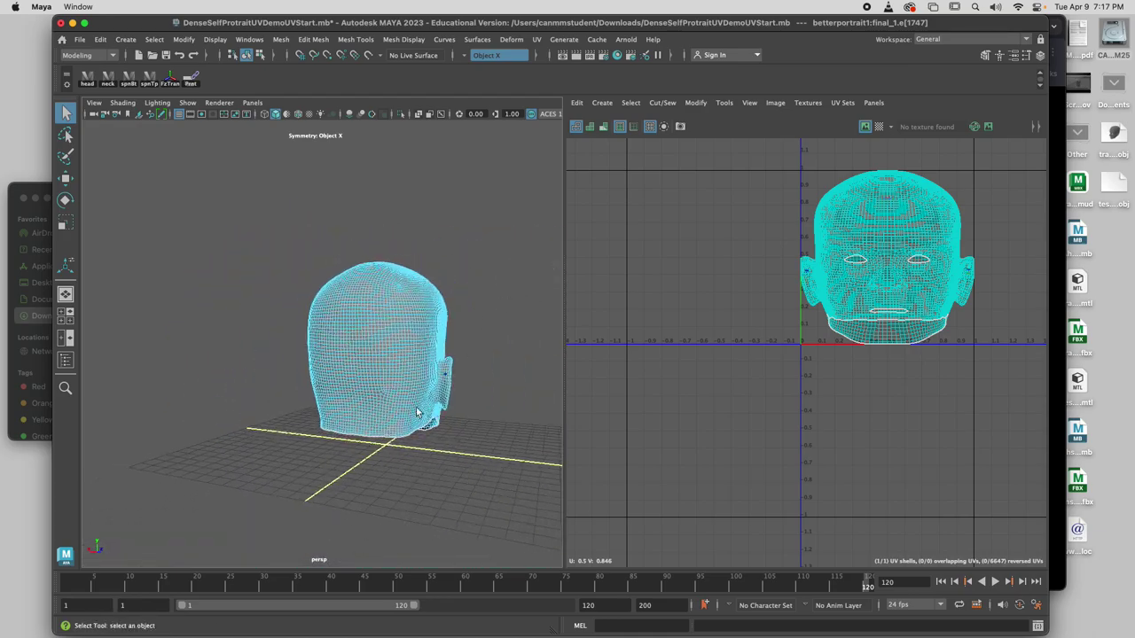
scroll(370, 469, "up", 3)
scroll(371, 466, "up", 2)
middle_click_drag(398, 474, 342, 239, "alt")
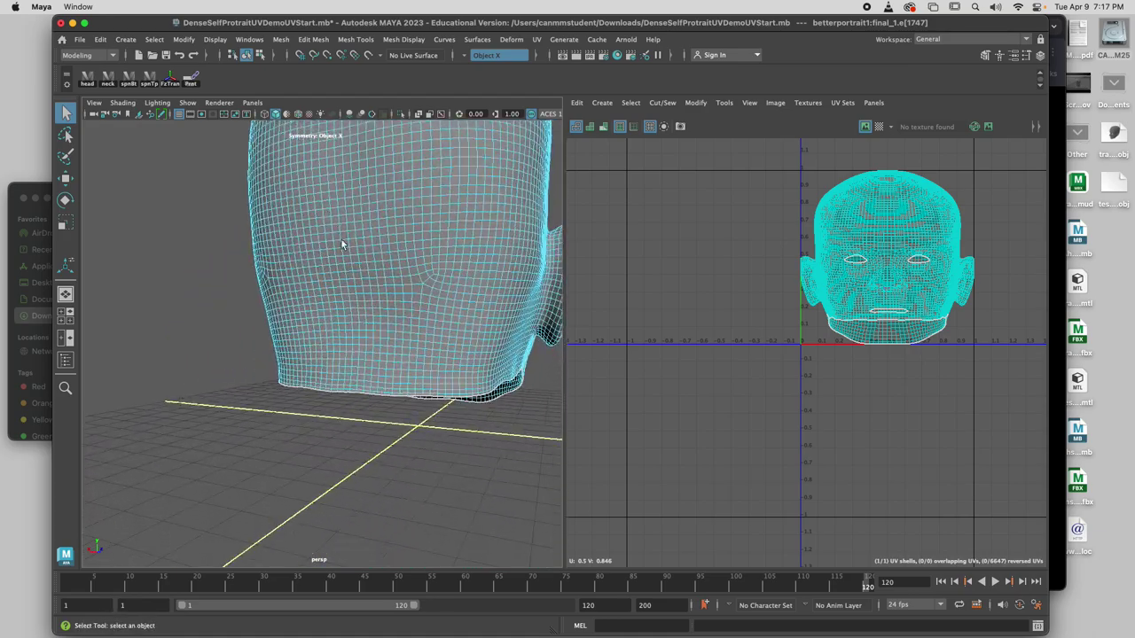
scroll(363, 394, "up", 2)
scroll(369, 416, "up", 2)
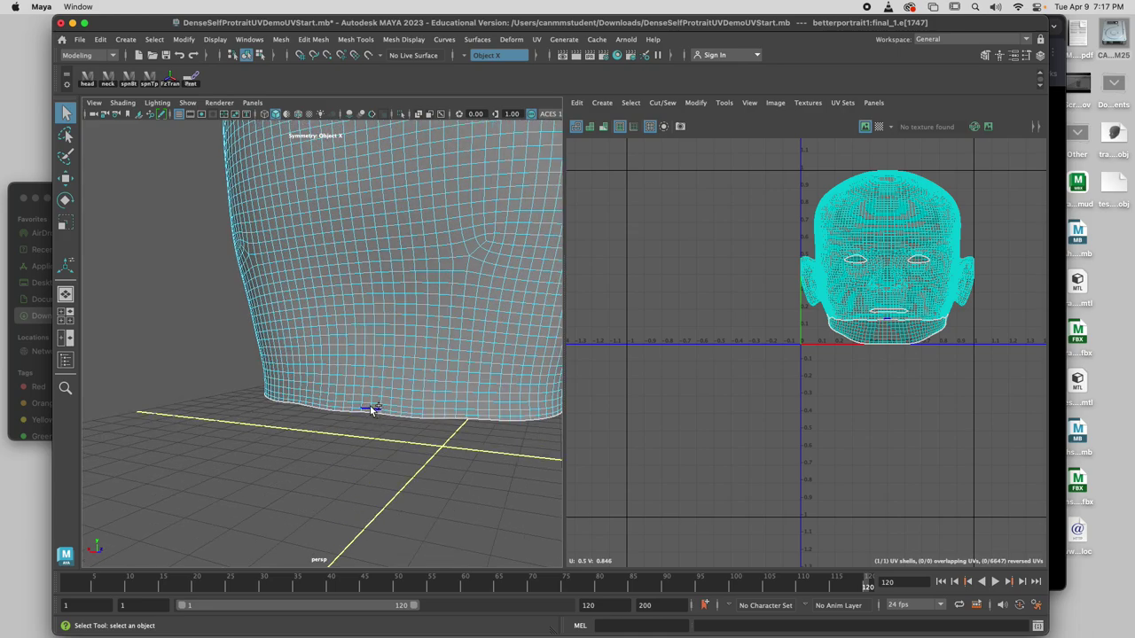
scroll(377, 417, "up", 2)
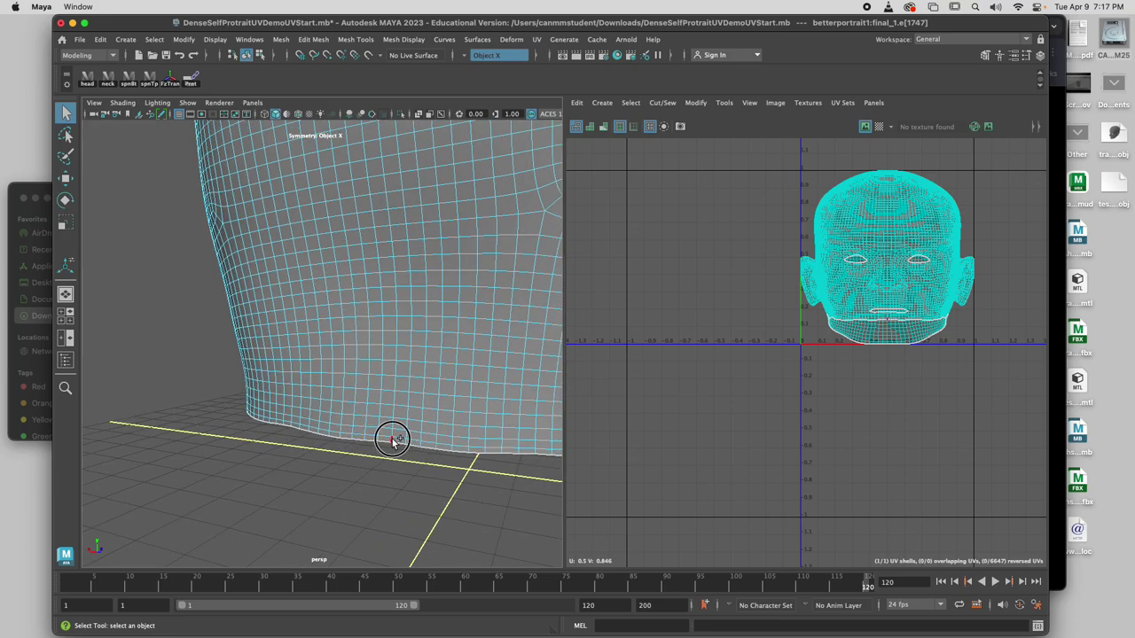
double_click(393, 439)
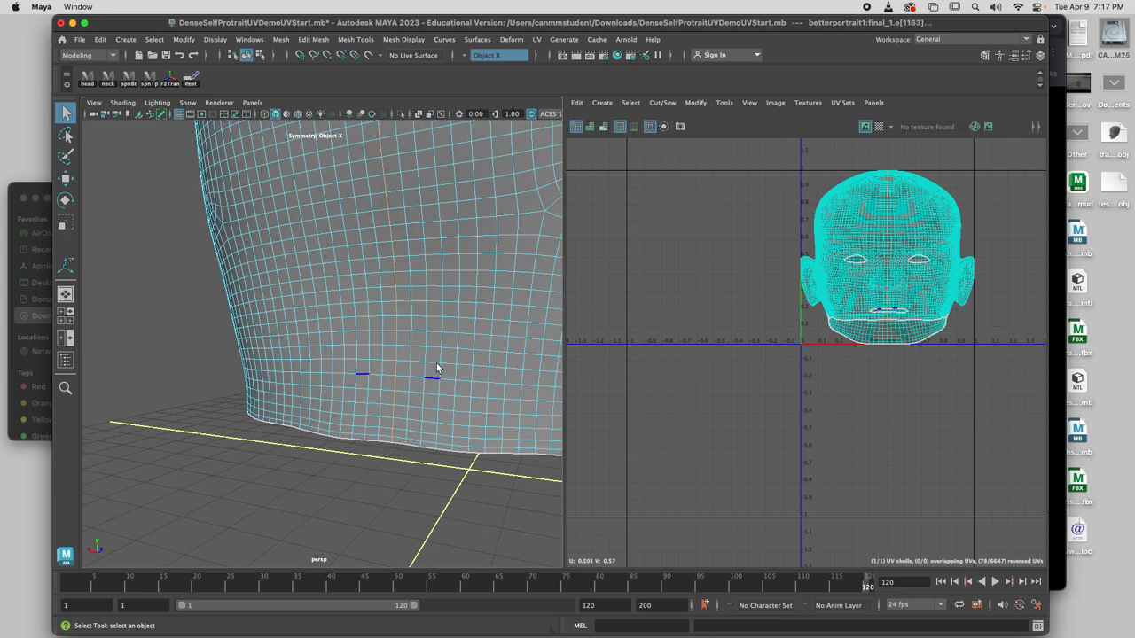
scroll(436, 368, "down", 8)
left_click_drag(431, 384, 195, 393, "alt")
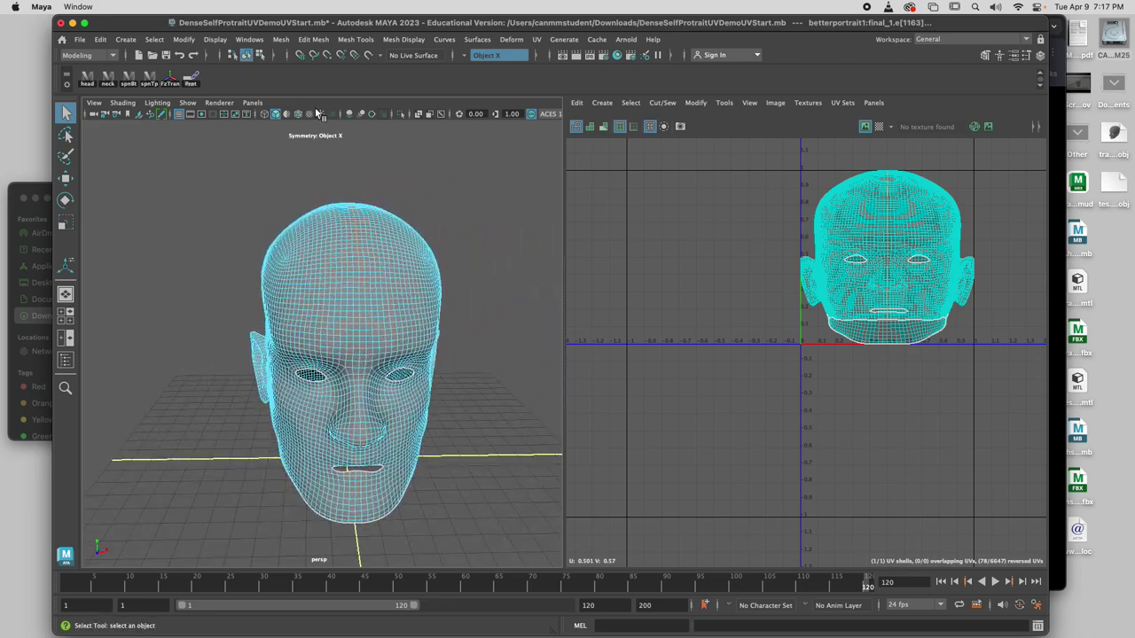
Step: Cut the UVs along the selected centerline edges and return the head to object mode
left_click(660, 102)
left_click(656, 104)
left_click(656, 103)
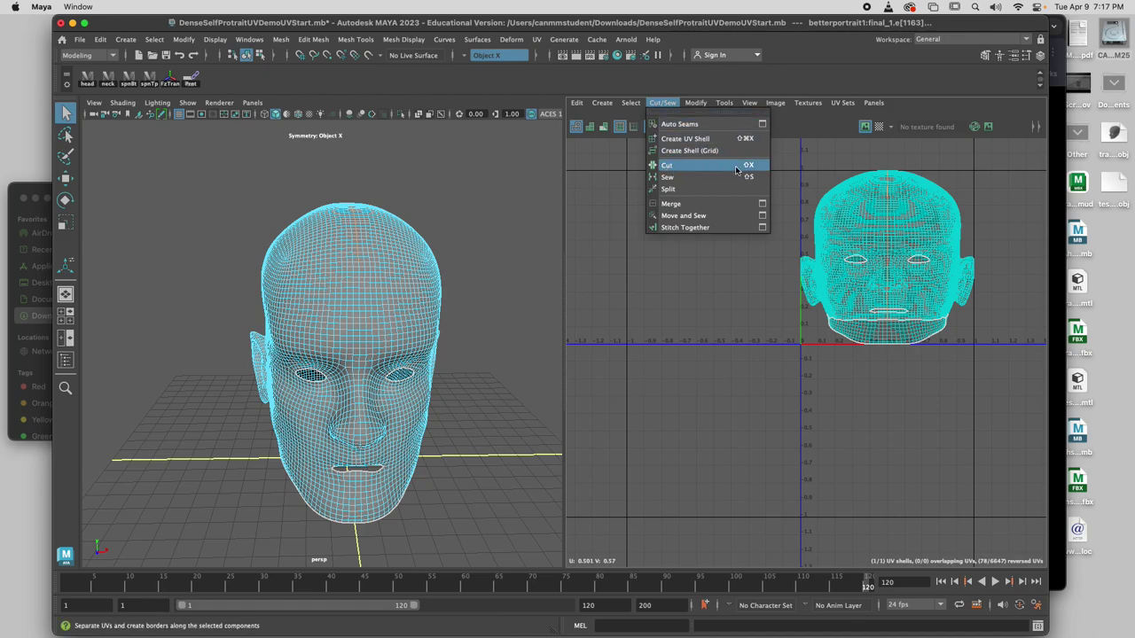
left_click(668, 167)
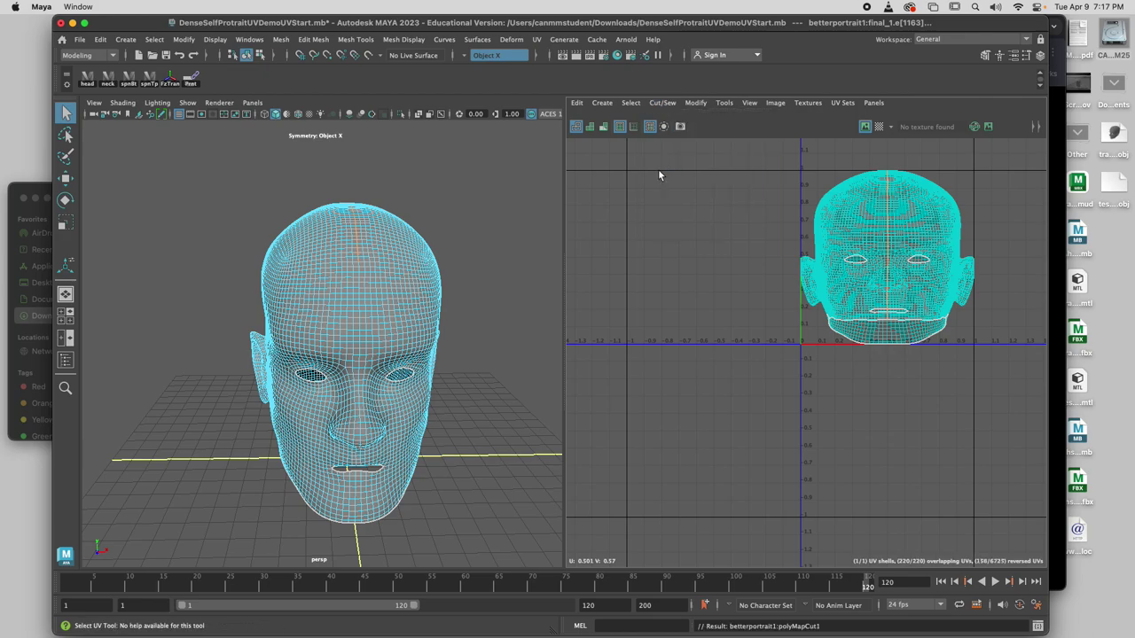
right_click(375, 233)
right_click_drag(395, 227, 410, 219)
left_click(411, 220)
left_click(373, 235)
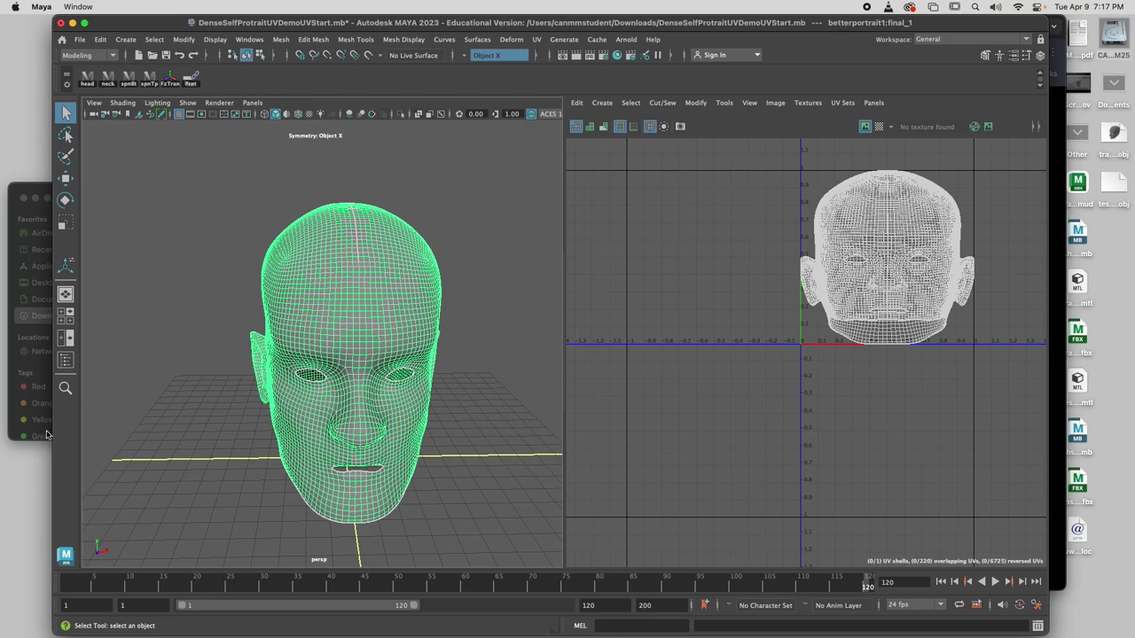
Step: Check the Maya UV Mapping slide in the Chrome presentation, and return to Maya with the head selected
key("super+Tab")
key("super+Tab")
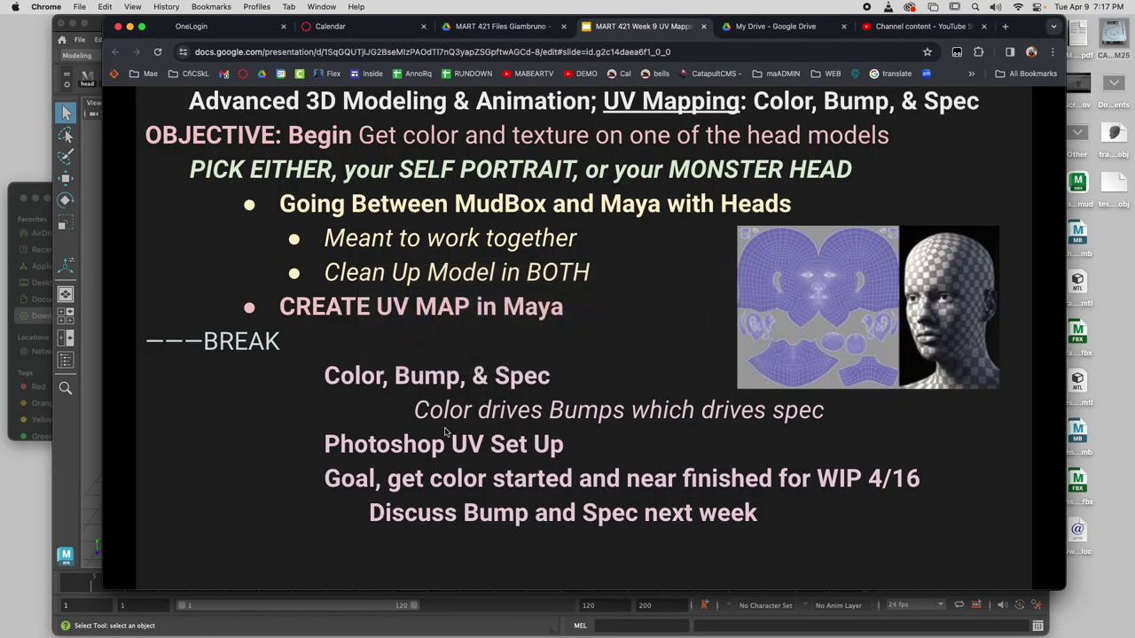
key("Right")
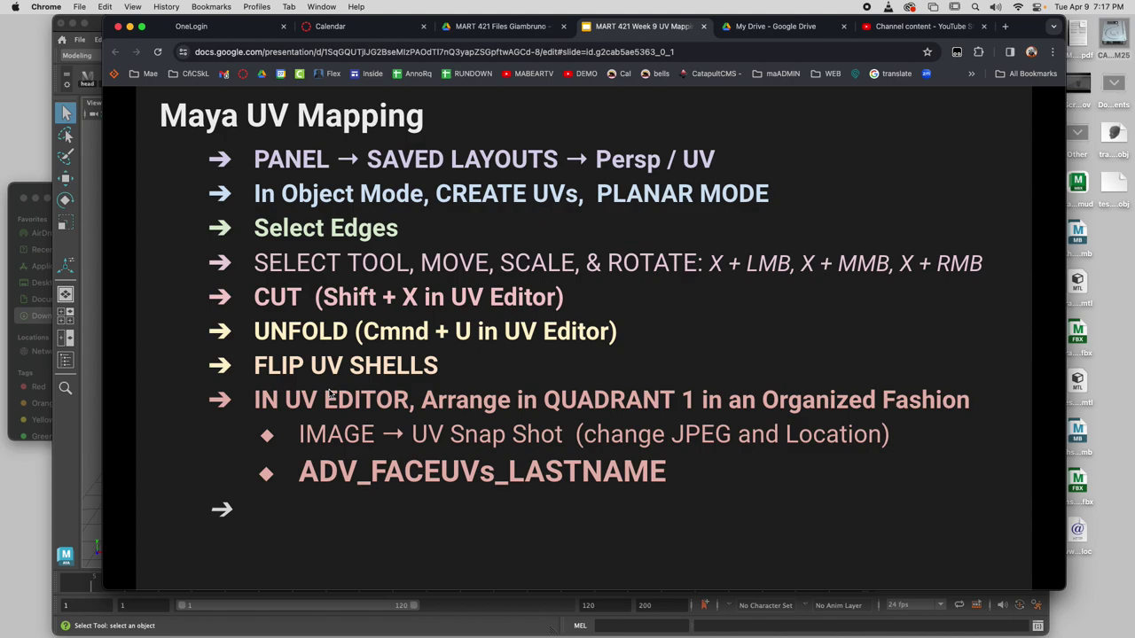
key("super+Tab")
left_click(428, 347)
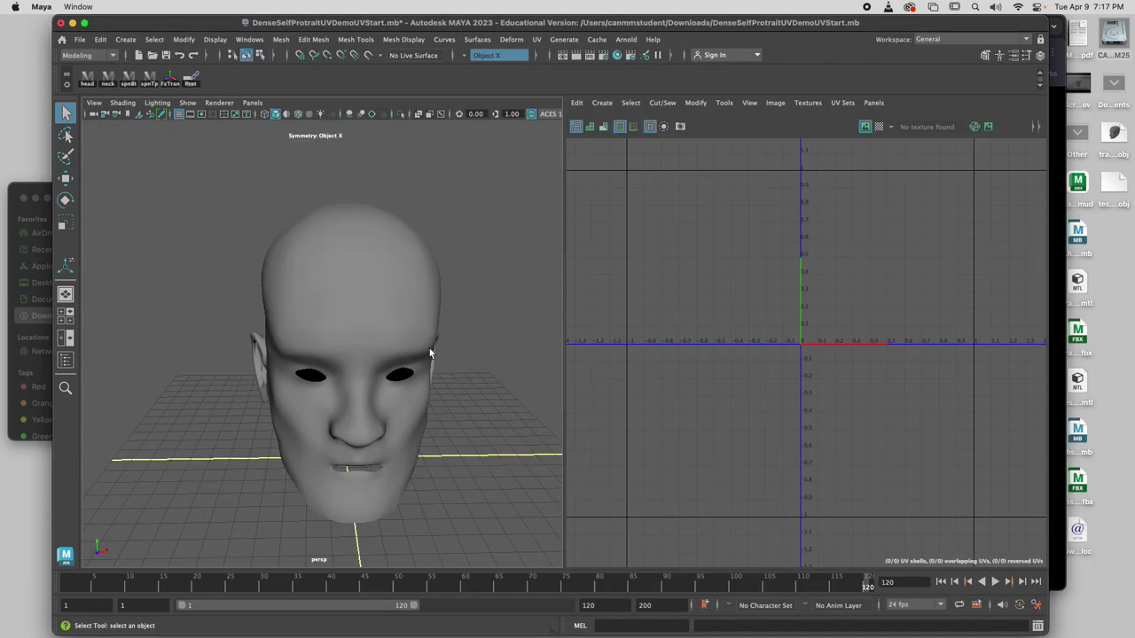
left_click(390, 310)
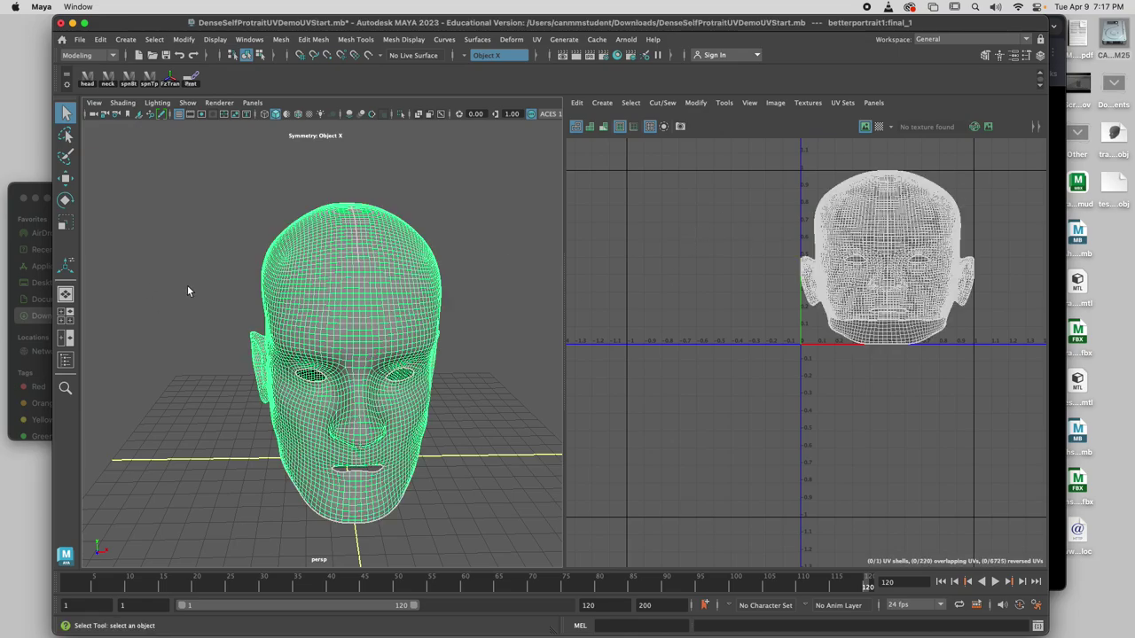
Step: Unfold the head's UVs along the cut centerline seam
left_click(696, 104)
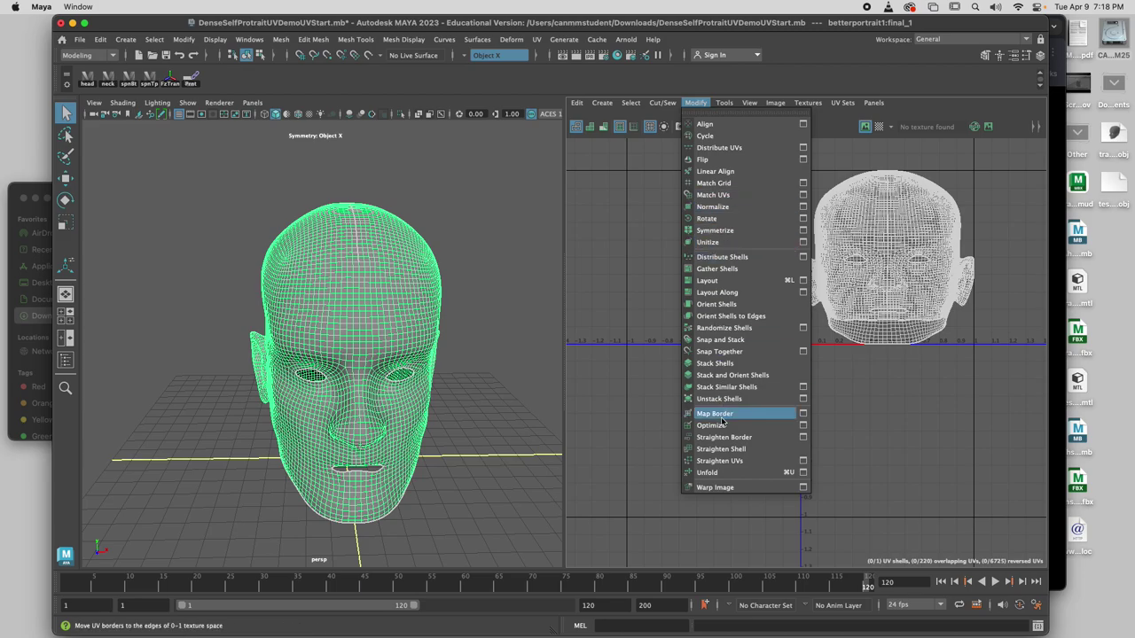
left_click(729, 475)
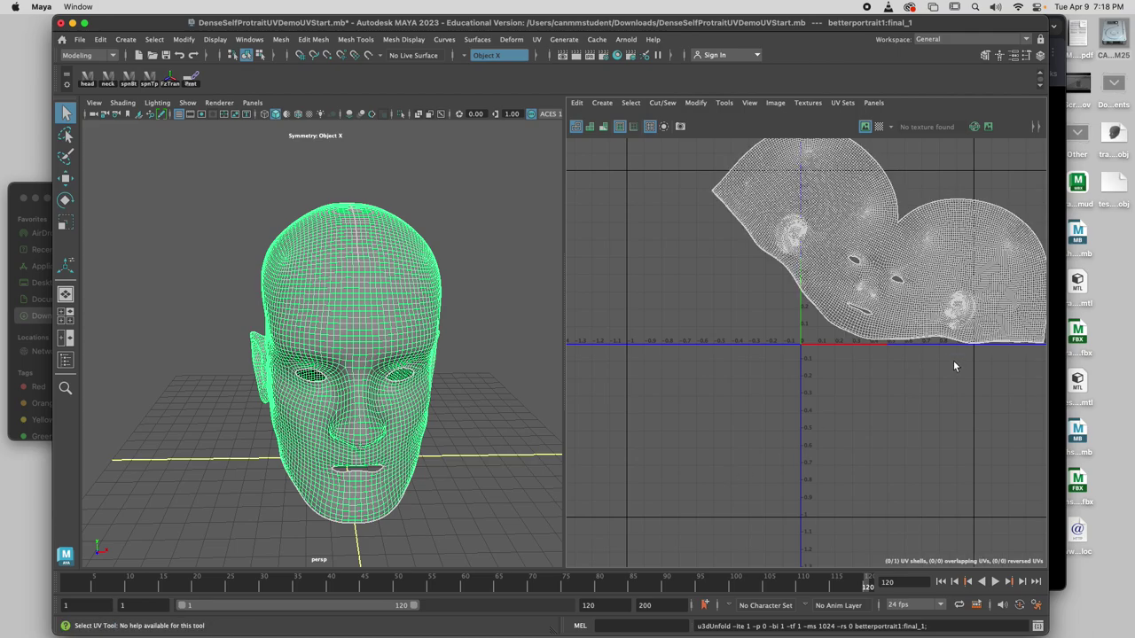
right_click_drag(954, 360, 913, 377, "alt")
middle_click_drag(913, 377, 909, 386, "alt")
Step: Select the entire unfolded UV shell and rotate it until the face is roughly upright
right_click(912, 329)
key("e")
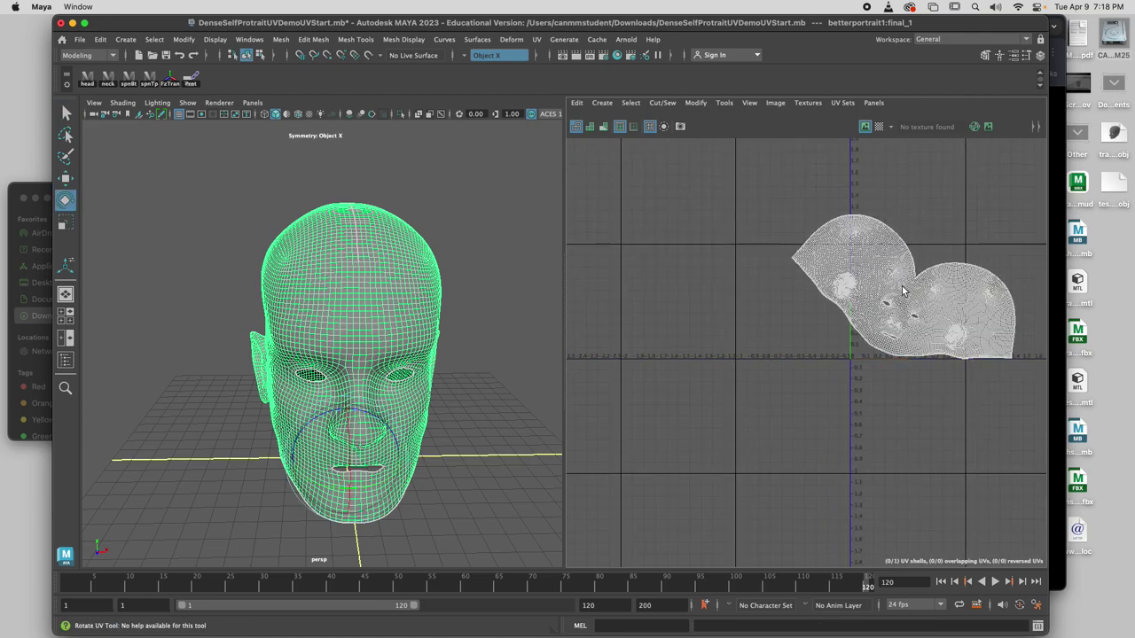
right_click_drag(918, 295, 891, 279)
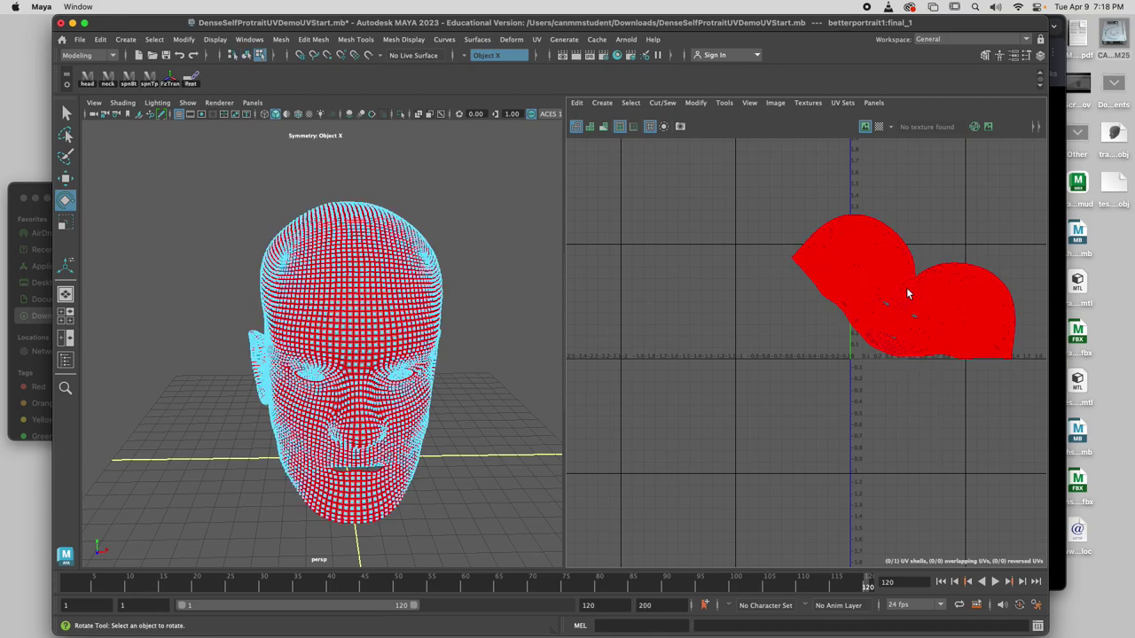
left_click(902, 288)
mouse_move(932, 213)
left_mouse_down()
mouse_move(877, 220)
mouse_move(910, 213)
left_mouse_up()
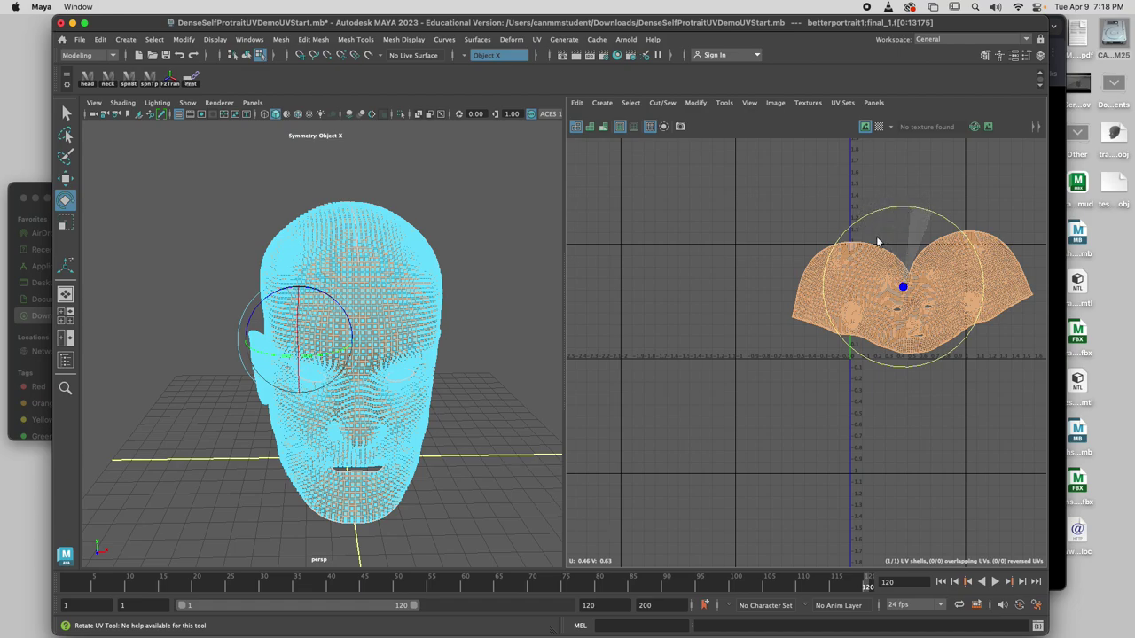
scroll(1006, 358, "up", 5)
scroll(1012, 373, "down", 3)
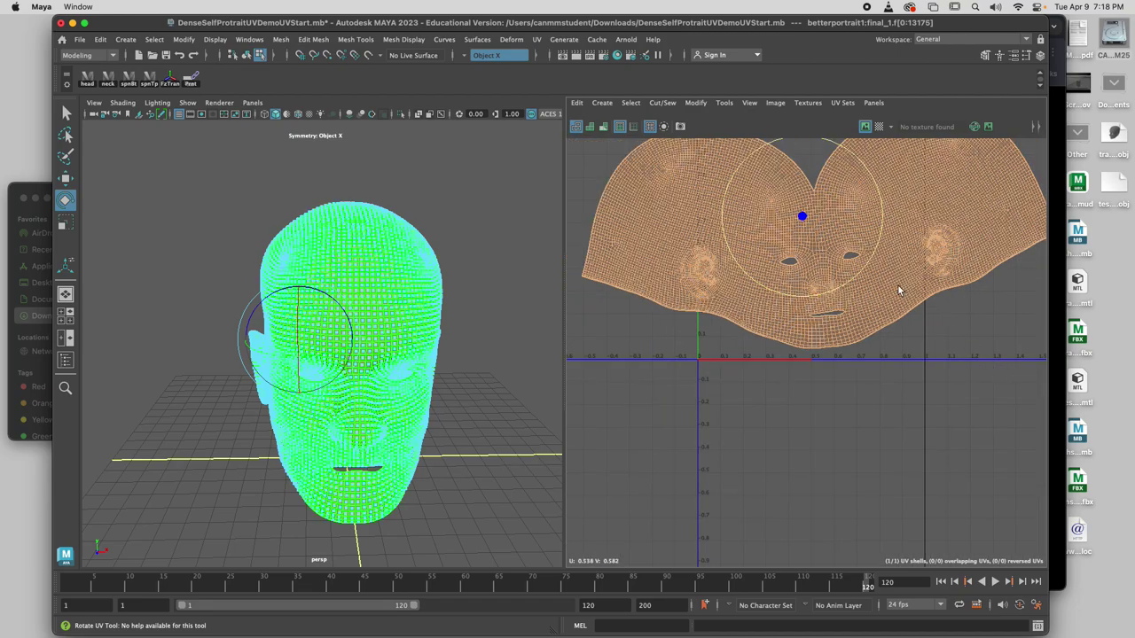
mouse_move(840, 284)
left_mouse_down()
mouse_move(829, 292)
mouse_move(869, 278)
left_mouse_up()
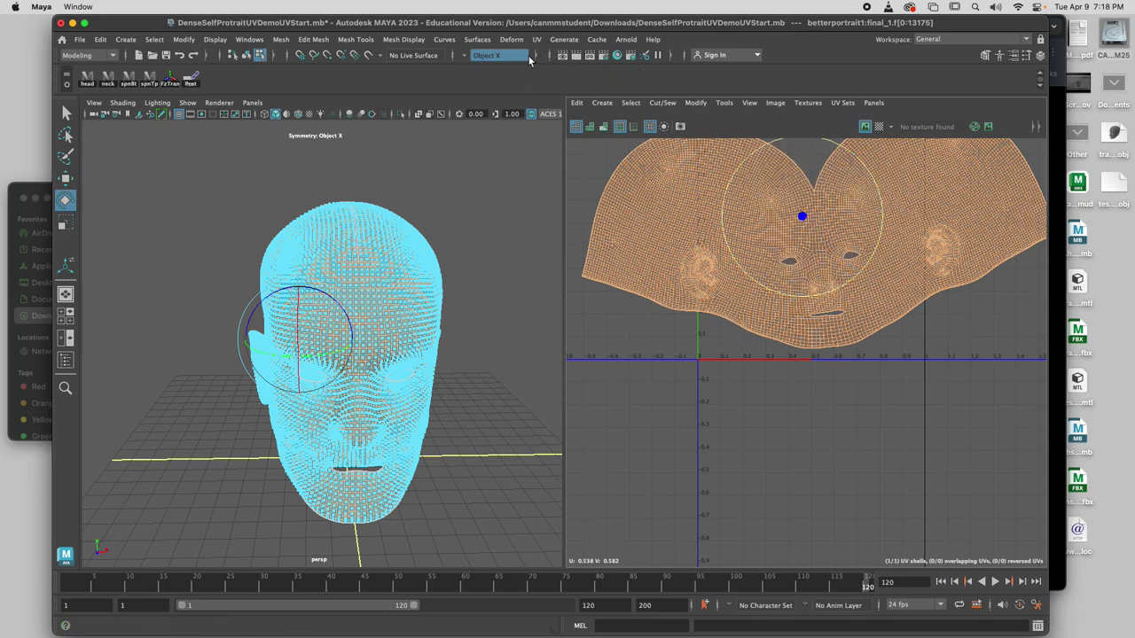
Step: Turn symmetry off and reset the Rotate UV tool's settings
left_click(484, 55)
left_click(488, 63)
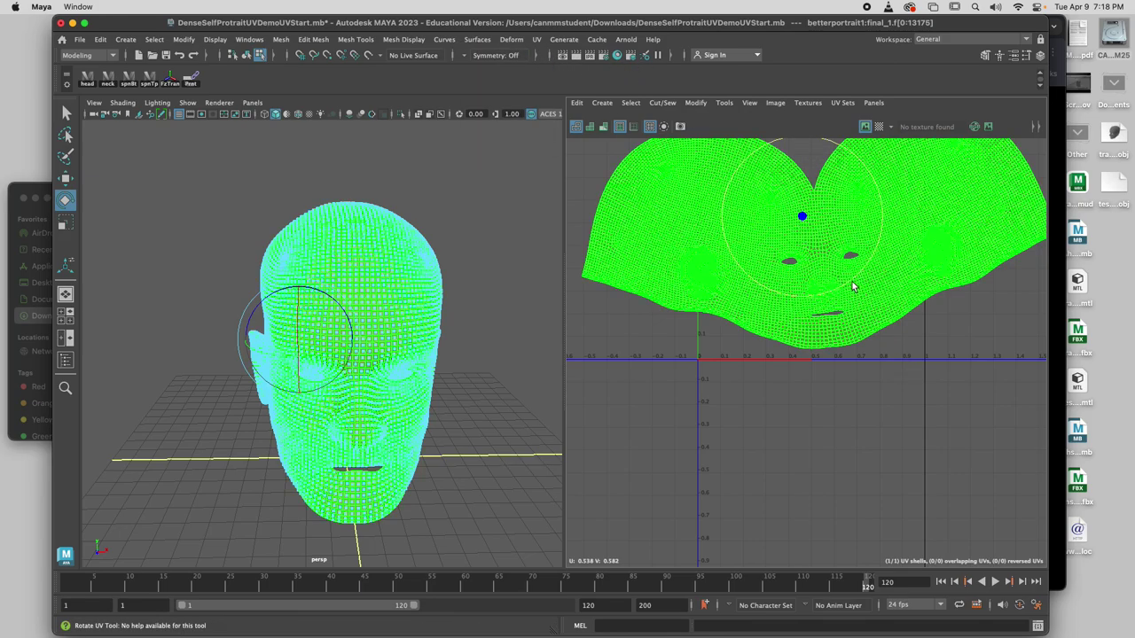
mouse_move(854, 284)
left_mouse_down()
mouse_move(775, 289)
mouse_move(686, 327)
mouse_move(754, 263)
mouse_move(875, 275)
mouse_move(877, 222)
left_mouse_up()
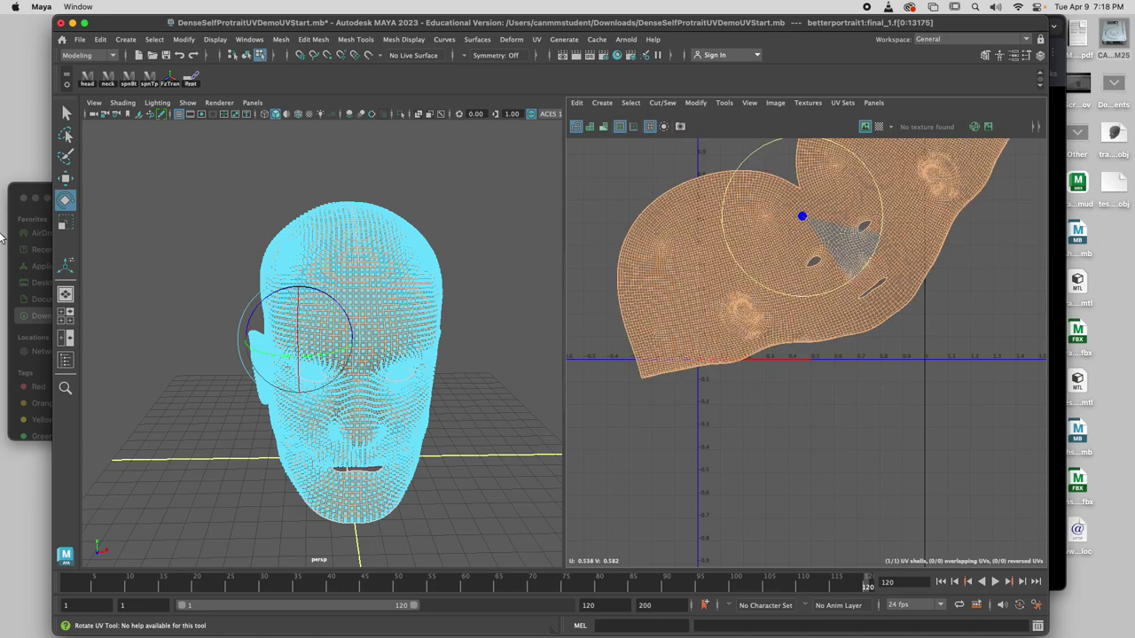
double_click(65, 200)
left_click(900, 92)
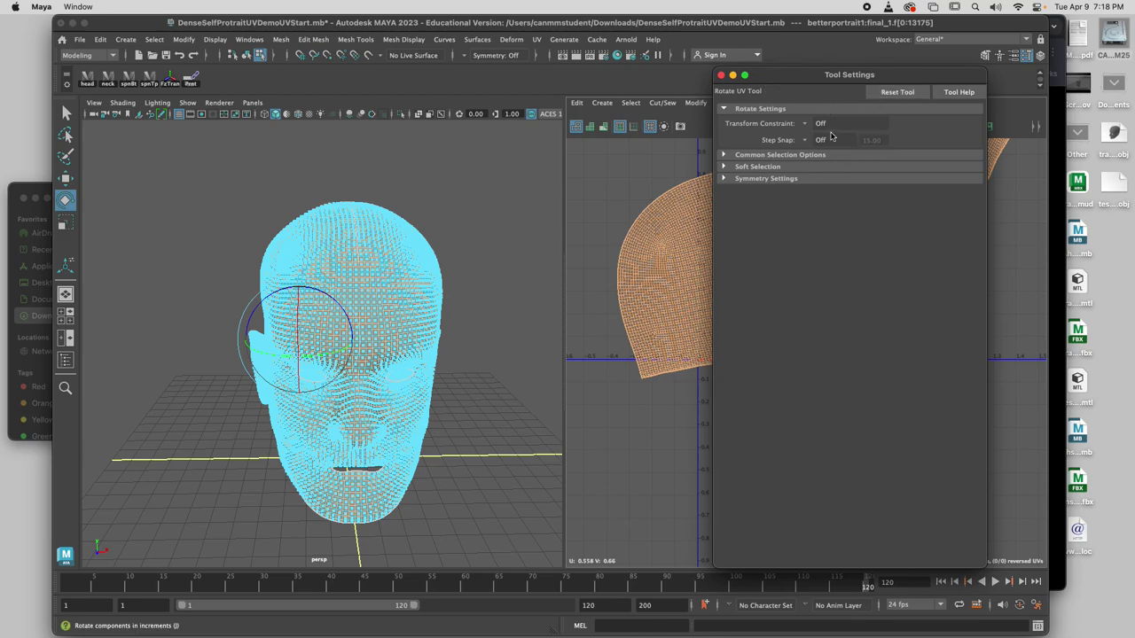
left_click(721, 76)
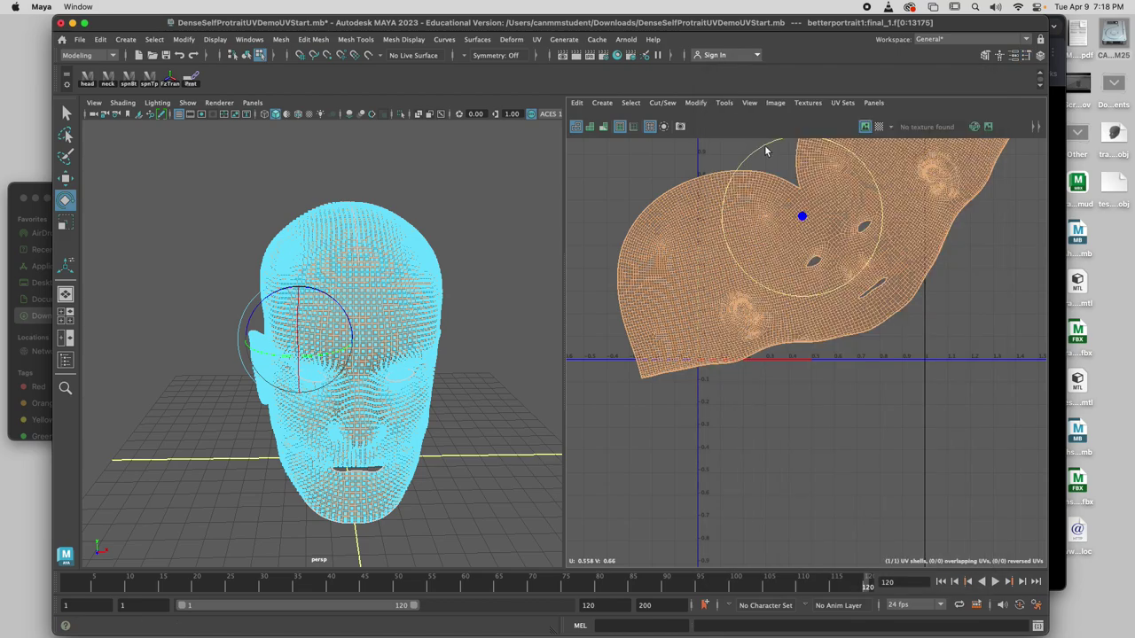
Step: Rotate the UV shell so the eyes are level and the chin points straight down
mouse_move(803, 295)
left_mouse_down()
mouse_move(772, 281)
mouse_move(792, 292)
left_mouse_up()
scroll(844, 354, "up", 4)
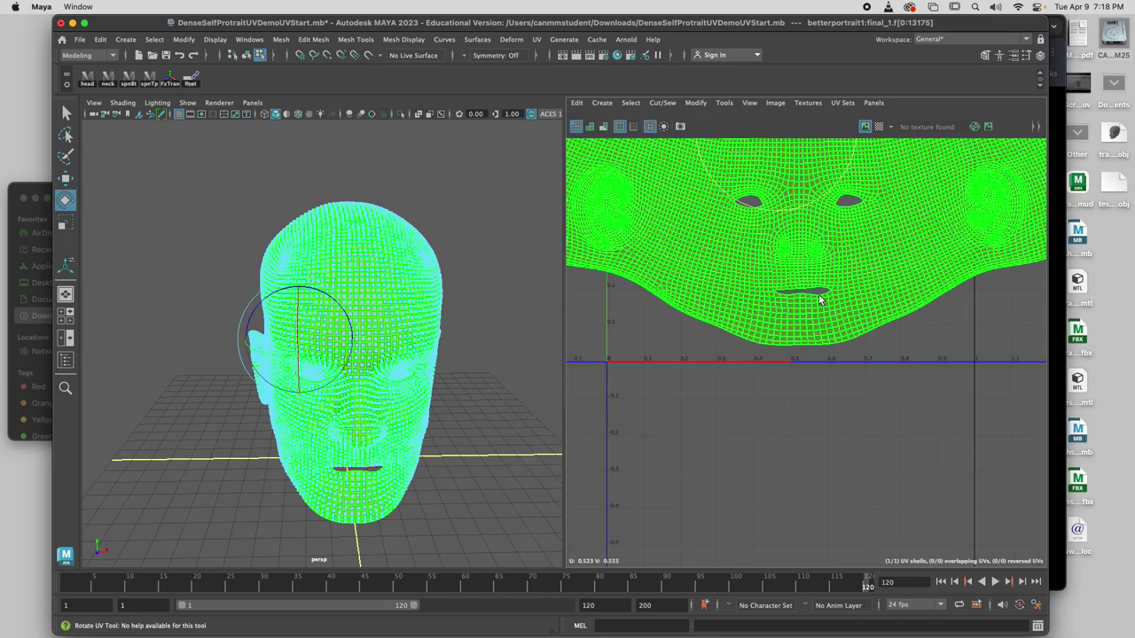
scroll(818, 301, "down", 3)
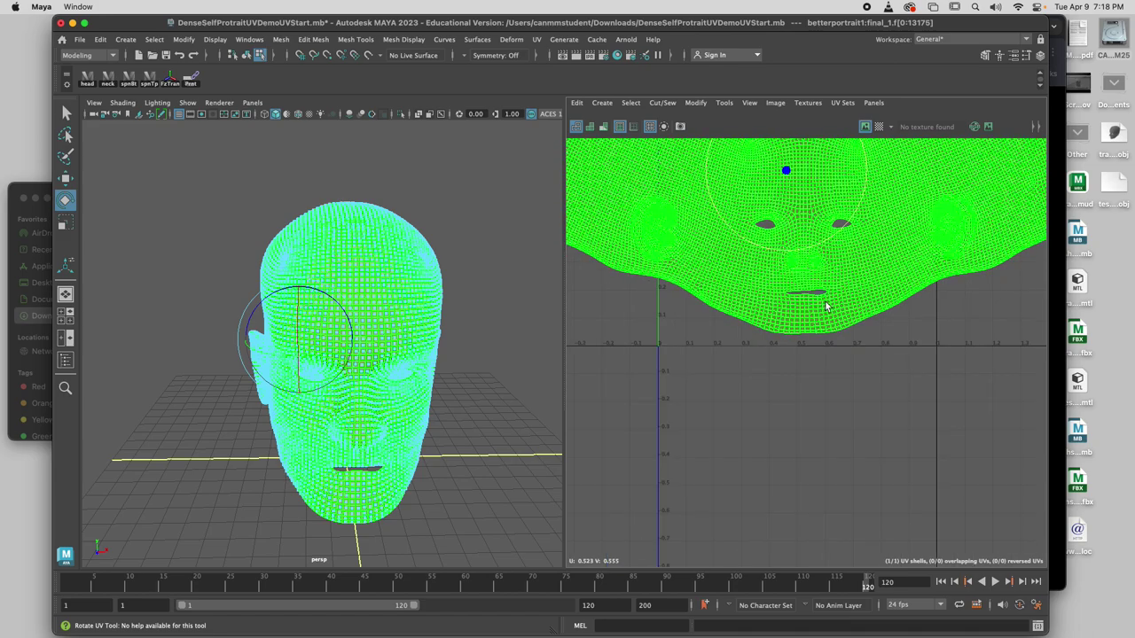
Step: Clear the shell selection and examine the ears and outline of the unfolded shell in the UV layout
key("e")
right_click_drag(834, 299, 792, 280)
scroll(716, 323, "down", 2)
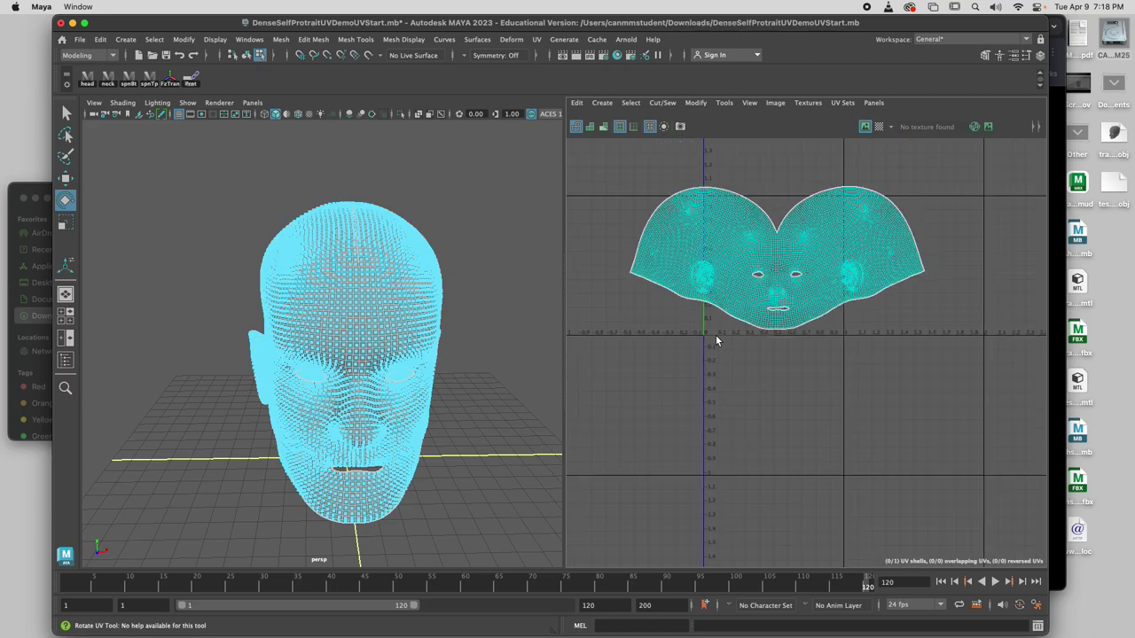
scroll(756, 341, "up", 3)
left_click(684, 263)
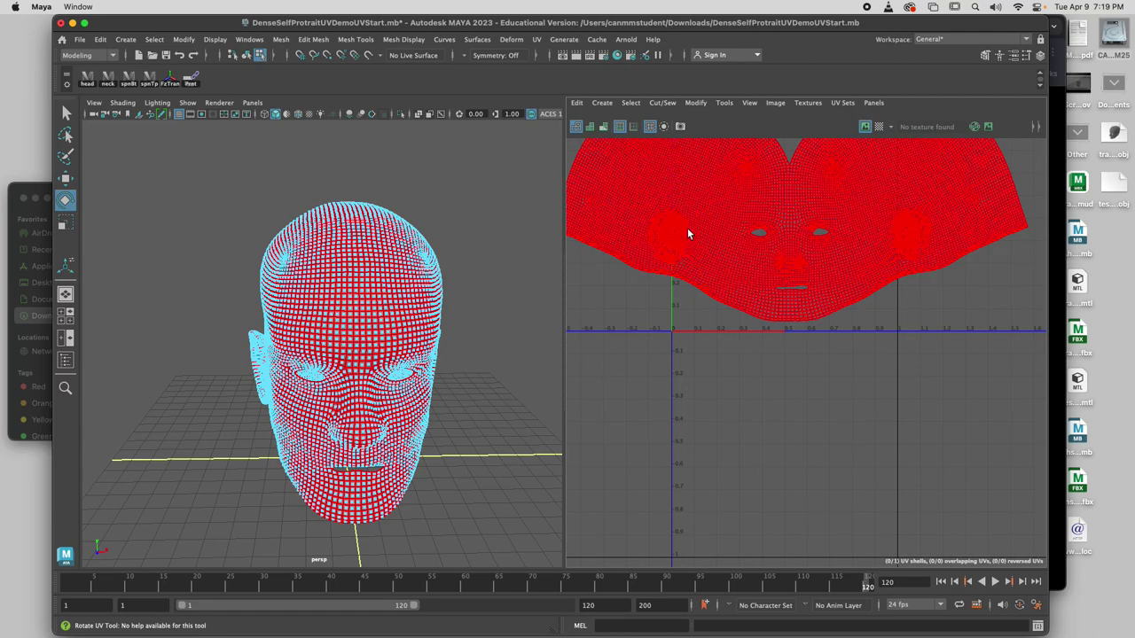
left_click(1014, 323)
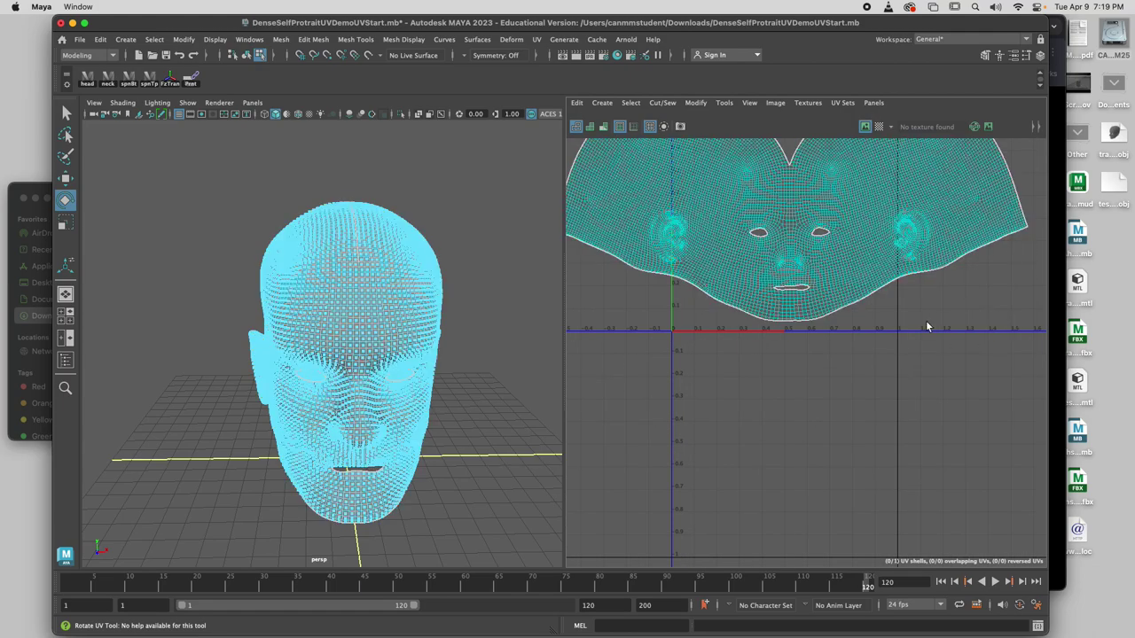
left_click(588, 251)
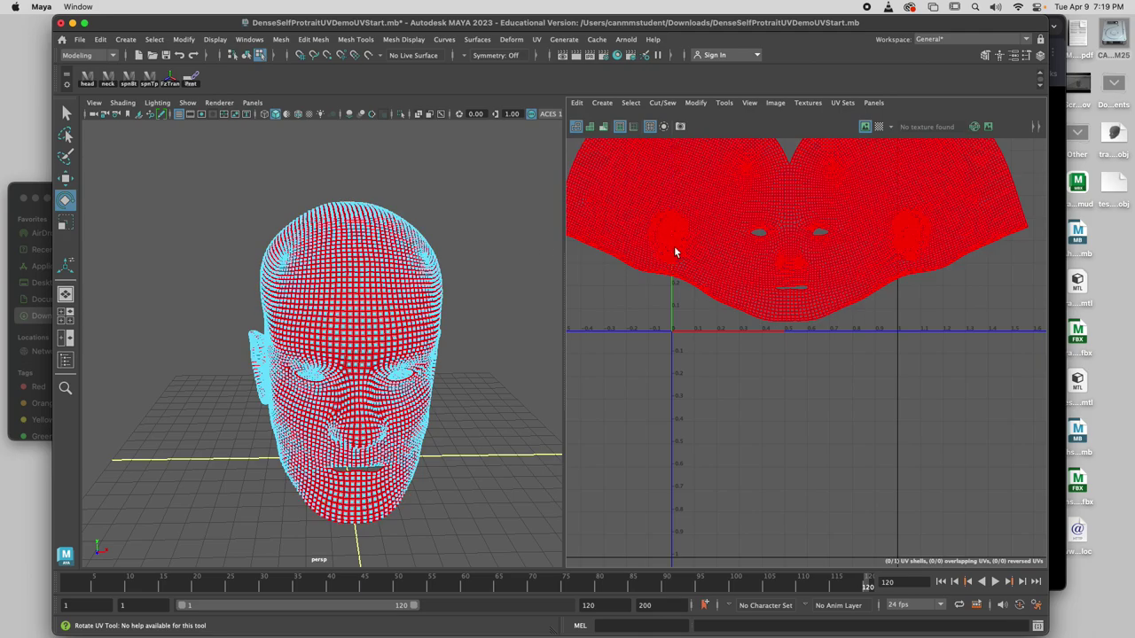
scroll(672, 321, "down", 2)
scroll(789, 359, "up", 3)
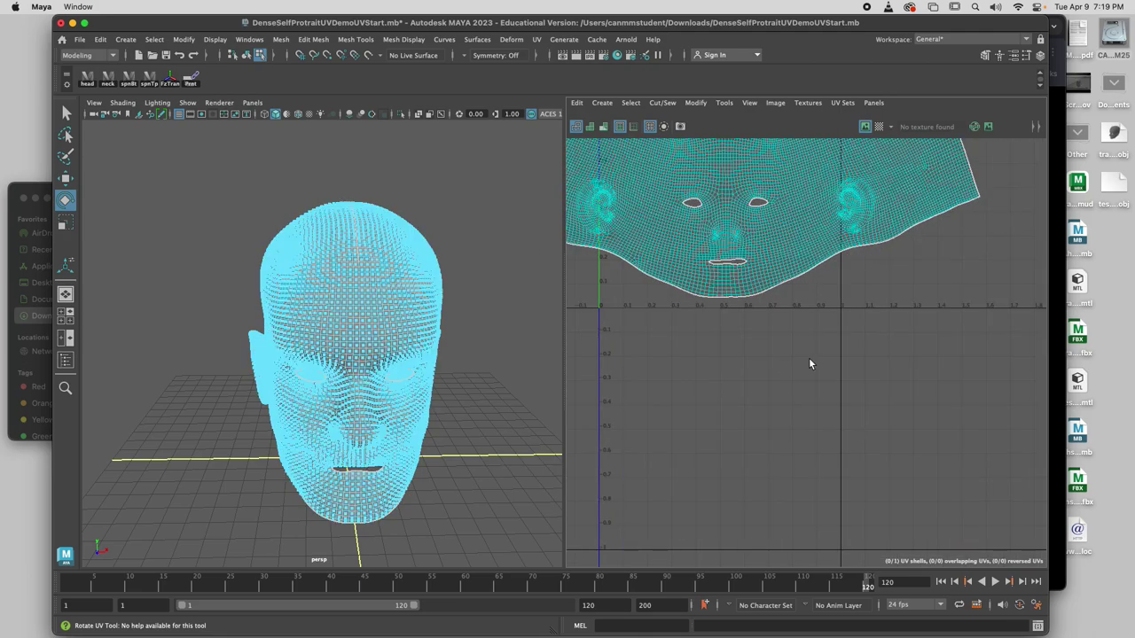
scroll(810, 359, "down", 4)
Step: Switch to edge selection and select the first edges along the front of the head's right ear, where it meets the face
right_click_drag(295, 362, 253, 282)
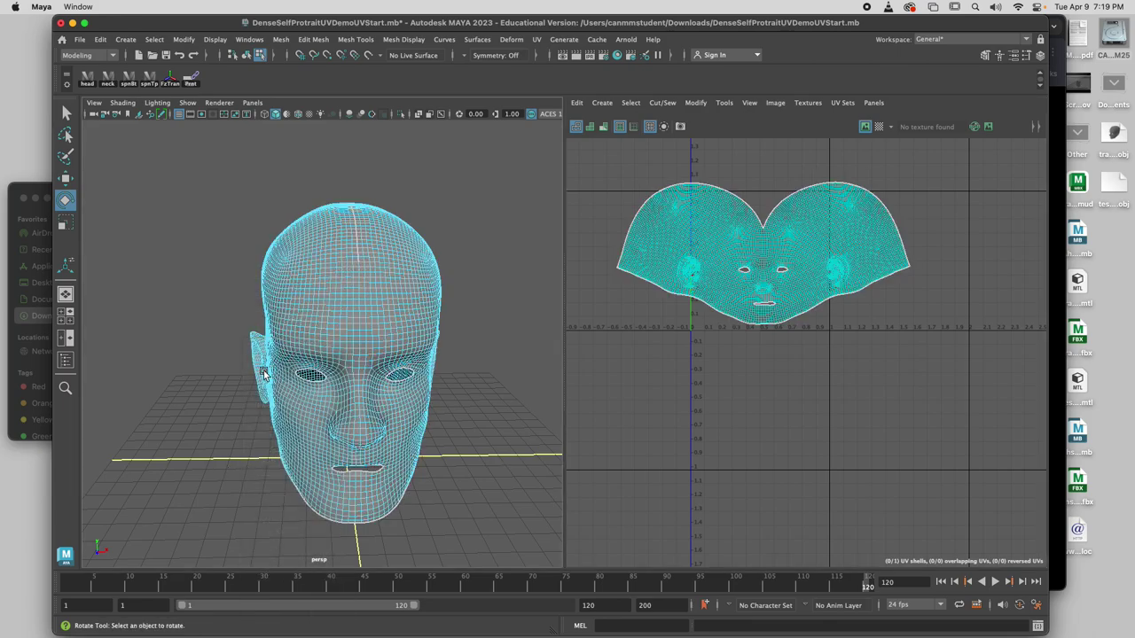
scroll(272, 372, "up", 5)
scroll(718, 330, "up", 5)
scroll(701, 326, "up", 2)
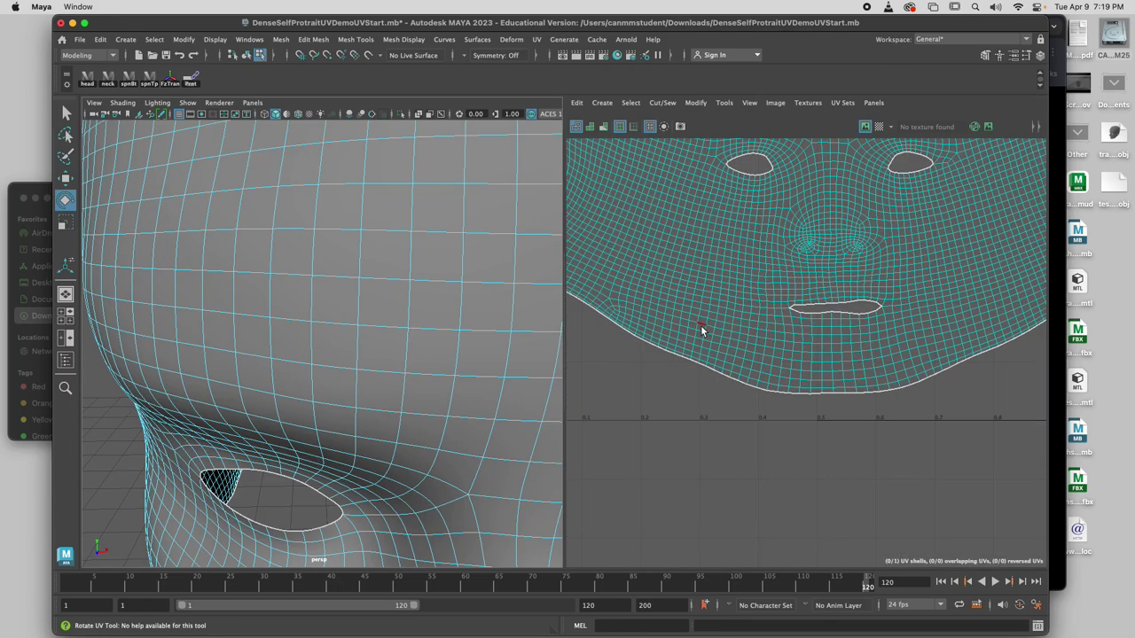
middle_click_drag(701, 326, 973, 363, "alt")
scroll(845, 374, "up", 4)
middle_click_drag(845, 373, 888, 379, "alt")
scroll(673, 395, "down", 3)
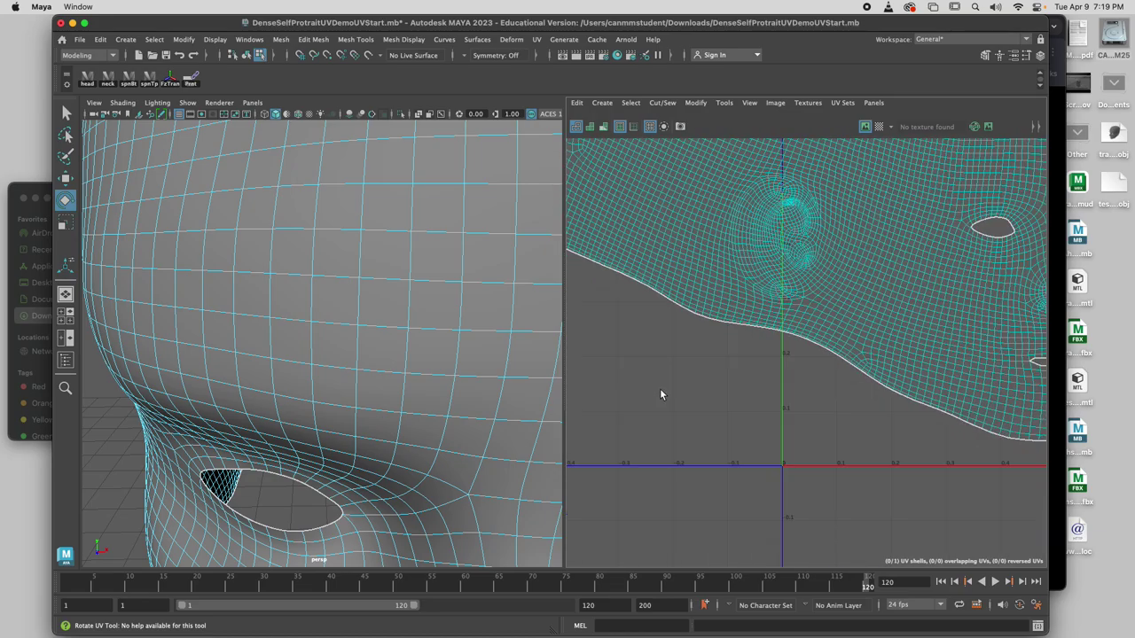
left_click_drag(242, 424, 375, 398, "alt")
scroll(378, 396, "up", 3)
left_click_drag(377, 301, 377, 308, "alt")
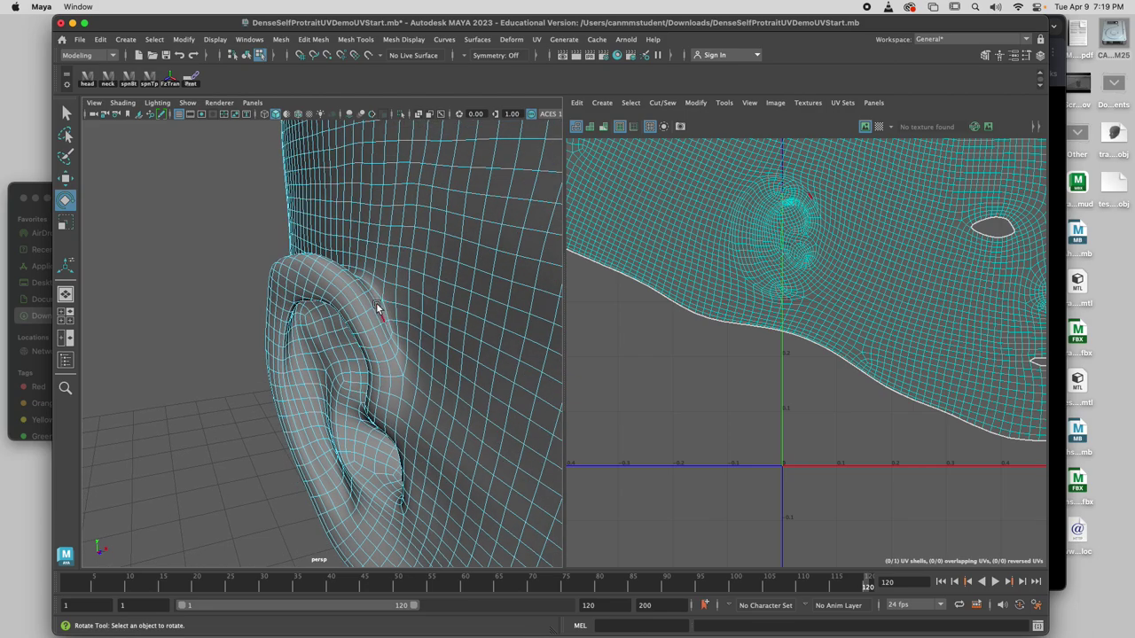
left_click(404, 367)
key("q")
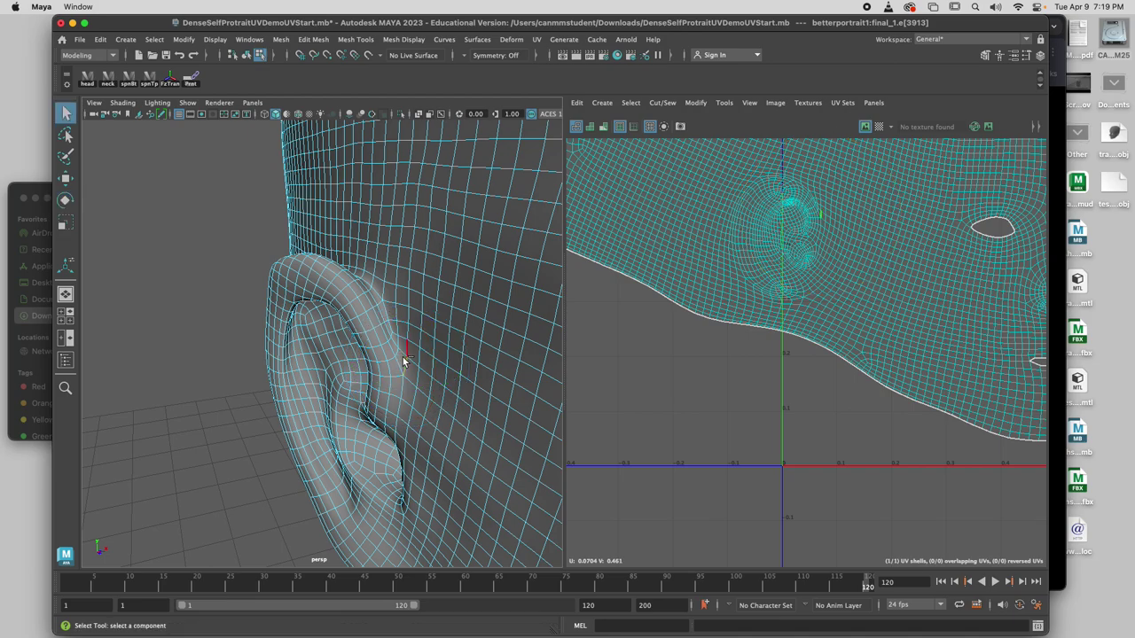
left_click(383, 314)
Step: Extend the edge selection over the top of the ear and around to its back, along the join with the skull
left_click_drag(370, 286, 274, 355, "alt")
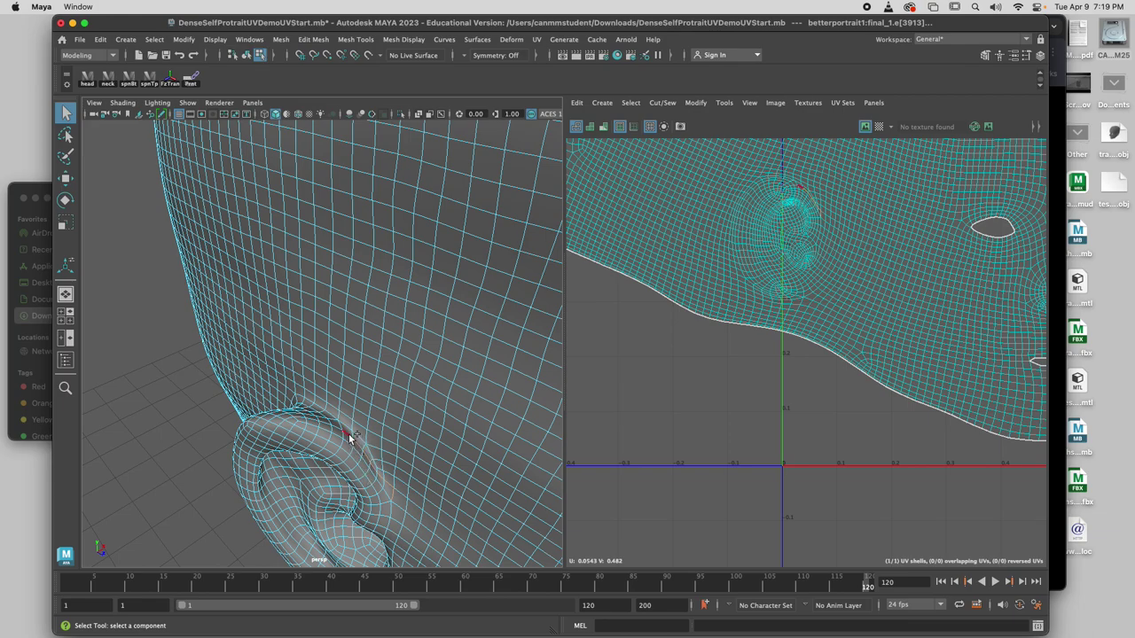
left_click(352, 434)
left_click(320, 410)
left_click_drag(301, 399, 383, 387, "alt")
left_click(502, 329, "shift")
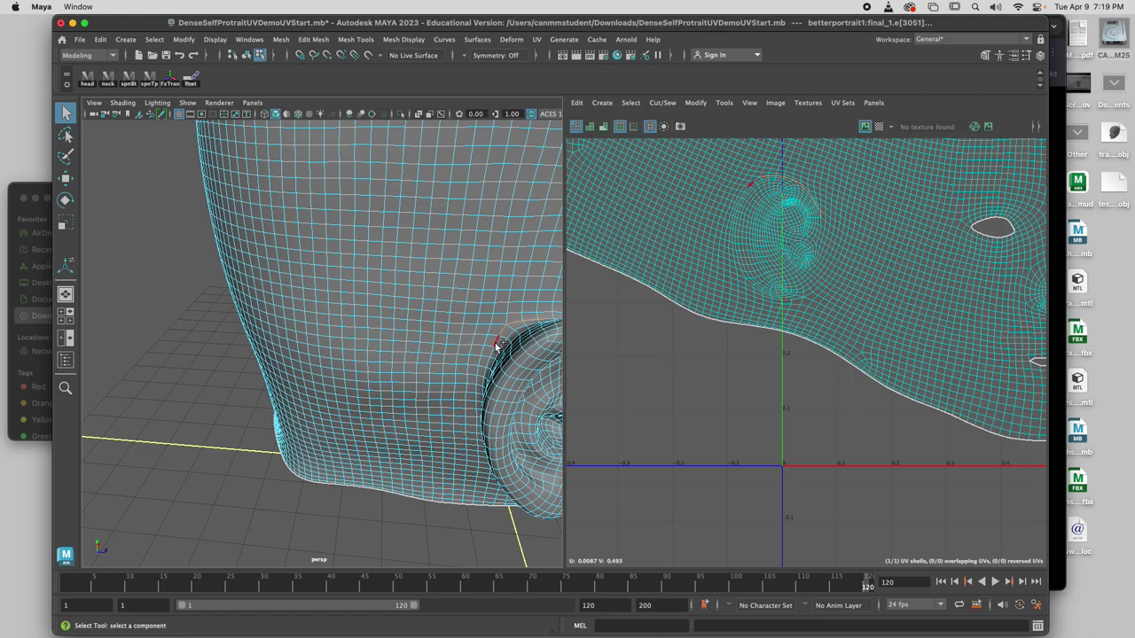
left_click(495, 348, "shift")
Step: Continue the edge selection down the crease behind the ear towards the lobe
left_click_drag(494, 367, 509, 328, "alt")
left_click(522, 306)
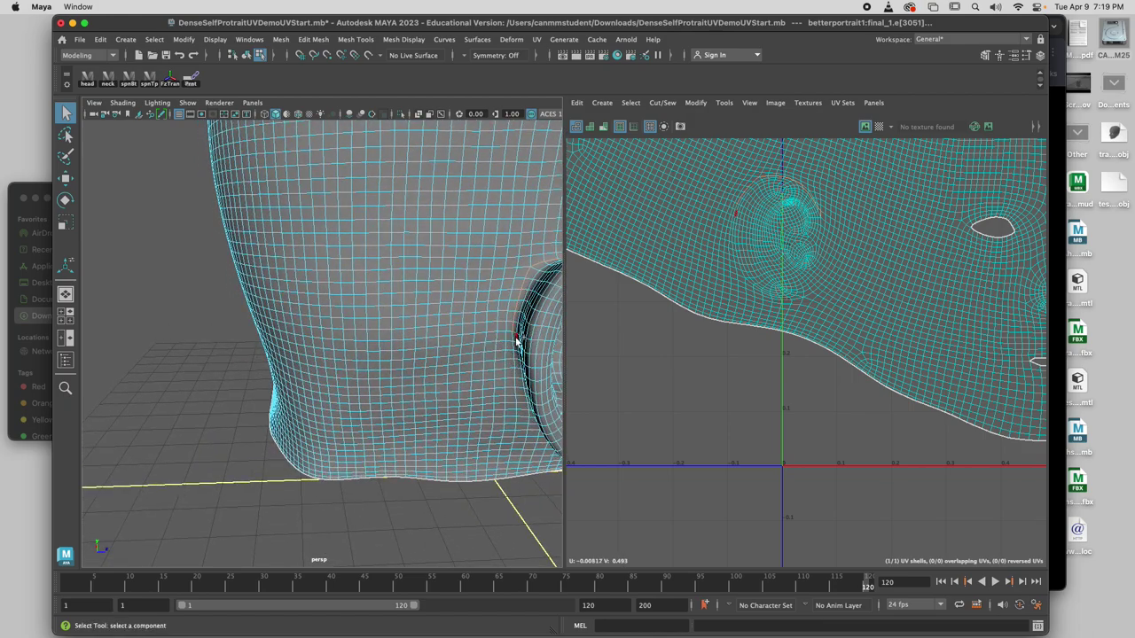
scroll(522, 371, "up", 5)
left_click_drag(501, 375, 362, 304, "alt")
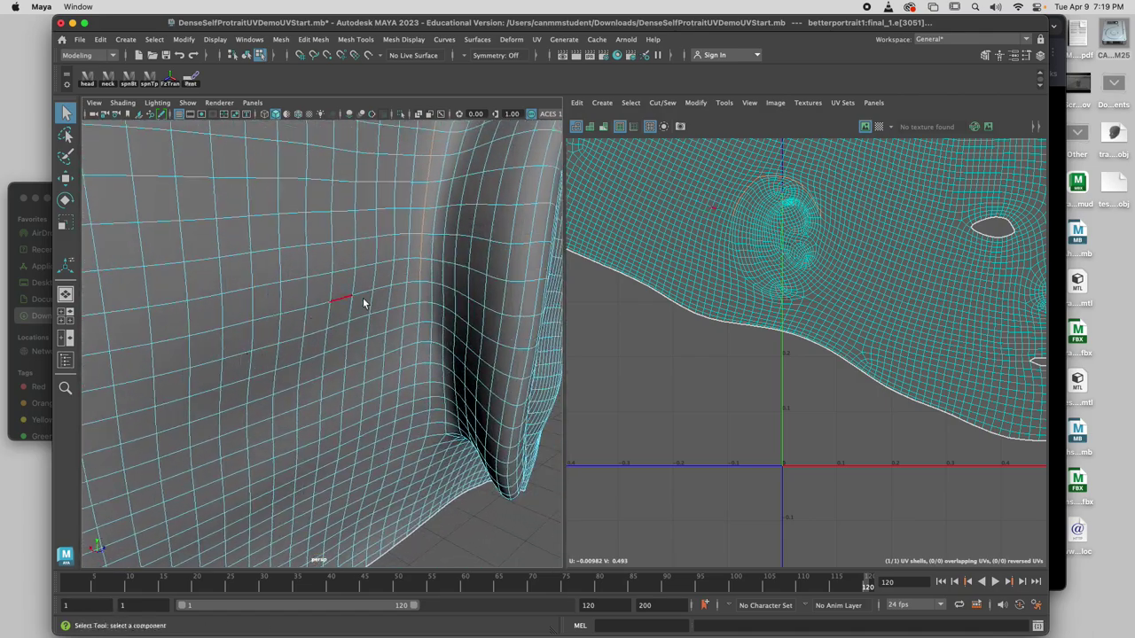
left_click(421, 293)
left_click(438, 305)
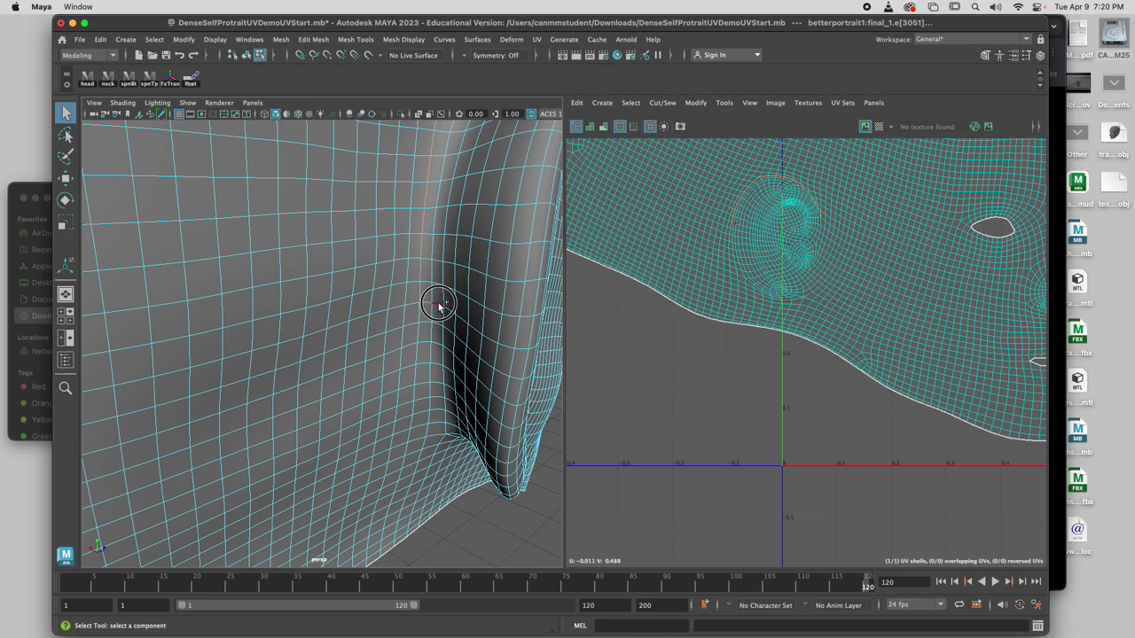
left_click(445, 355)
left_click(445, 422, "shift")
Step: Carry the edge selection along the underside of the earlobe to its front end
left_click_drag(438, 436, 411, 267, "alt")
left_click(419, 342, "shift")
left_click(431, 356, "shift")
left_click(443, 333)
left_click(459, 284)
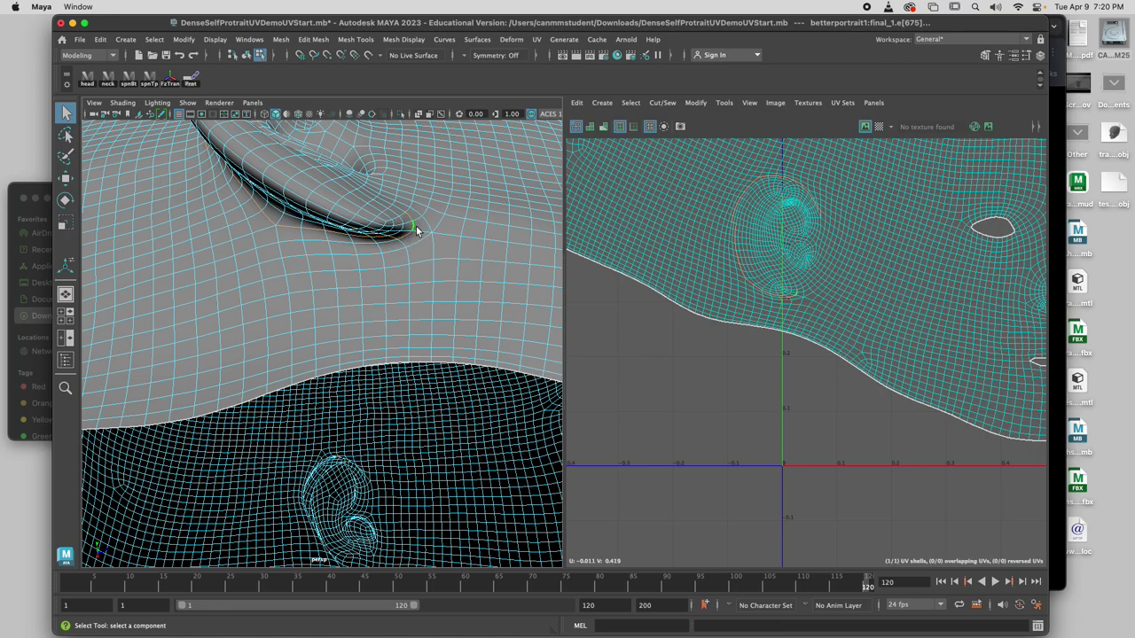
Step: Extend the edge selection up from the lobe past the ear opening to close the loop around the ear
left_click_drag(413, 229, 401, 254, "alt")
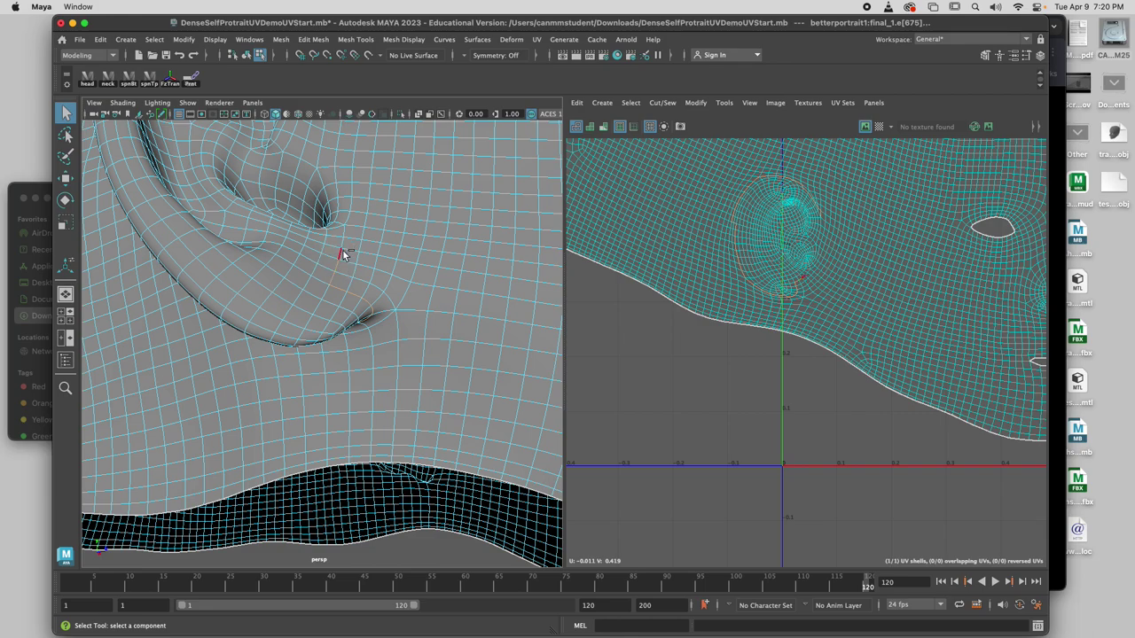
middle_click_drag(343, 228, 341, 290, "alt")
left_click(341, 303, "shift")
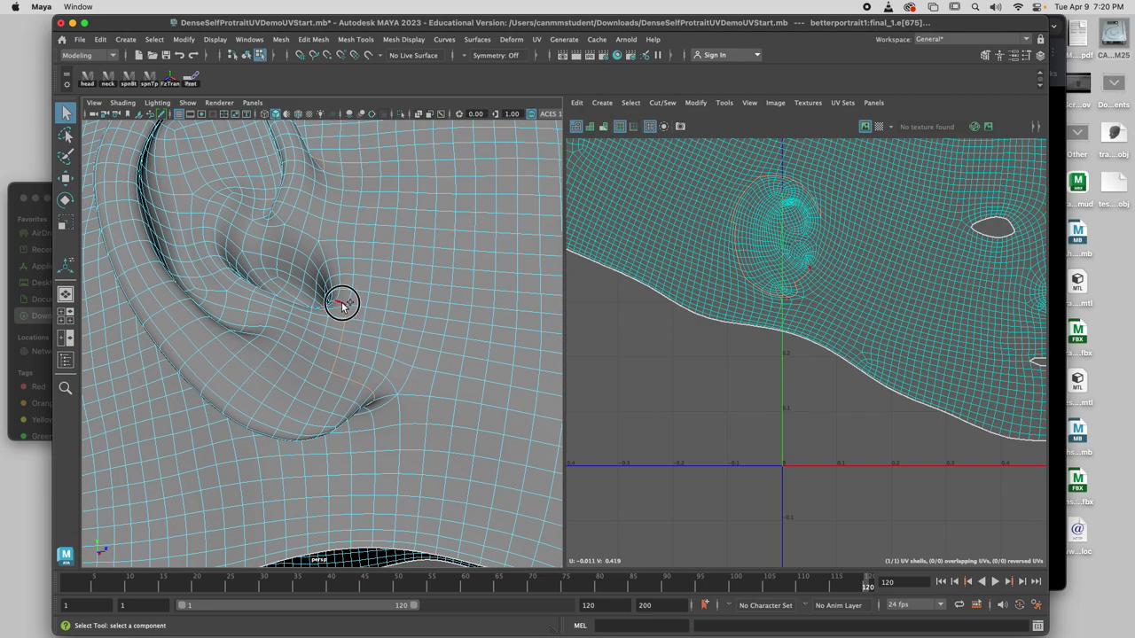
left_click(334, 296, "shift")
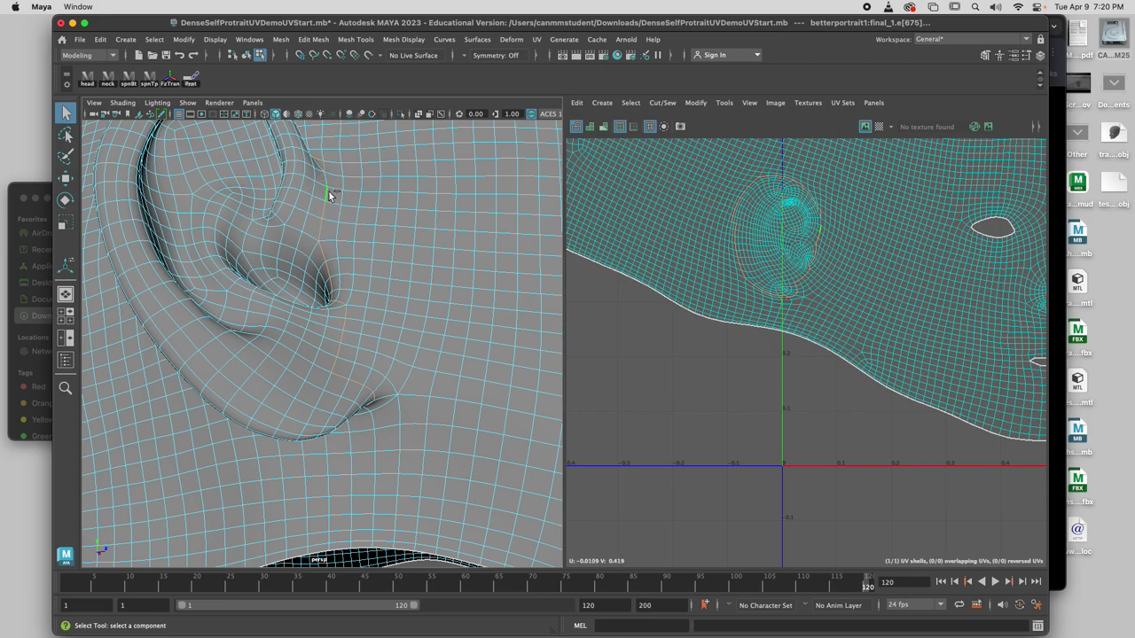
Step: Set symmetry to Object X and check the seam edges around both ears in the UV layout
left_click(470, 55)
left_click(494, 75)
scroll(783, 263, "down", 5)
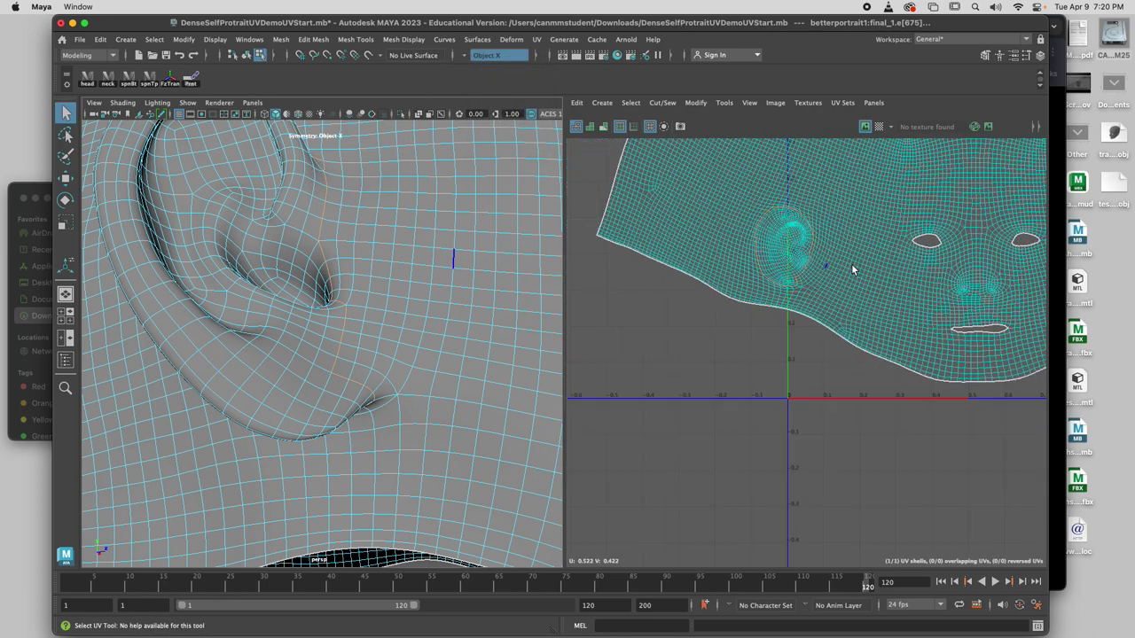
scroll(963, 271, "up", 6)
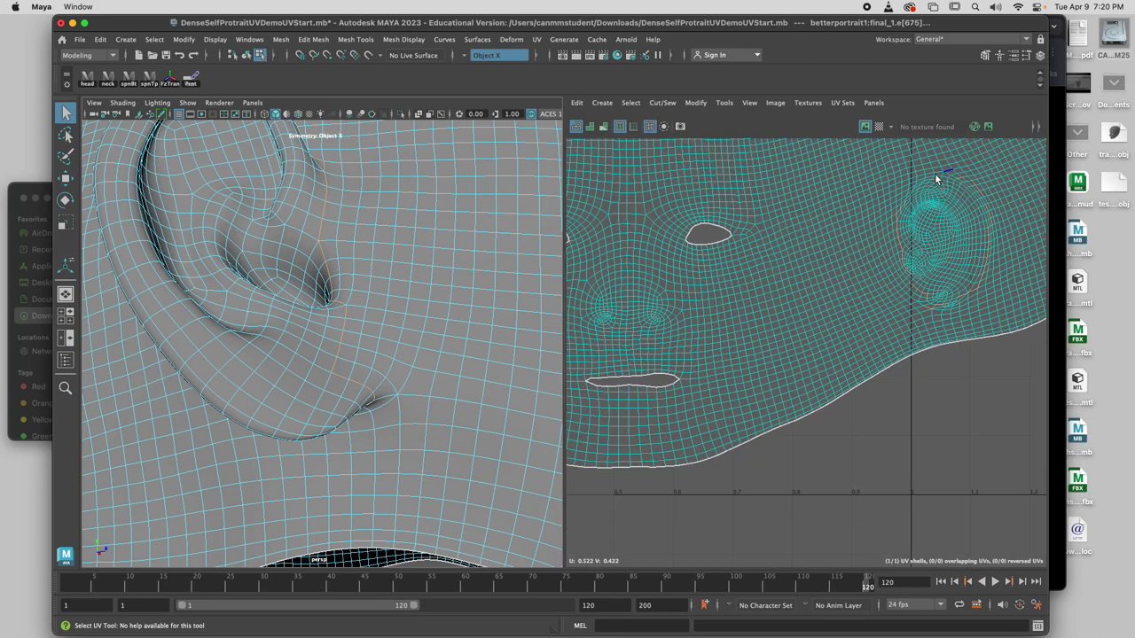
scroll(416, 271, "down", 8)
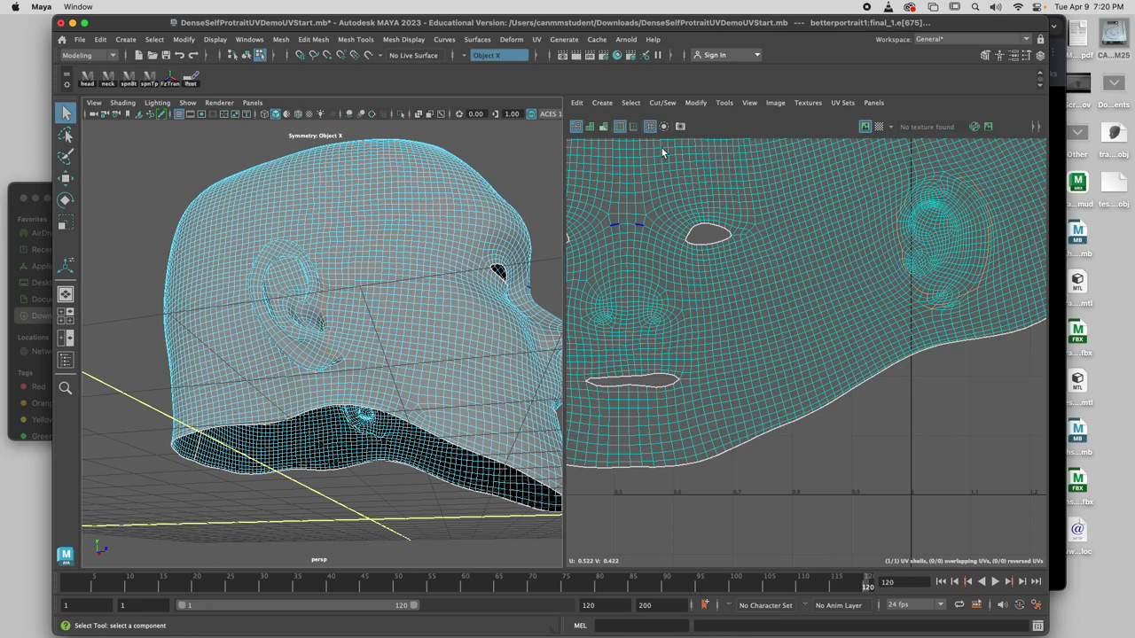
Step: Cut the UVs along the selected seam edges around both ears
left_click(663, 103)
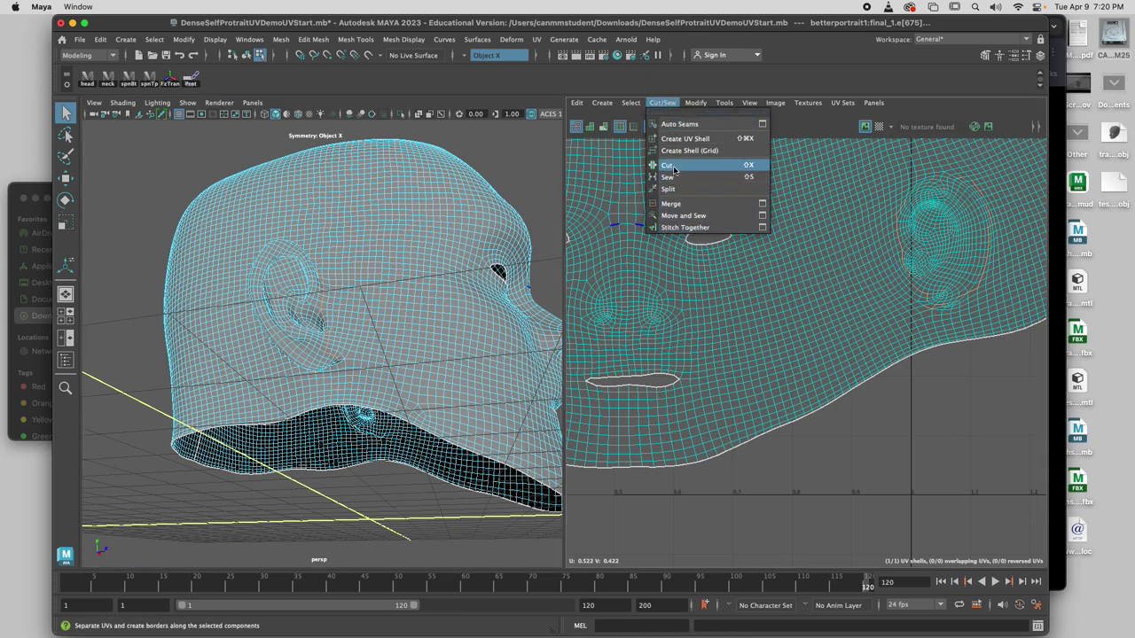
scroll(767, 359, "down", 5)
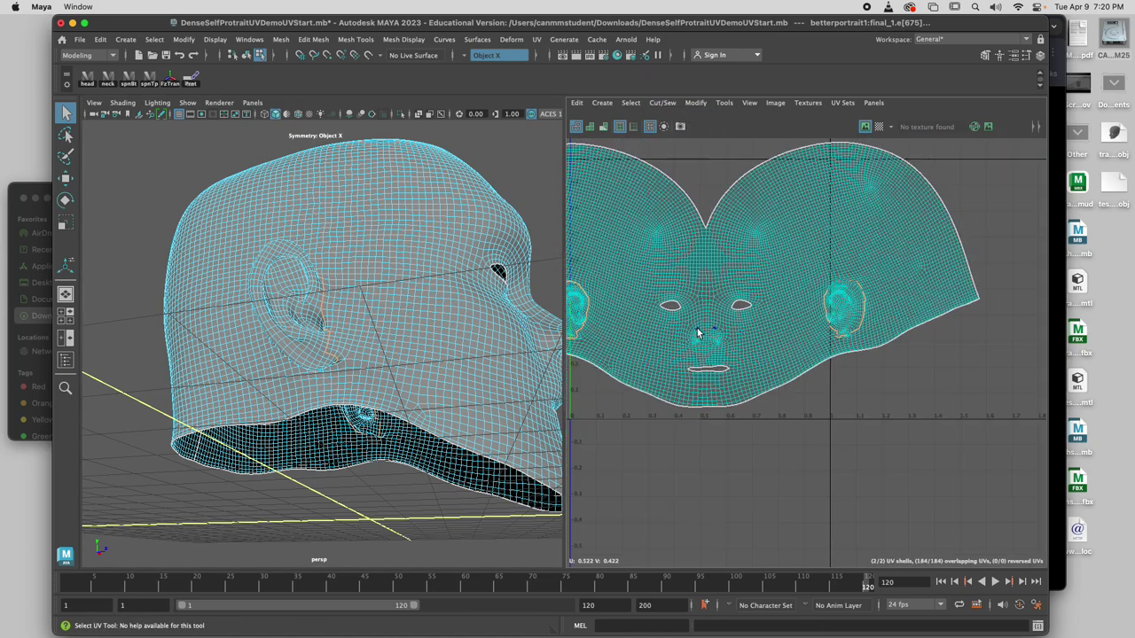
scroll(697, 328, "down", 2)
Step: Switch to UV shell selection, pick the ear shell on one side of the face and turn symmetry off
right_click(712, 331)
right_click_drag(713, 333, 631, 328)
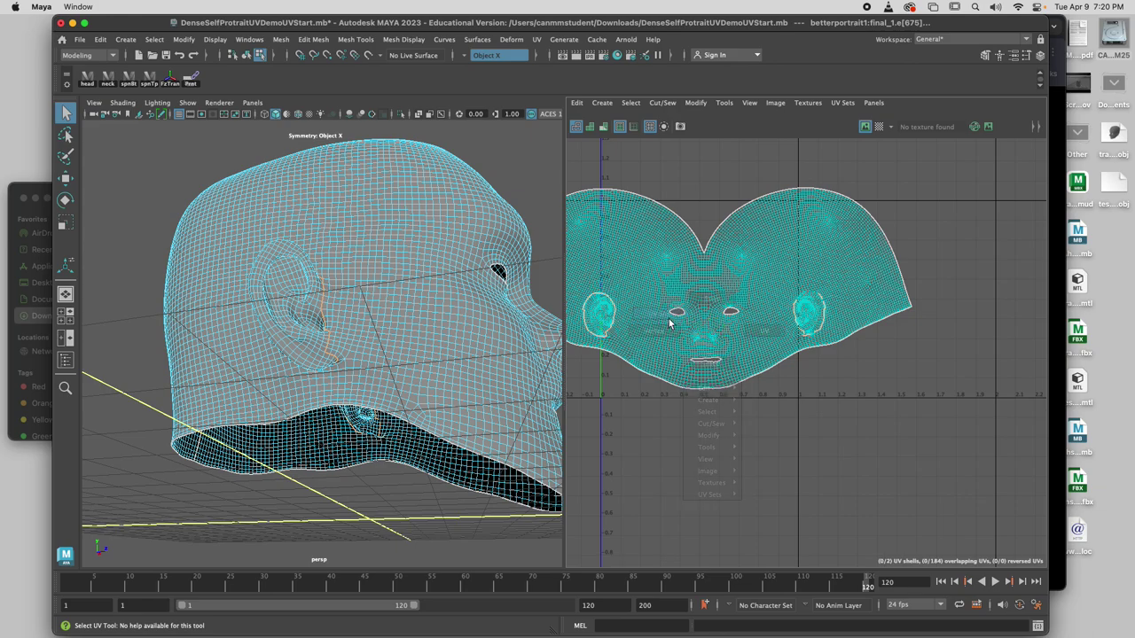
left_click(610, 326)
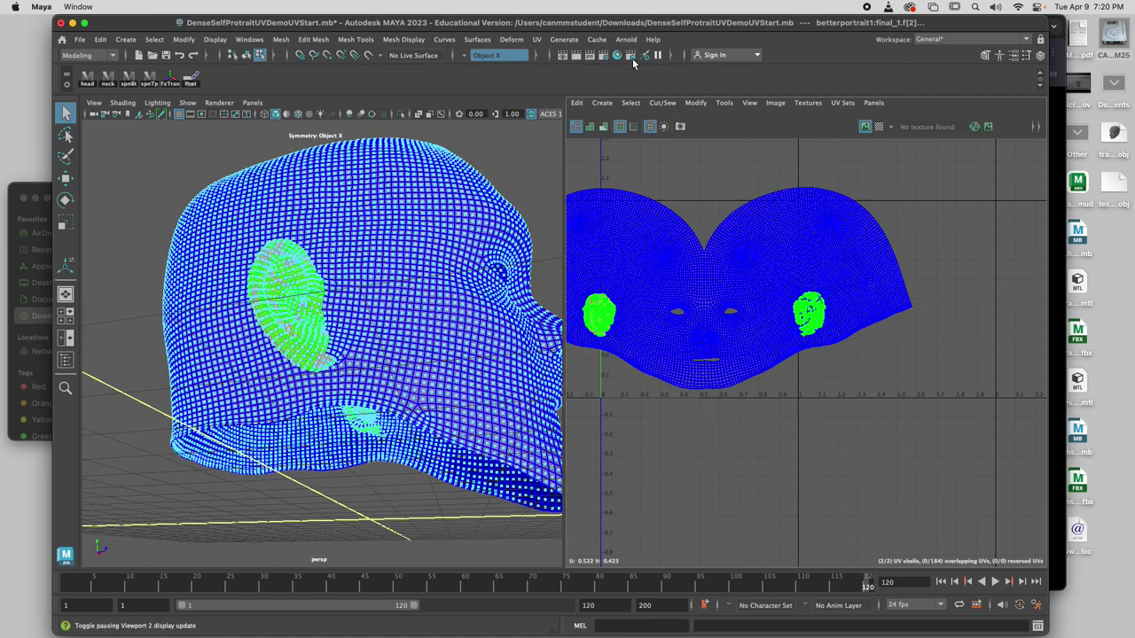
left_click(486, 57)
left_click(492, 65)
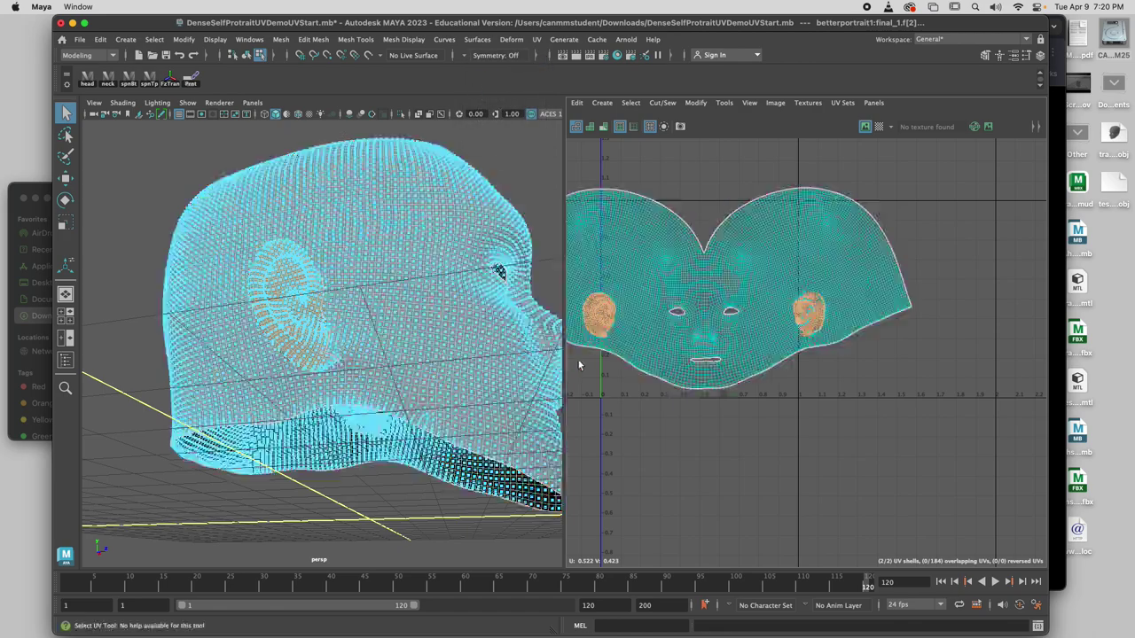
Step: Move the detached ear shell out of its hole to below the face shell and unfold it
left_click(587, 332)
key("w")
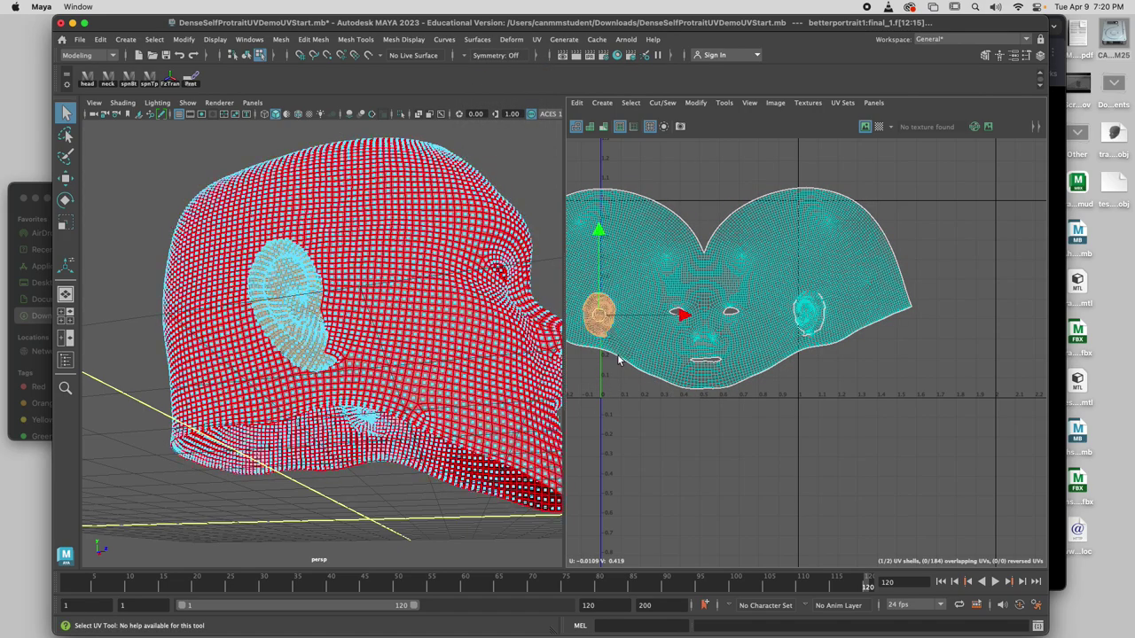
left_click_drag(597, 322, 617, 399)
left_click(695, 103)
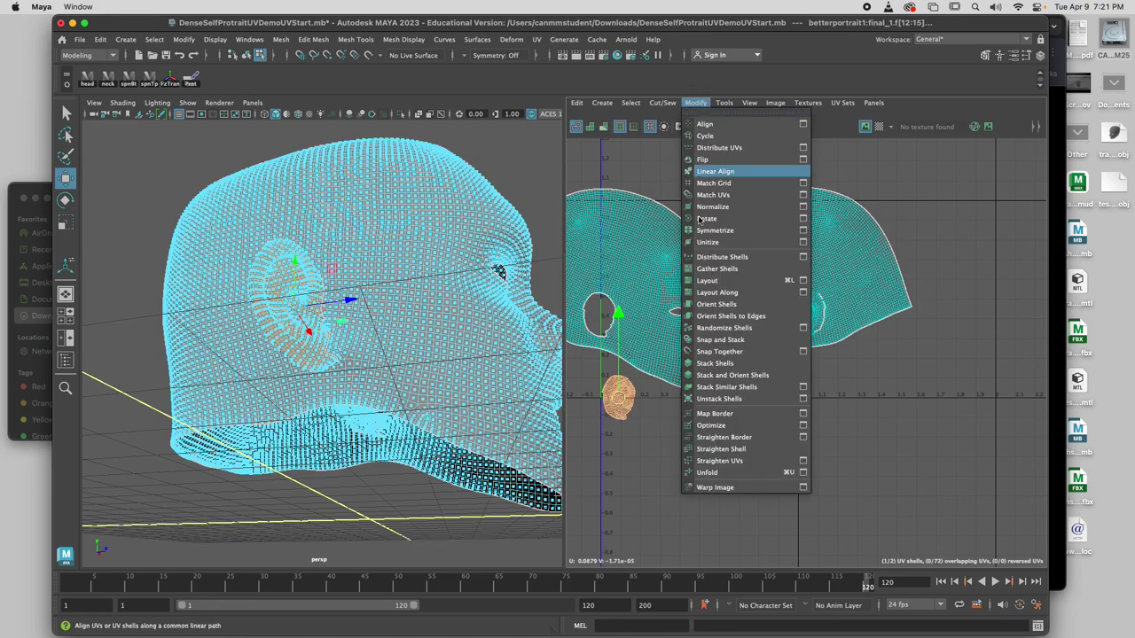
left_click(707, 472)
scroll(658, 432, "up", 3)
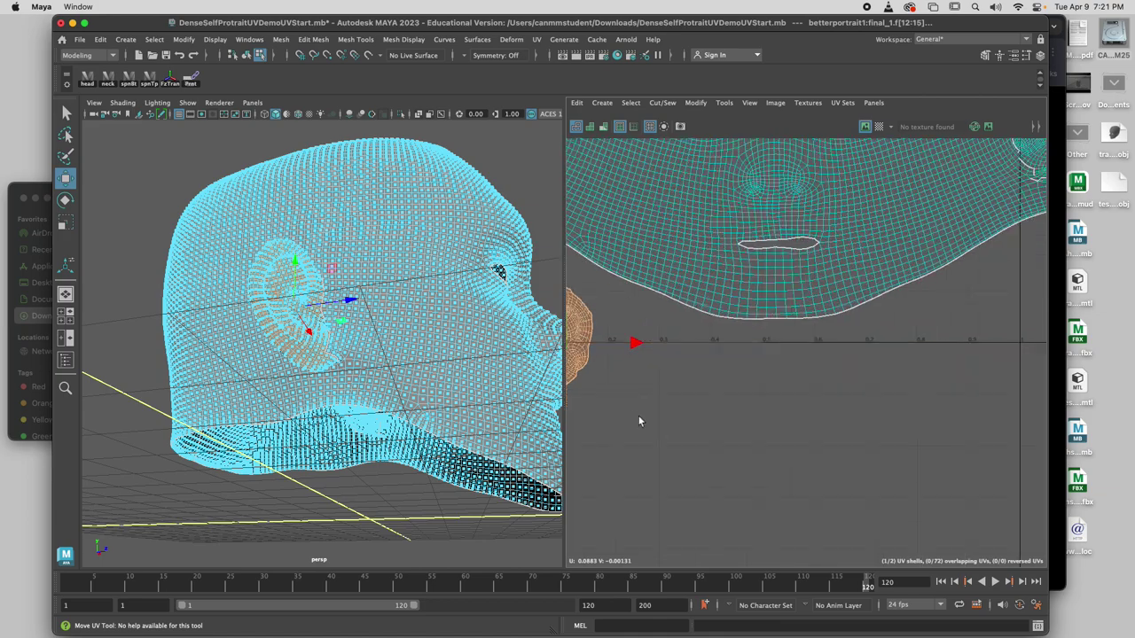
middle_click_drag(641, 413, 711, 465, "alt")
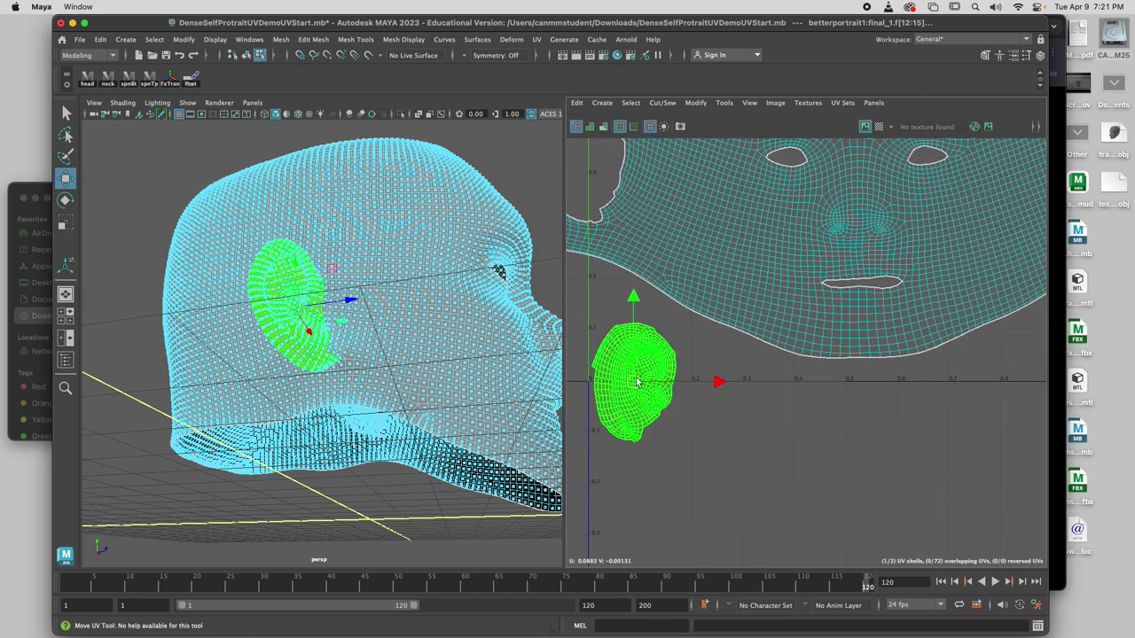
middle_click_drag(705, 410, 731, 417, "alt")
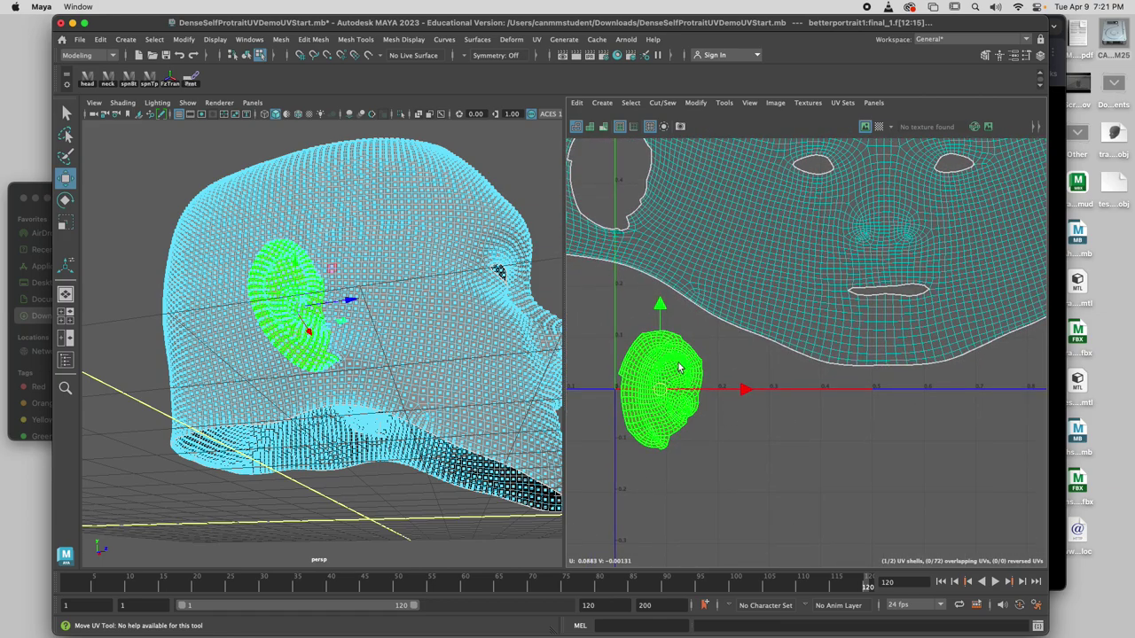
Step: Examine the seam border around the other ear in the UV layout and on the model for uncut gaps
scroll(729, 383, "down", 2)
middle_click_drag(827, 390, 686, 459, "alt")
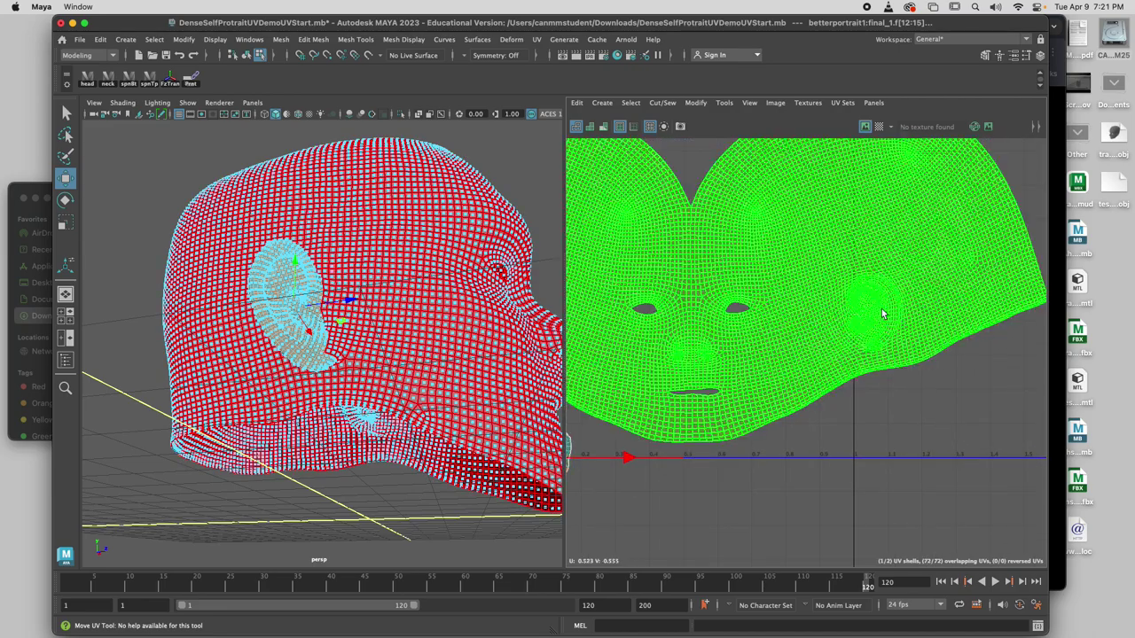
scroll(869, 304, "up", 5)
scroll(867, 303, "up", 8)
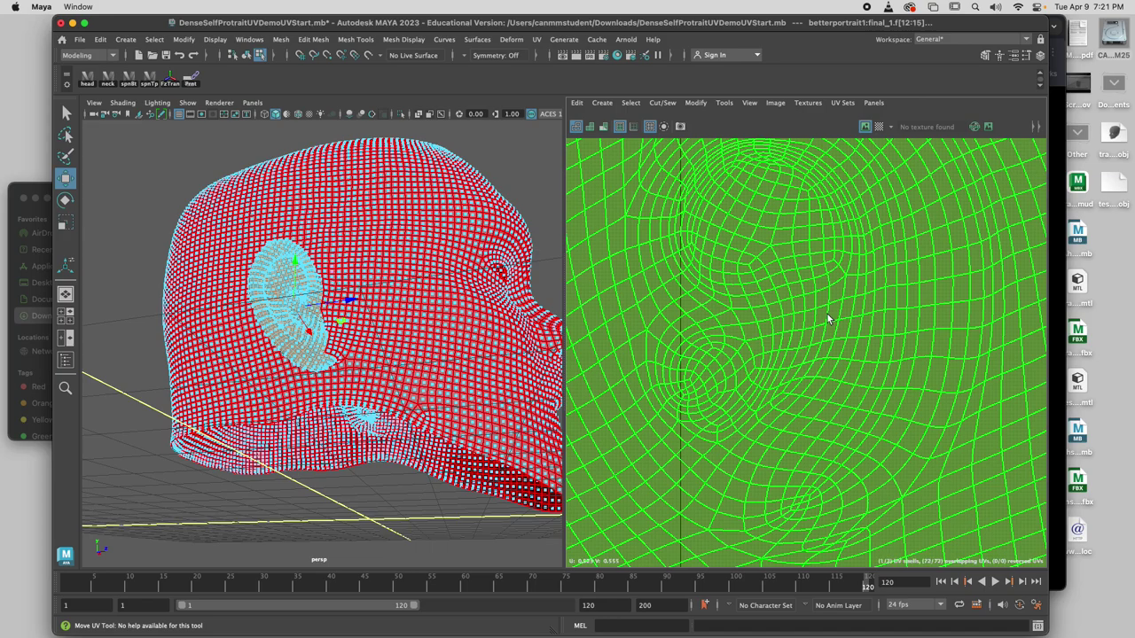
scroll(827, 314, "down", 5)
right_click_drag(828, 313, 836, 296)
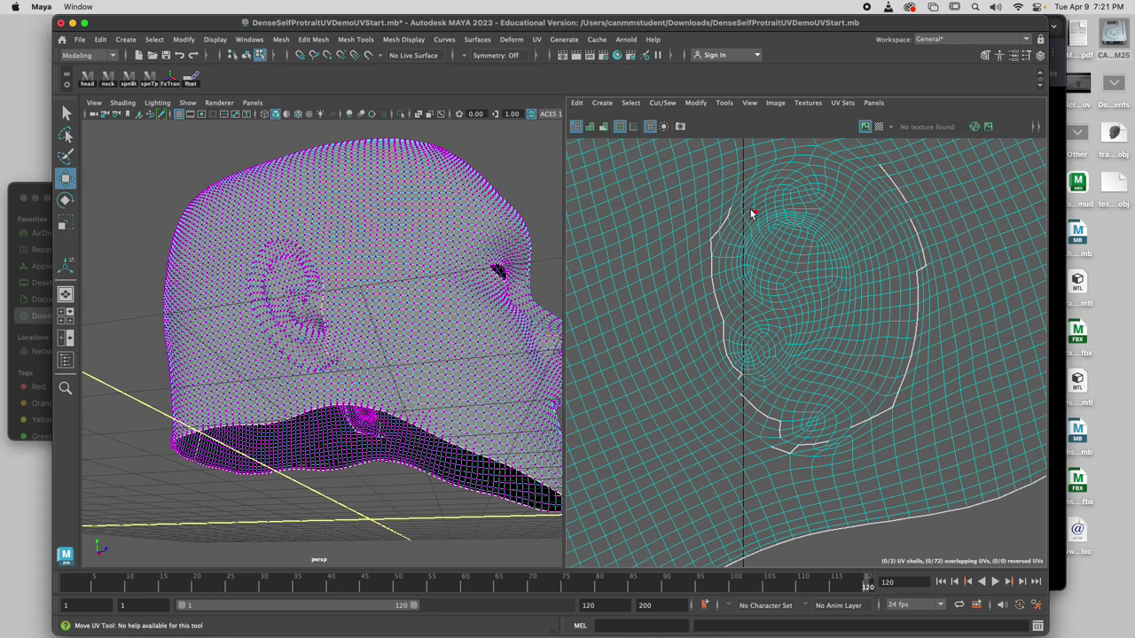
left_click_drag(394, 354, 182, 377, "alt")
Step: Select the uncut edges that bridge the seam gaps at the front and underside of the other ear's lobe
right_click_drag(826, 306, 826, 260)
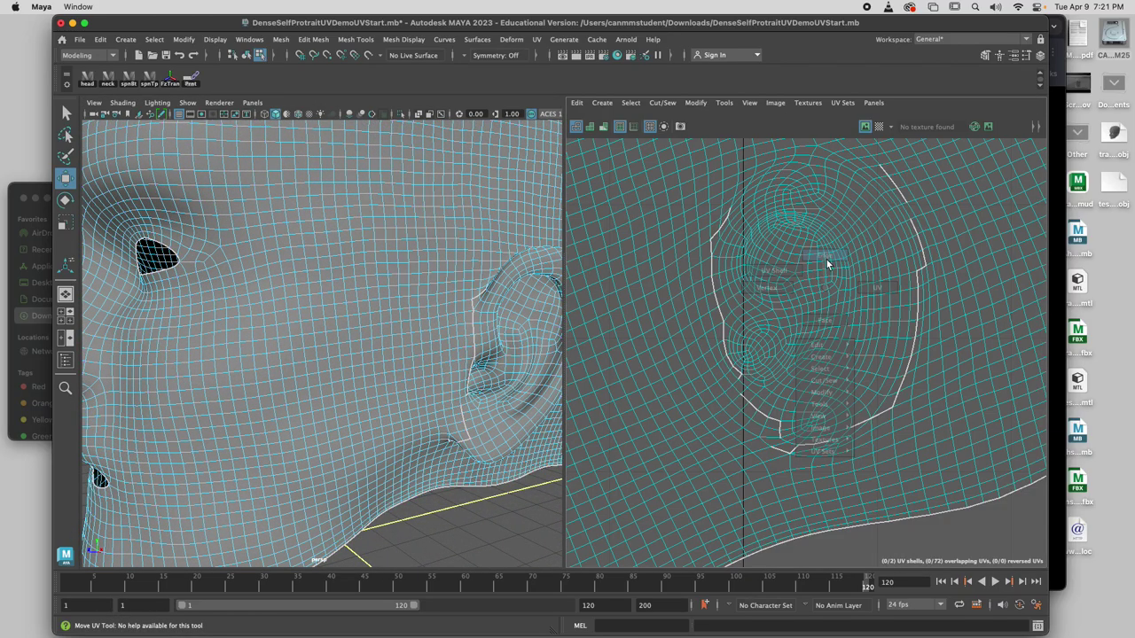
left_click(740, 388)
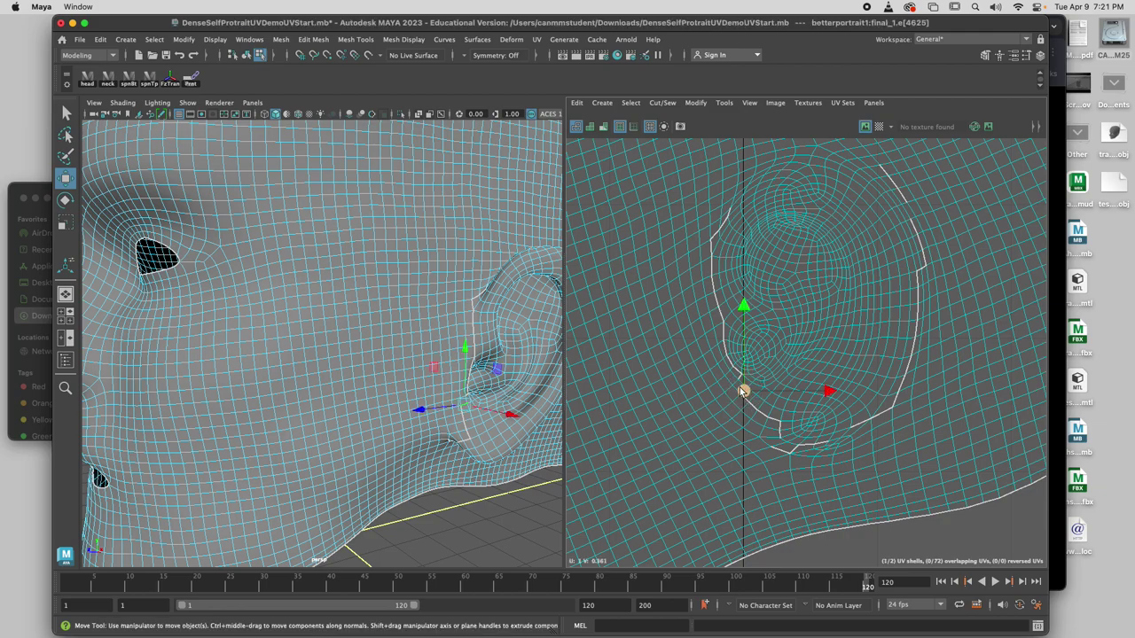
key("q")
left_click(741, 387, "shift")
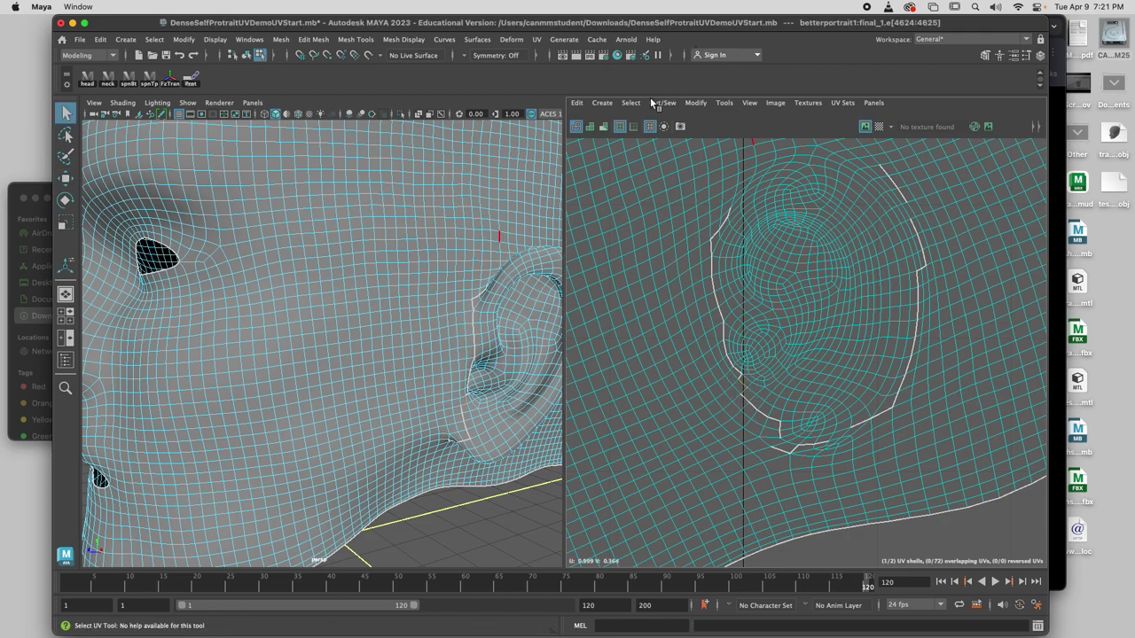
left_click(827, 440, "shift")
left_click(845, 432, "shift")
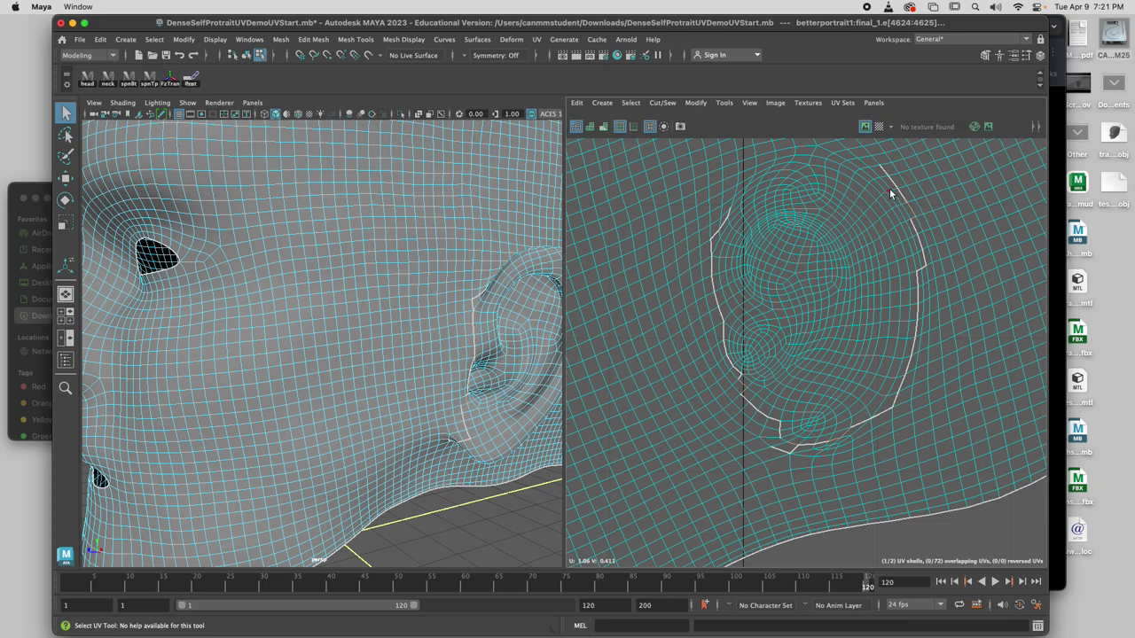
Step: Extend the edge selection across the seam gap over the top of the ear
middle_click_drag(890, 188, 892, 230, "alt")
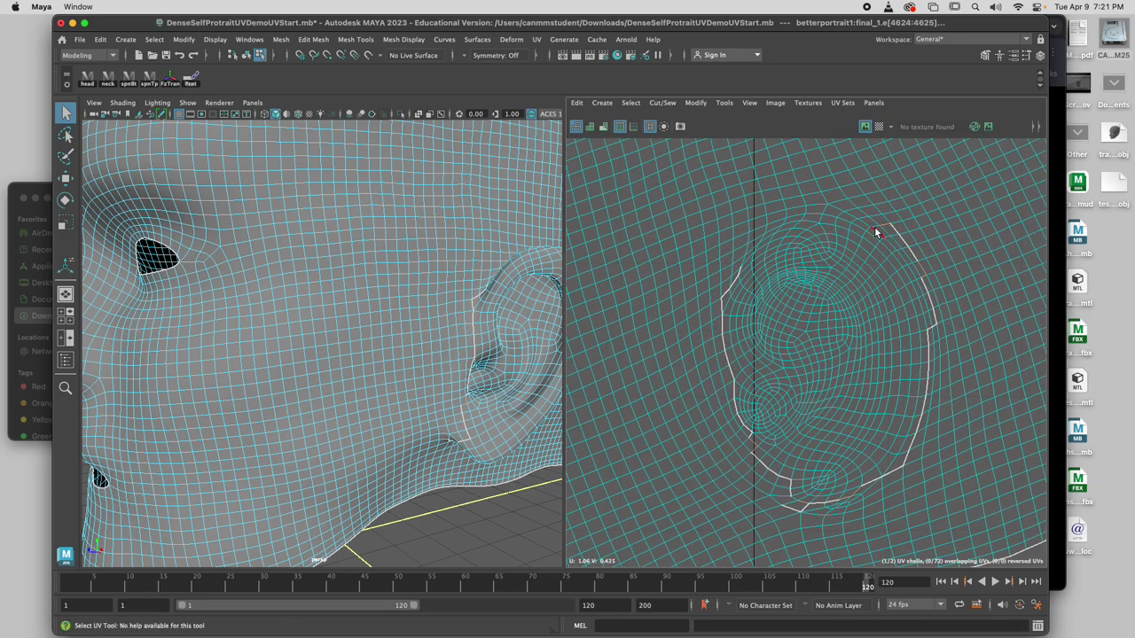
left_click(867, 224)
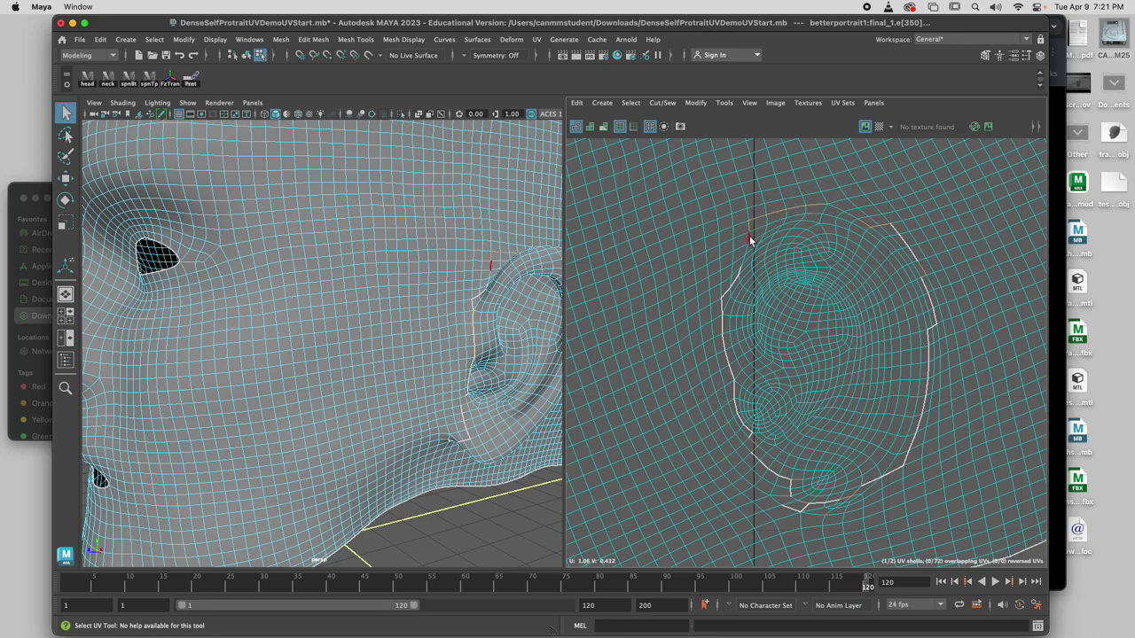
left_click(744, 260)
Step: Select the edges along the crease above the ear on the model so the top of the seam closes
left_click_drag(537, 305, 453, 312, "alt")
middle_click_drag(453, 312, 464, 321, "alt")
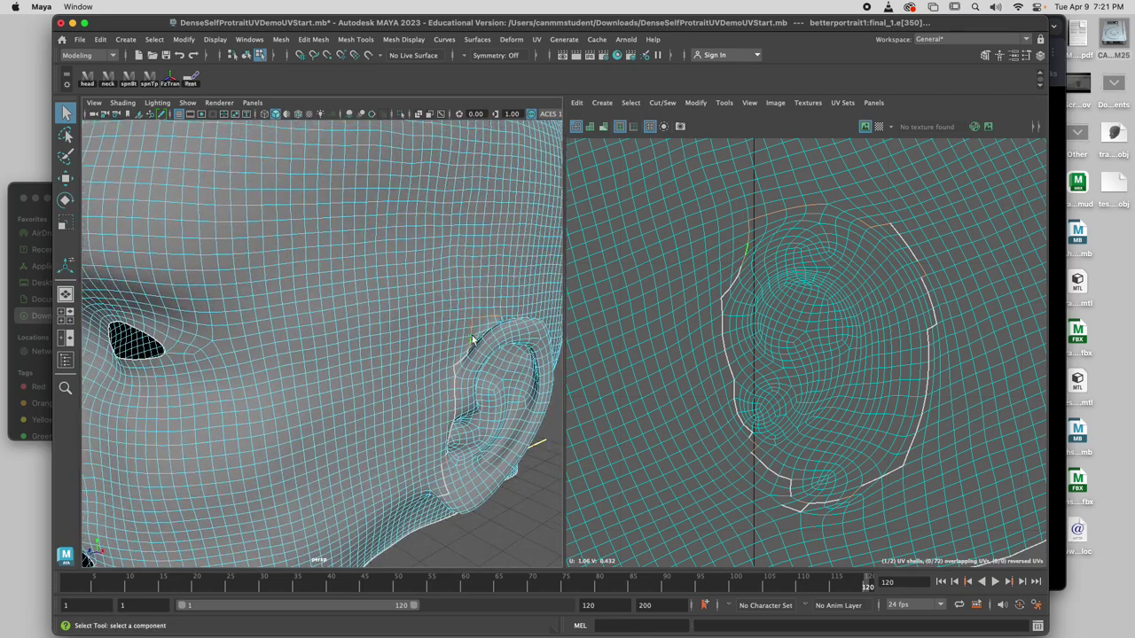
scroll(475, 338, "up", 5)
left_click_drag(484, 342, 434, 381, "alt")
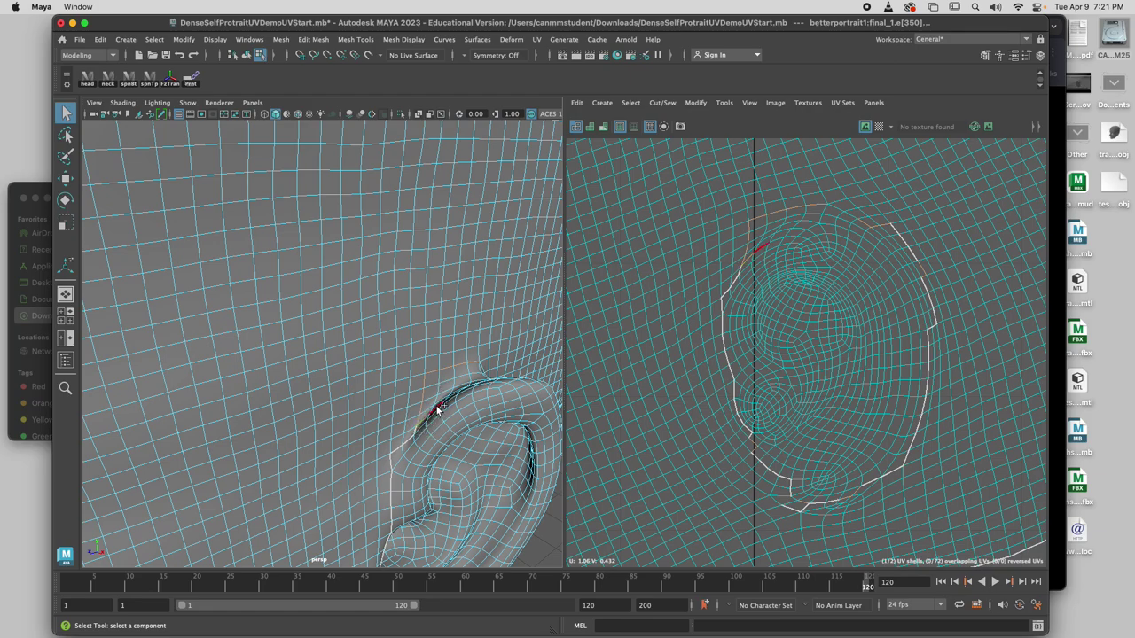
left_click_drag(443, 406, 465, 436, "alt")
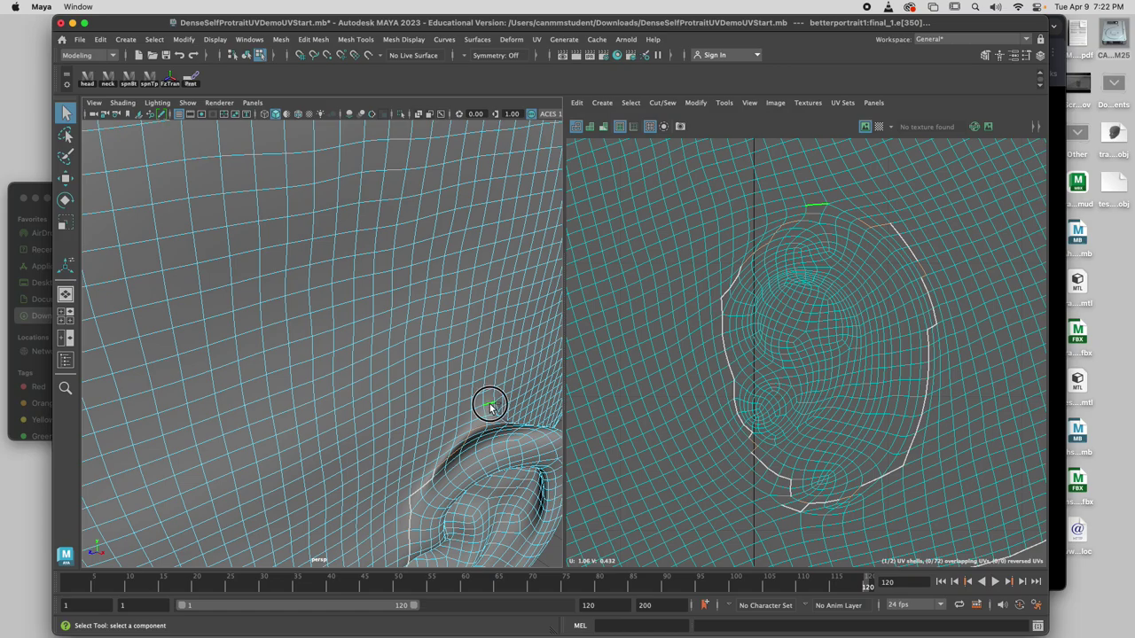
left_click_drag(490, 405, 205, 443, "alt")
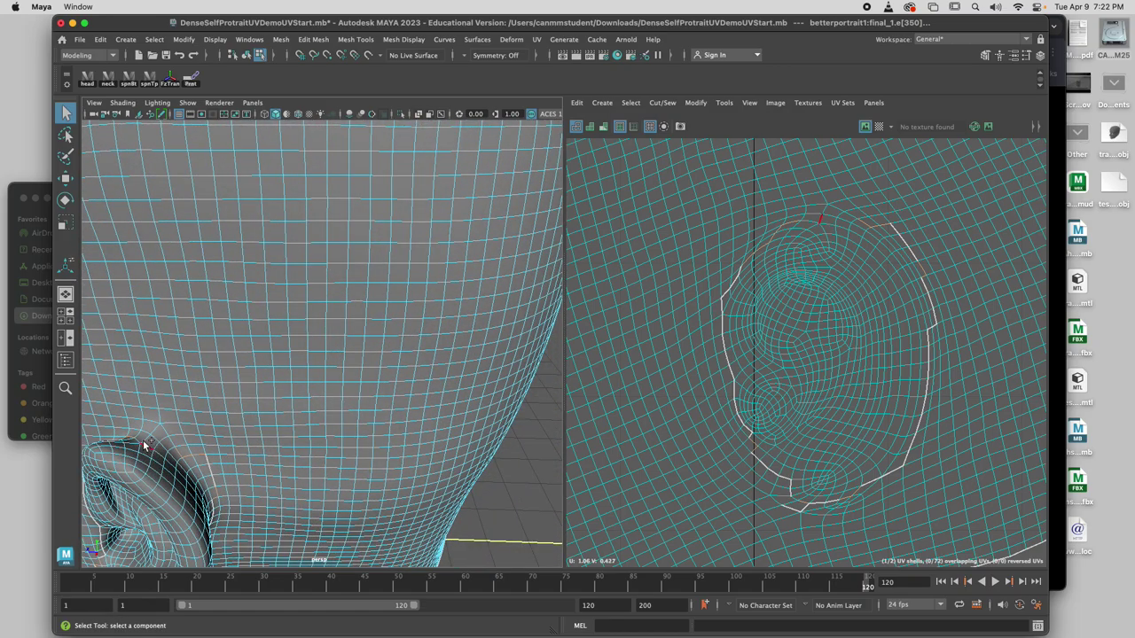
left_click(138, 439, "shift")
left_click(149, 447, "shift")
left_click(167, 461, "shift")
left_click_drag(168, 462, 176, 470)
left_click(179, 470, "shift")
left_click(179, 454, "shift")
left_click(187, 475, "shift")
left_click(188, 472, "shift")
Step: Cut the UVs along the selected edges and check whether the ear selects as its own UV shell
left_click(662, 102)
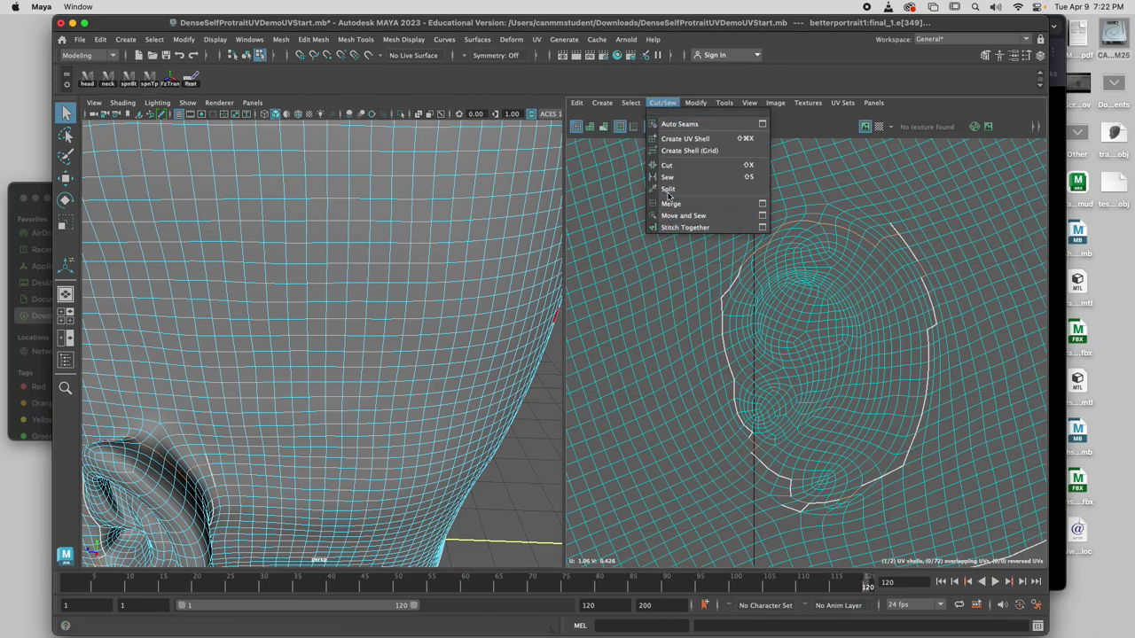
left_click(667, 165)
right_click(795, 371)
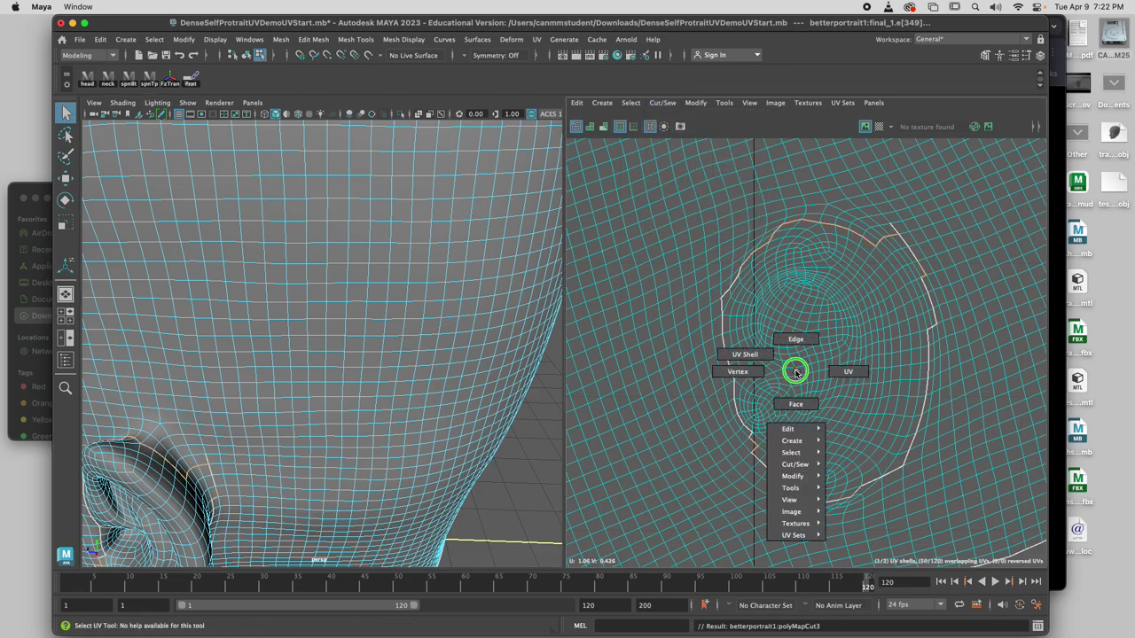
left_click(745, 354)
left_click(798, 372)
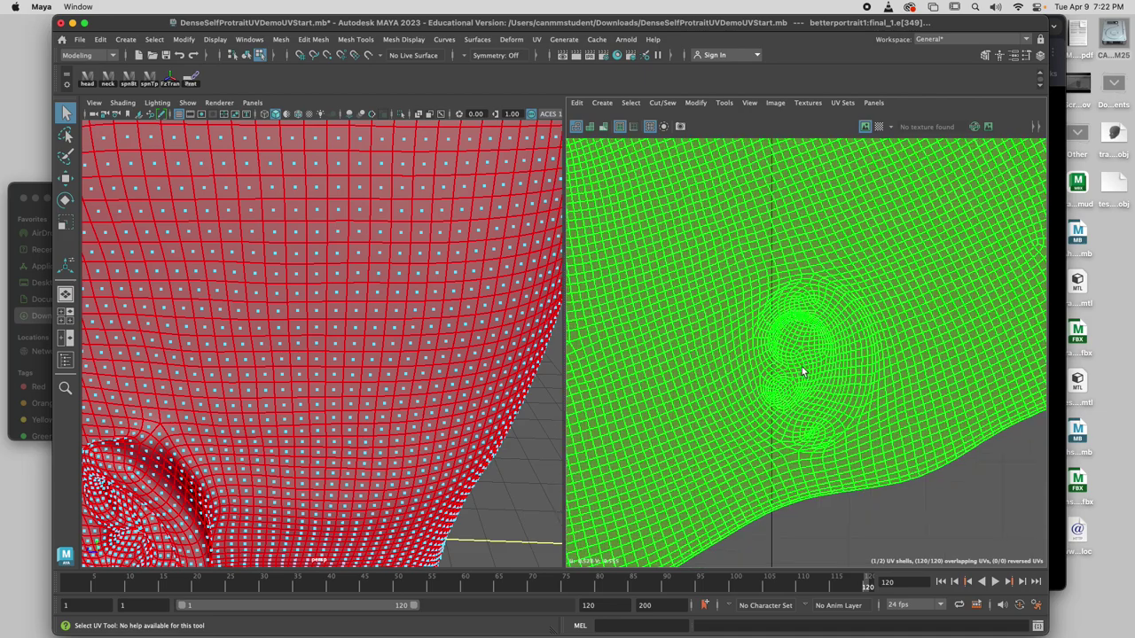
scroll(803, 371, "down", 1)
scroll(803, 379, "up", 2)
left_click(884, 534)
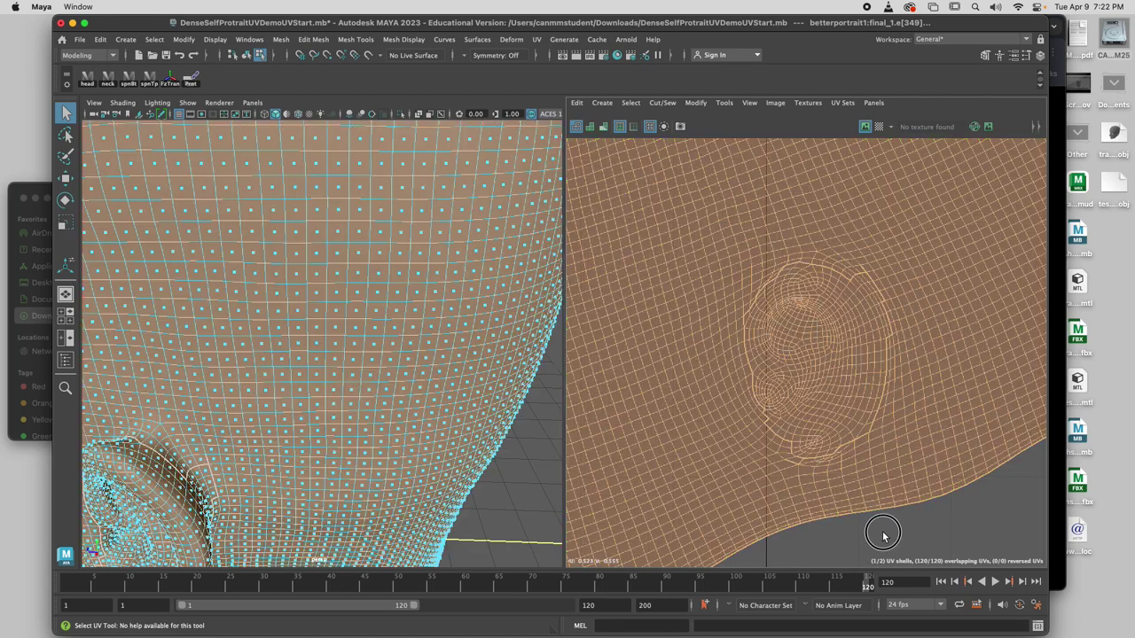
left_click(862, 537)
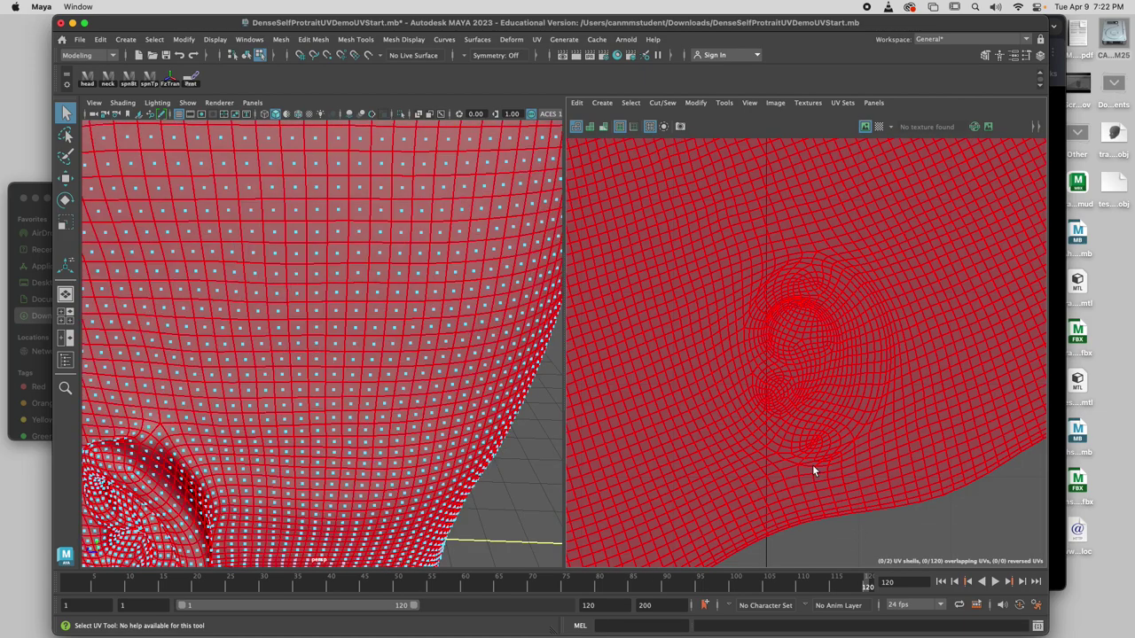
Step: Select the remaining uncut edge beneath the earlobe and cut it
scroll(802, 463, "up", 3)
right_click_drag(812, 448, 791, 423)
left_click(799, 460)
left_click(794, 456)
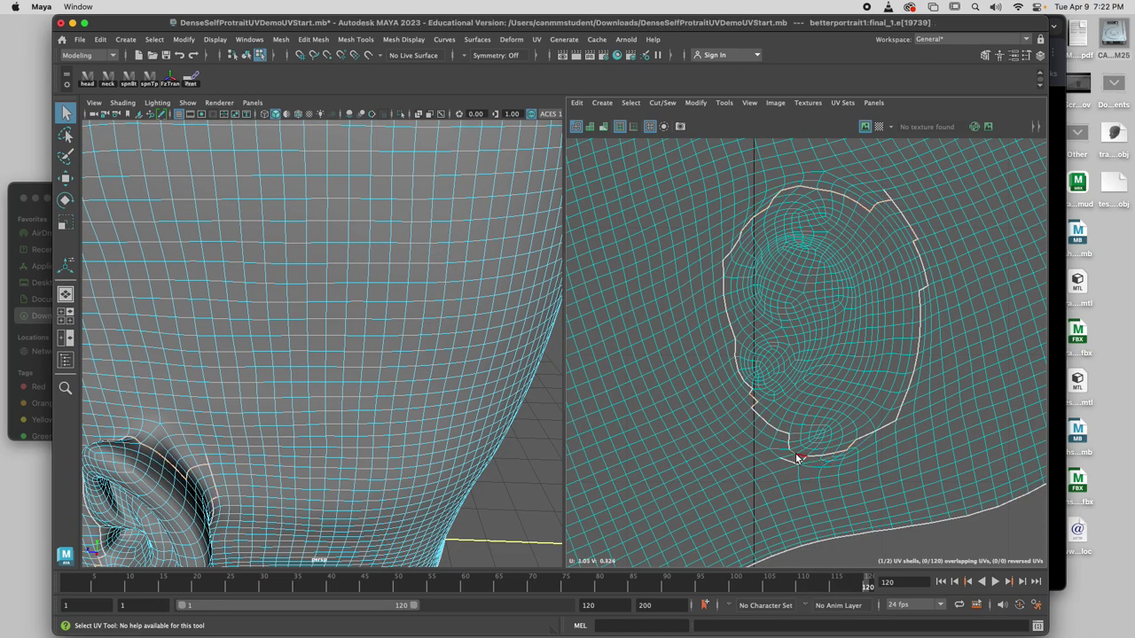
Step: Select the second ear's UV shell and move it out of the head shell to below the jawline
mouse_move(785, 380)
right_mouse_down()
mouse_move(760, 381)
mouse_move(774, 382)
right_mouse_up()
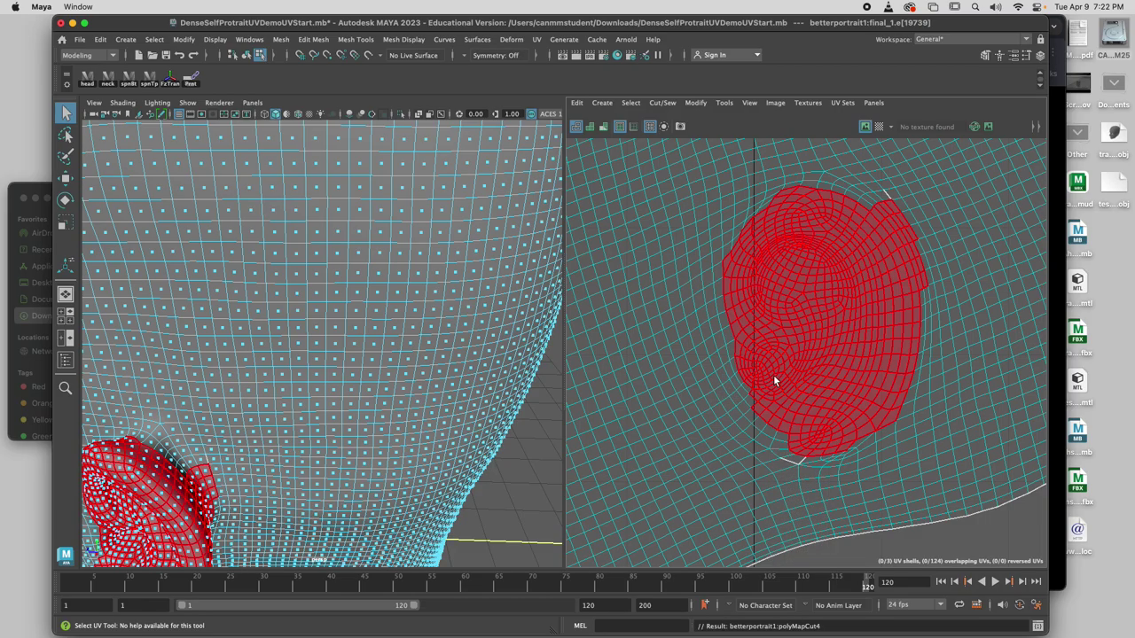
left_click(774, 381)
scroll(787, 422, "down", 6)
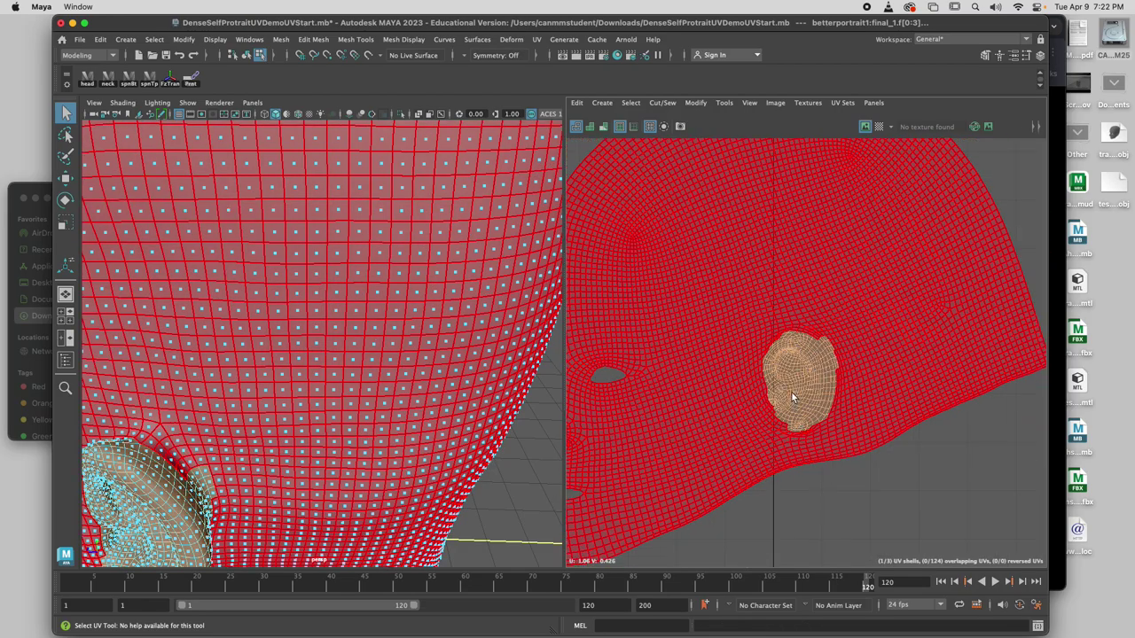
scroll(793, 397, "down", 1)
key("w")
left_click_drag(796, 387, 734, 551)
Step: Unfold the second ear's UV shell
scroll(792, 482, "up", 2)
scroll(751, 489, "down", 3)
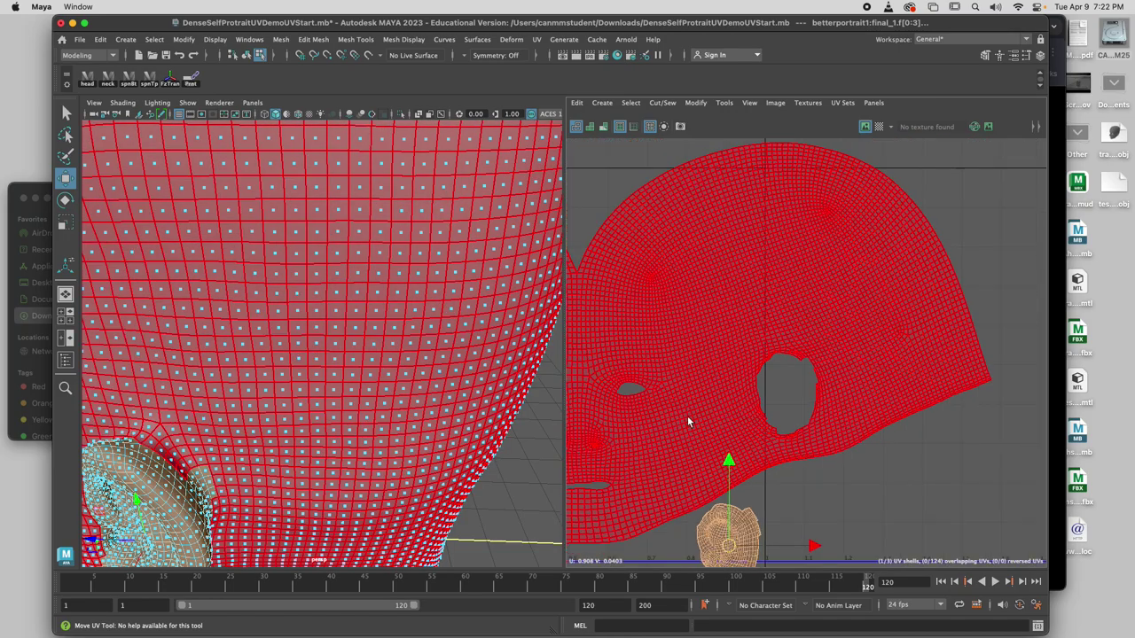
scroll(687, 421, "down", 10)
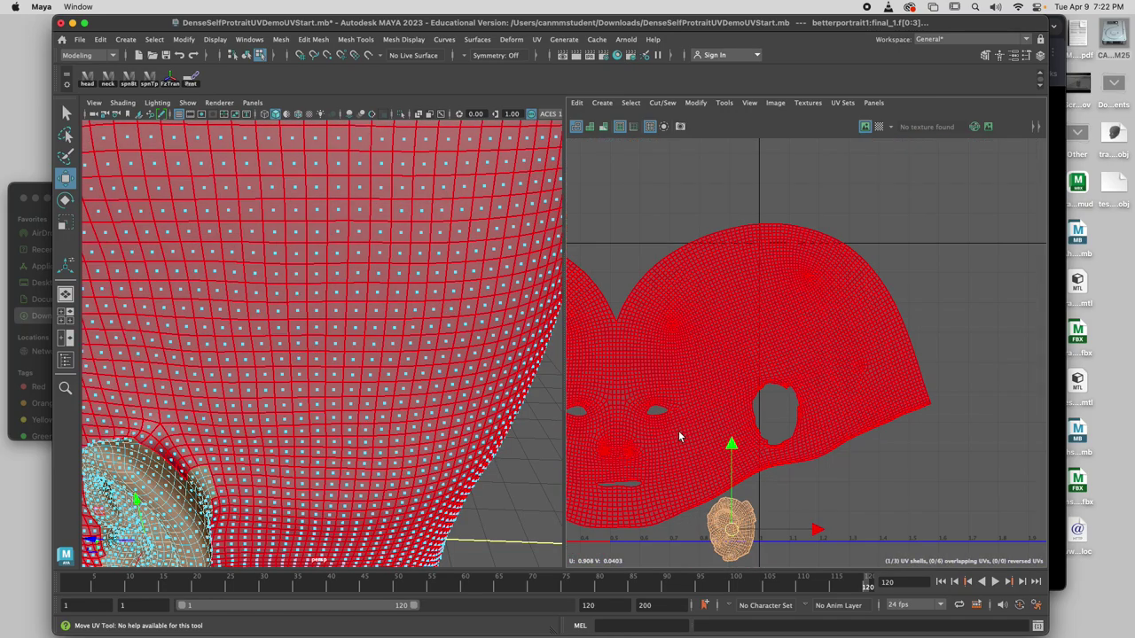
left_click(696, 103)
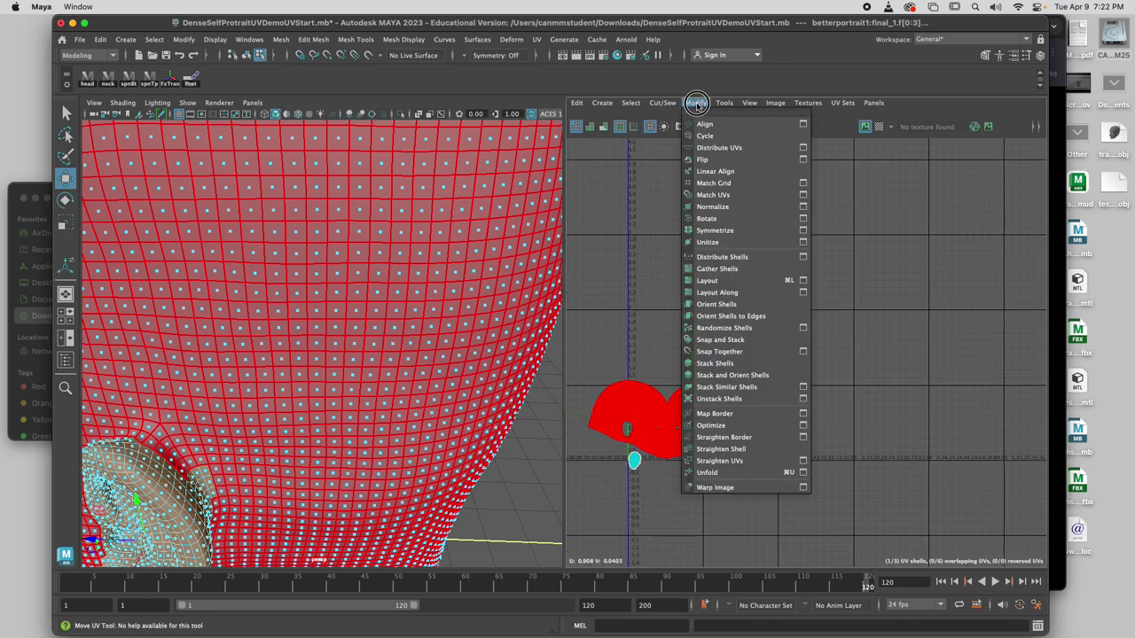
left_click(709, 473)
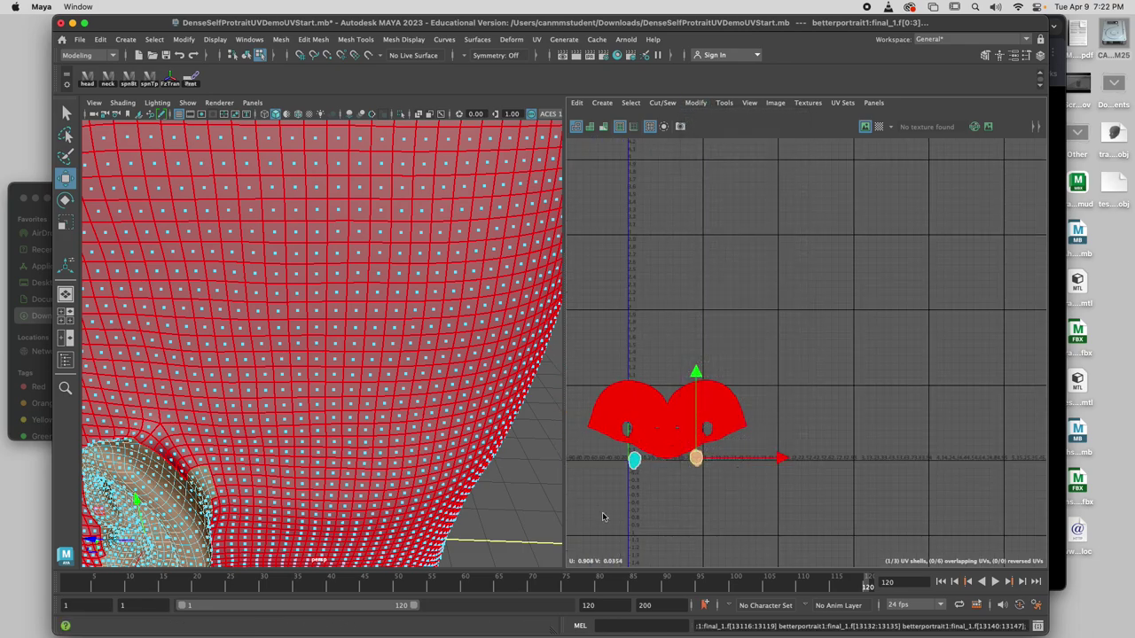
Step: Move the second ear's UV shell slightly inward and down so it sits clear below the head shell's jawline
scroll(634, 509, "up", 6)
left_click(827, 344)
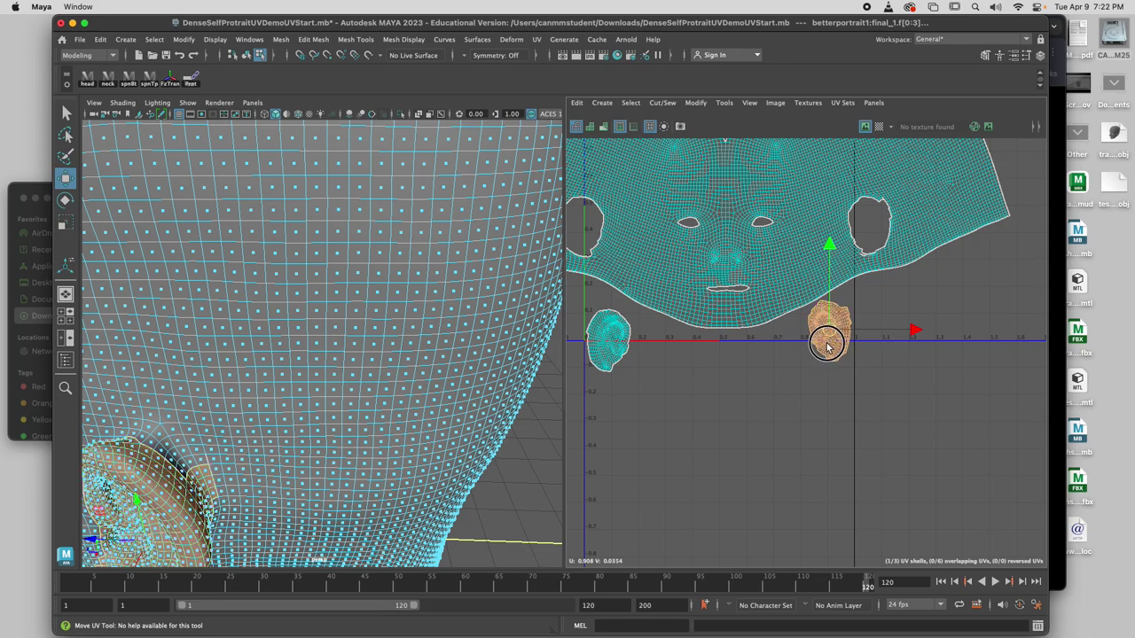
left_click_drag(827, 346, 825, 348)
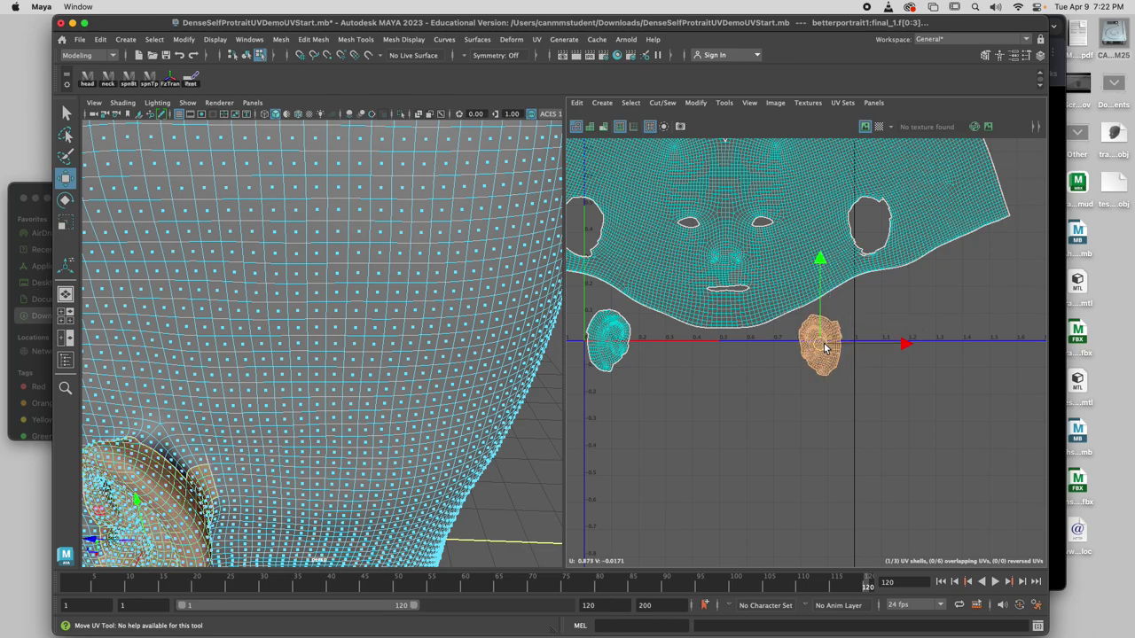
scroll(825, 348, "down", 4)
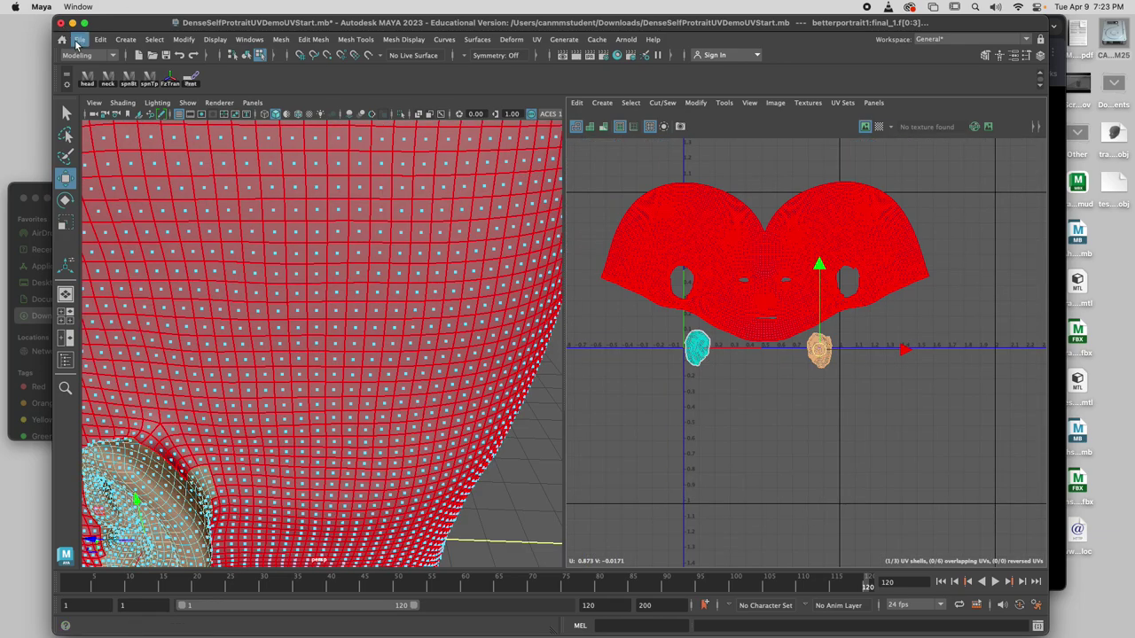
left_click(78, 41)
mouse_move(100, 39)
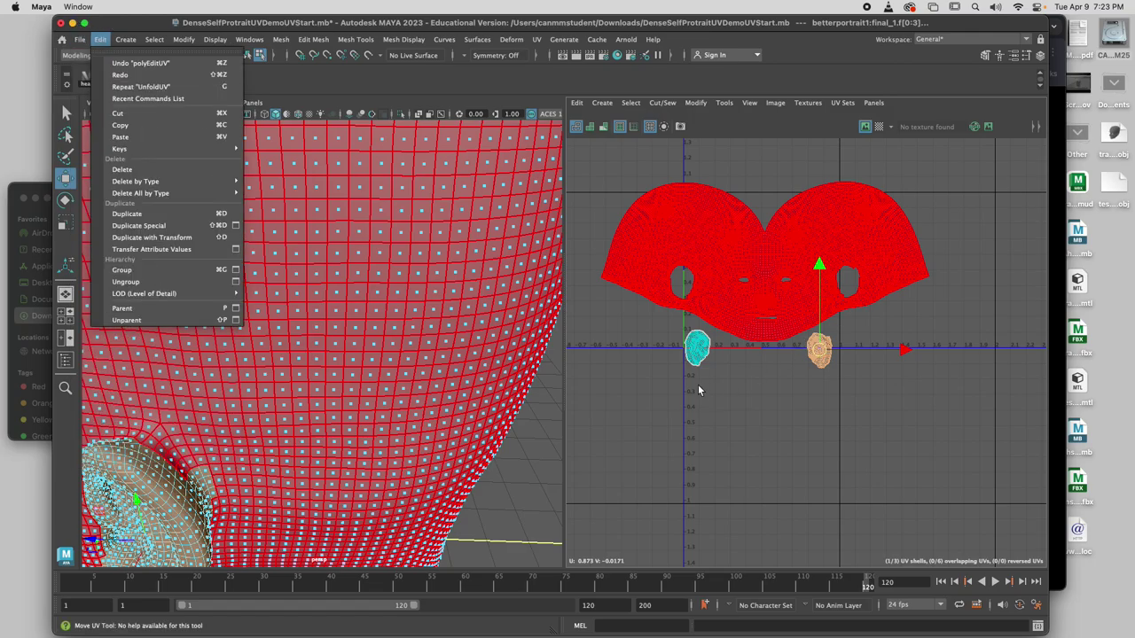
left_click(714, 353)
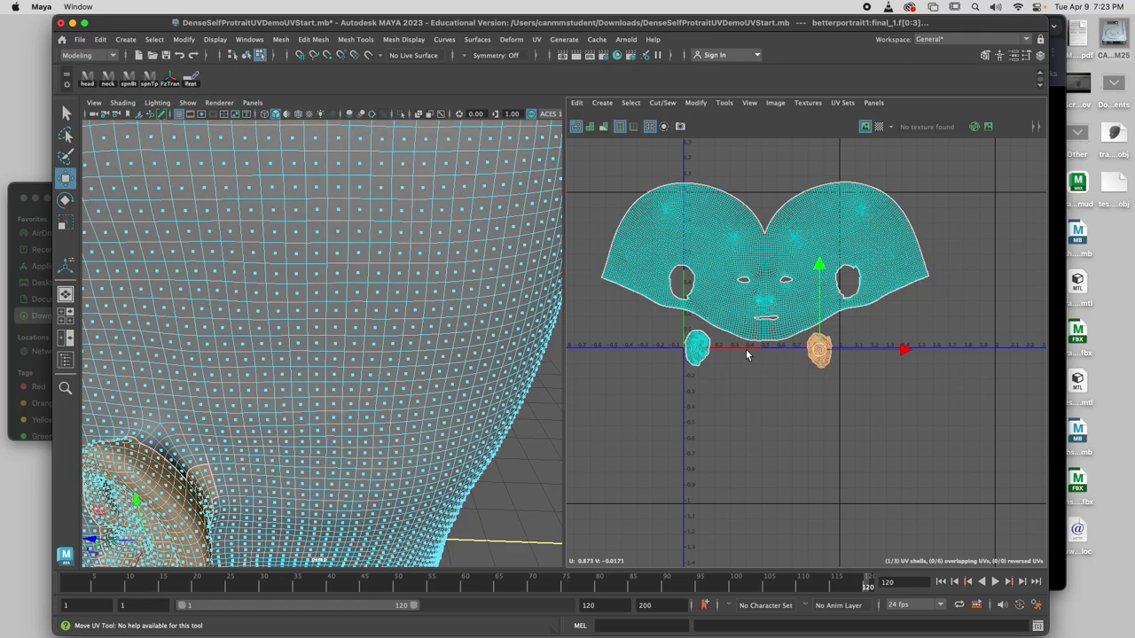
scroll(688, 348, "up", 3)
scroll(609, 321, "down", 2)
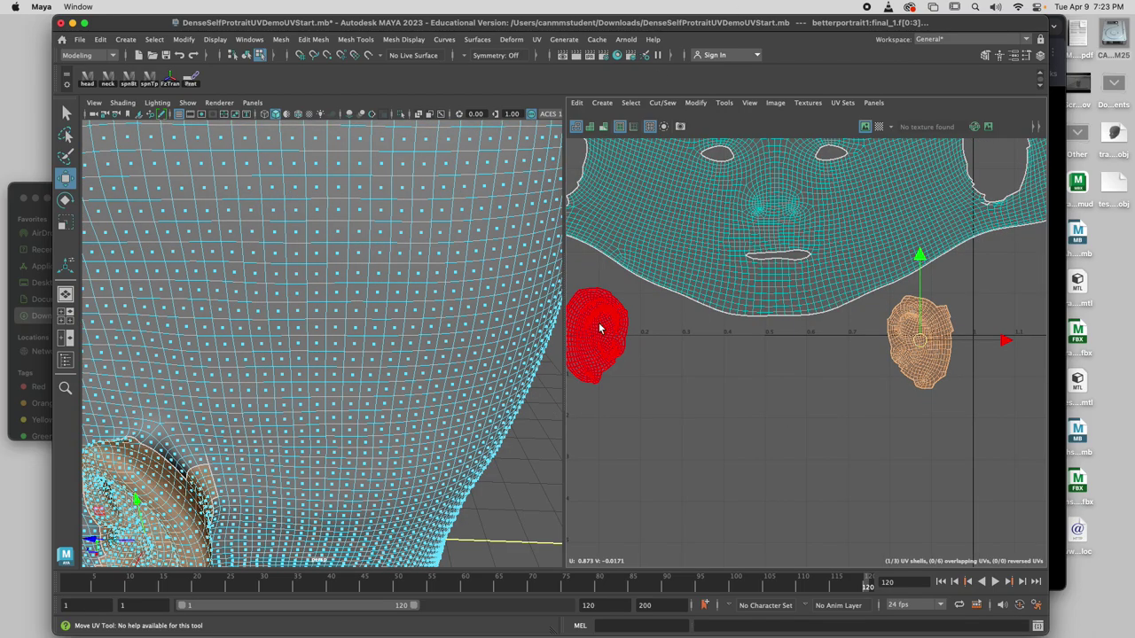
Step: Return the head to object mode, deselect it, and examine the ear on the shaded model
key("F8")
scroll(364, 416, "down", 5)
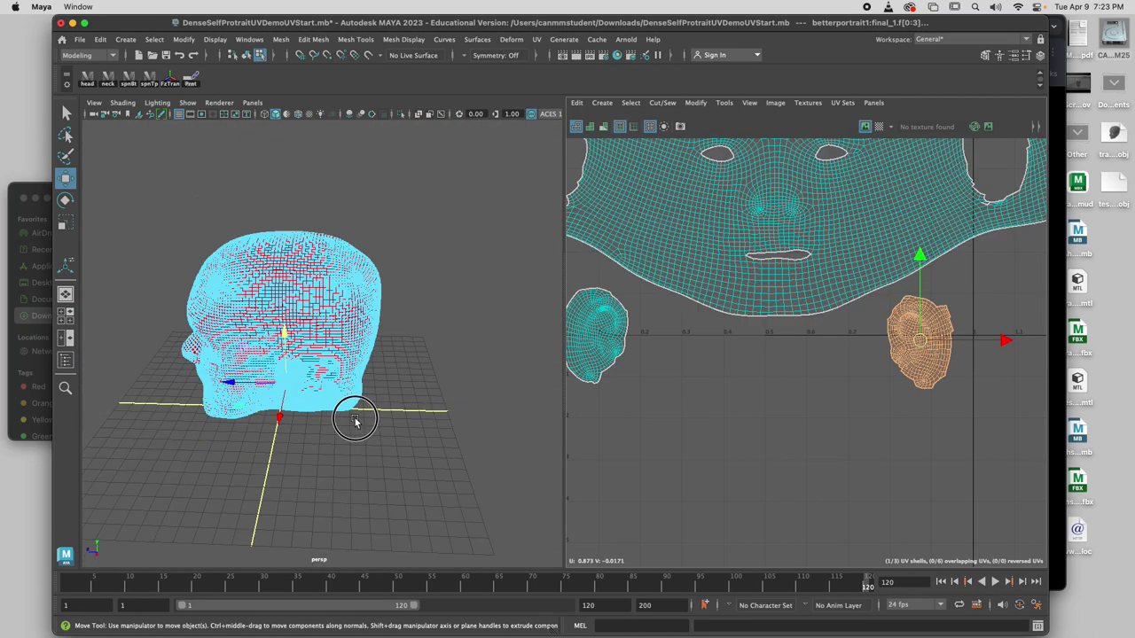
left_click_drag(354, 418, 382, 400, "alt")
right_click_drag(329, 286, 386, 269)
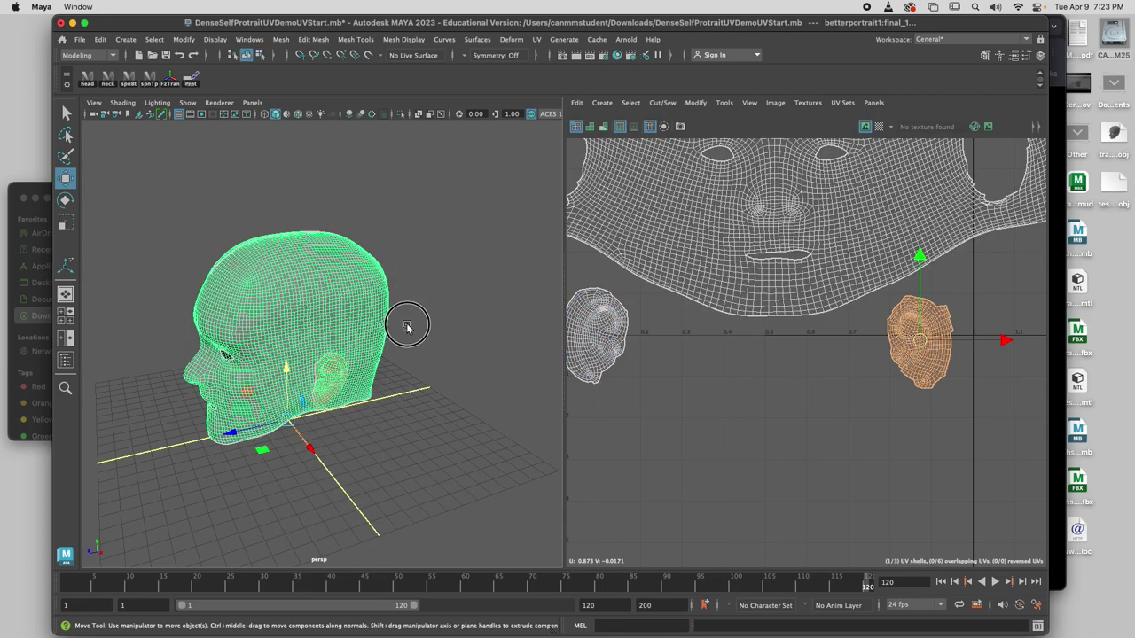
left_click(407, 324)
scroll(416, 448, "up", 10)
scroll(426, 444, "down", 5)
left_click_drag(426, 445, 399, 434, "alt")
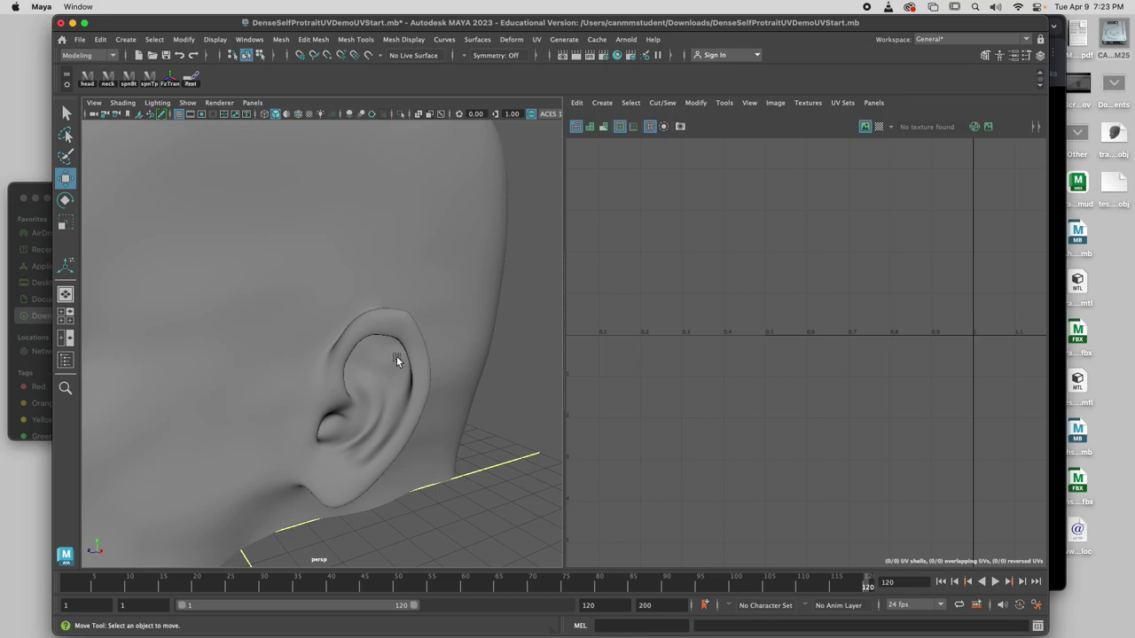
scroll(373, 368, "down", 4)
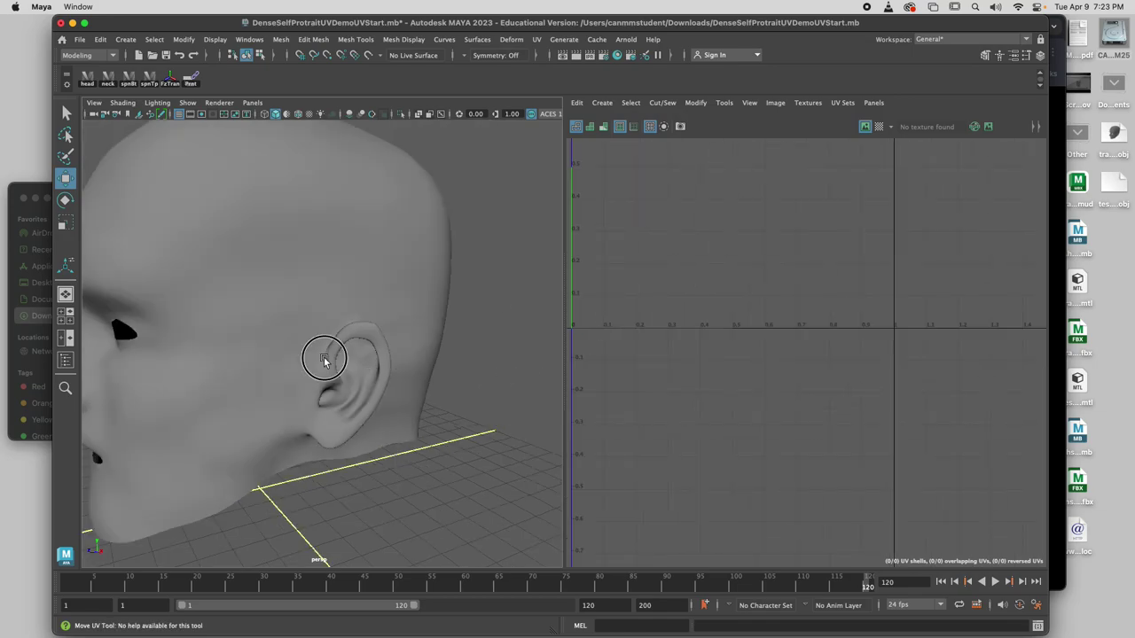
left_click_drag(322, 355, 410, 353, "alt")
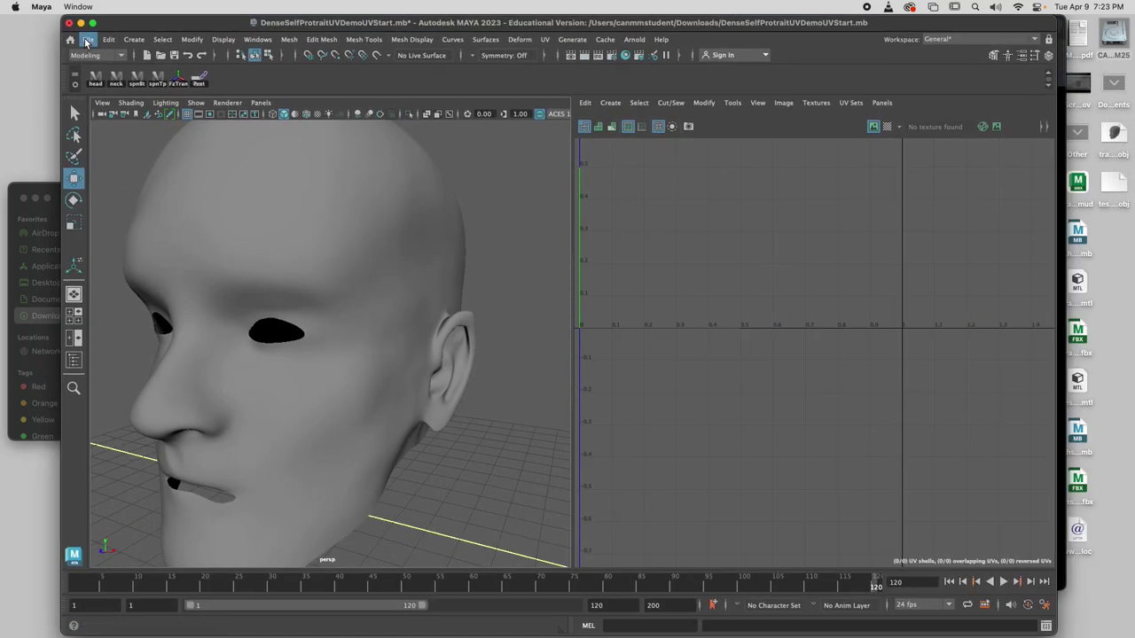
Step: Select the whole head again and frame it beside its complete UV layout
left_click(89, 39)
left_click(449, 424)
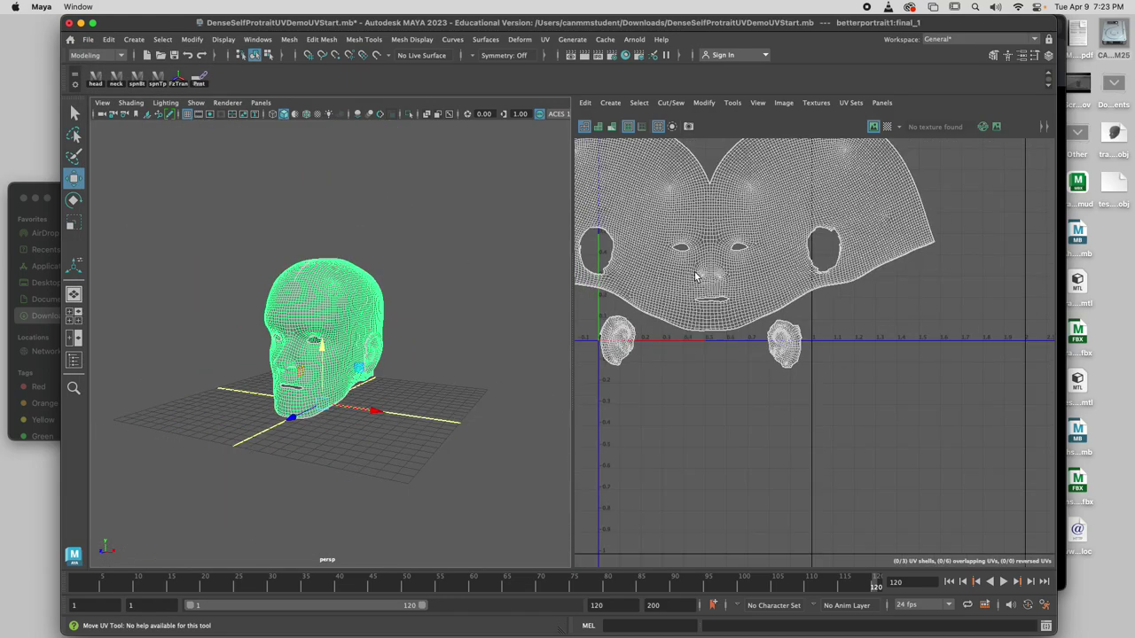
left_click(704, 103)
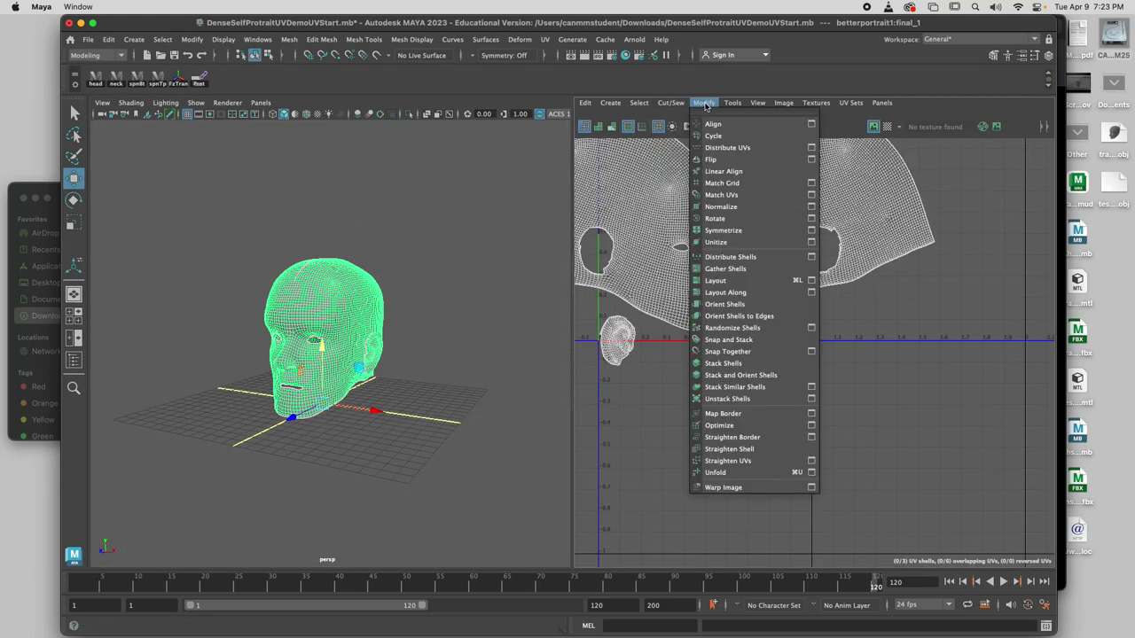
left_click(251, 251)
key("f")
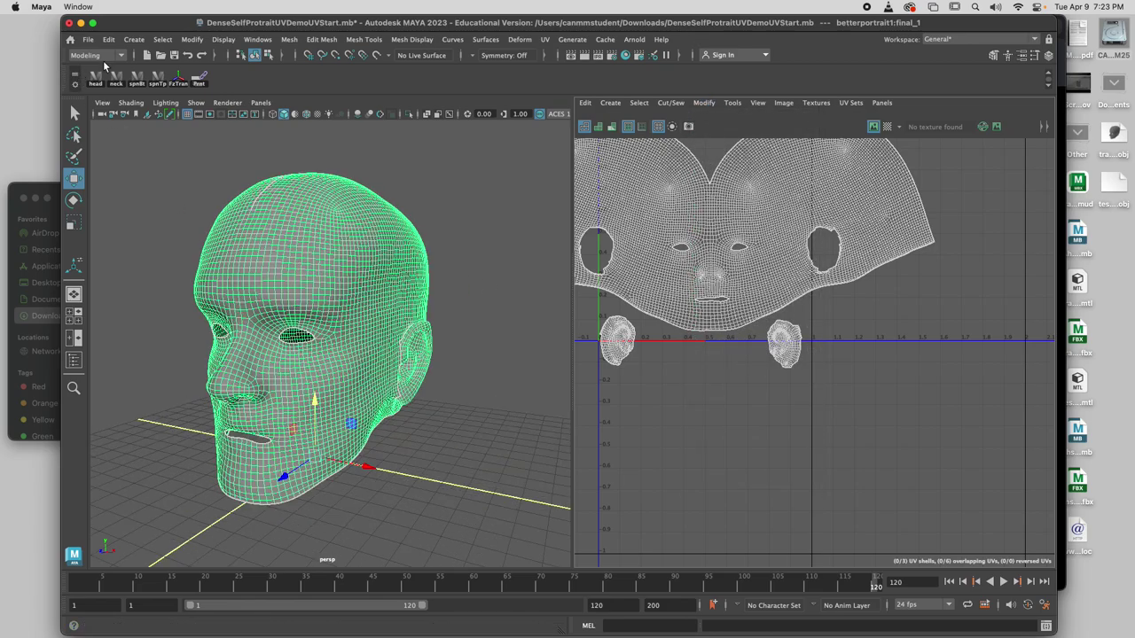
Step: Open the recent scene AhsokaRedux.mb, saving the changes to DenseSelfProtraitUVDemoUVStart.mb
left_click(87, 39)
mouse_move(133, 425)
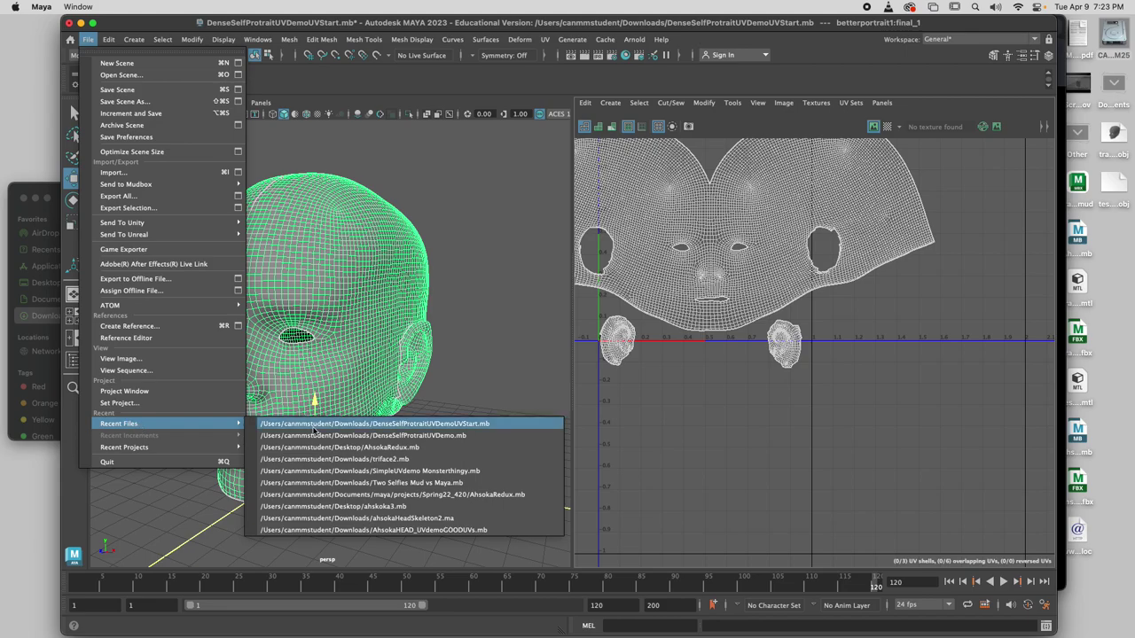
left_click(375, 447)
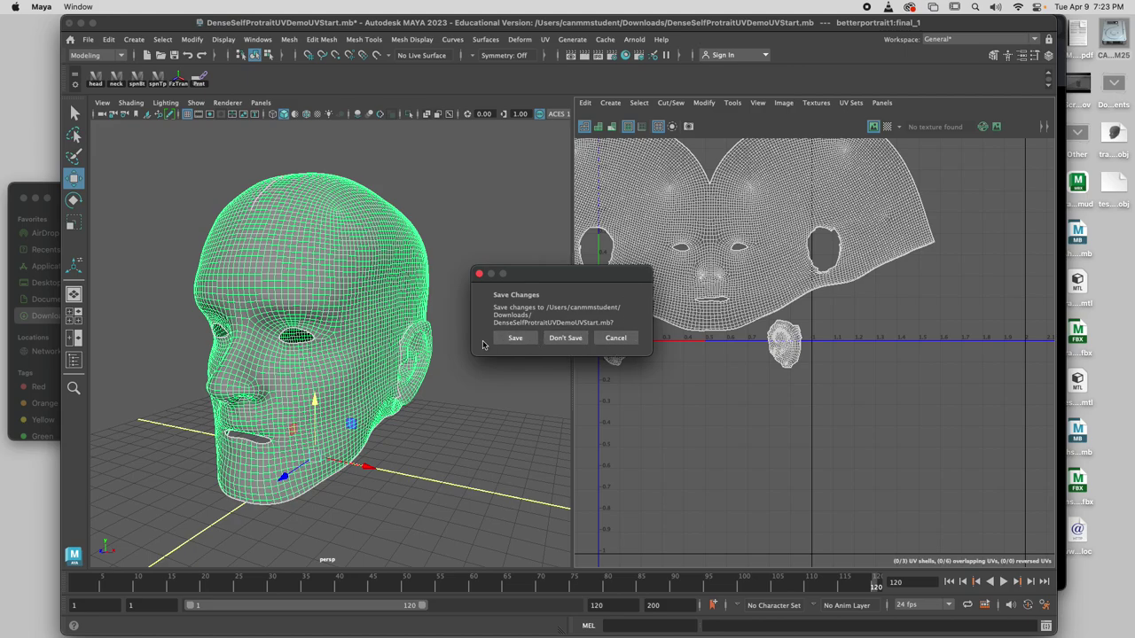
left_click(517, 338)
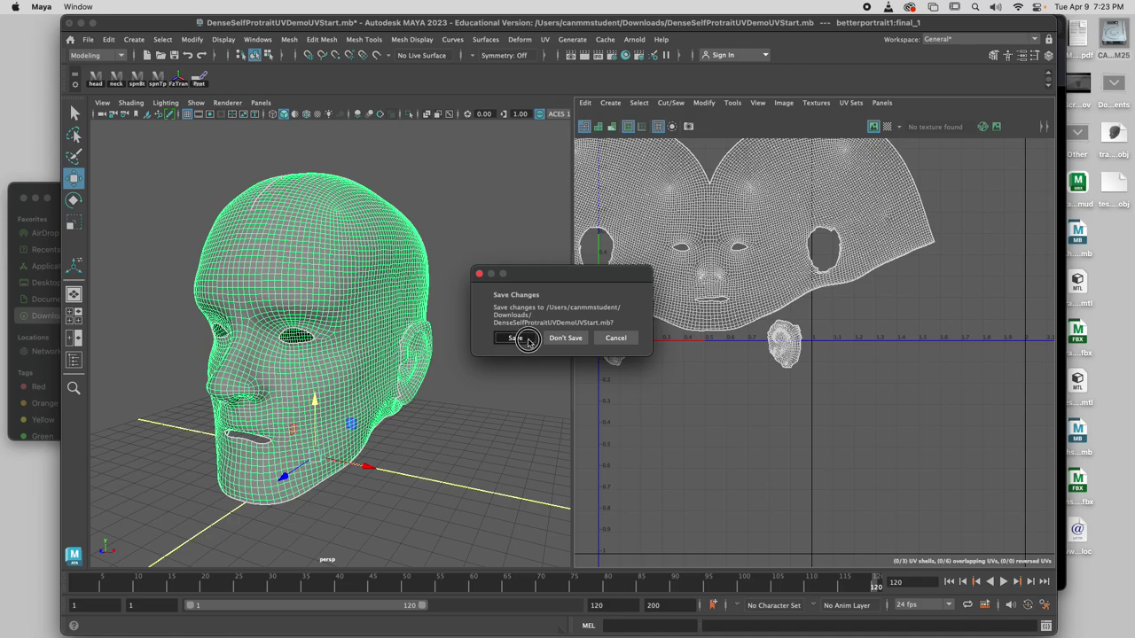
Step: Save a copy of the scene on the Desktop as AhsokaReduxUVstargting.mb
scroll(596, 245, "up", 3)
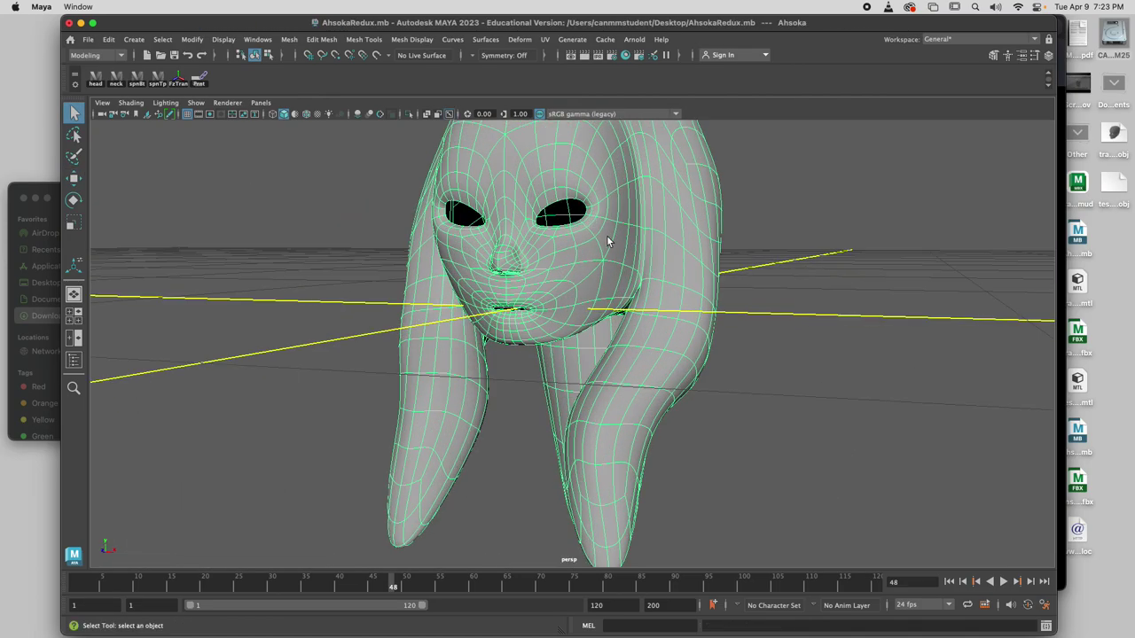
left_click_drag(610, 240, 519, 324, "alt")
scroll(578, 337, "down", 5)
key("super+shift+s")
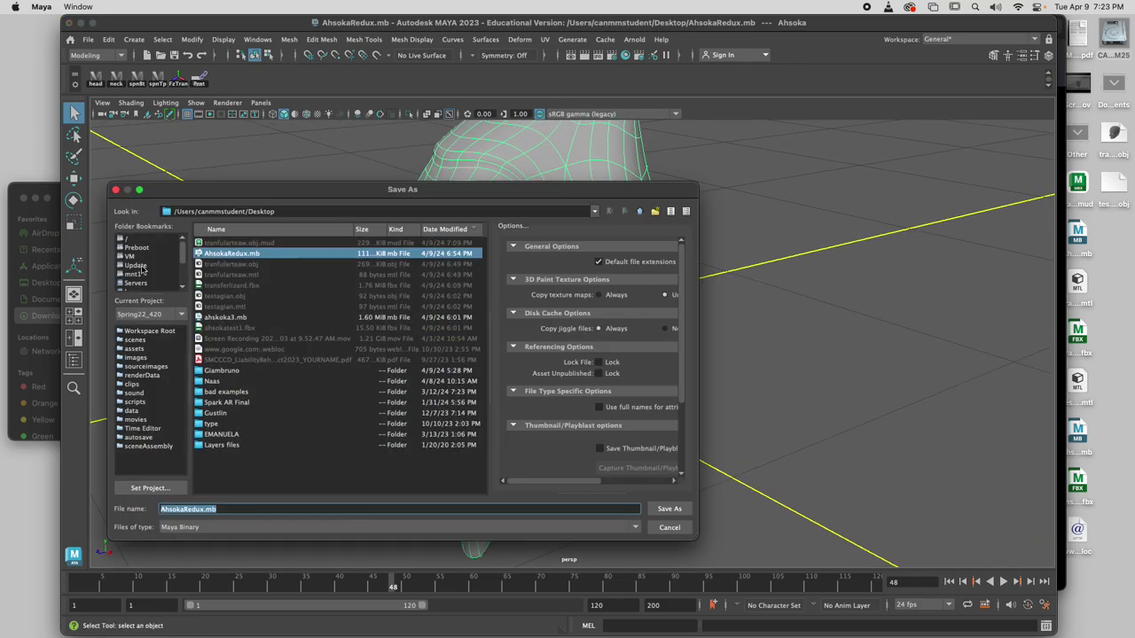
left_click(204, 509)
type("UVstargting")
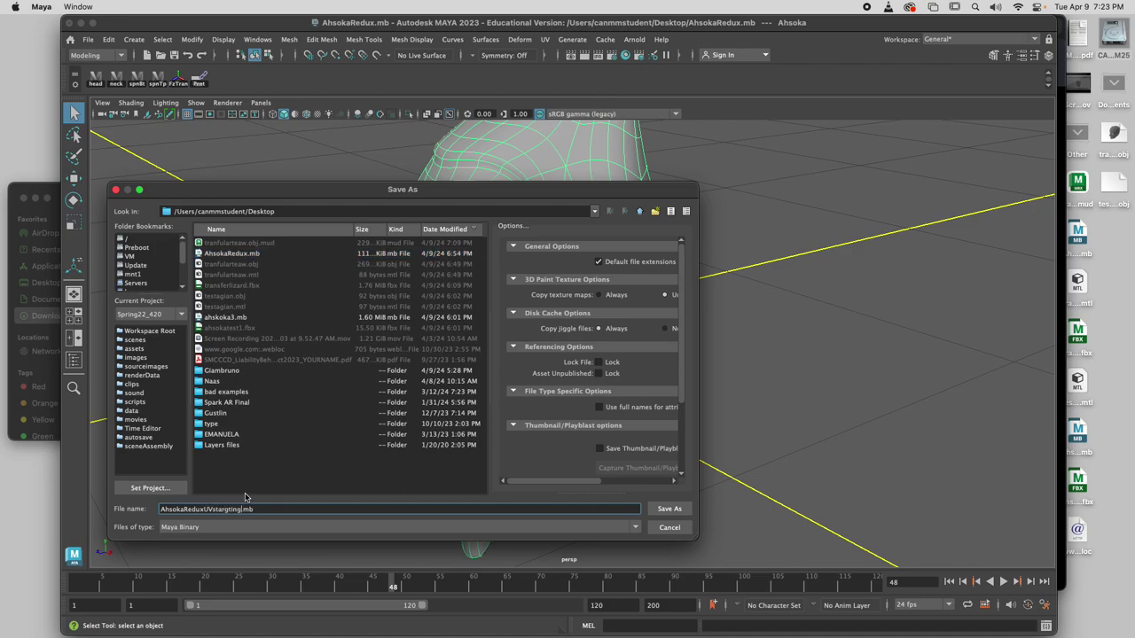
left_click(669, 509)
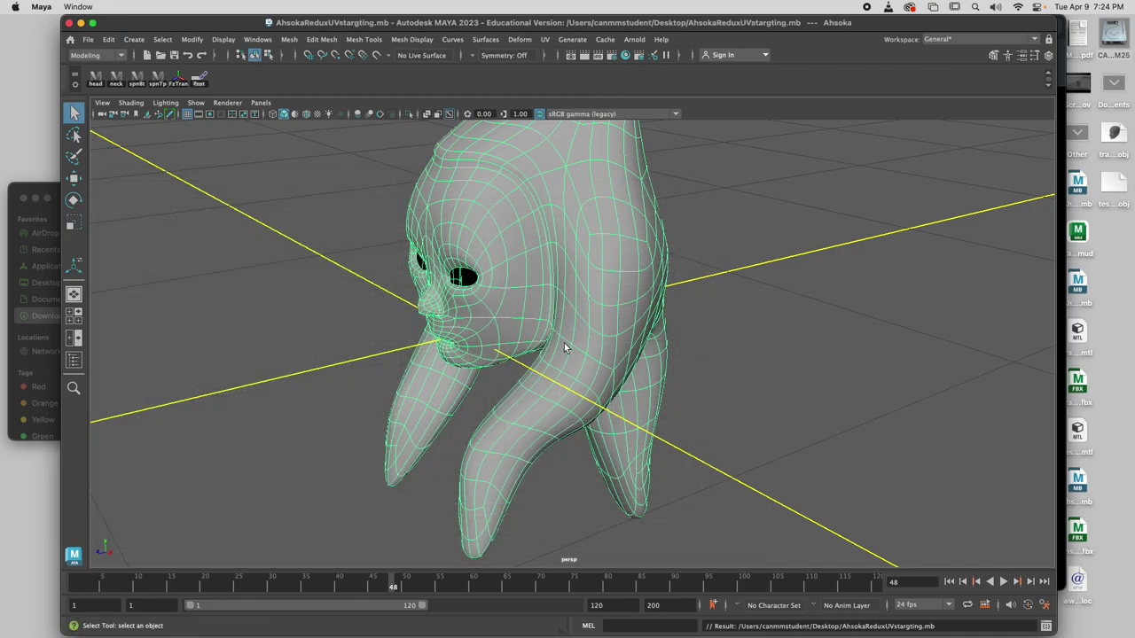
Step: Switch the workspace to the saved Persp/UV Editor layout
left_click_drag(533, 298, 615, 184, "alt")
middle_click_drag(626, 180, 594, 239, "alt")
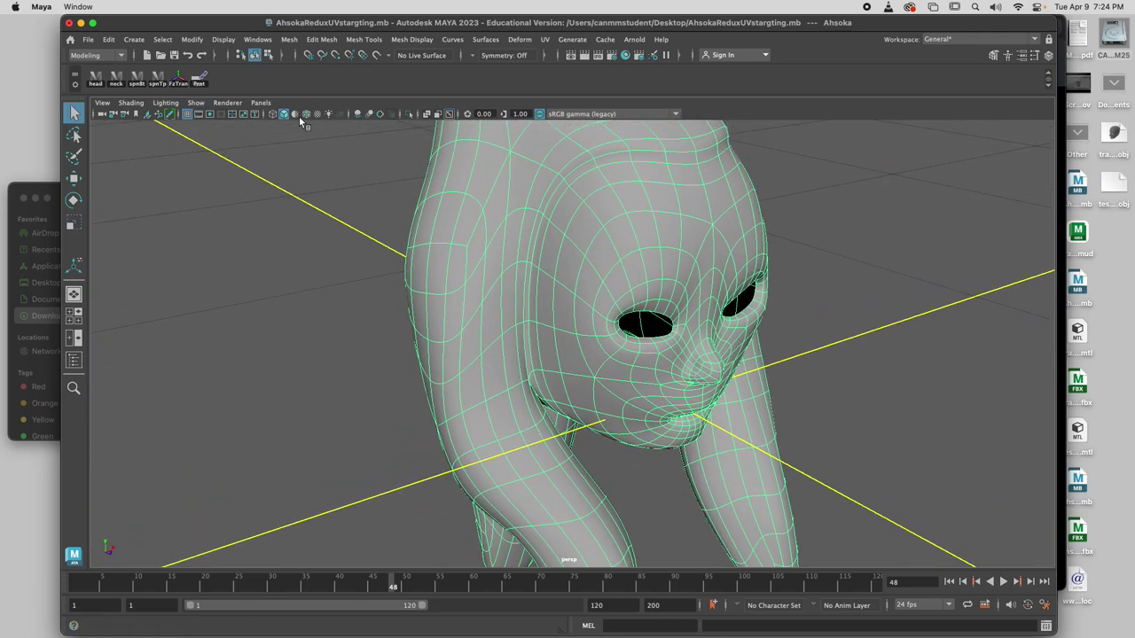
left_click(262, 103)
mouse_move(306, 200)
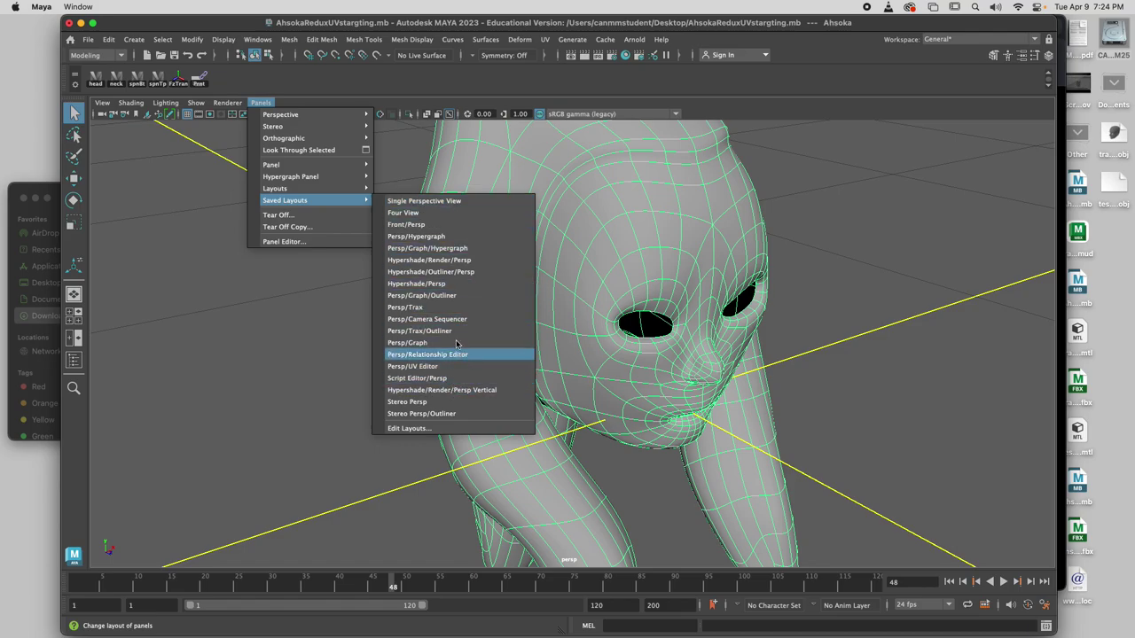
left_click(431, 366)
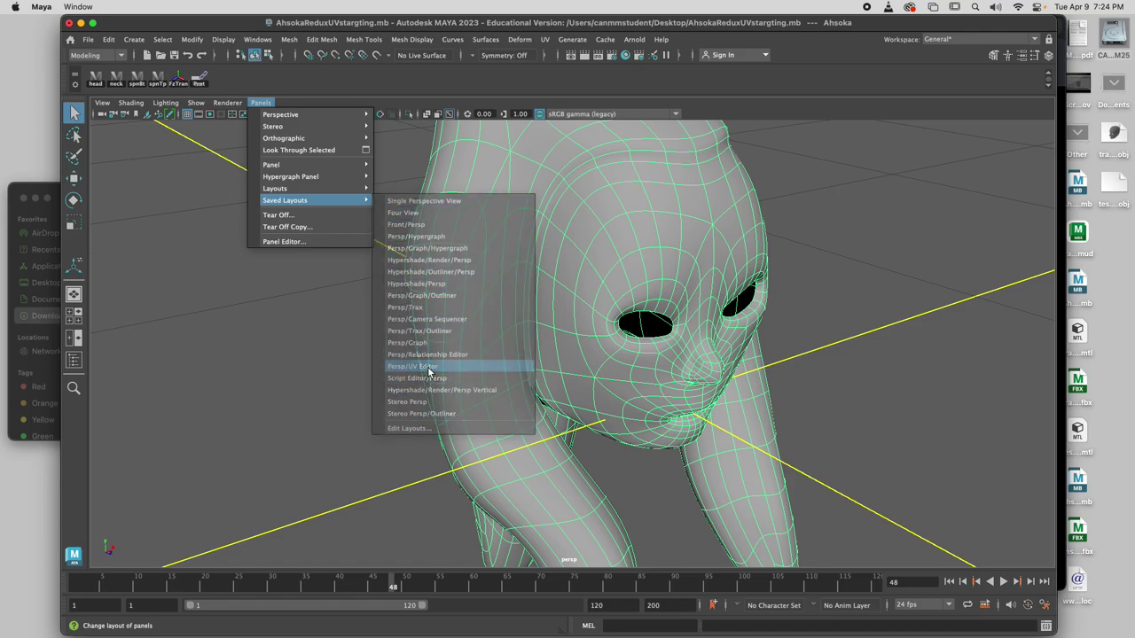
Step: Select an edge on the cheek in edge mode to check the existing UV shells and seams, and return to object mode
left_click_drag(388, 384, 379, 365, "alt")
scroll(339, 345, "up", 5)
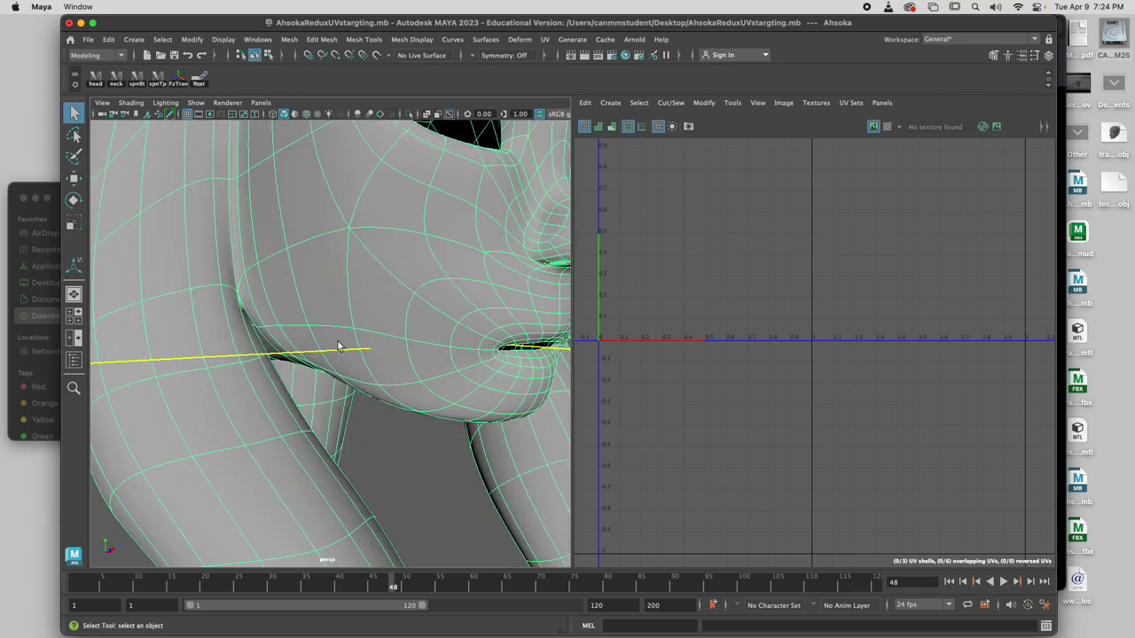
left_click_drag(310, 349, 292, 330, "alt")
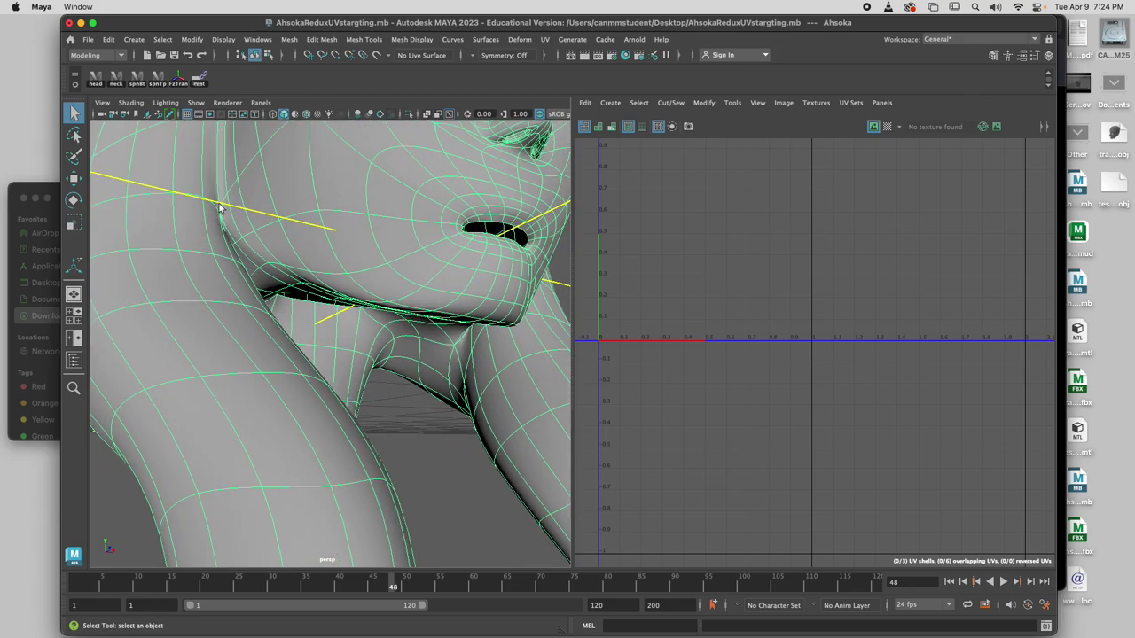
right_click_drag(222, 208, 223, 180)
left_click(248, 210)
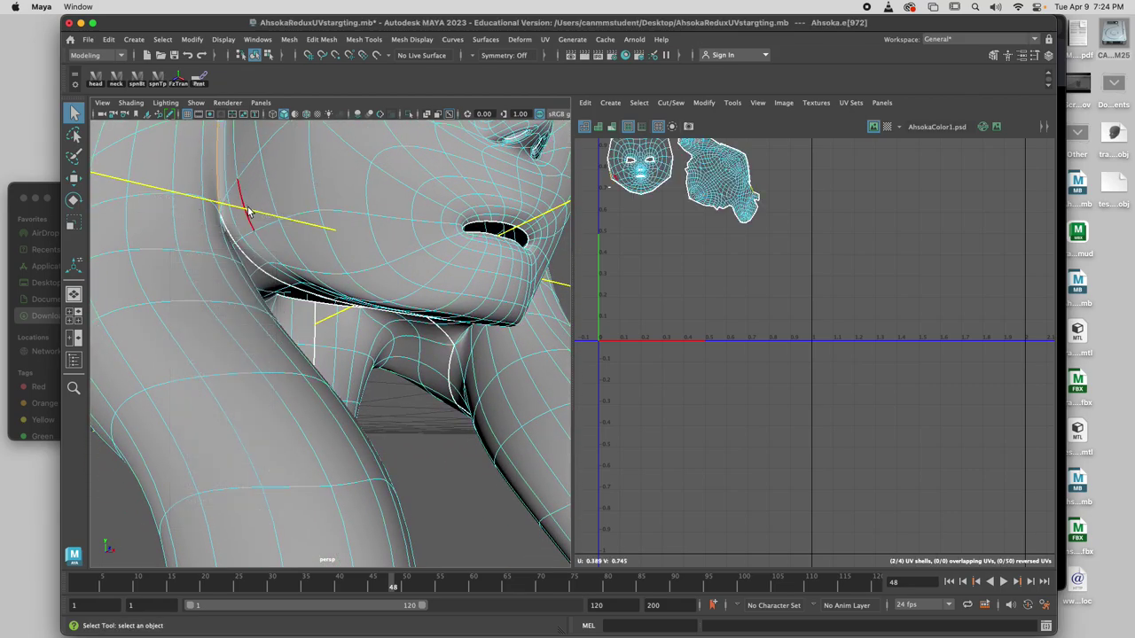
scroll(707, 258, "down", 3)
scroll(731, 273, "up", 3)
left_click(304, 228)
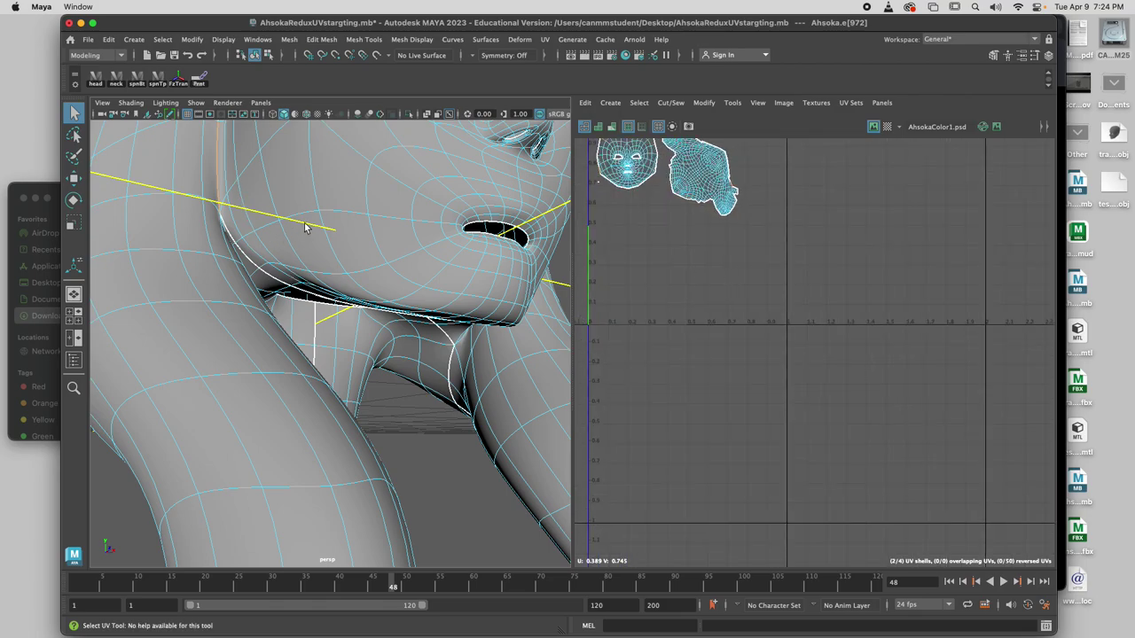
right_click_drag(329, 209, 392, 190)
Step: Apply a planar UV projection to the whole Ahsoka head and return it to object mode
key("f")
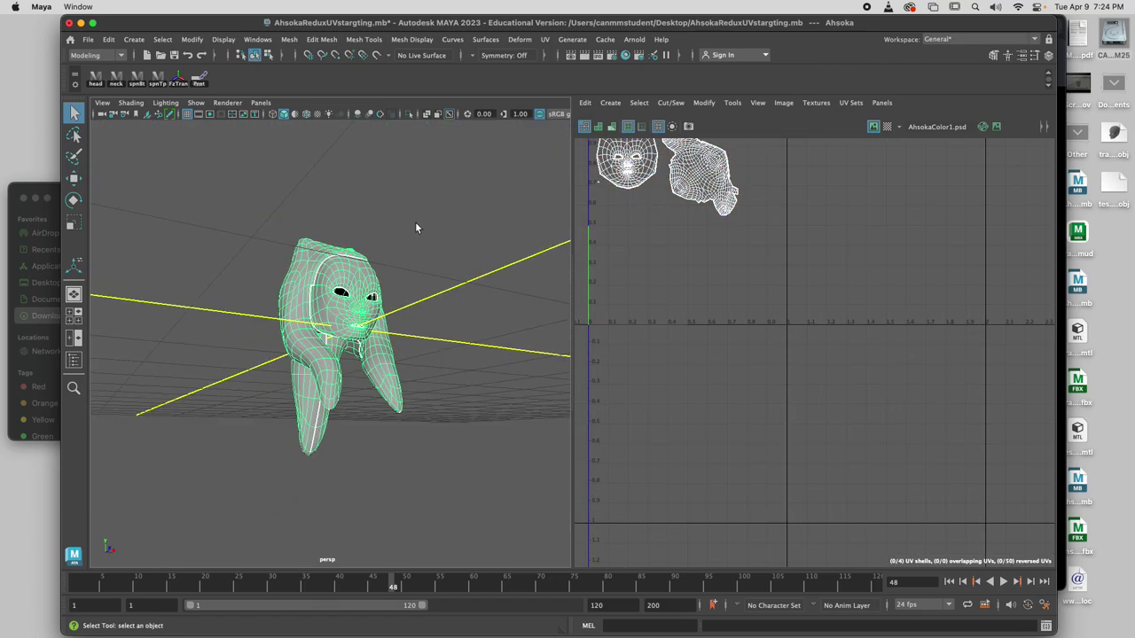
scroll(581, 243, "down", 3)
scroll(667, 301, "up", 3)
left_click_drag(459, 283, 385, 310, "alt")
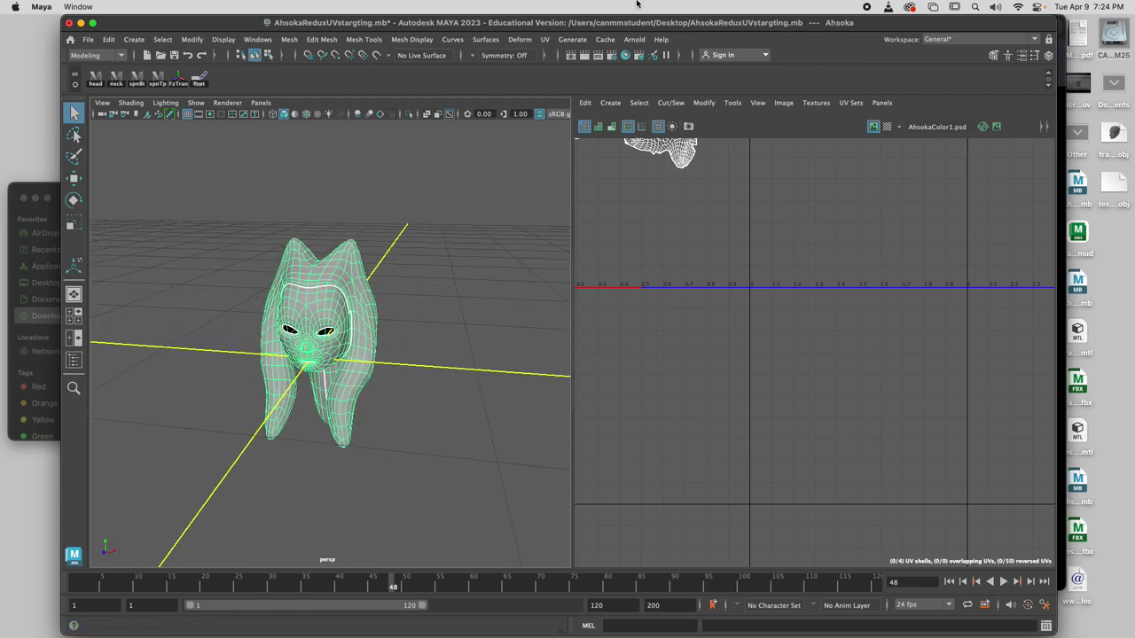
left_click(610, 103)
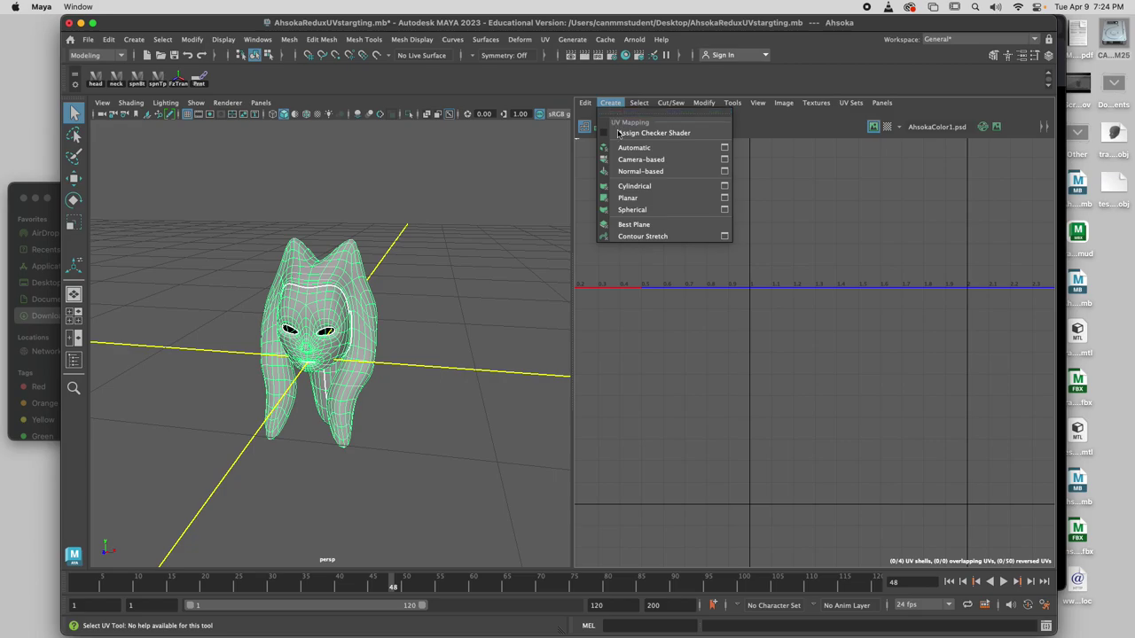
left_click(635, 202)
left_click_drag(425, 385, 336, 295, "alt")
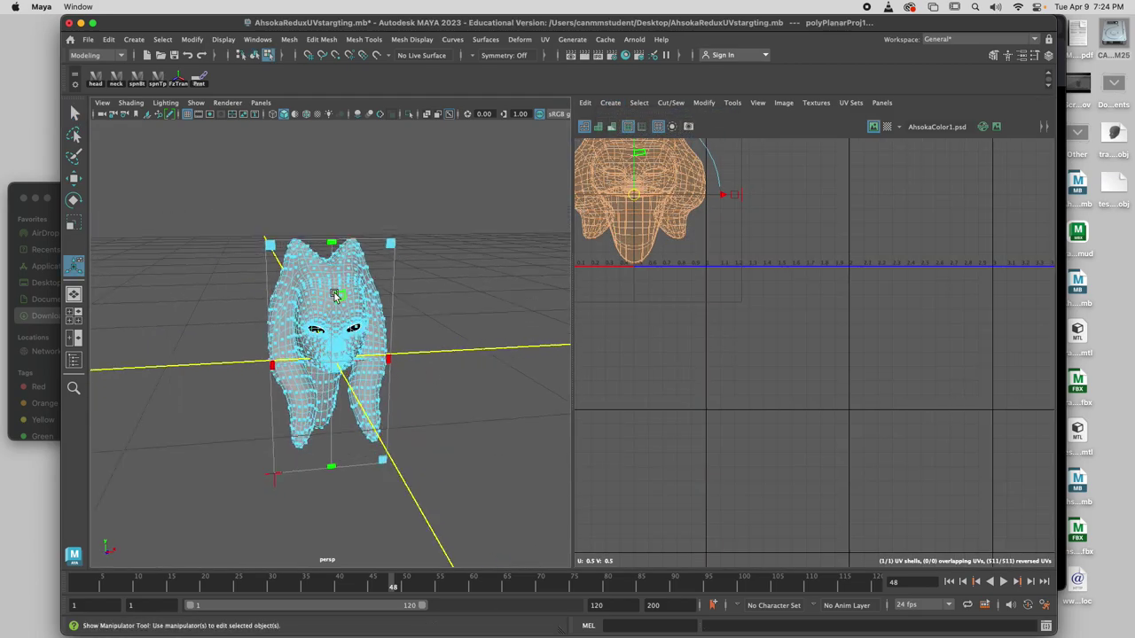
right_click_drag(335, 296, 373, 284)
left_click_drag(496, 339, 509, 300, "alt")
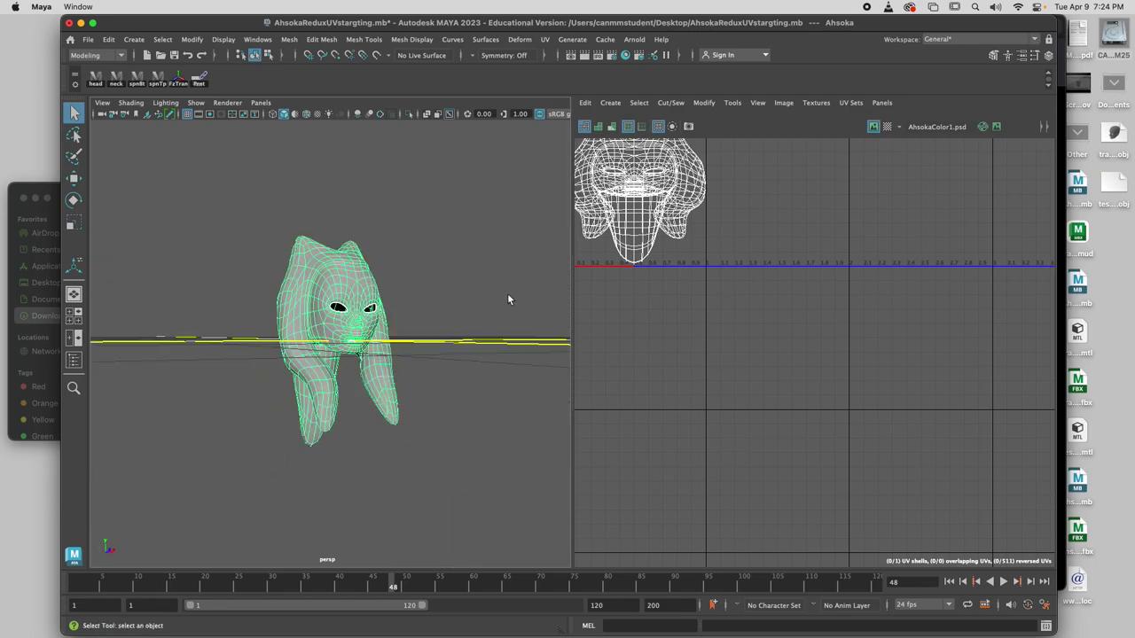
Step: Check the projection axis in the planar mapping options and close them without projecting again
left_click(610, 103)
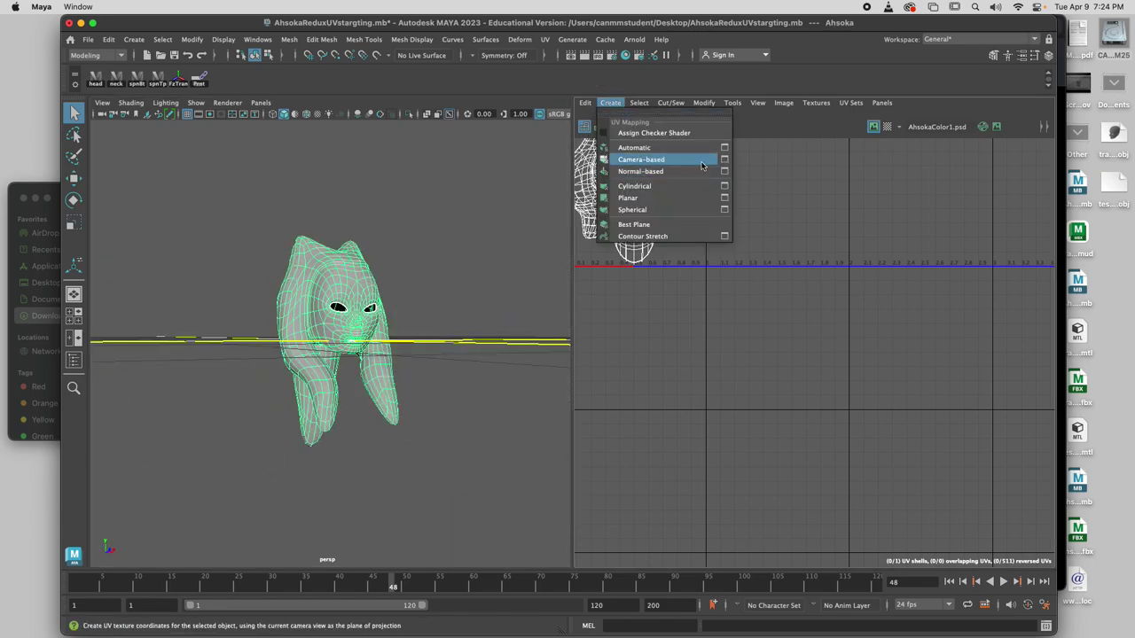
left_click(724, 197)
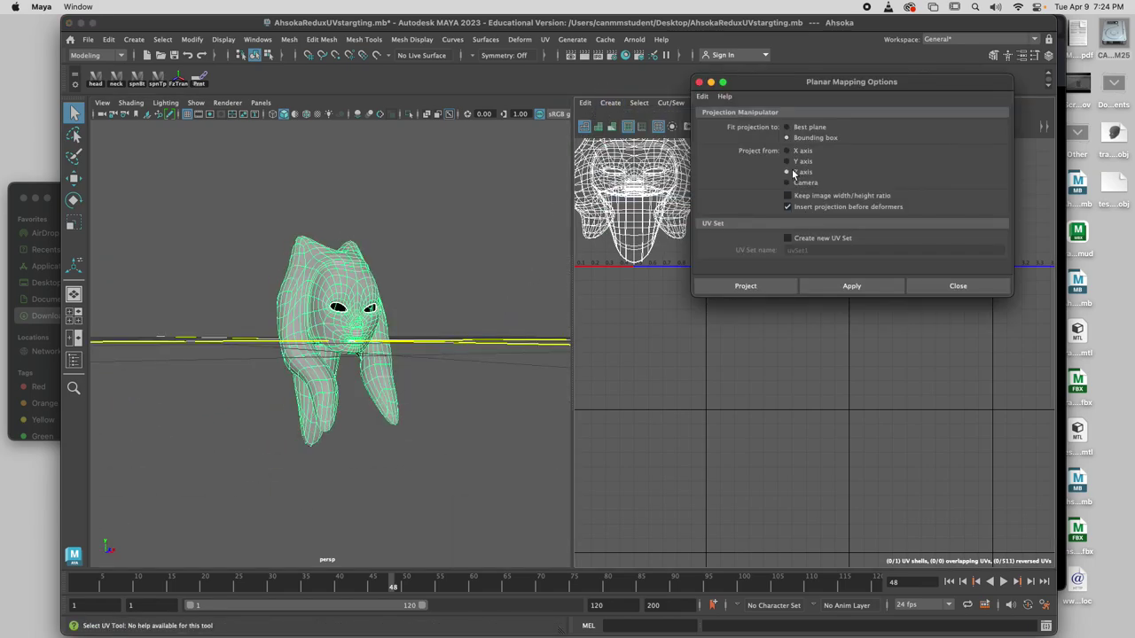
left_click(922, 285)
Step: Switch the Ahsoka head to edge mode and select the edge loop where the face meets the headpiece
key("f")
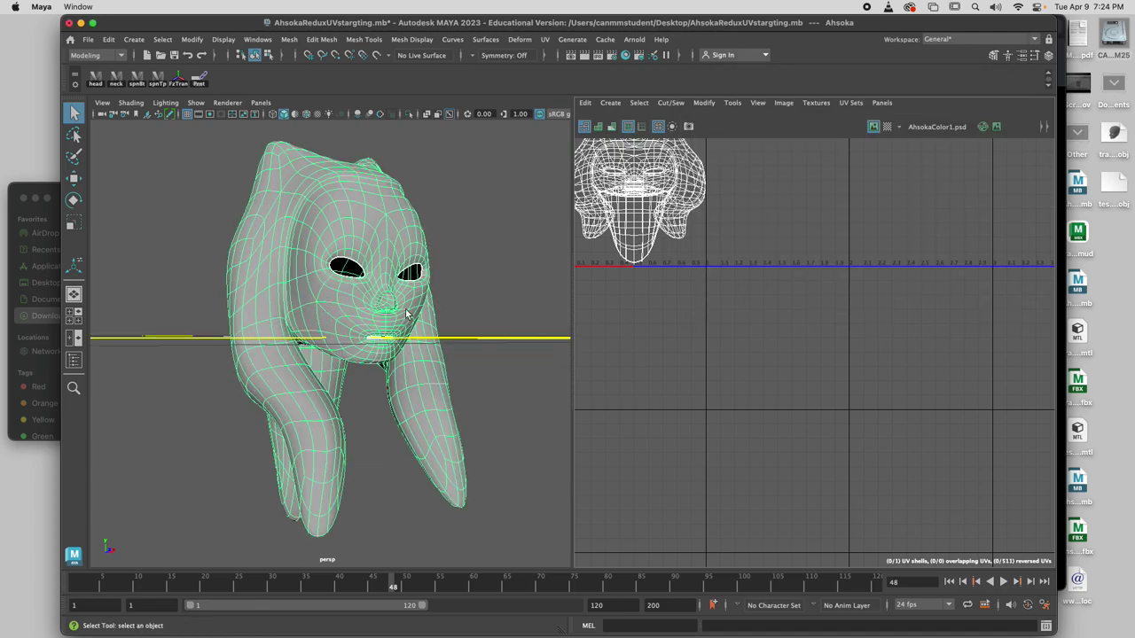
scroll(307, 225, "up", 7)
left_click_drag(307, 225, 338, 241, "alt")
right_click_drag(308, 219, 300, 184)
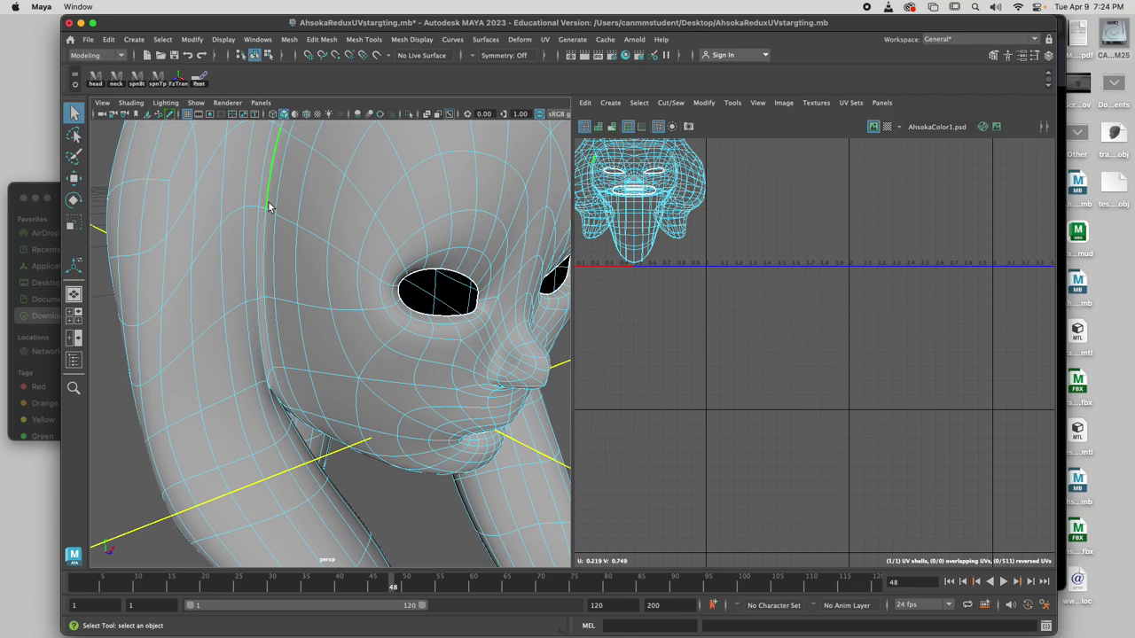
left_click(269, 203)
scroll(298, 323, "down", 7)
left_click_drag(297, 323, 332, 326, "alt")
scroll(332, 326, "up", 7)
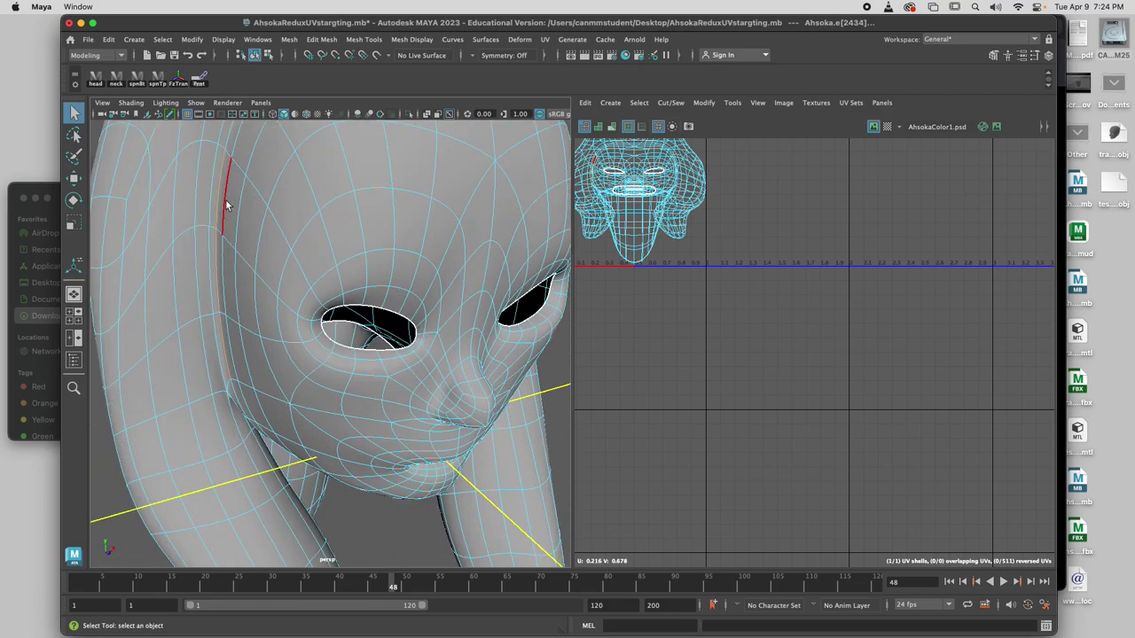
left_click_drag(228, 204, 254, 163, "alt")
double_click(268, 158, "shift")
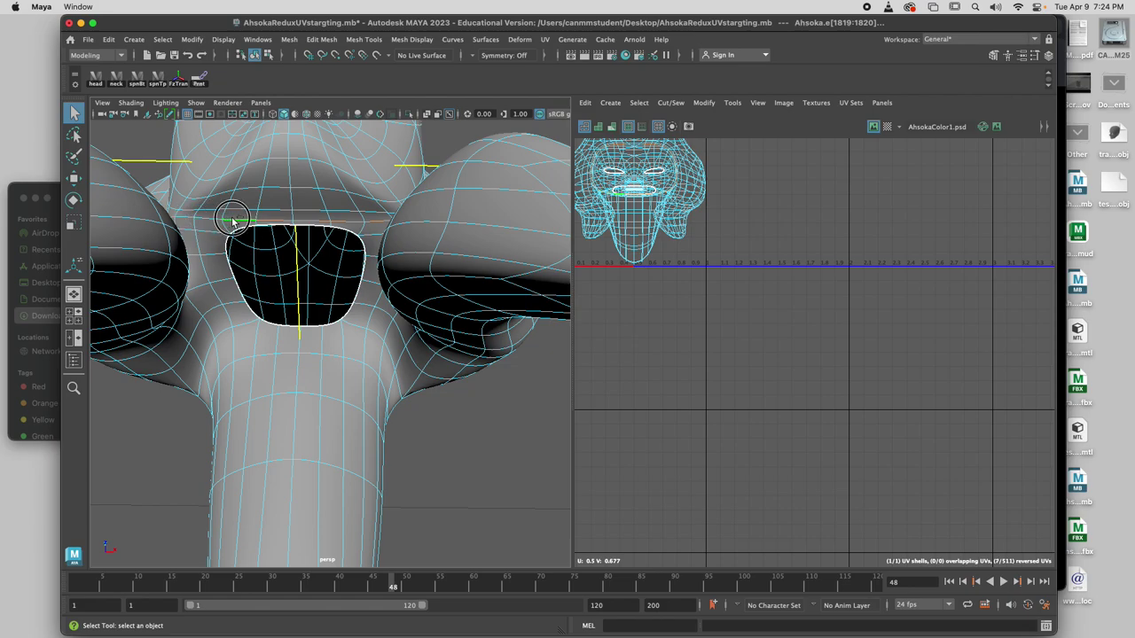
Step: Adjust the edge selection beneath the jaw and chin so the seam loop runs around the face above the neck opening
left_click(338, 224)
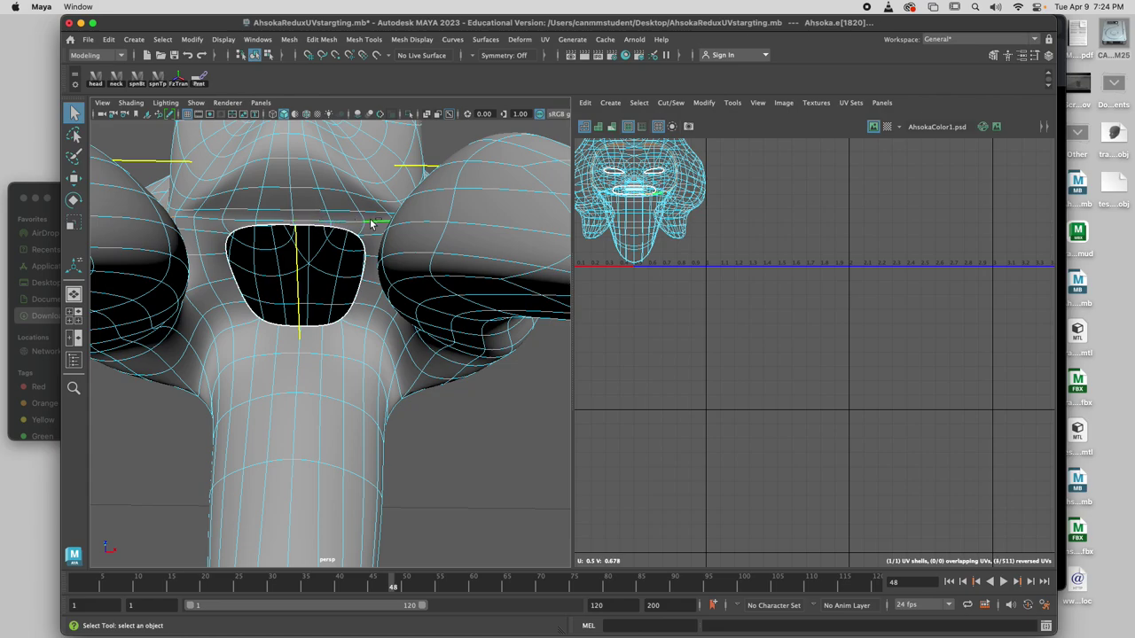
left_click(373, 228)
left_click_drag(375, 236, 360, 276, "alt")
left_click(436, 264)
left_click(338, 286)
scroll(334, 292, "down", 5)
scroll(279, 304, "up", 5)
scroll(240, 306, "down", 3)
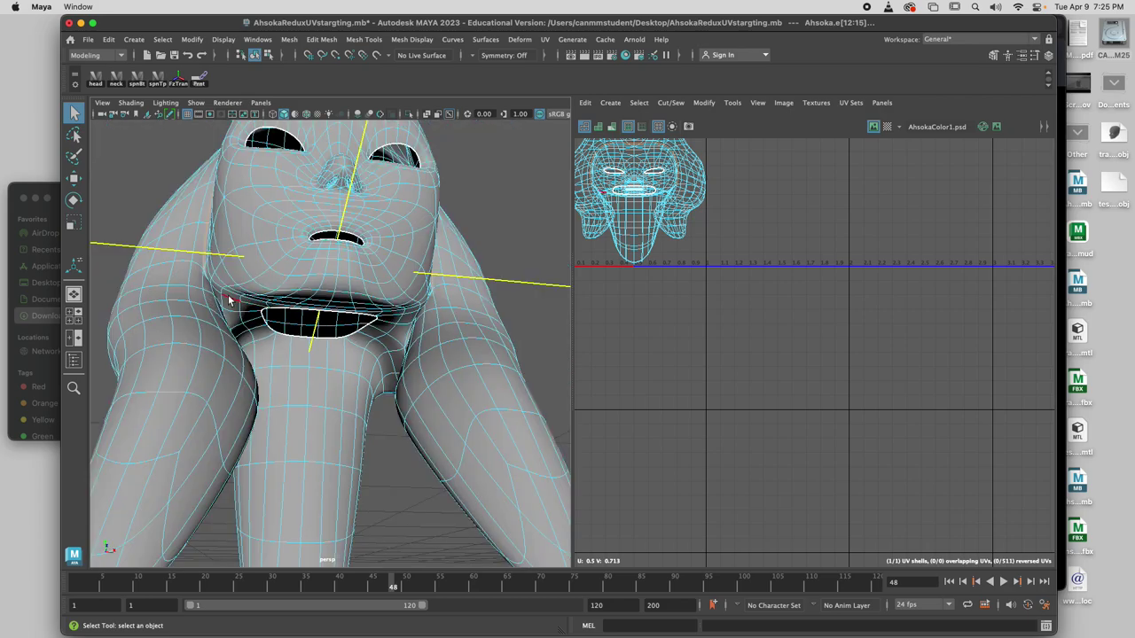
scroll(212, 292, "up", 3)
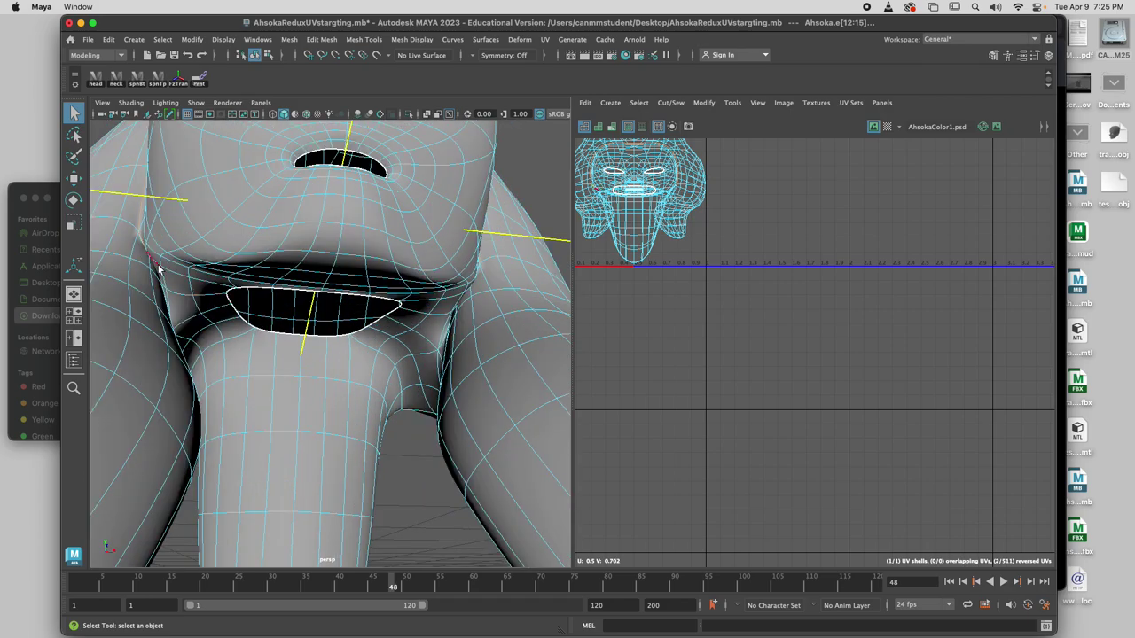
left_click(156, 263, "shift")
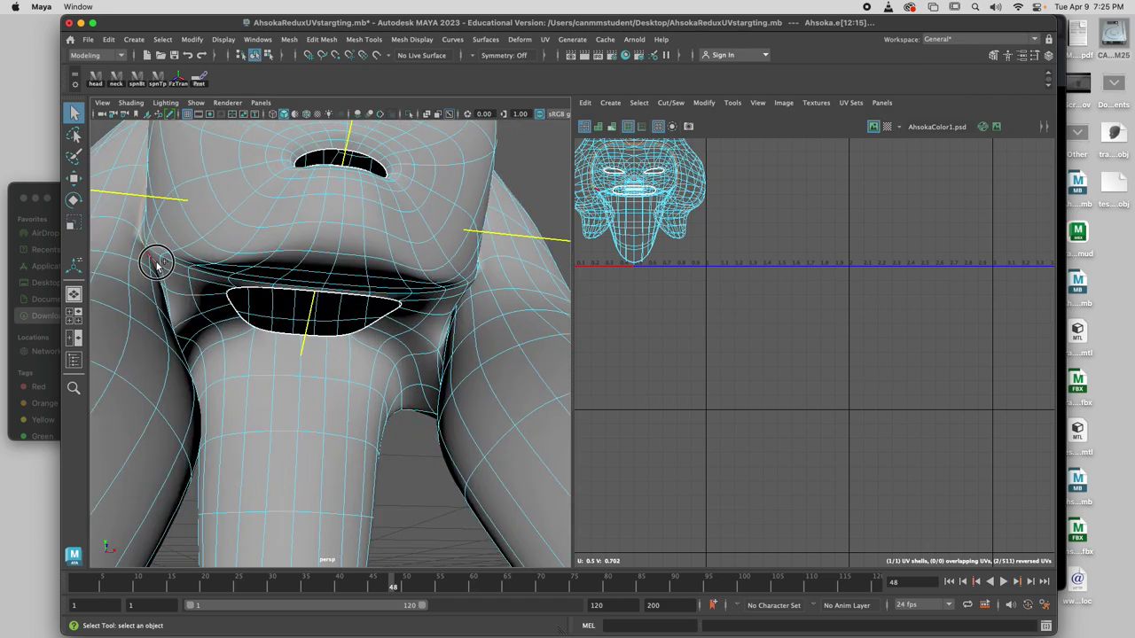
left_click(204, 280, "shift")
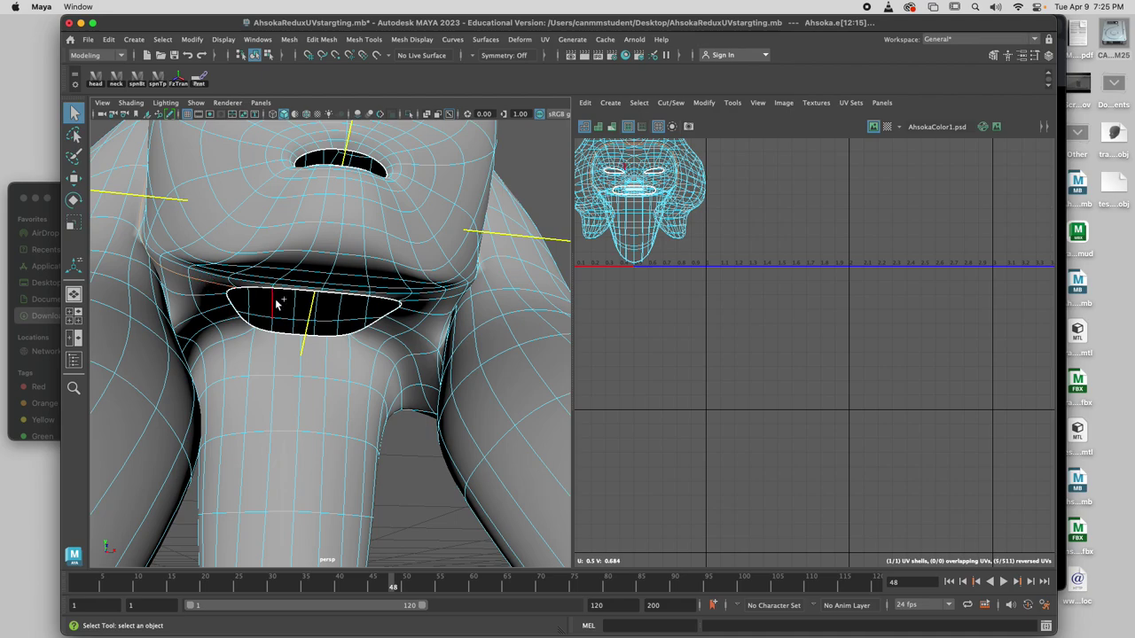
Step: Set symmetry to Object X and cut the UVs along the selected loop around the face
left_click(475, 57)
left_click(491, 76)
scroll(443, 229, "down", 5)
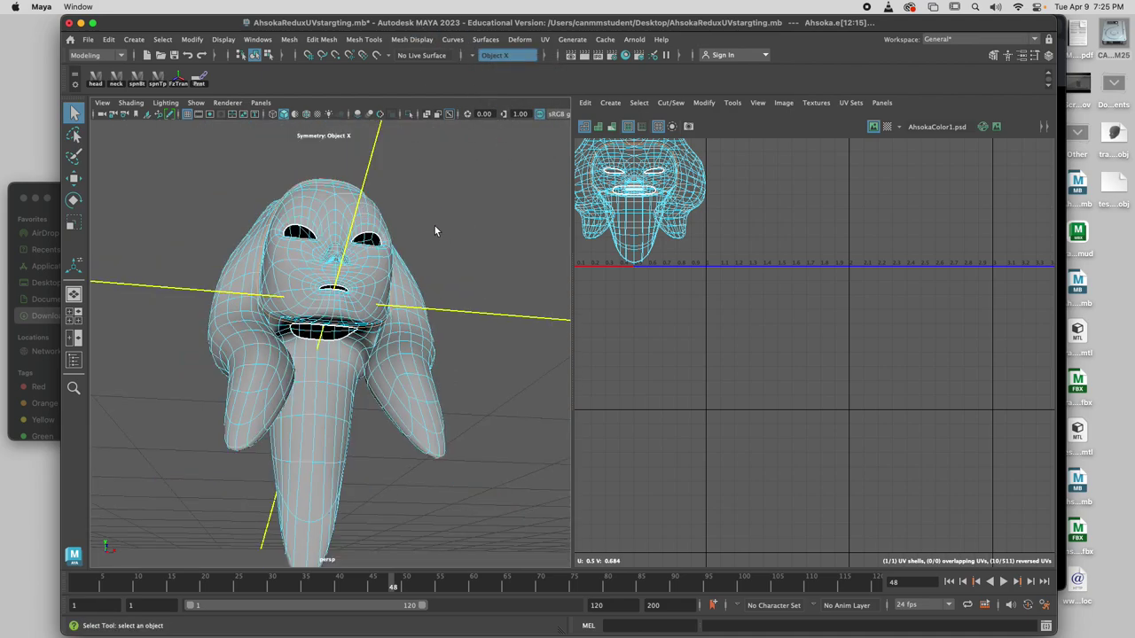
left_click_drag(398, 247, 471, 252, "alt")
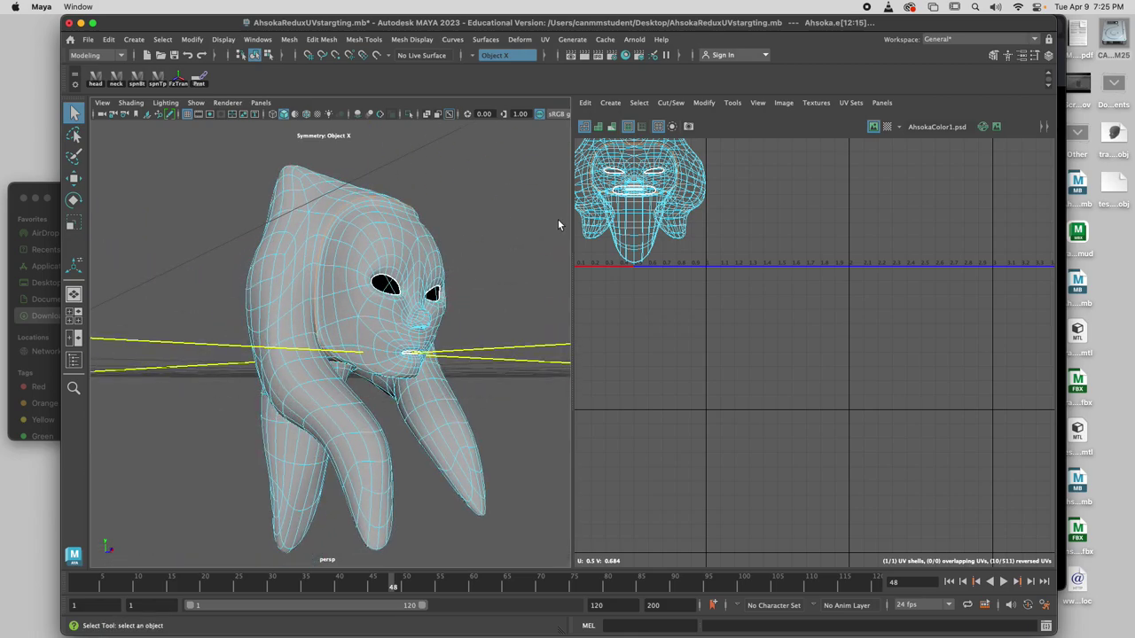
left_click(675, 105)
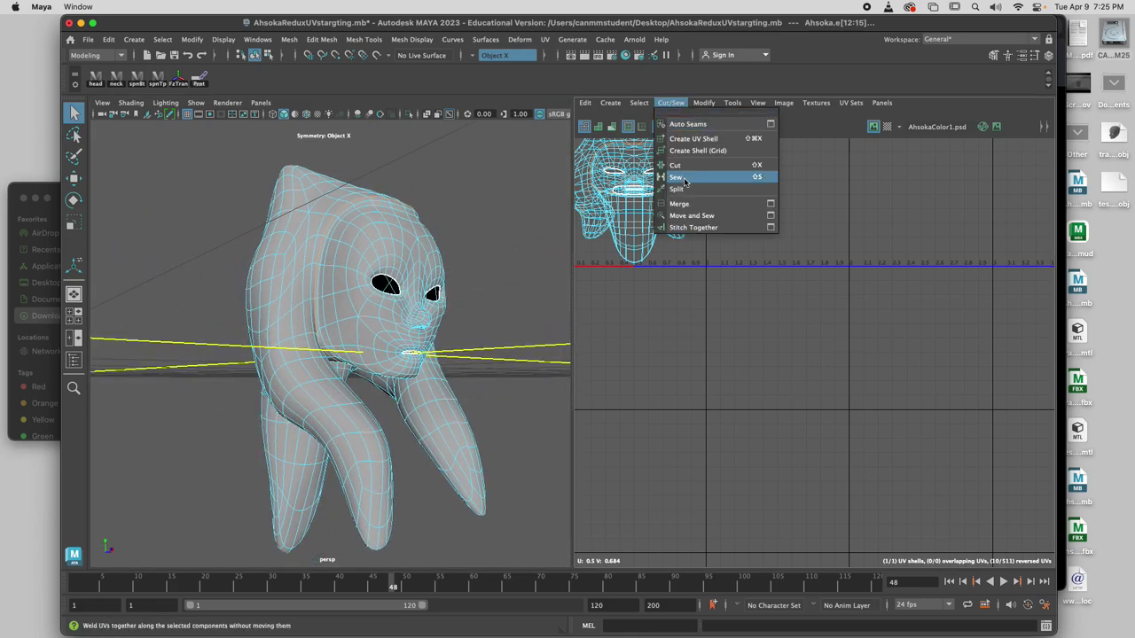
left_click(687, 177)
scroll(657, 215, "down", 3)
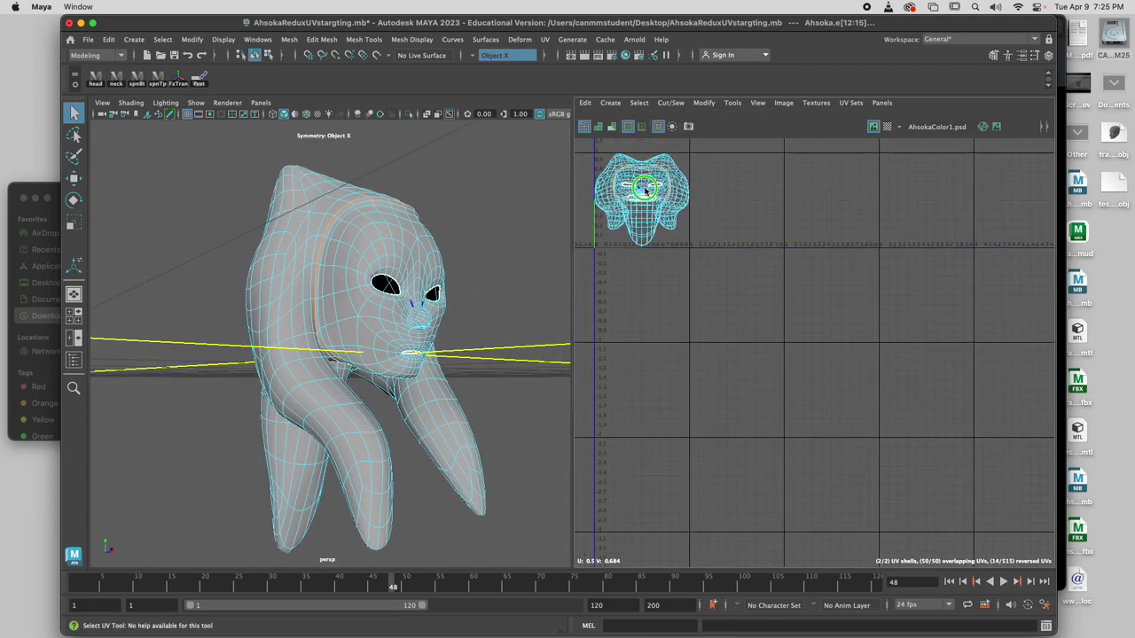
Step: Select the face's UV shell and move it out of the 0–1 tile, clear of the headpiece shell
right_click_drag(645, 190, 599, 169)
left_click(636, 190)
key("w")
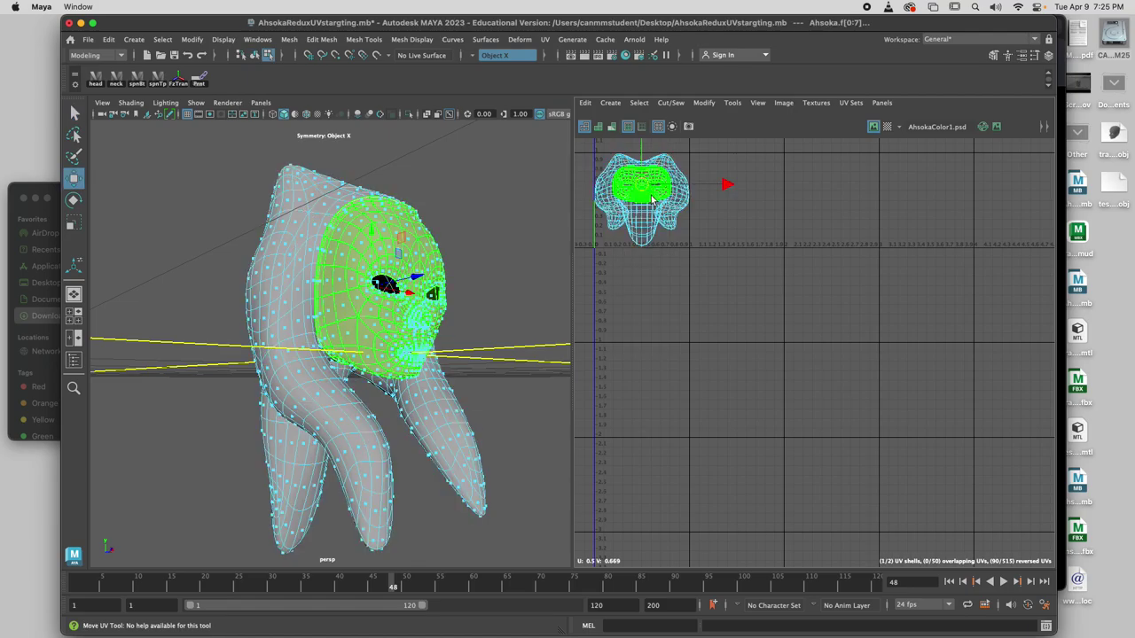
left_click_drag(635, 192, 732, 221)
scroll(732, 222, "up", 2)
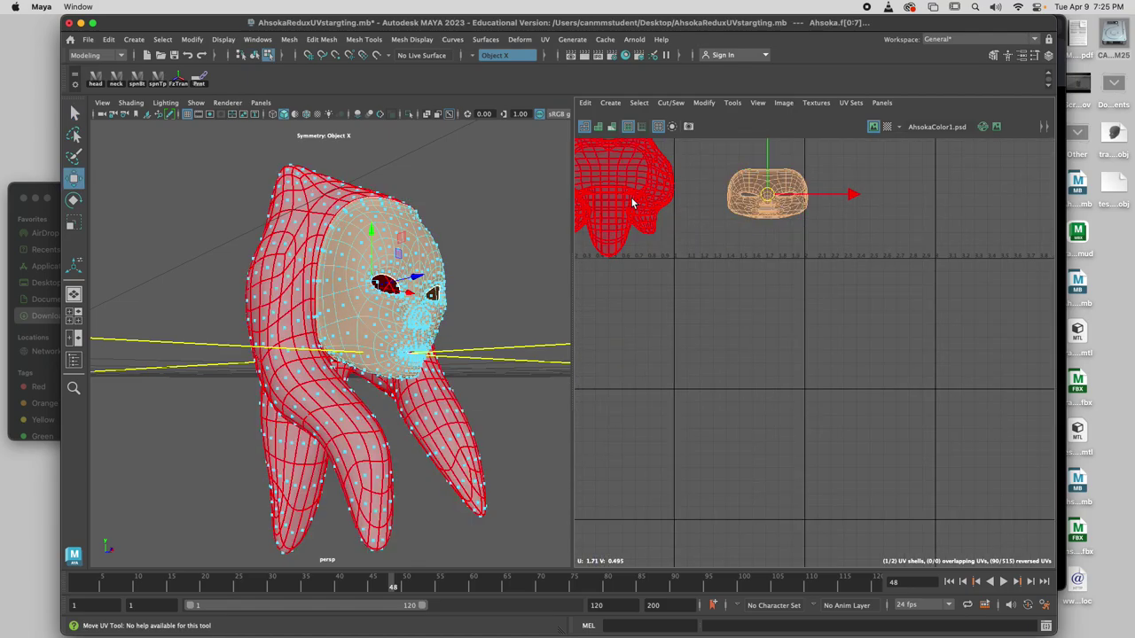
Step: Select the UV shell of the headpiece and head tails and unfold it
left_click(634, 198)
middle_click_drag(605, 216, 666, 260, "alt")
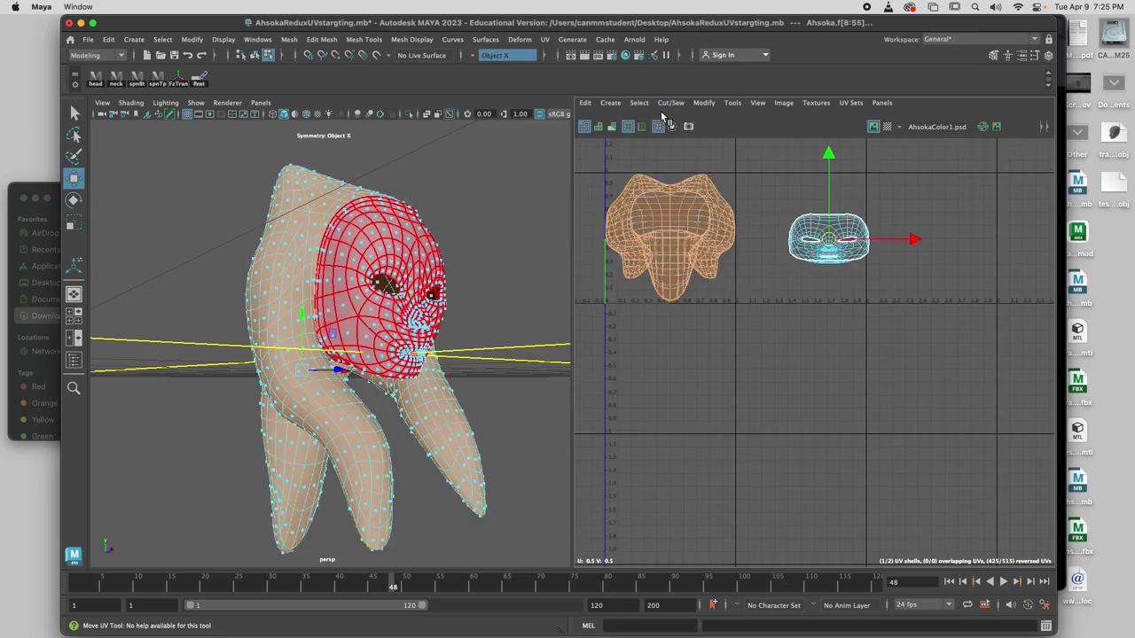
left_click(704, 104)
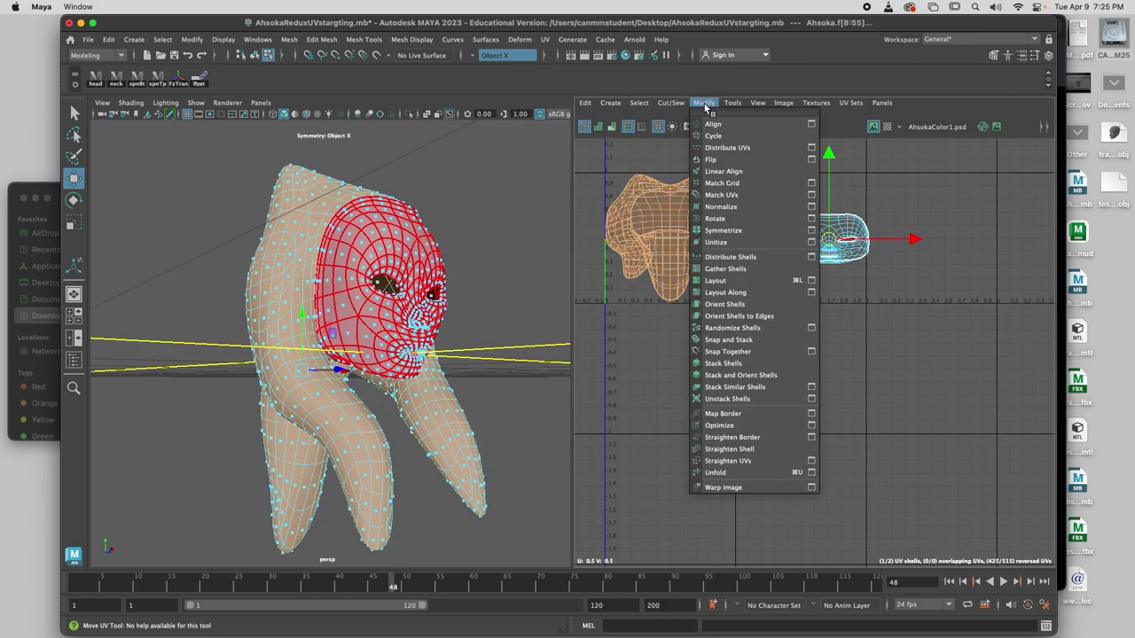
left_click(723, 473)
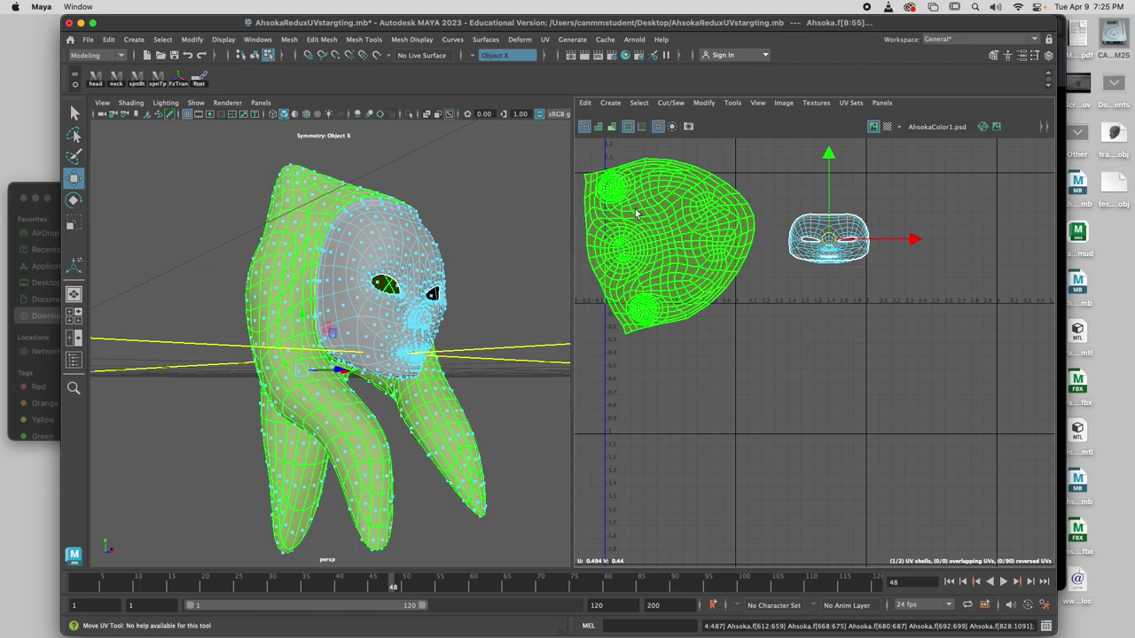
Step: Unfold the face's UV shell and move it slightly up and closer to the headpiece shell
mouse_move(504, 378)
left_mouse_down("alt")
mouse_move(488, 372)
mouse_move(498, 387)
left_mouse_up("alt")
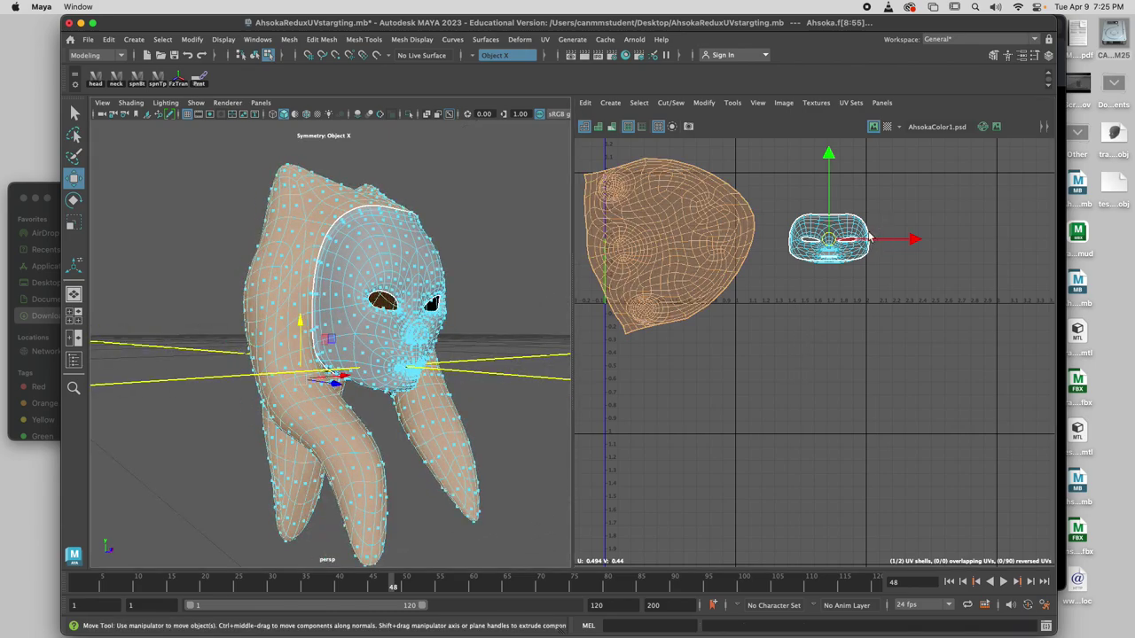
left_click(828, 238)
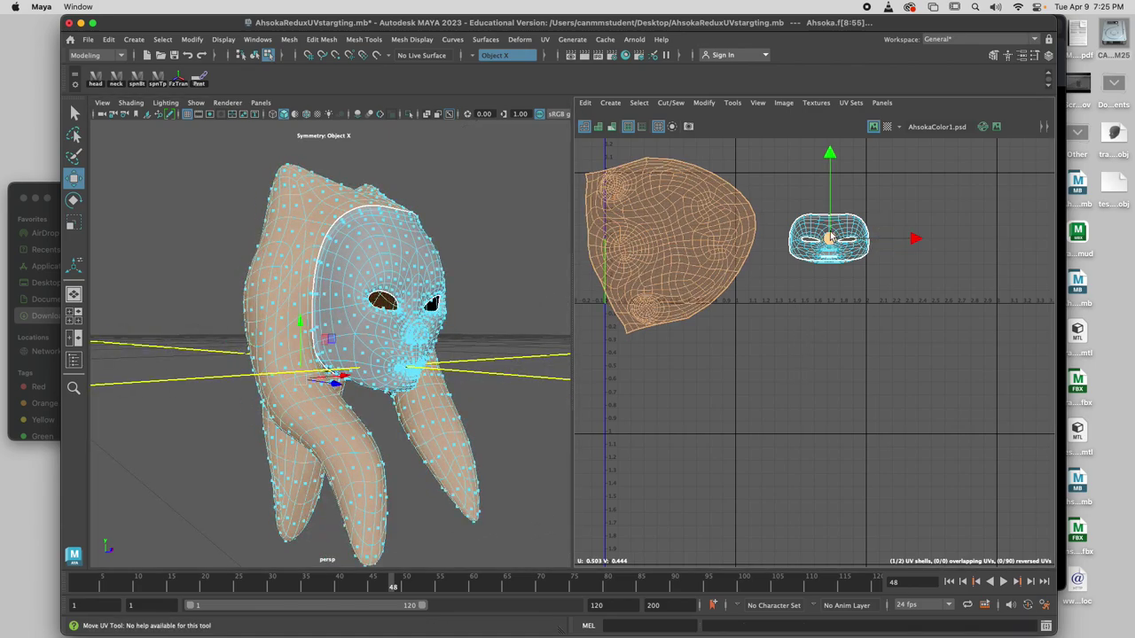
left_click(703, 102)
left_click(754, 472)
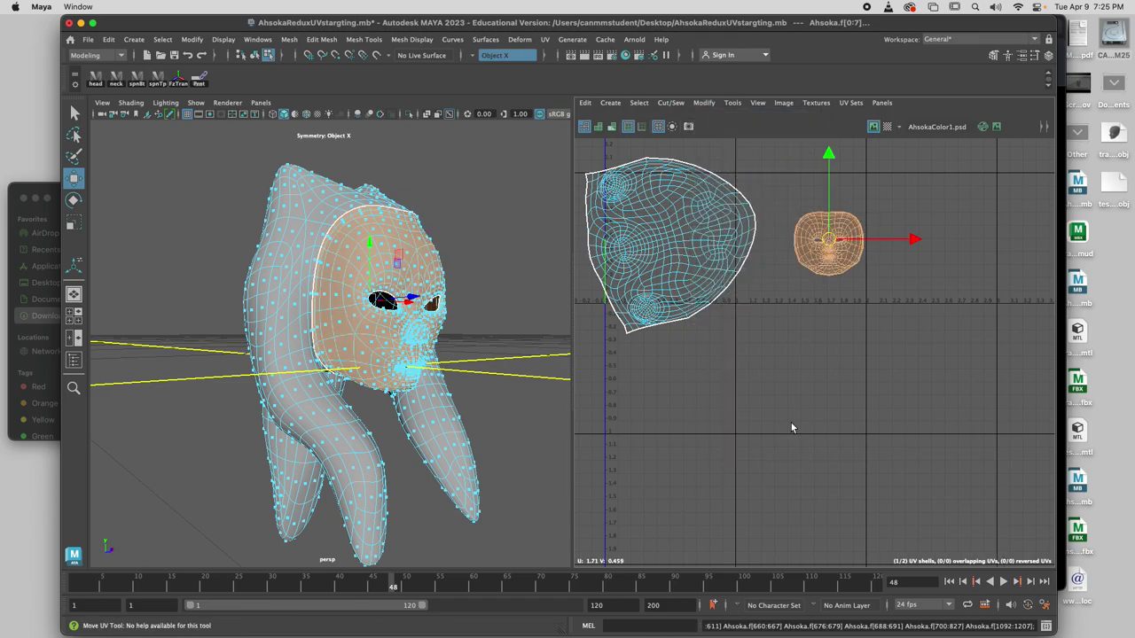
left_click_drag(813, 213, 796, 204)
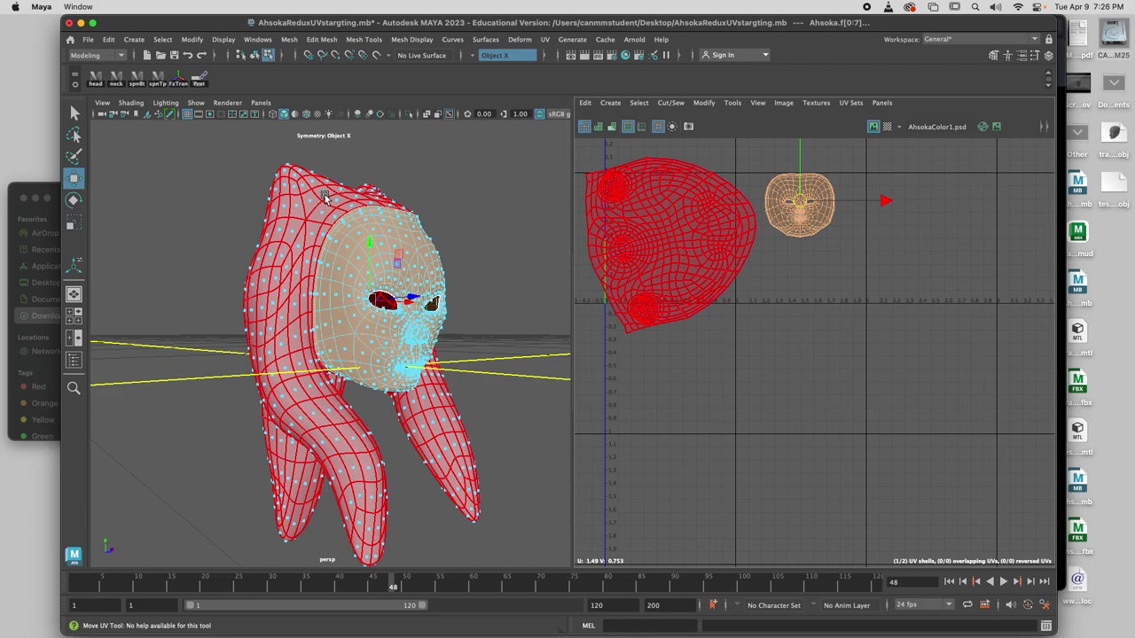
Step: Compare the unfolded headpiece shell with the model, examining the dense circular areas that correspond to the head tails
scroll(816, 301, "up", 3)
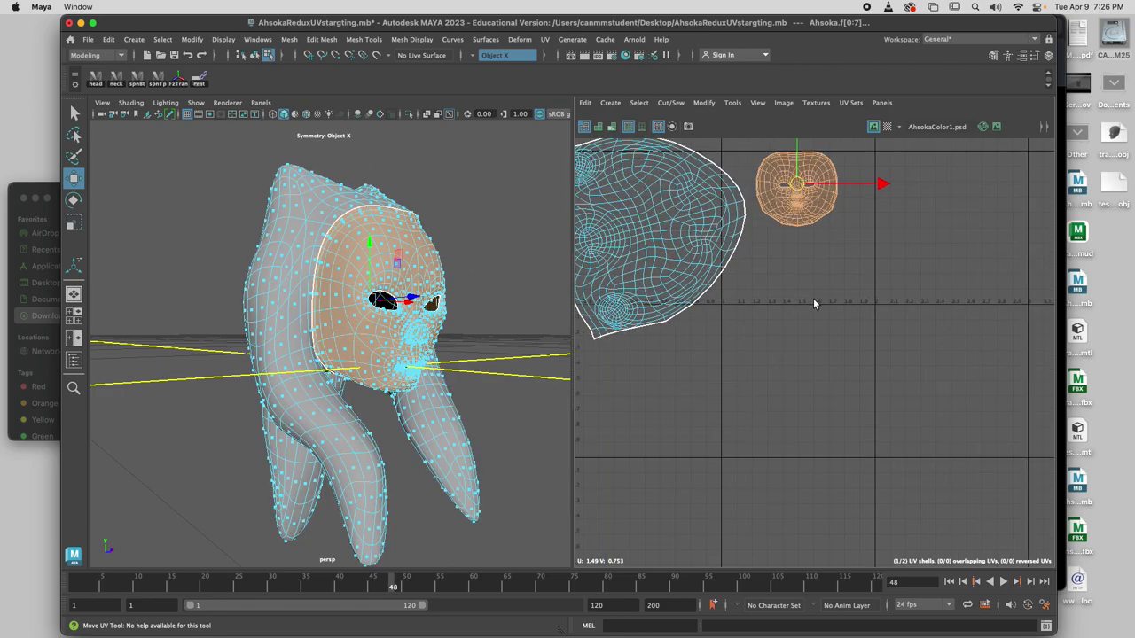
left_click_drag(467, 475, 375, 436, "alt")
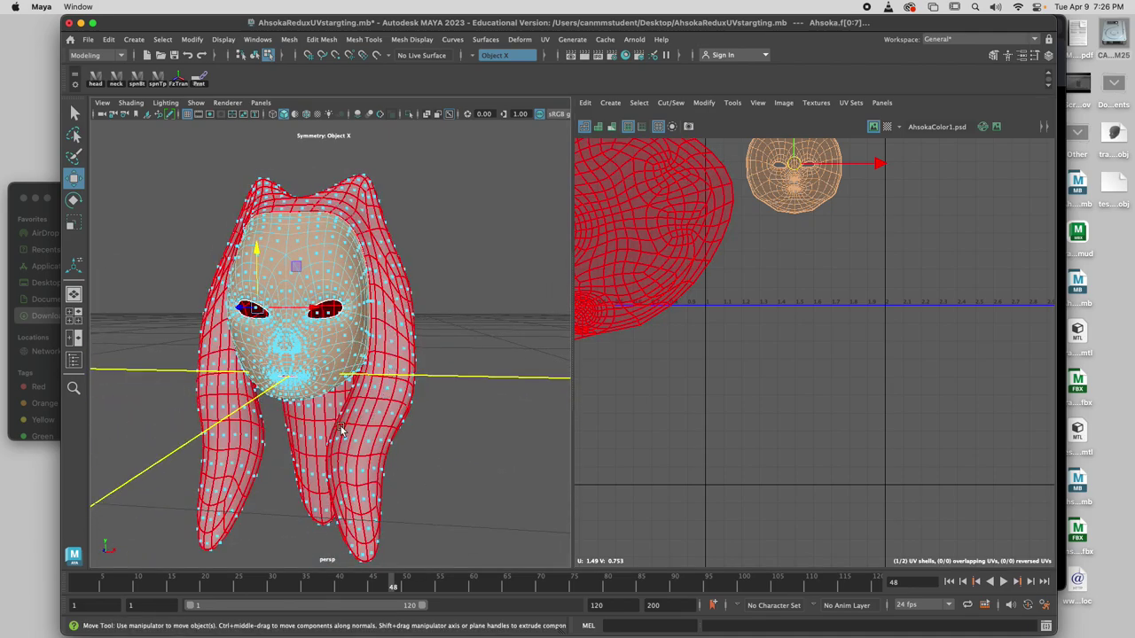
left_click_drag(456, 473, 514, 486, "alt")
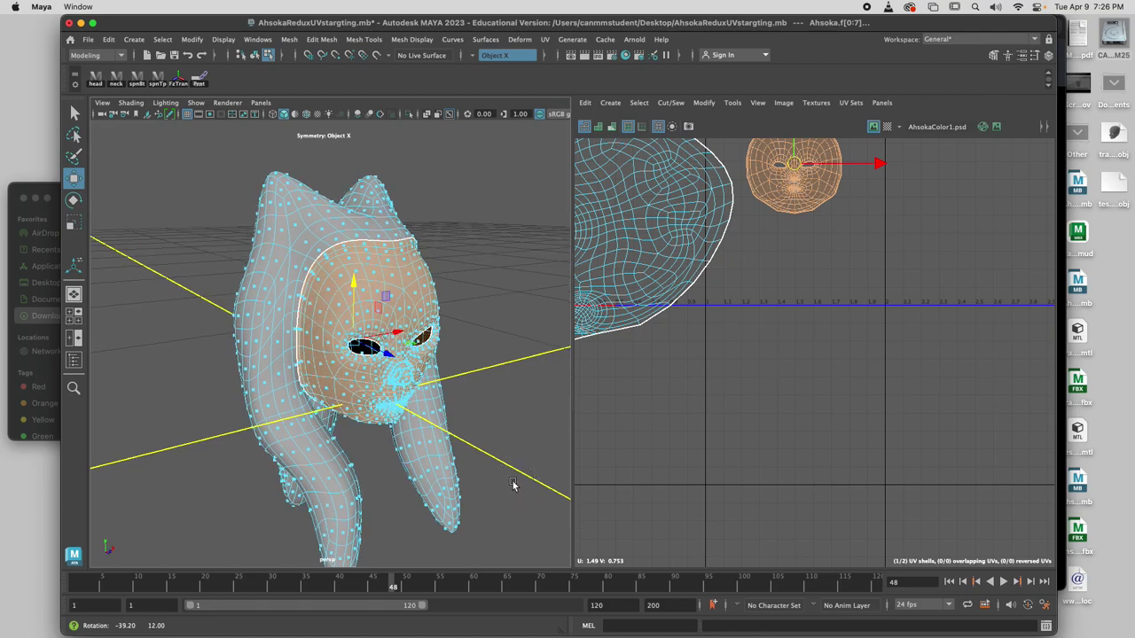
scroll(545, 456, "down", 5)
left_click_drag(520, 431, 450, 453, "alt")
scroll(464, 430, "up", 5)
scroll(451, 453, "down", 4)
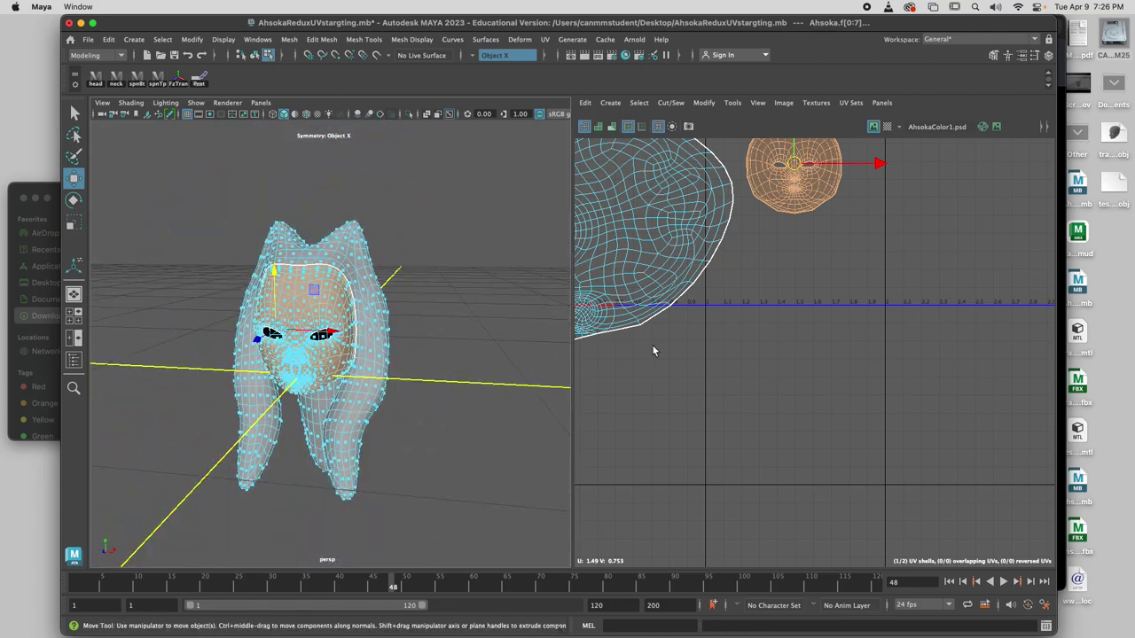
scroll(786, 347, "up", 4)
scroll(797, 339, "up", 6)
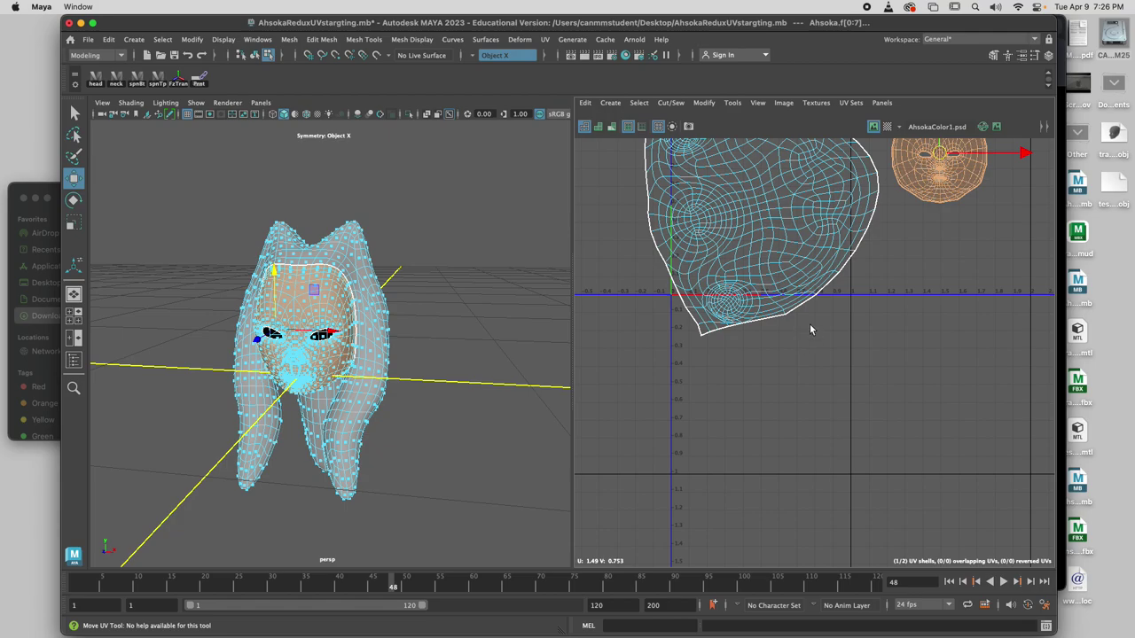
scroll(789, 327, "up", 3)
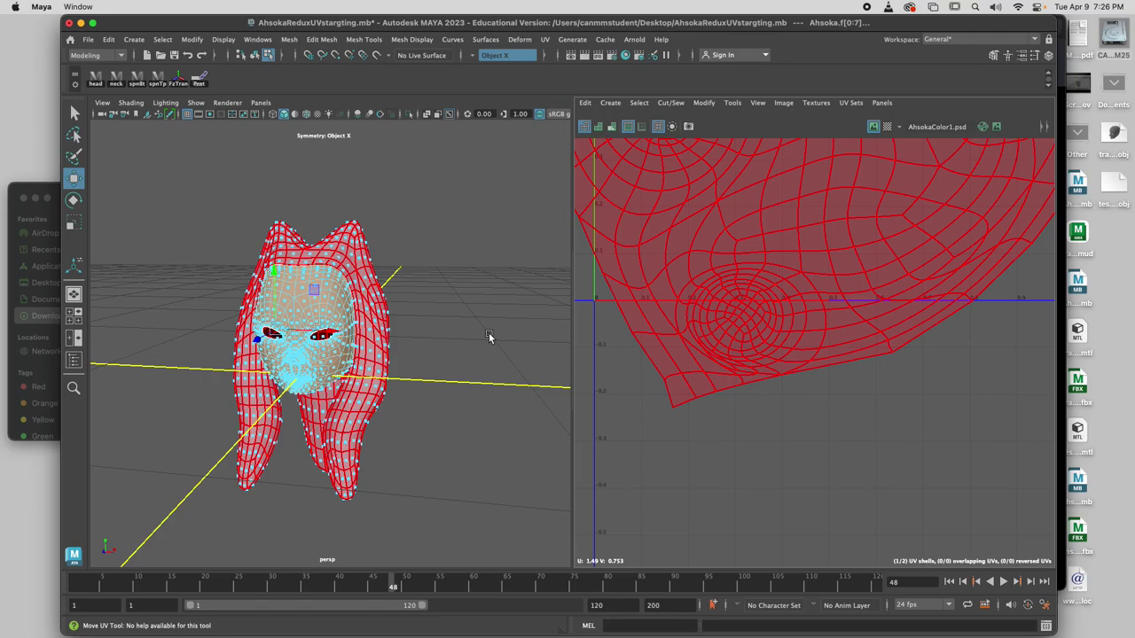
scroll(739, 365, "down", 4)
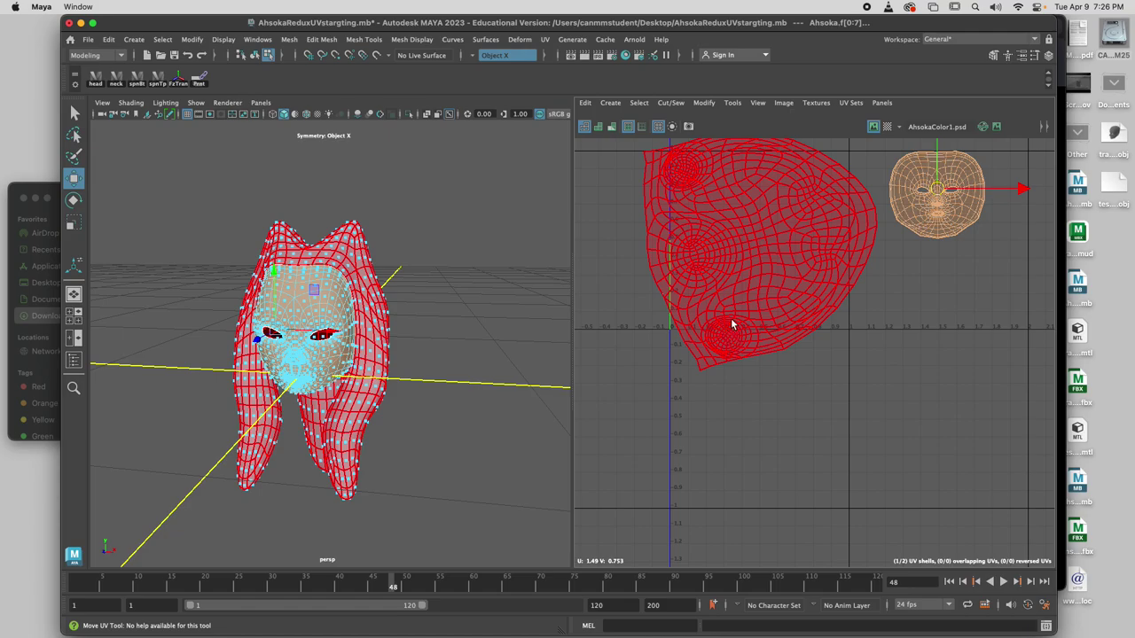
scroll(732, 326, "up", 3)
scroll(736, 337, "down", 3)
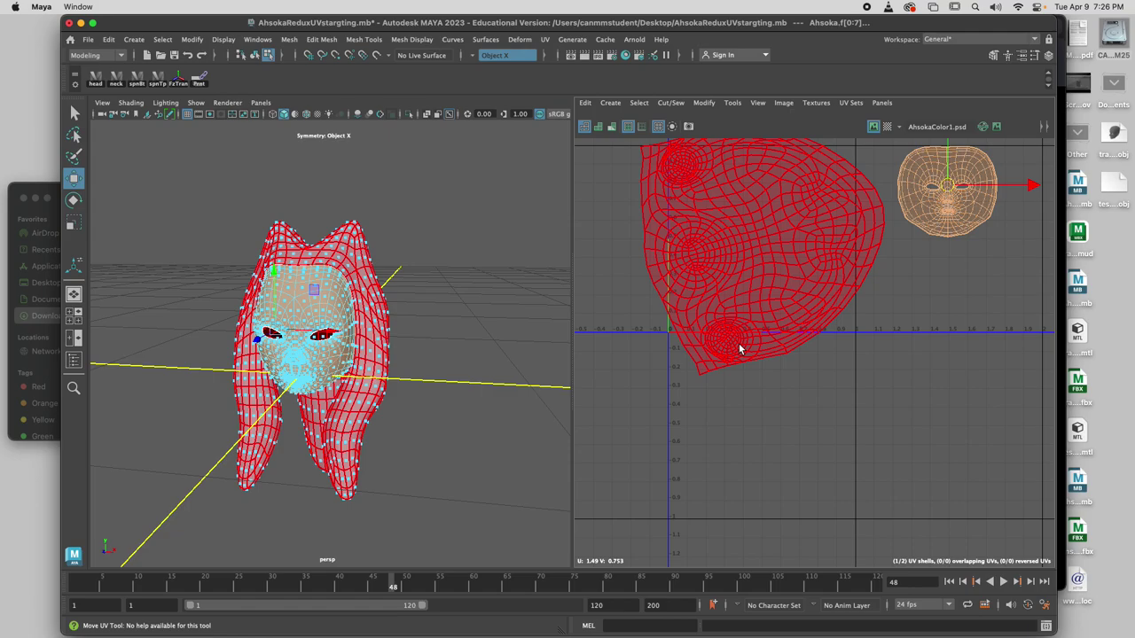
scroll(718, 315, "up", 3)
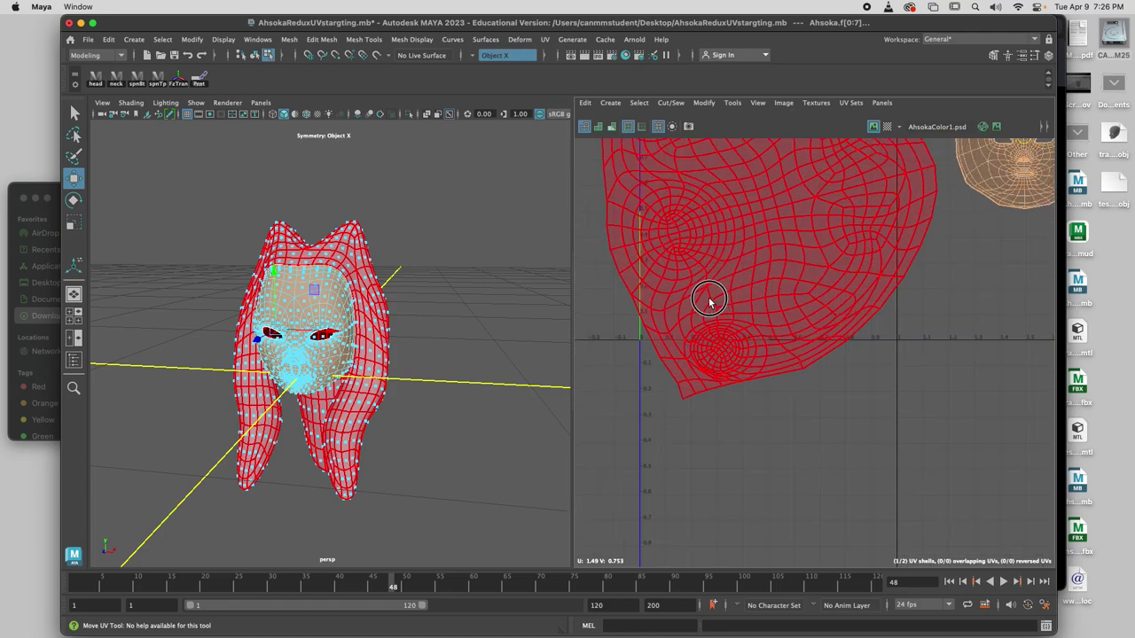
Step: Switch to edge selection and select the edges circling the base of the two front head tails, including the section facing the neck
left_click_drag(292, 320, 362, 363, "alt")
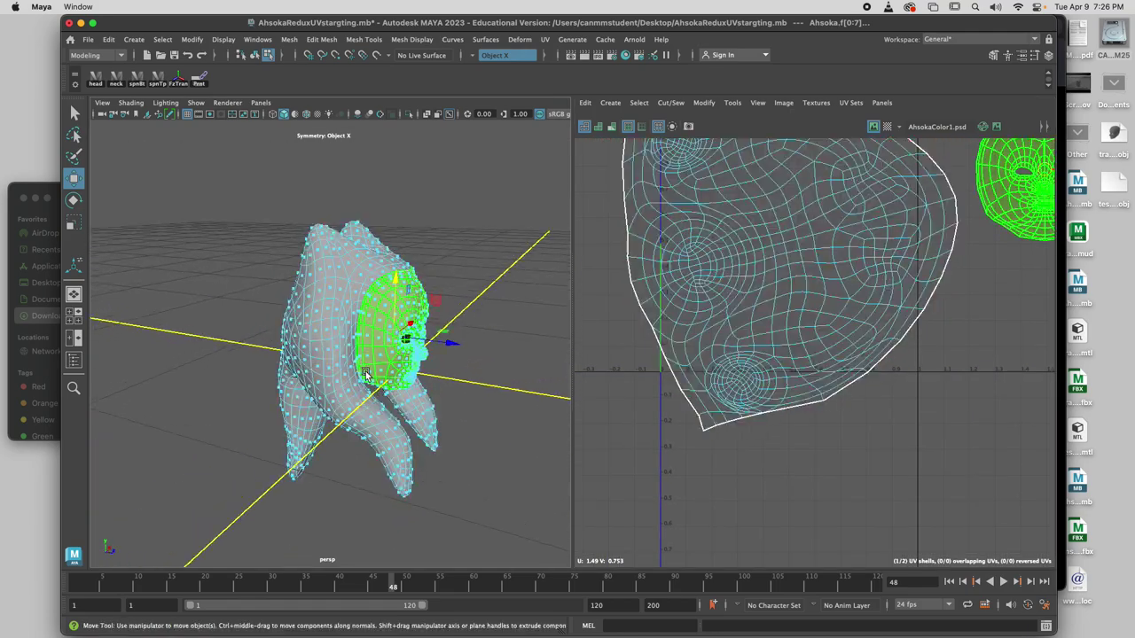
scroll(348, 370, "up", 3)
right_click_drag(348, 371, 336, 254)
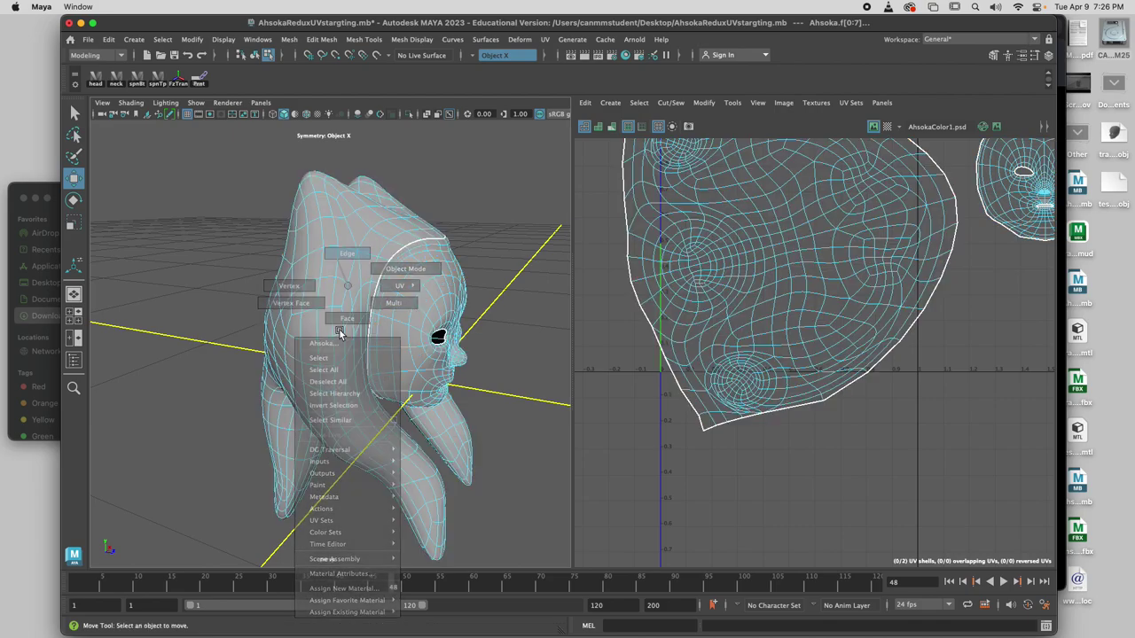
scroll(385, 456, "up", 5)
left_click_drag(396, 472, 317, 423, "alt")
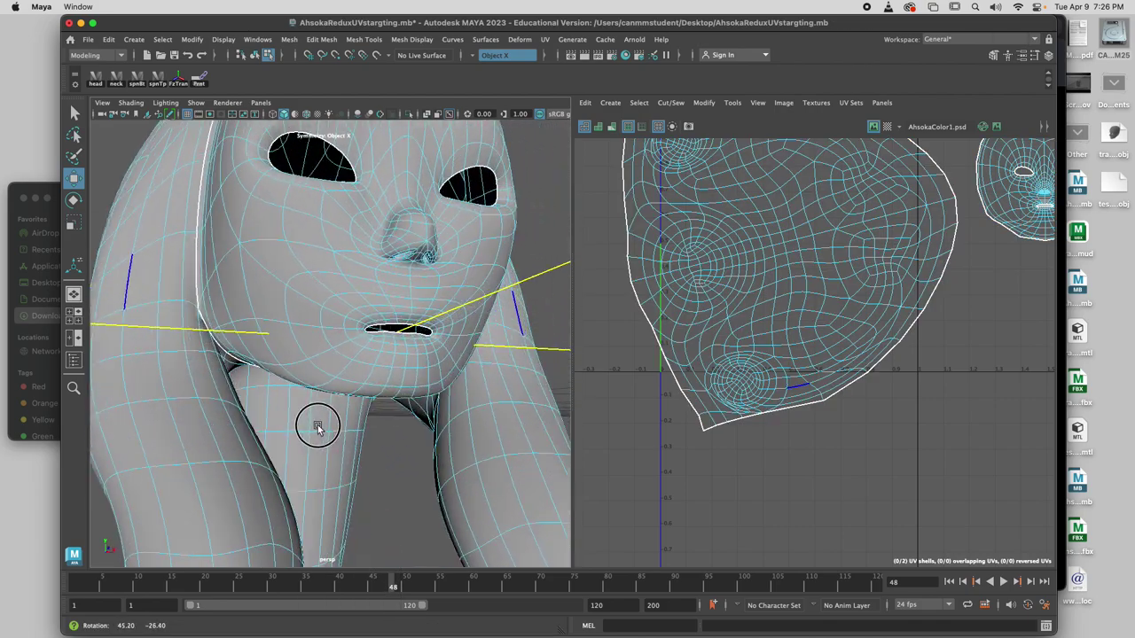
left_click(189, 304)
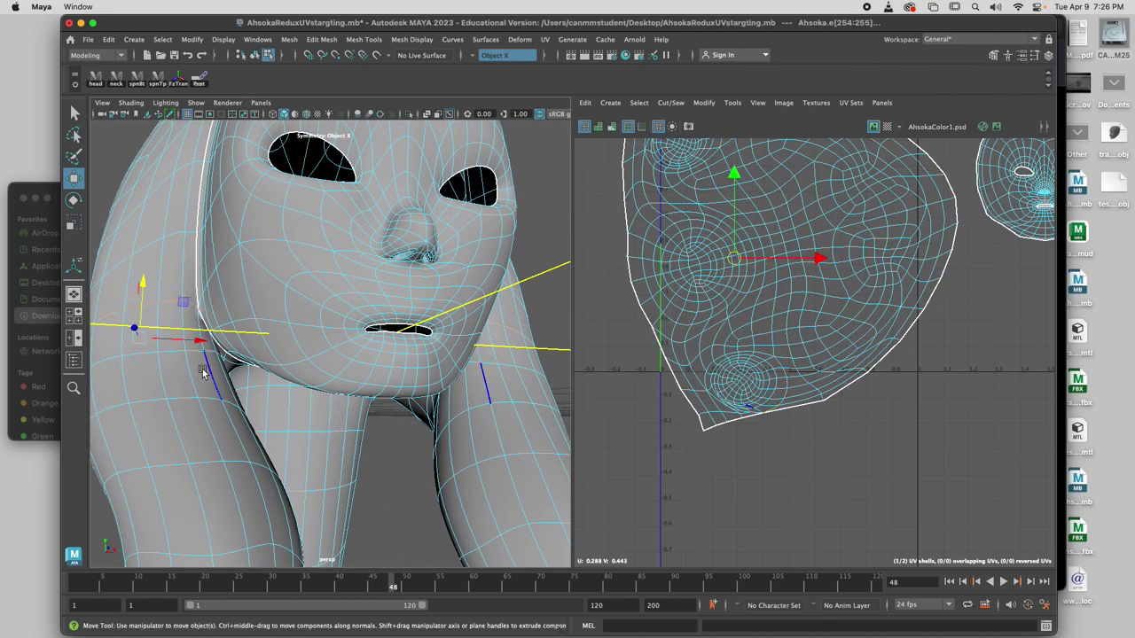
scroll(213, 381, "down", 5)
left_click_drag(213, 381, 297, 410, "alt")
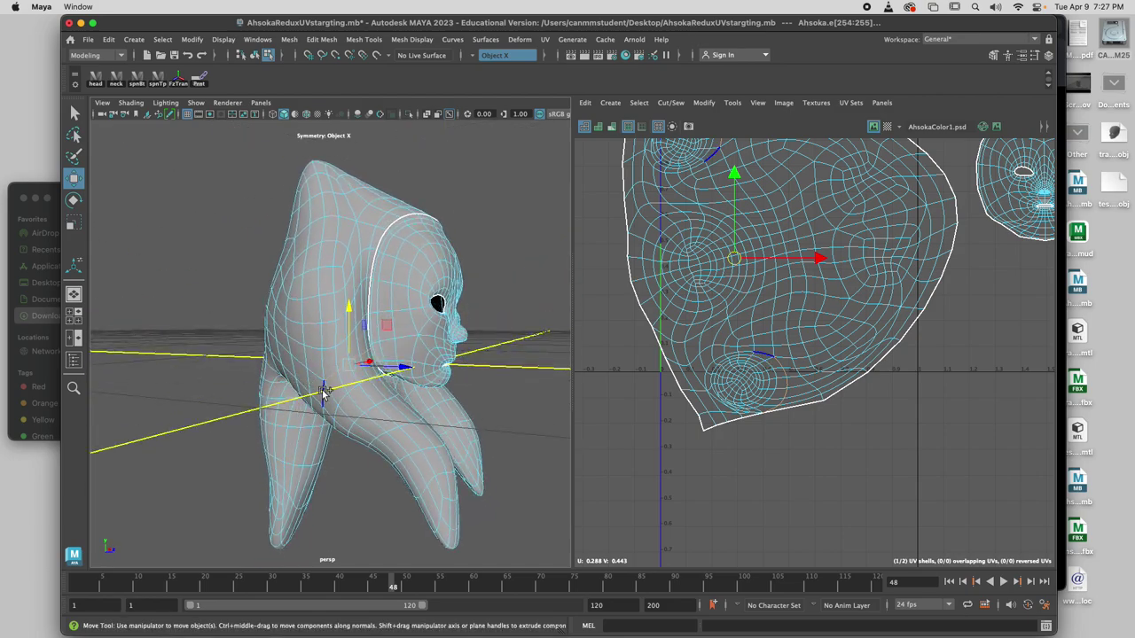
left_click_drag(327, 410, 232, 383, "alt")
scroll(683, 430, "up", 2)
scroll(805, 444, "up", 2)
scroll(747, 431, "up", 3)
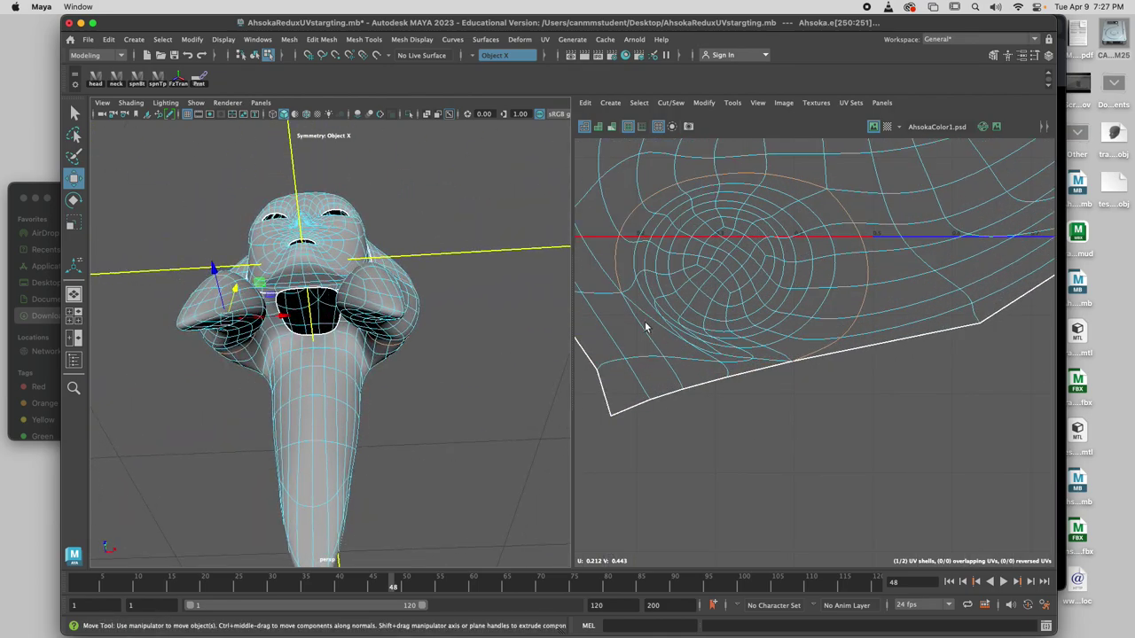
Step: Add the remaining edges that close the ring around the front head tails' base and cut the UVs along it
left_click(648, 321)
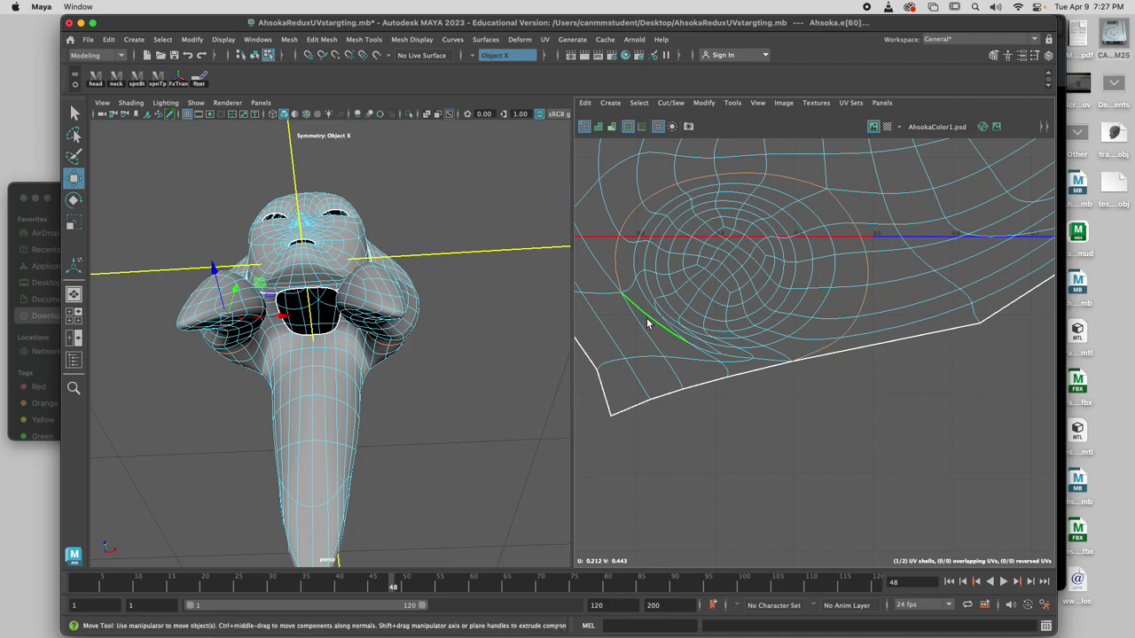
left_click(714, 358, "shift")
left_click(734, 359, "shift")
left_click(765, 360, "shift")
scroll(795, 377, "down", 5)
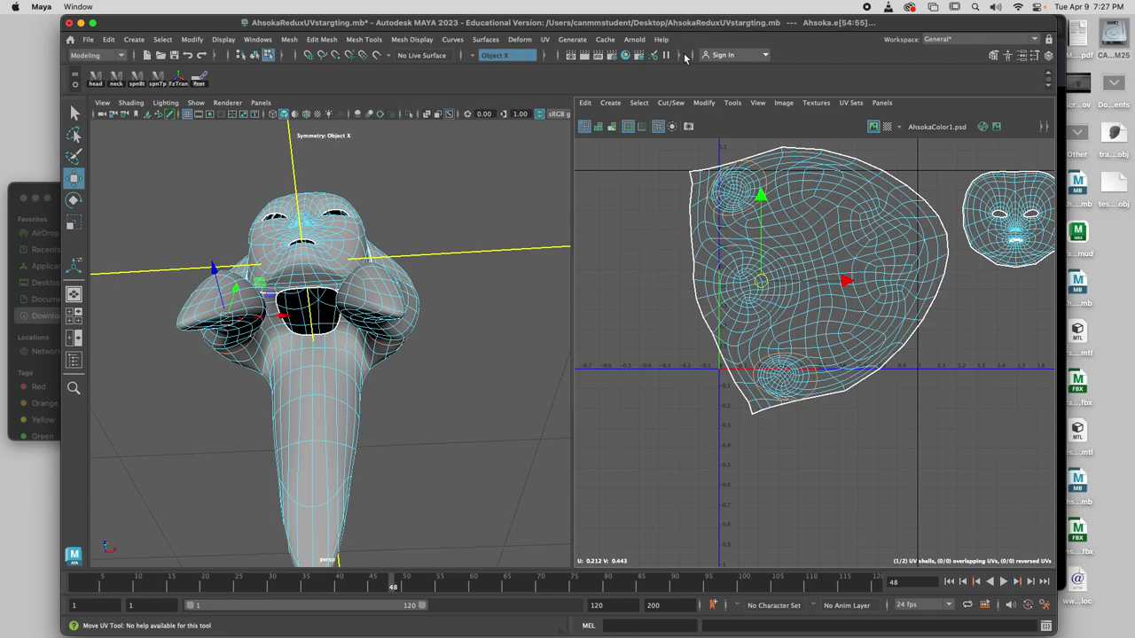
left_click(671, 103)
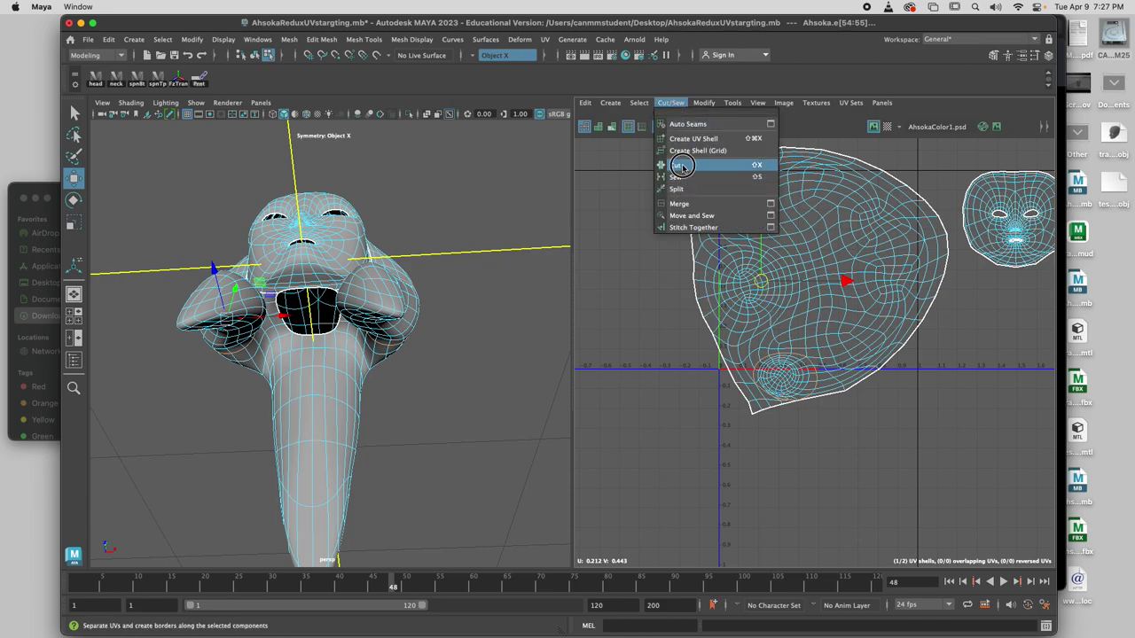
left_click(681, 166)
Step: Select the two front head-tail UV shells and move them out of the headpiece shell, clear of the 0–1 tile
right_click_drag(798, 395, 784, 387)
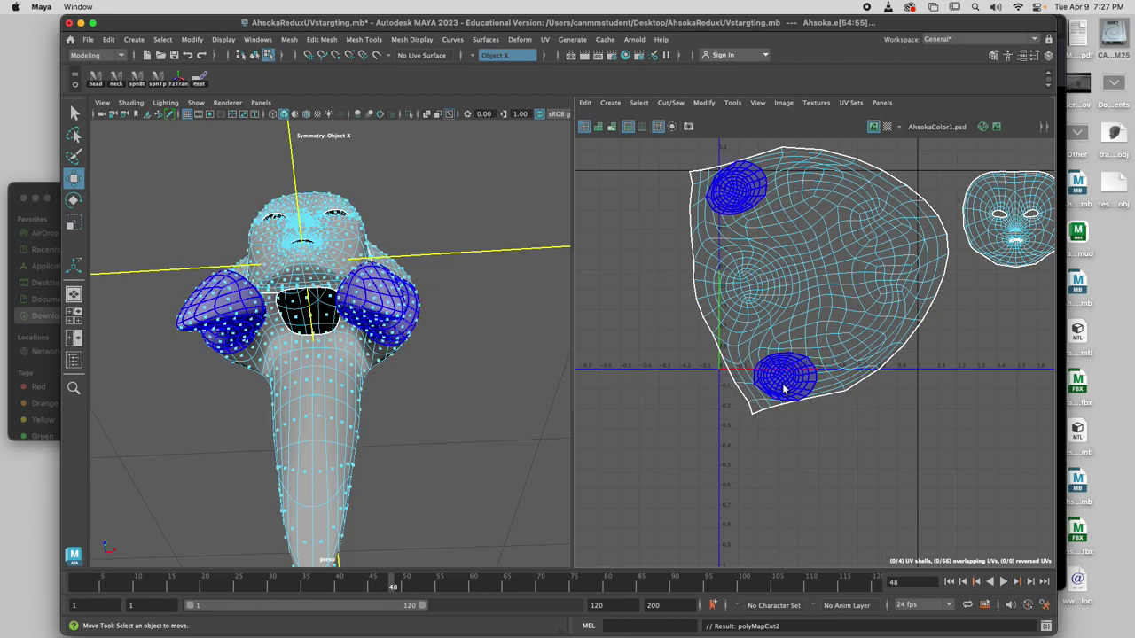
left_click(783, 385)
left_click_drag(752, 287, 631, 407)
left_click_drag(499, 400, 591, 400, "alt")
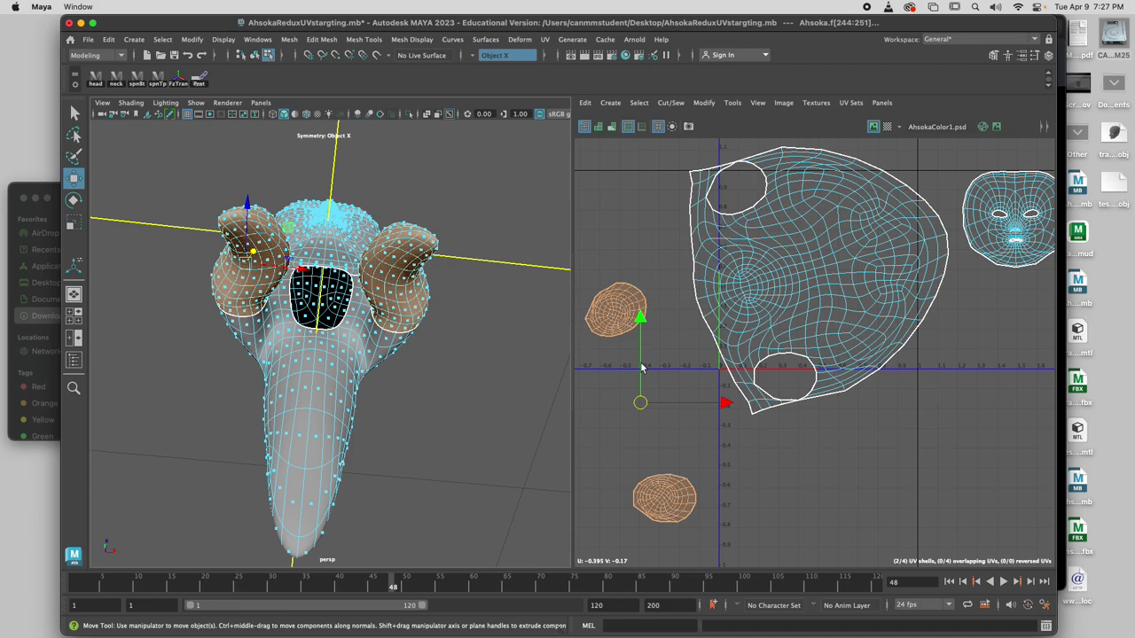
Step: Return to edge selection and pick the starting edge of a lengthwise seam on the inner side of the front head tails
left_click_drag(398, 330, 403, 294, "alt")
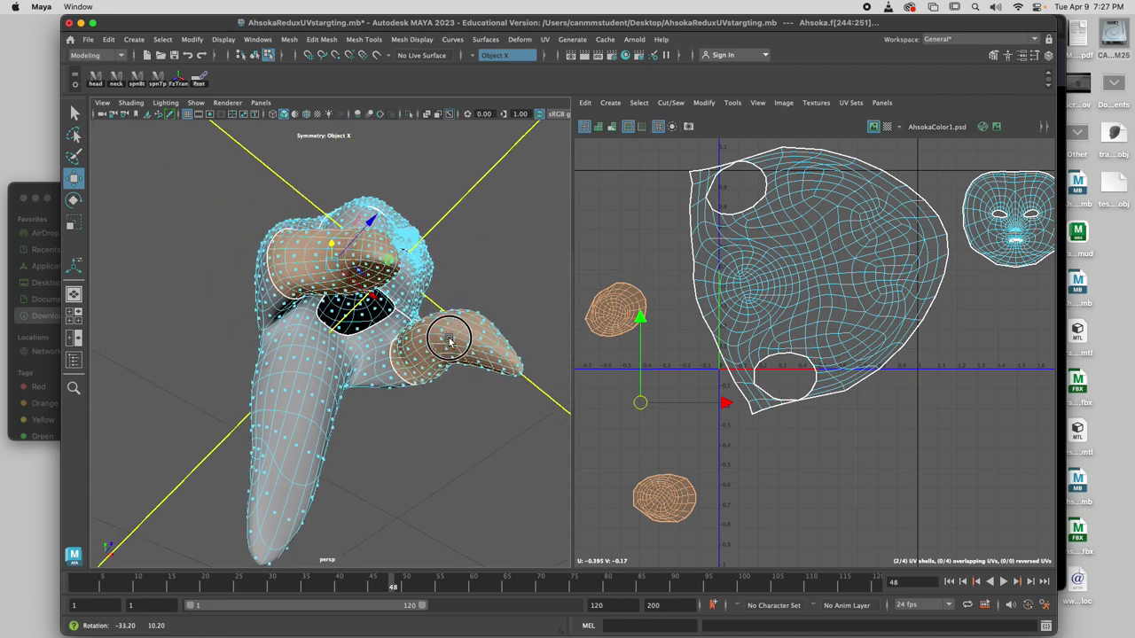
right_click(308, 273)
right_click_drag(308, 273, 318, 244)
scroll(329, 282, "up", 2)
scroll(330, 286, "down", 2)
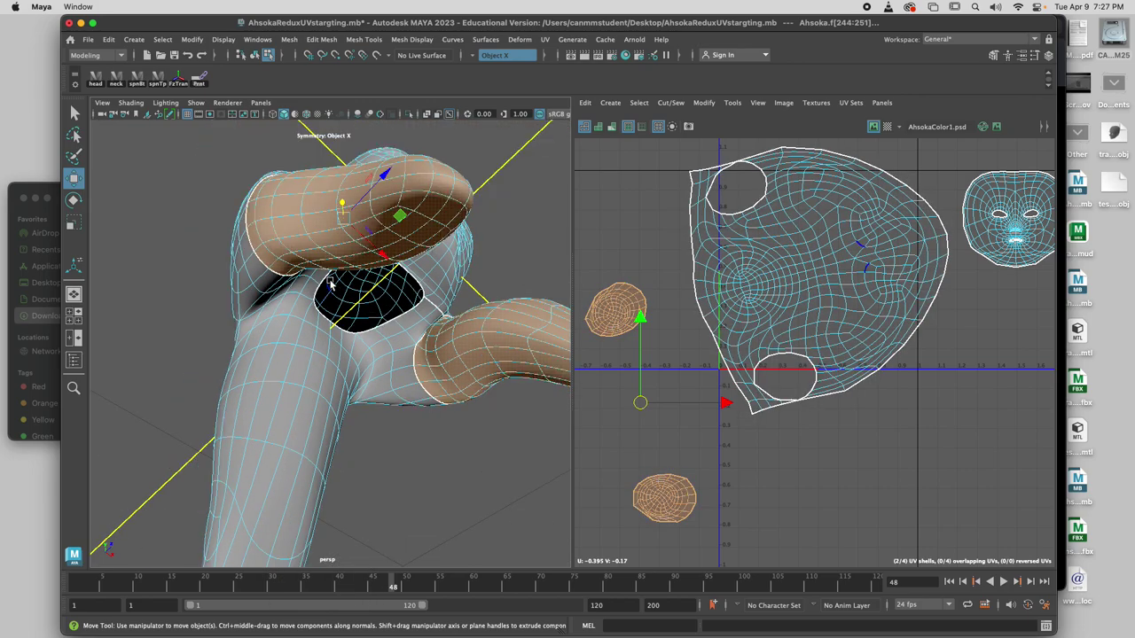
left_click_drag(332, 296, 299, 257, "alt")
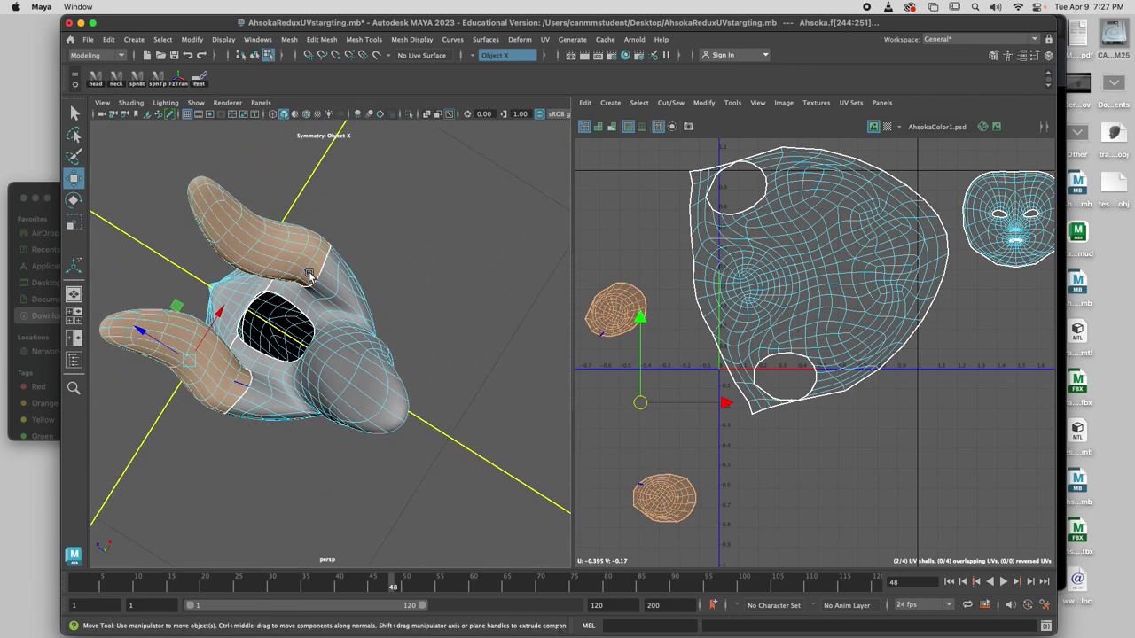
left_click(309, 276)
left_click_drag(294, 297, 346, 332, "alt")
left_click_drag(256, 347, 460, 322, "alt")
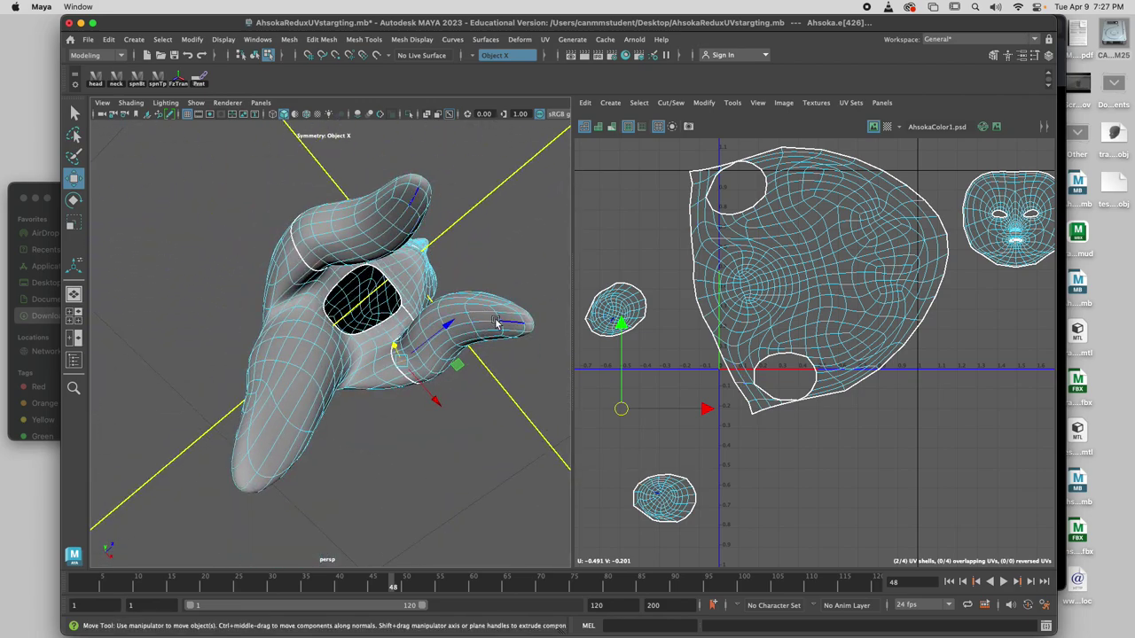
Step: Select the lengthwise edge line from base to tip on both front head tails and cut the UVs along it
scroll(523, 341, "up", 2)
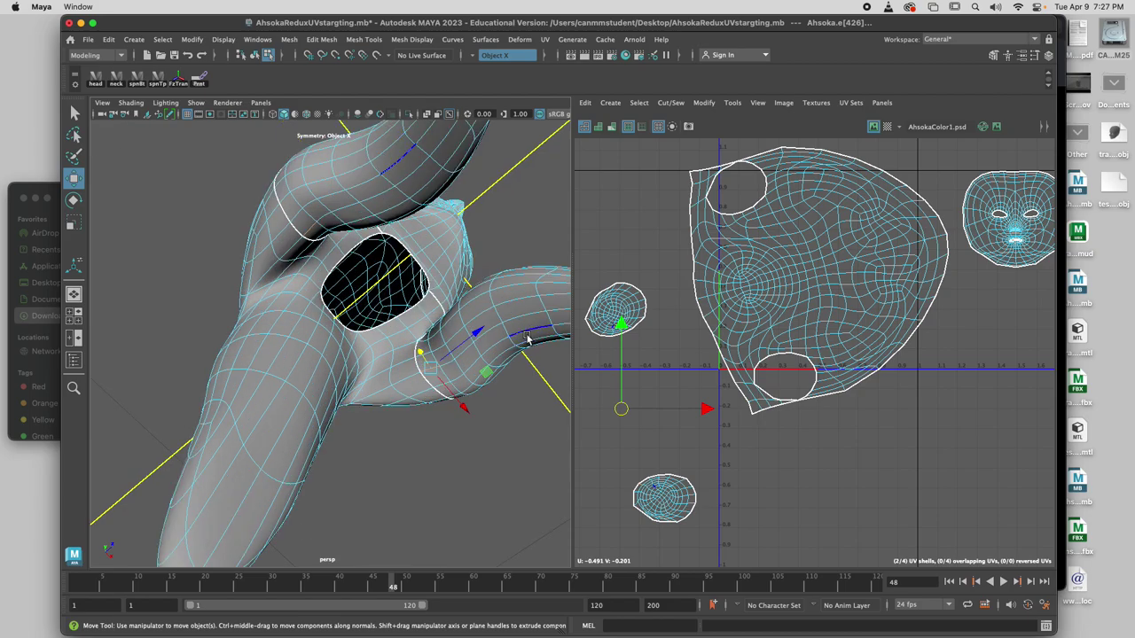
left_click_drag(526, 339, 480, 330, "alt")
left_click(520, 316)
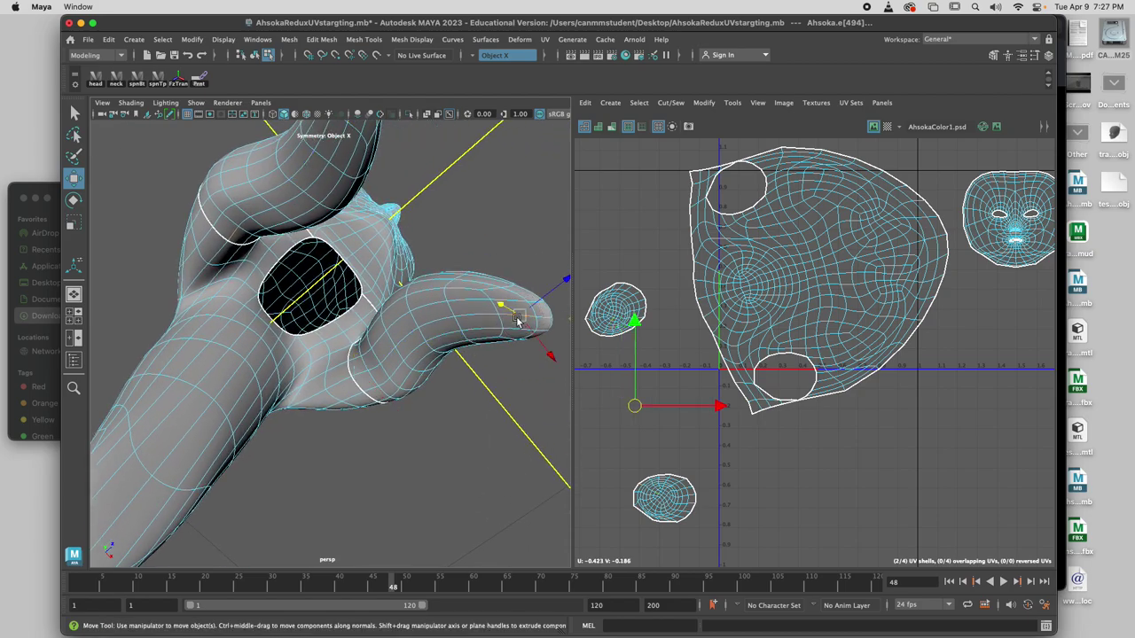
left_click(363, 373)
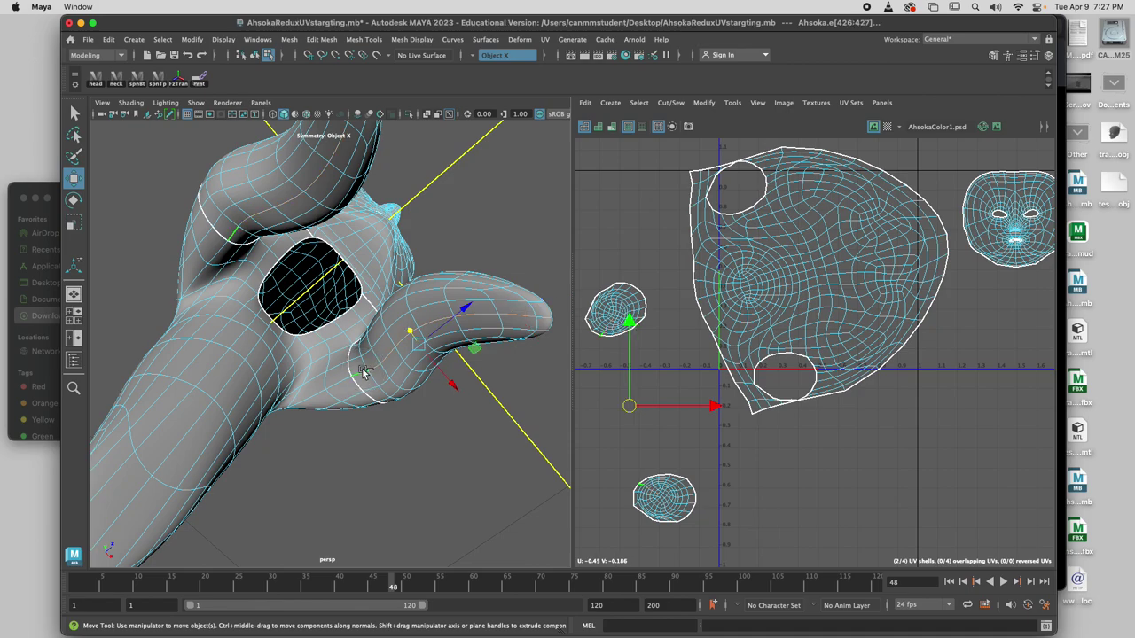
left_click(671, 101)
left_click(678, 165)
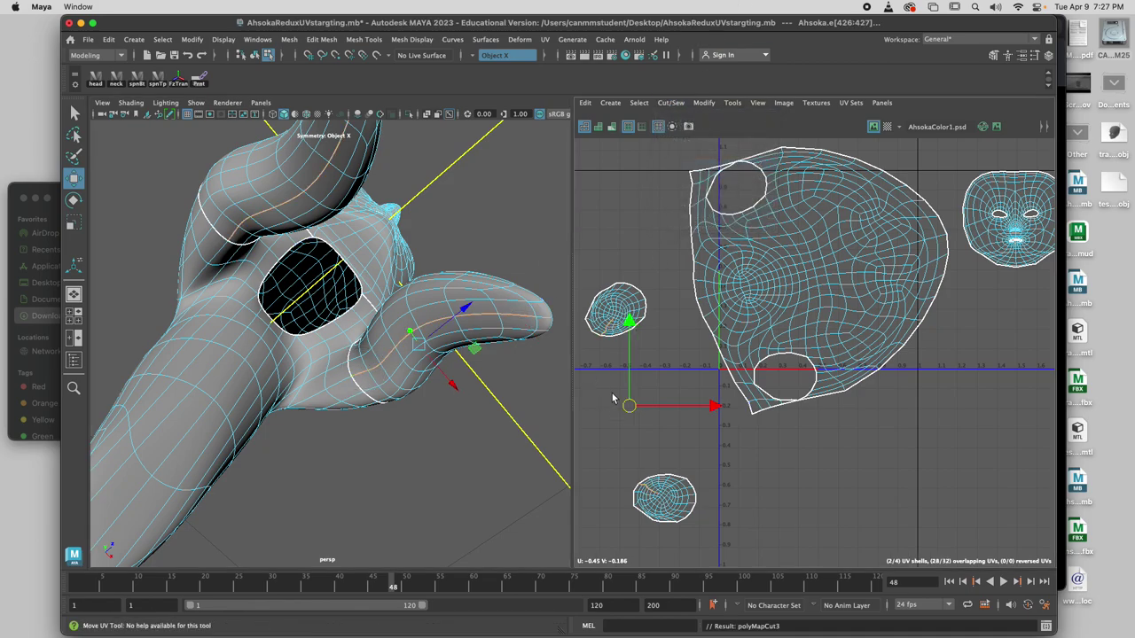
Step: Select the UV shells of both front head tails and unfold them
right_click_drag(610, 307, 562, 297)
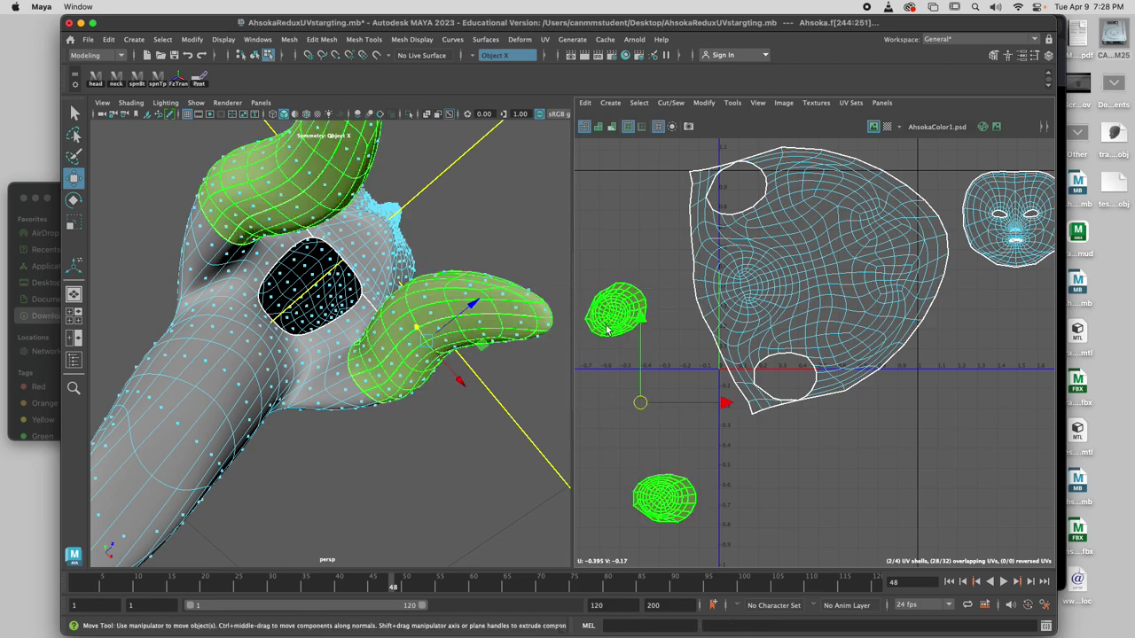
left_click(707, 105)
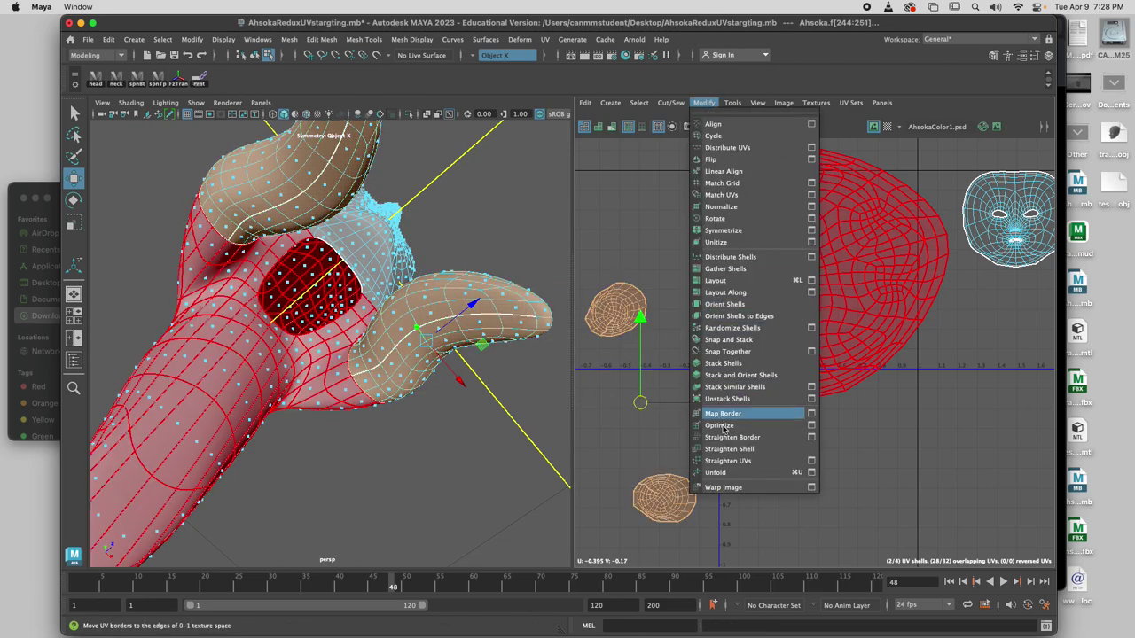
left_click(753, 471)
scroll(624, 352, "up", 3)
left_click(608, 317)
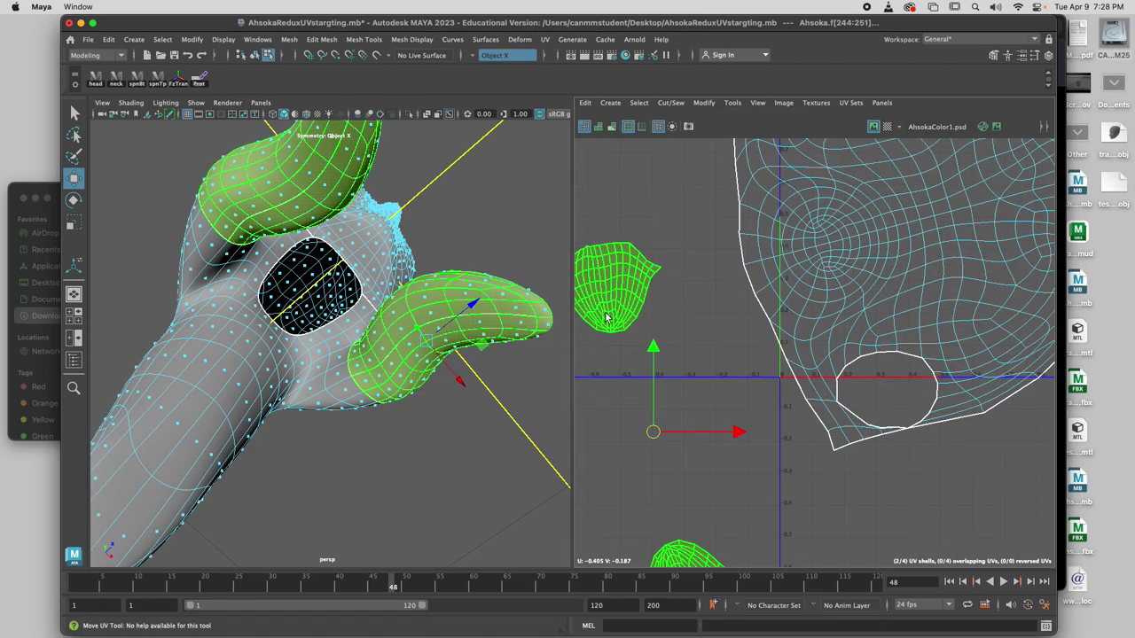
middle_click_drag(612, 339, 700, 351, "alt")
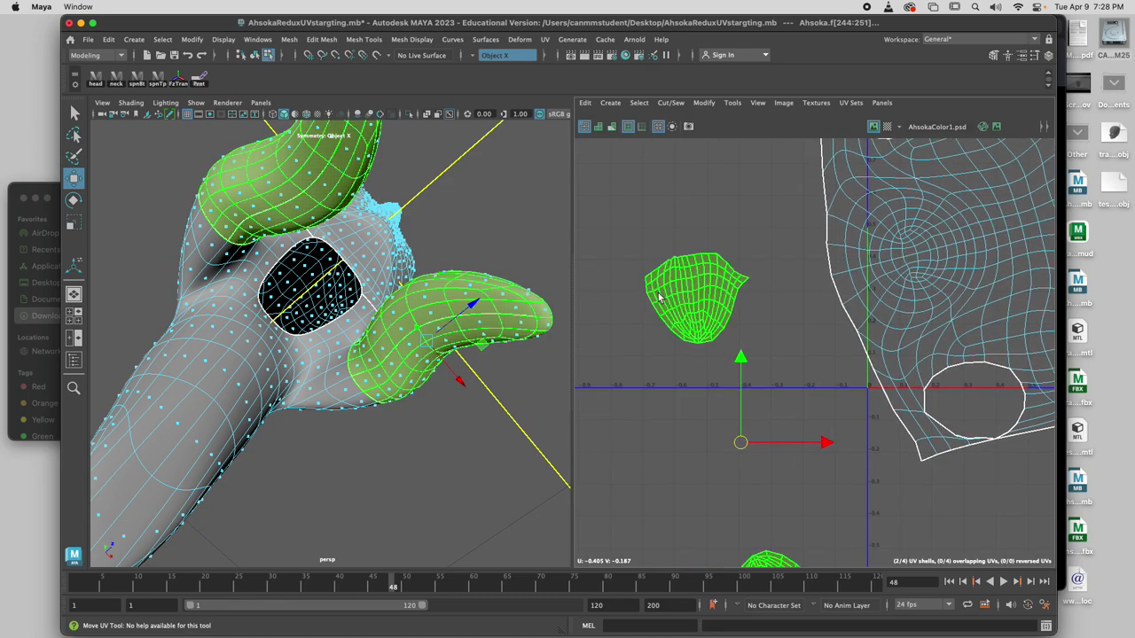
Step: Compare the unfolded head-tail shells and the headpiece shell with the corresponding parts of the model
left_click_drag(418, 344, 443, 374, "alt")
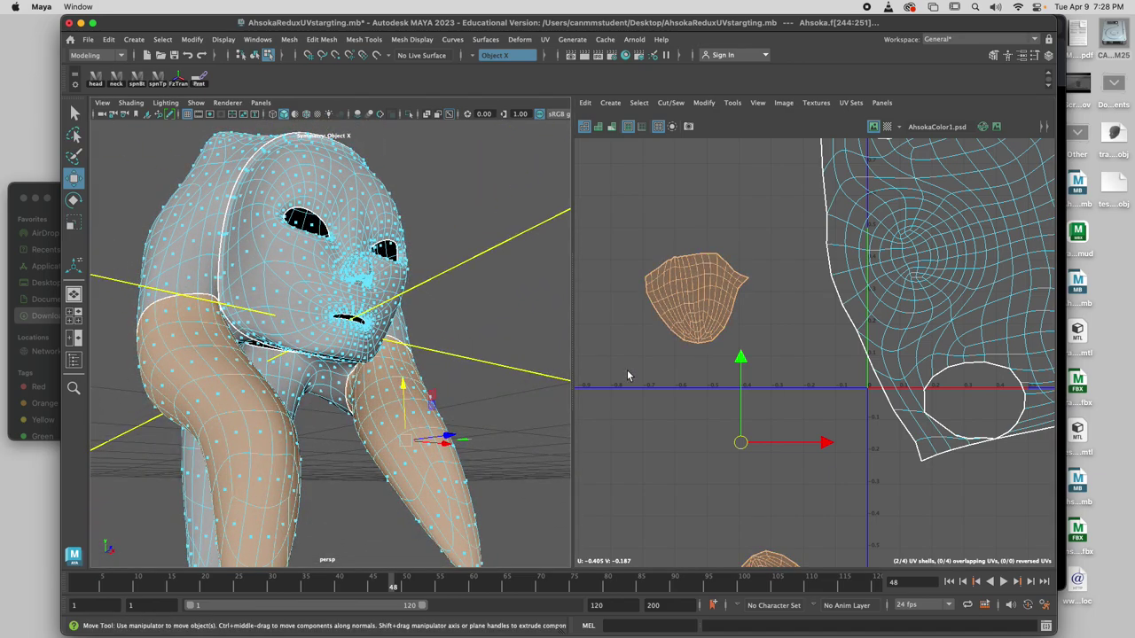
scroll(722, 366, "down", 3)
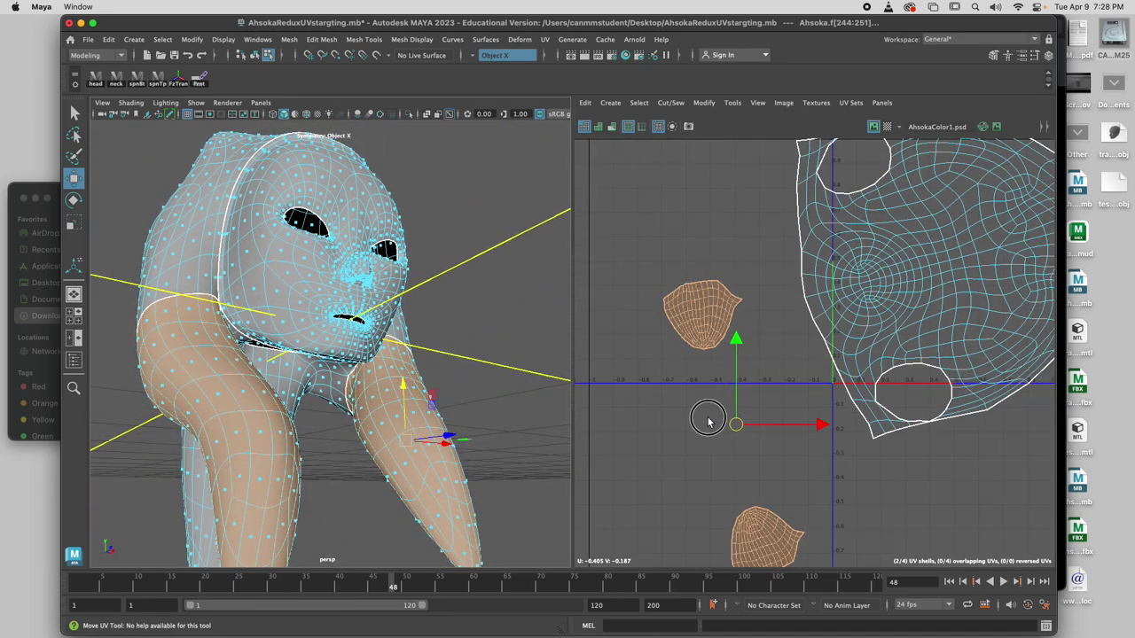
left_click(709, 421)
left_click(758, 537)
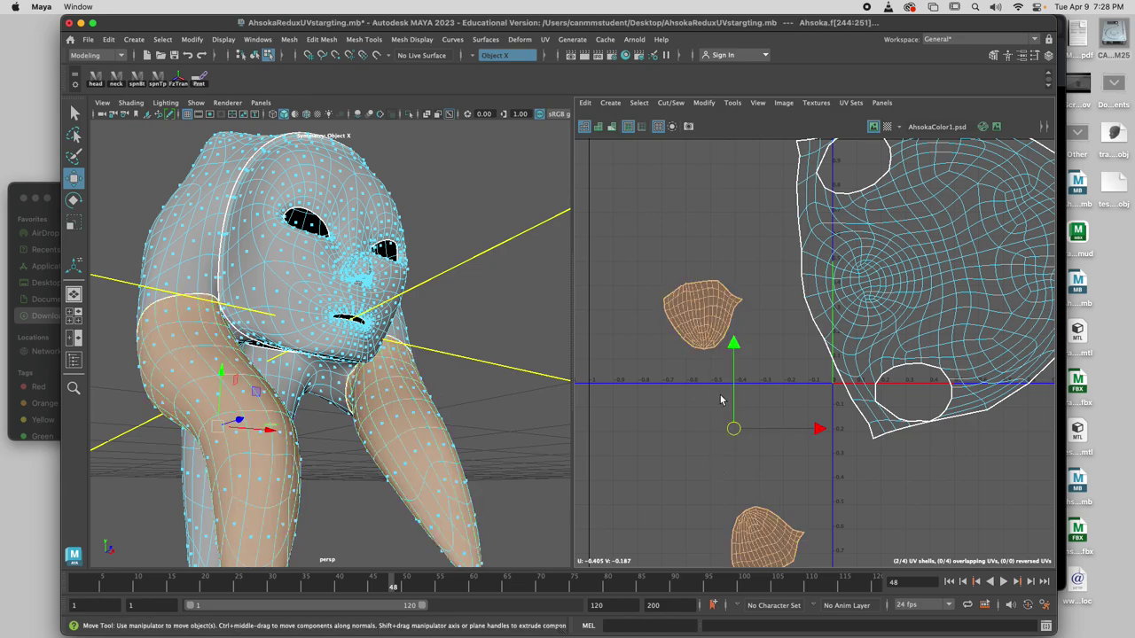
scroll(812, 370, "down", 2)
left_click(855, 272)
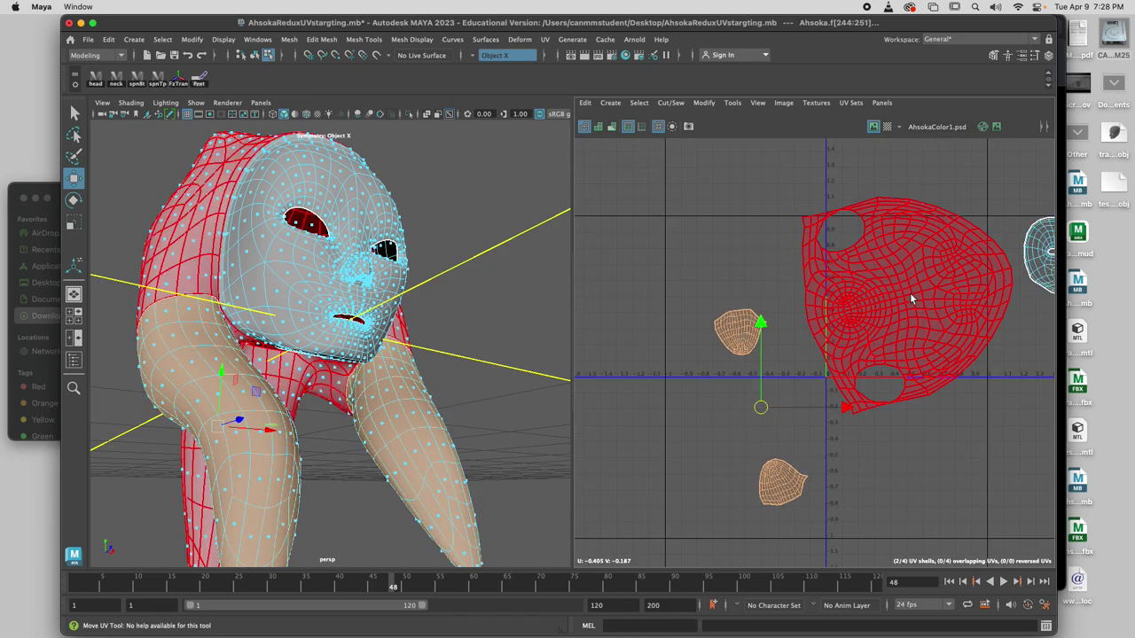
middle_click_drag(912, 300, 856, 288, "alt")
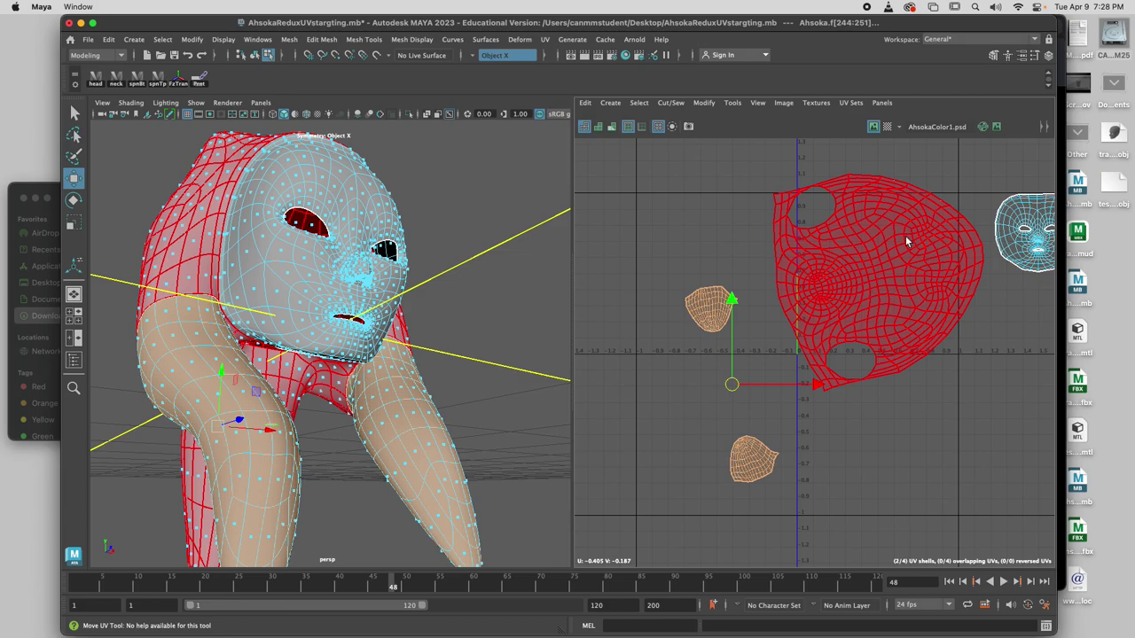
Step: Switch to edge selection on the headpiece and select the edge ring running around the base of its two horns
left_click_drag(178, 301, 215, 329, "alt")
right_click(263, 257)
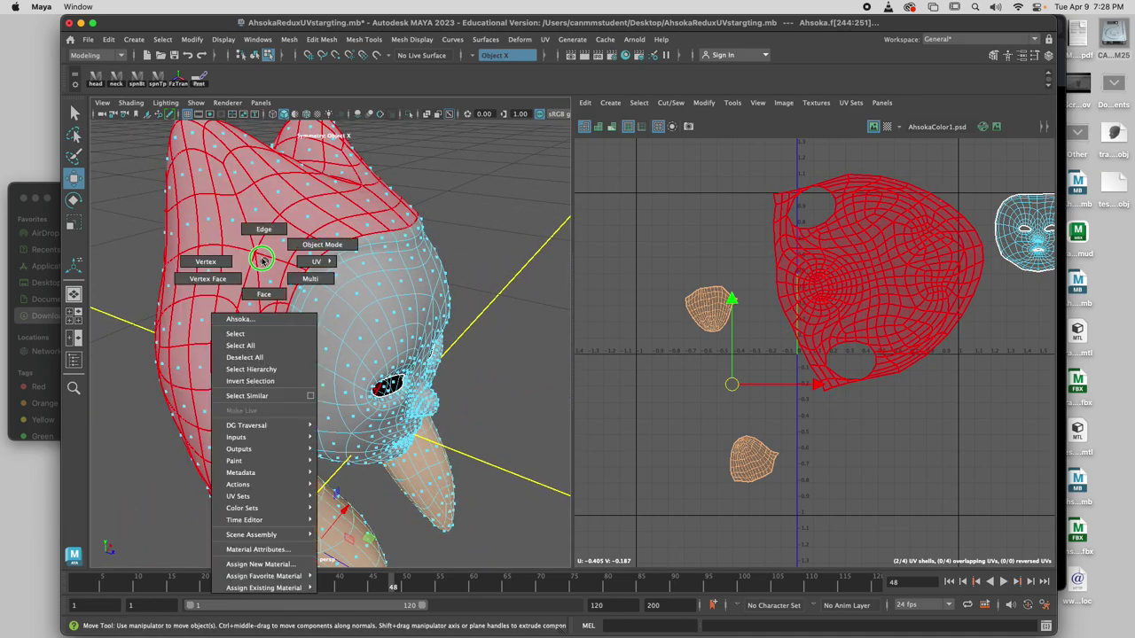
left_click(263, 229)
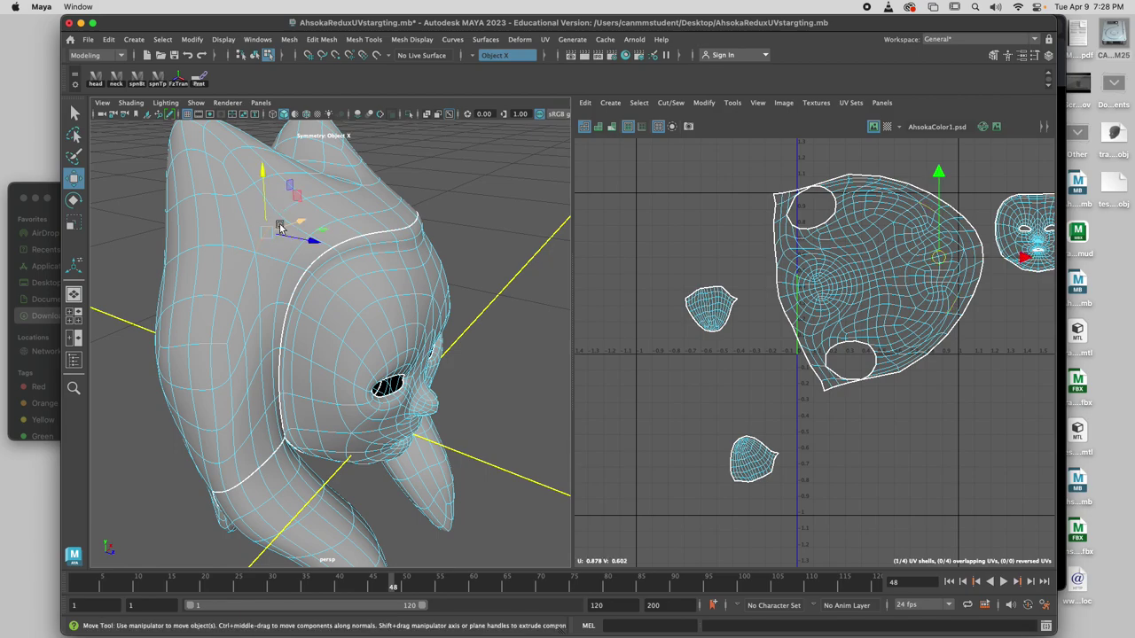
left_click(292, 211, "shift")
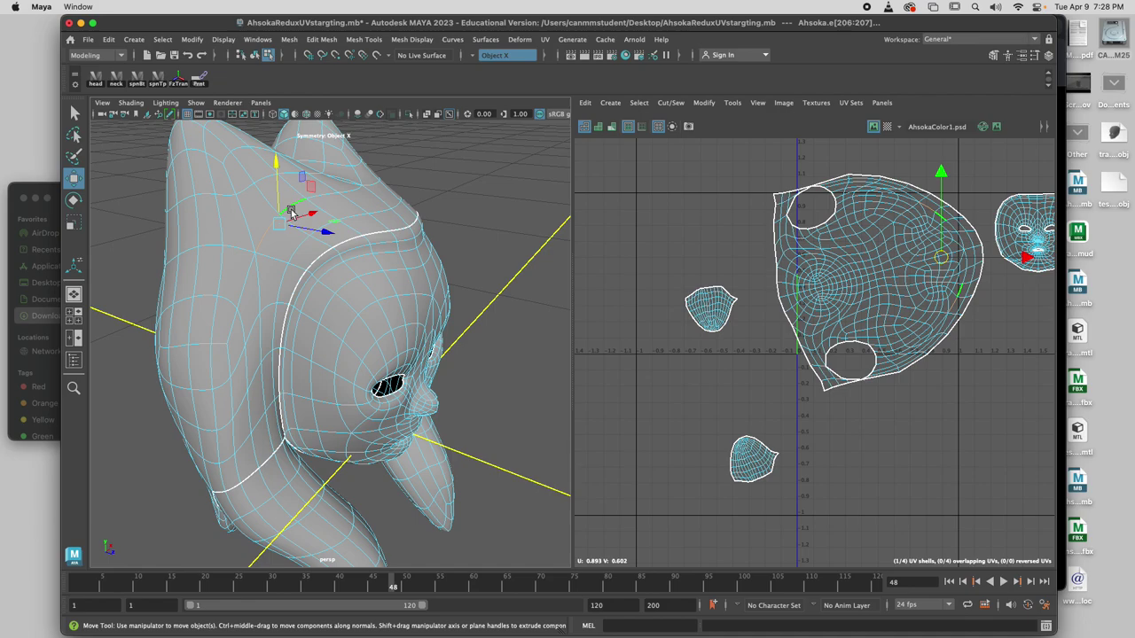
left_click_drag(234, 214, 282, 218, "alt")
left_click(297, 227)
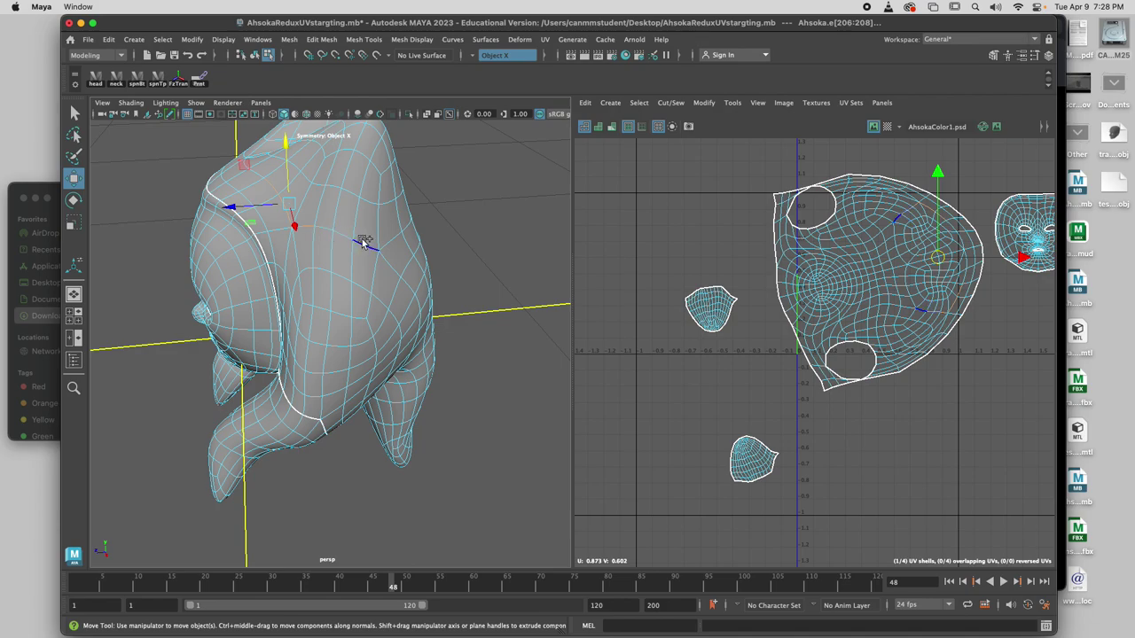
left_click_drag(410, 242, 375, 264, "alt")
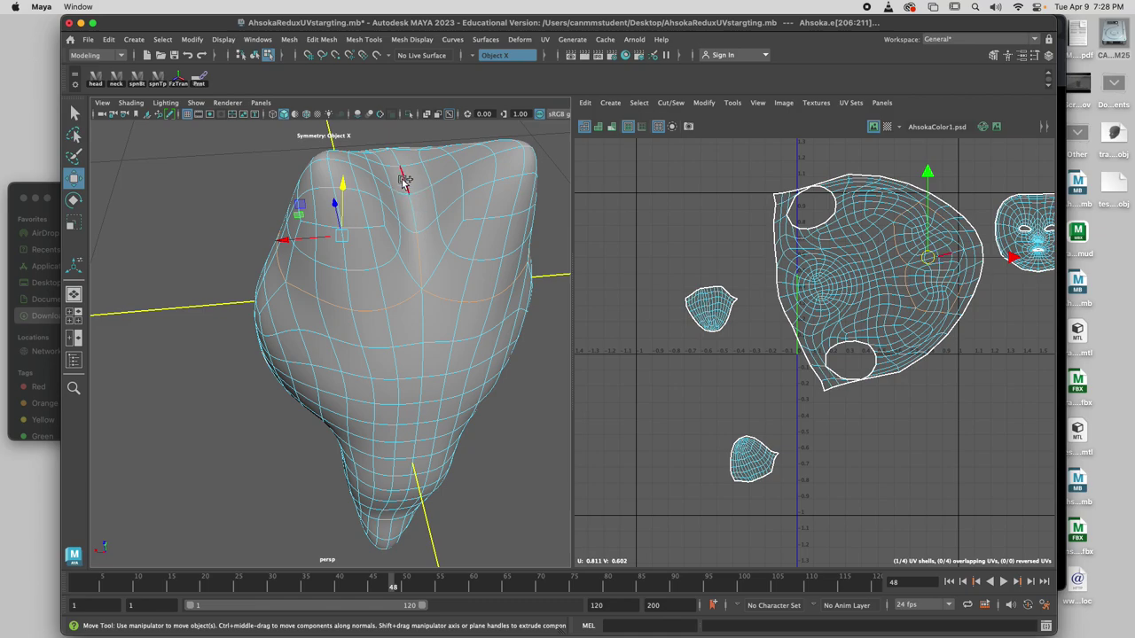
left_click_drag(411, 217, 446, 248, "alt")
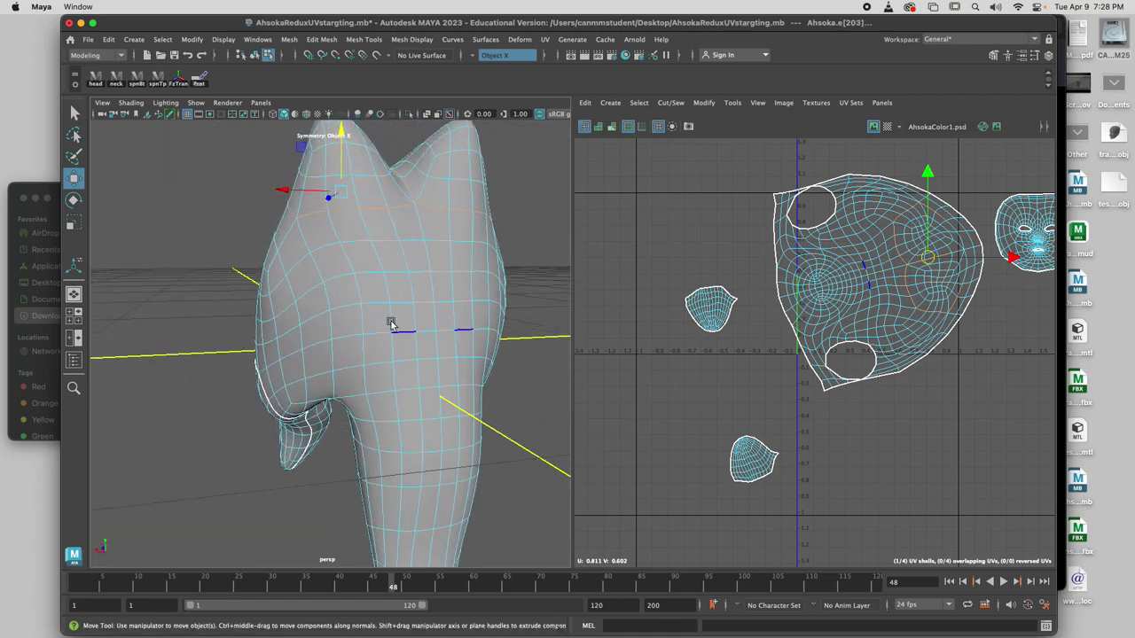
Step: Replace the selection with the horizontal edge line crossing the back of the headpiece below the horns
left_click(346, 308)
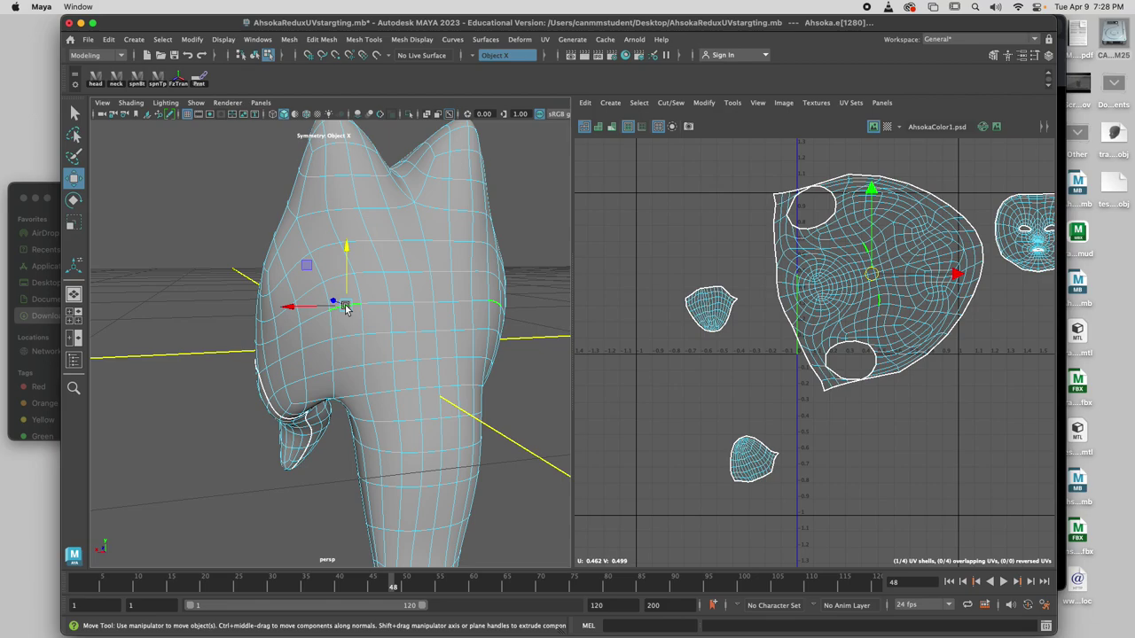
left_click(349, 306)
left_click(371, 305)
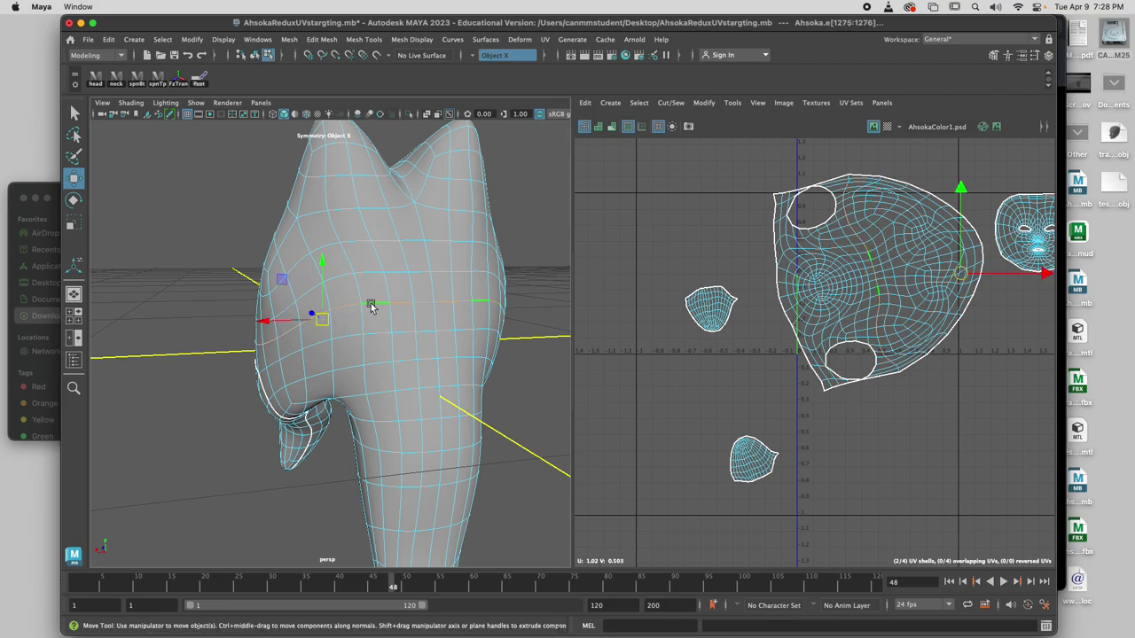
Step: Inspect the head from the front and sides, checking where the headpiece and head-tail seams run
scroll(351, 366, "down", 5)
left_click_drag(349, 367, 441, 374, "alt")
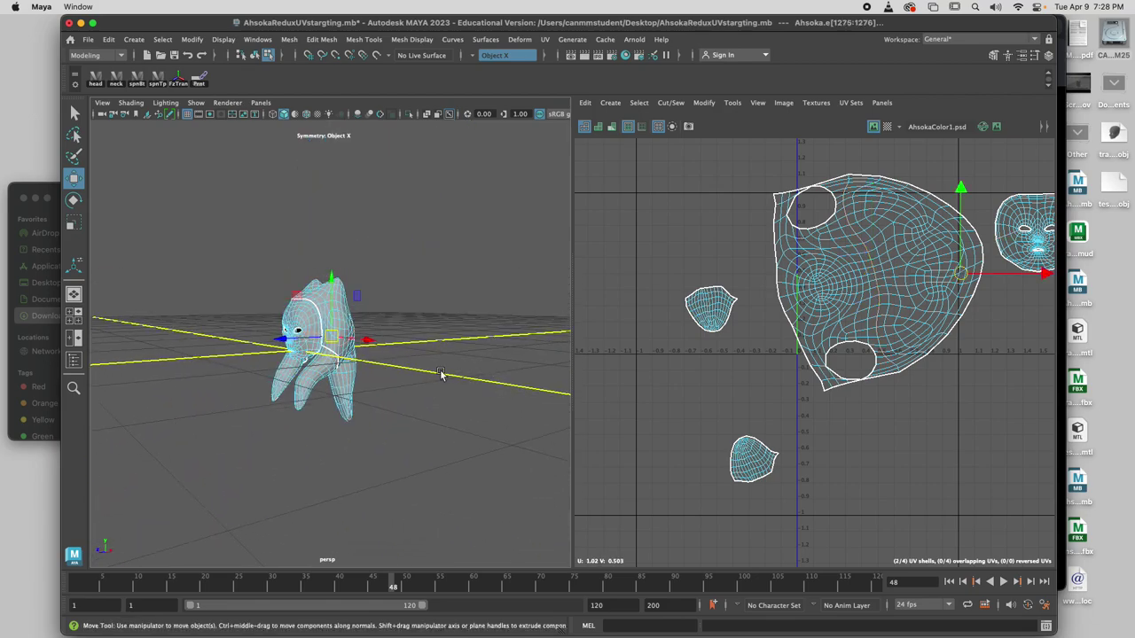
scroll(362, 386, "up", 5)
scroll(362, 389, "up", 6)
left_click_drag(281, 375, 333, 387, "alt")
scroll(329, 385, "down", 8)
scroll(346, 270, "up", 5)
scroll(346, 270, "down", 5)
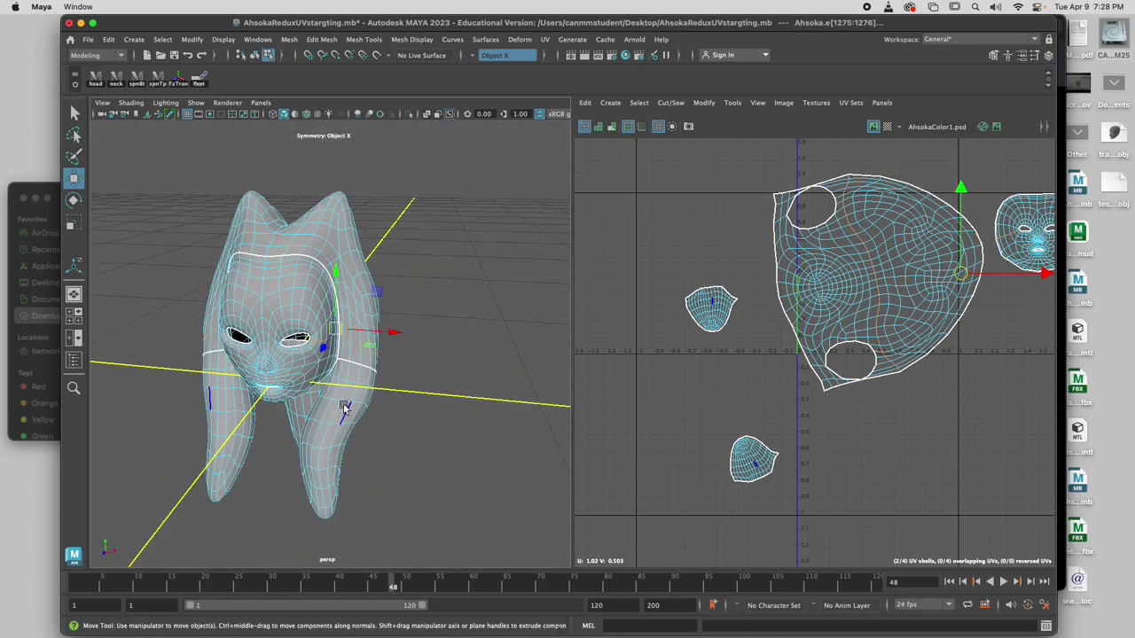
Step: Examine the edge flow on the front head tails, between the two horns and along the side tail
left_click(346, 406)
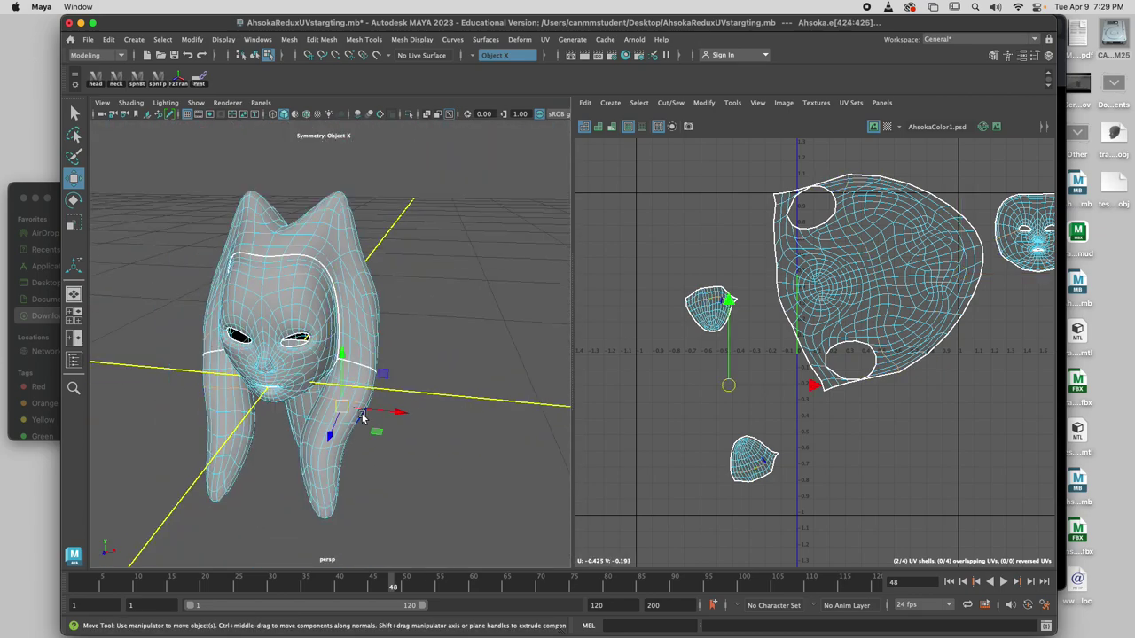
scroll(360, 377, "up", 6)
middle_click_drag(344, 315, 383, 429, "alt")
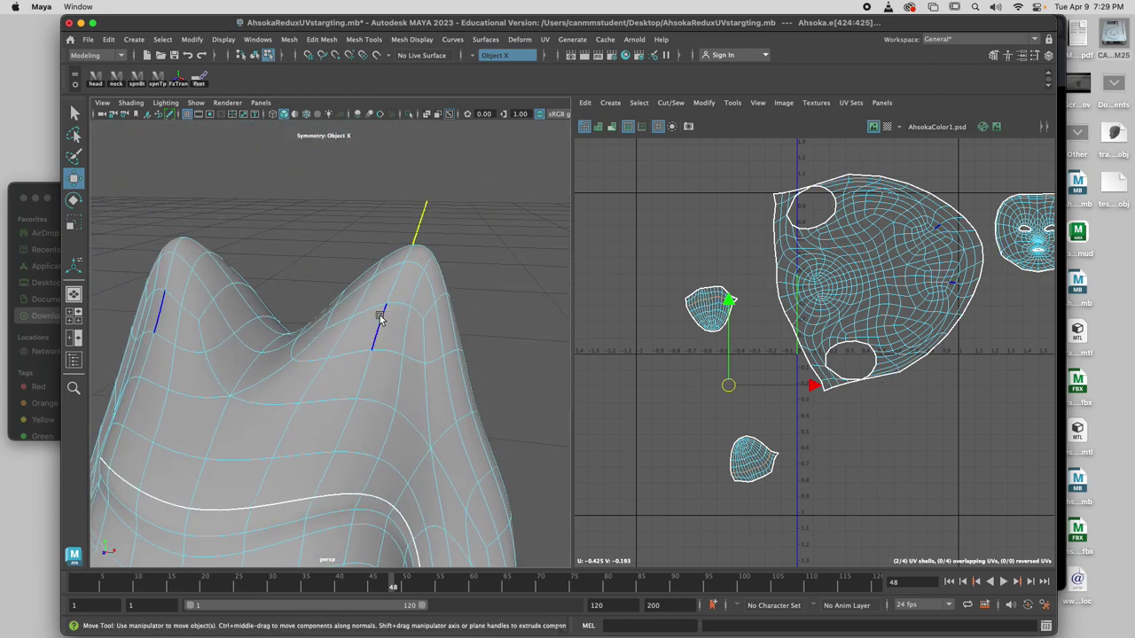
left_click_drag(303, 350, 344, 370, "alt")
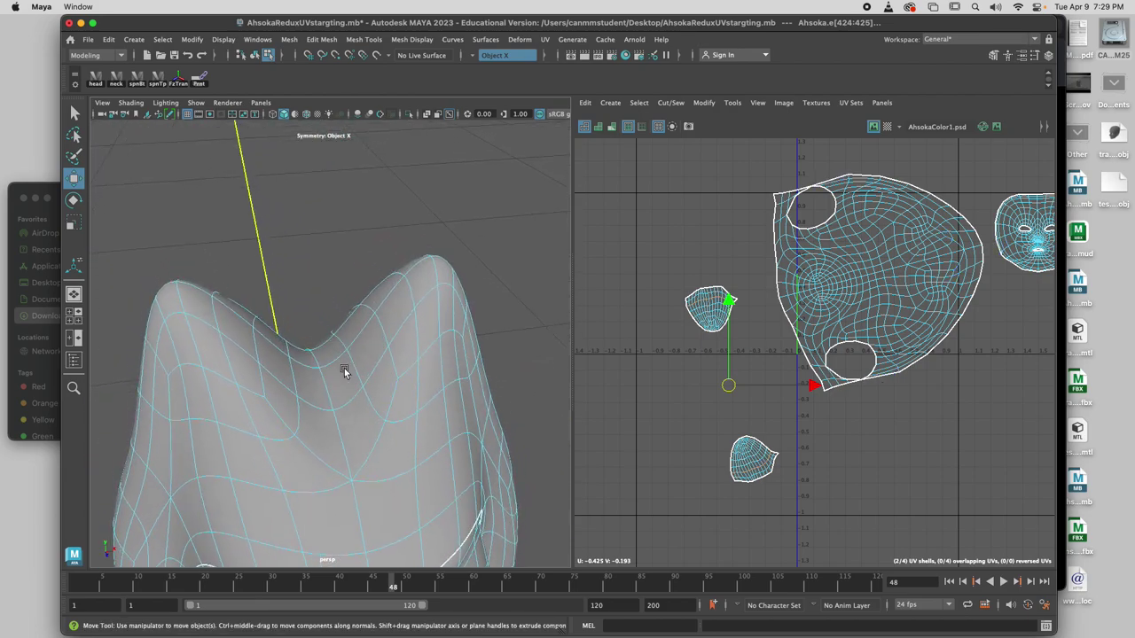
left_click(356, 372)
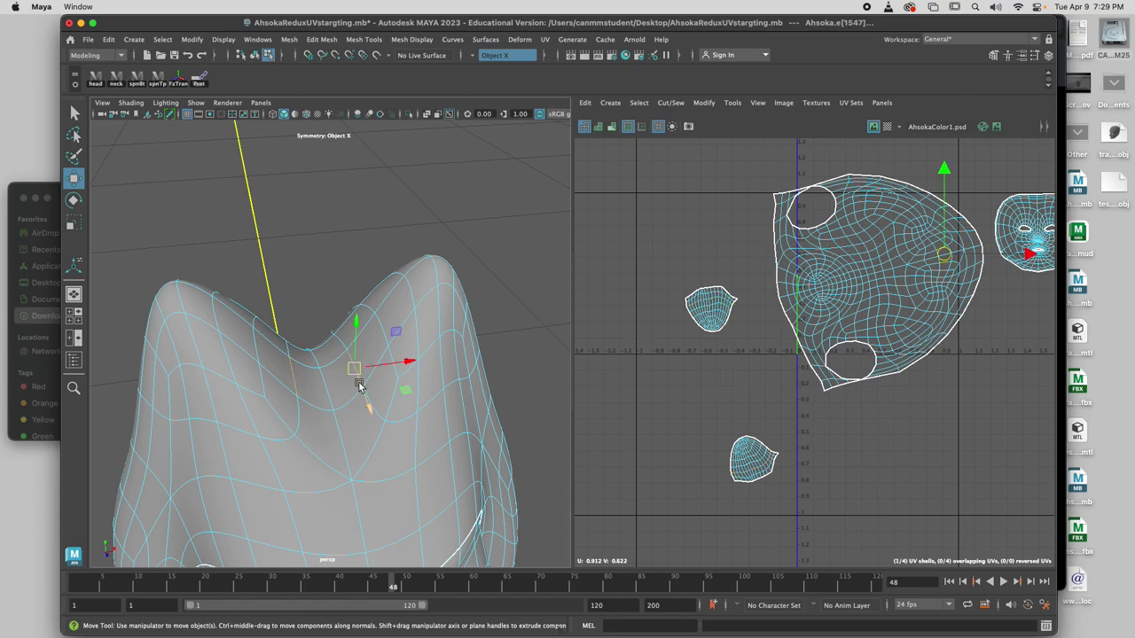
left_click_drag(346, 385, 491, 362, "alt")
middle_click_drag(453, 426, 486, 120, "alt")
left_click_drag(364, 266, 433, 270)
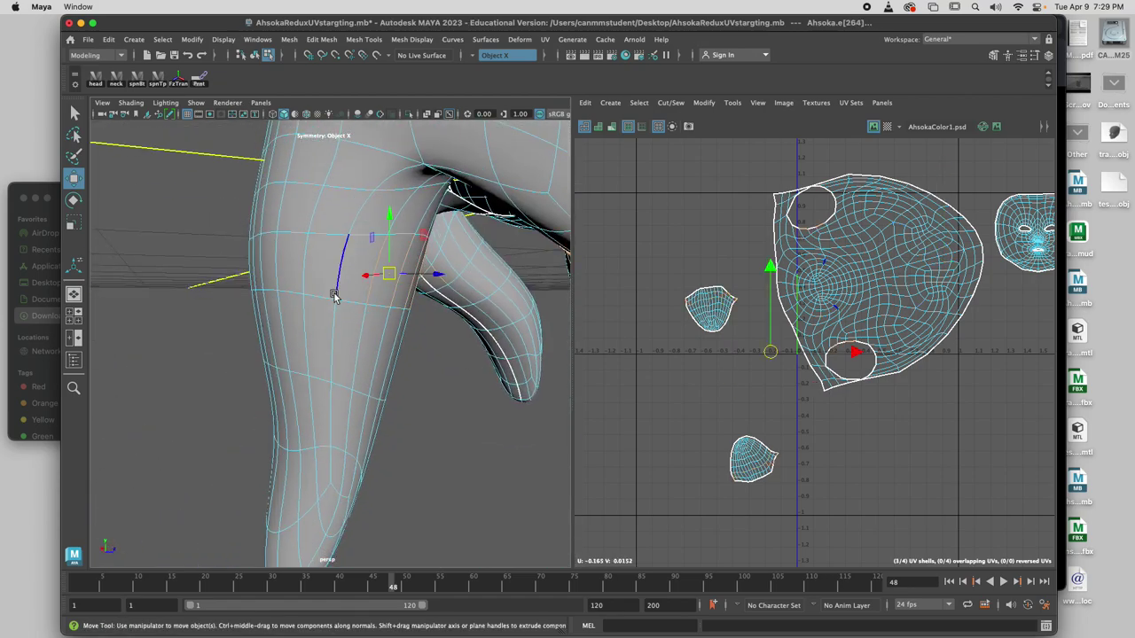
Step: Examine the edge loops running around and down the back head tail
left_click_drag(335, 296, 438, 305, "alt")
left_click(238, 162)
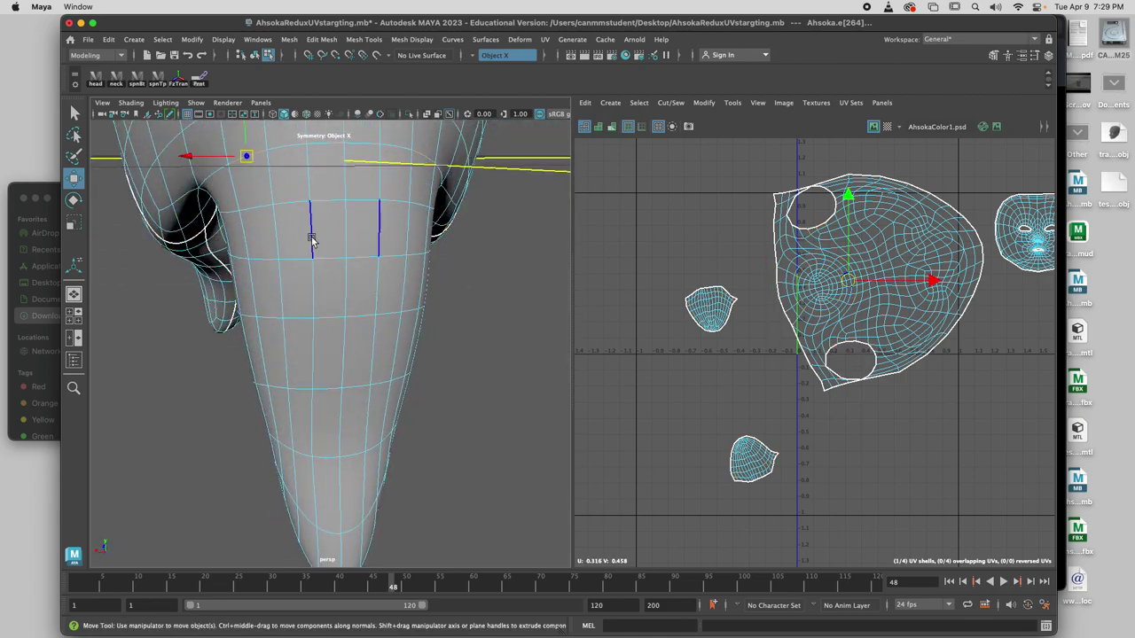
left_click_drag(312, 238, 258, 240, "alt")
left_click_drag(363, 162, 347, 171)
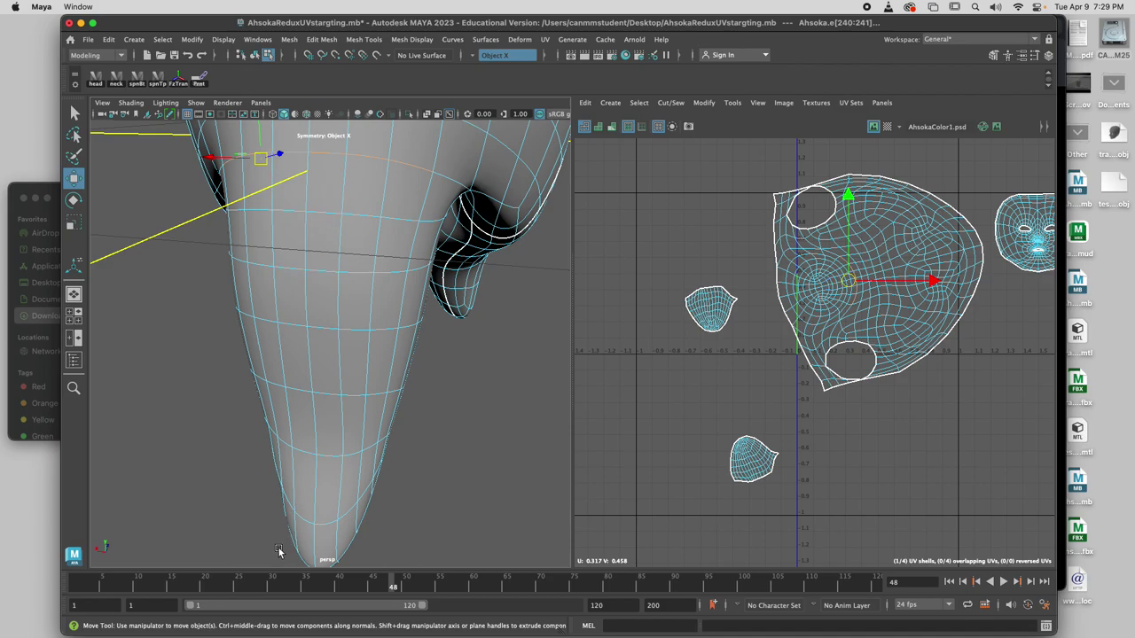
left_click(314, 491)
left_click_drag(314, 491, 351, 290, "alt")
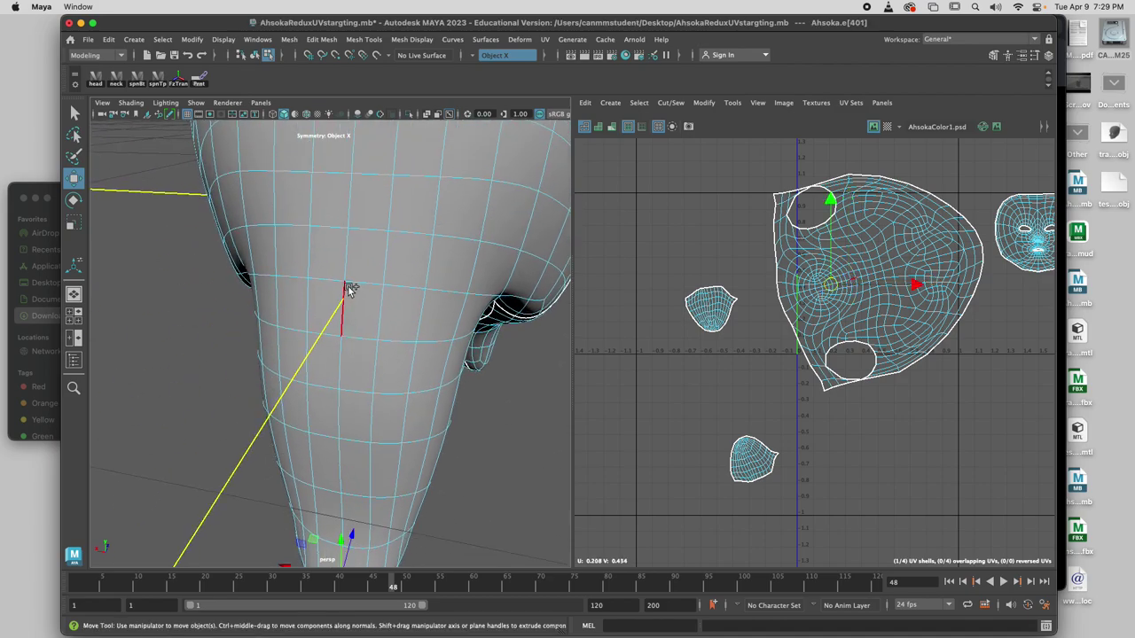
left_click(351, 209)
scroll(353, 277, "down", 6)
scroll(338, 333, "up", 3)
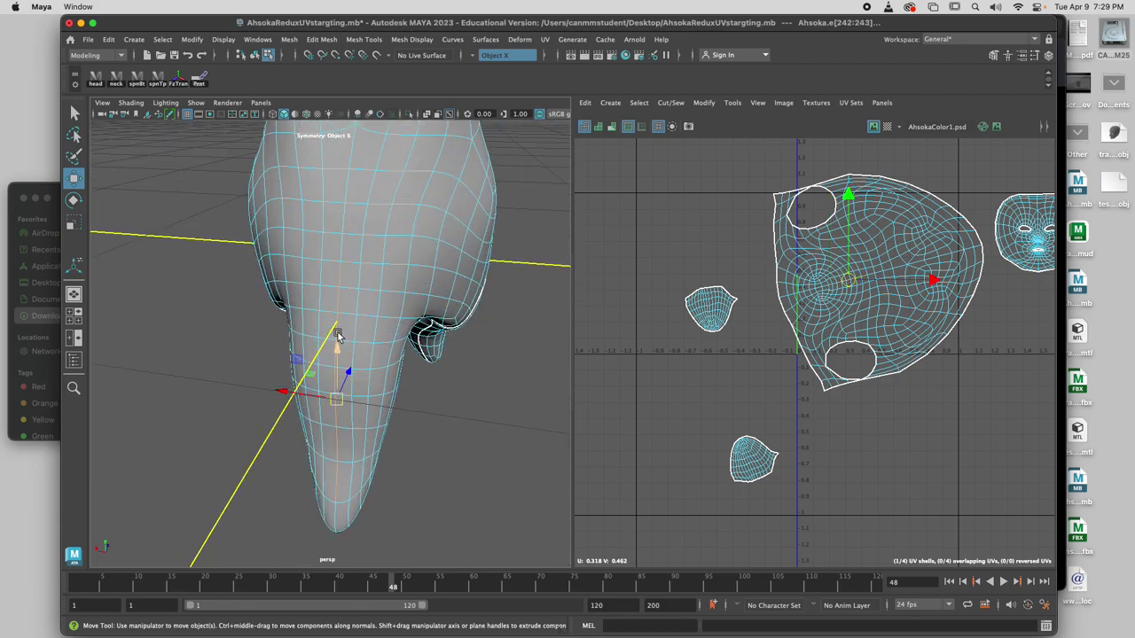
Step: Try to select a strip of faces down the middle of the back head tail with Object X symmetry on
mouse_move(346, 236)
right_mouse_down()
mouse_move(339, 210)
mouse_move(344, 266)
mouse_move(353, 252)
right_mouse_up()
left_click(353, 252)
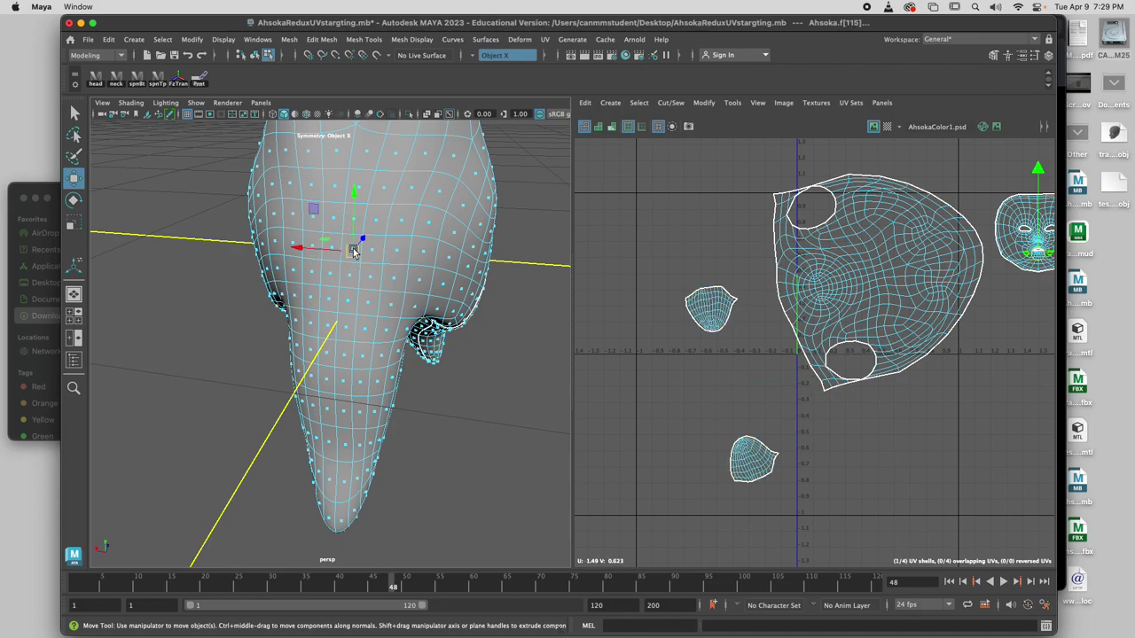
left_click_drag(346, 255, 351, 250)
key("q")
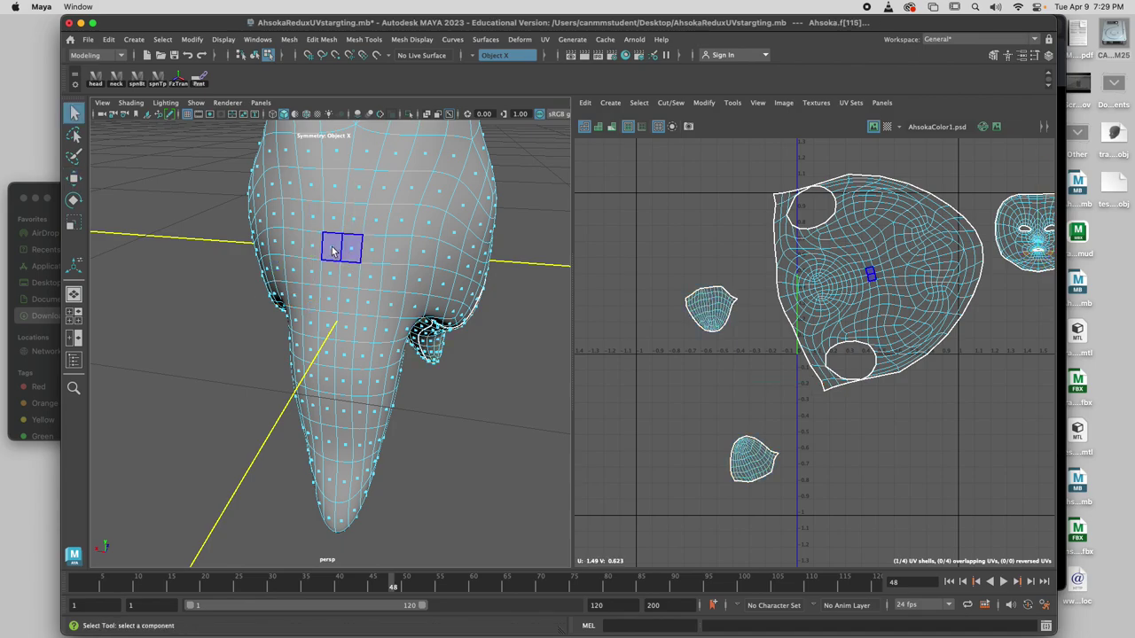
left_click(328, 252)
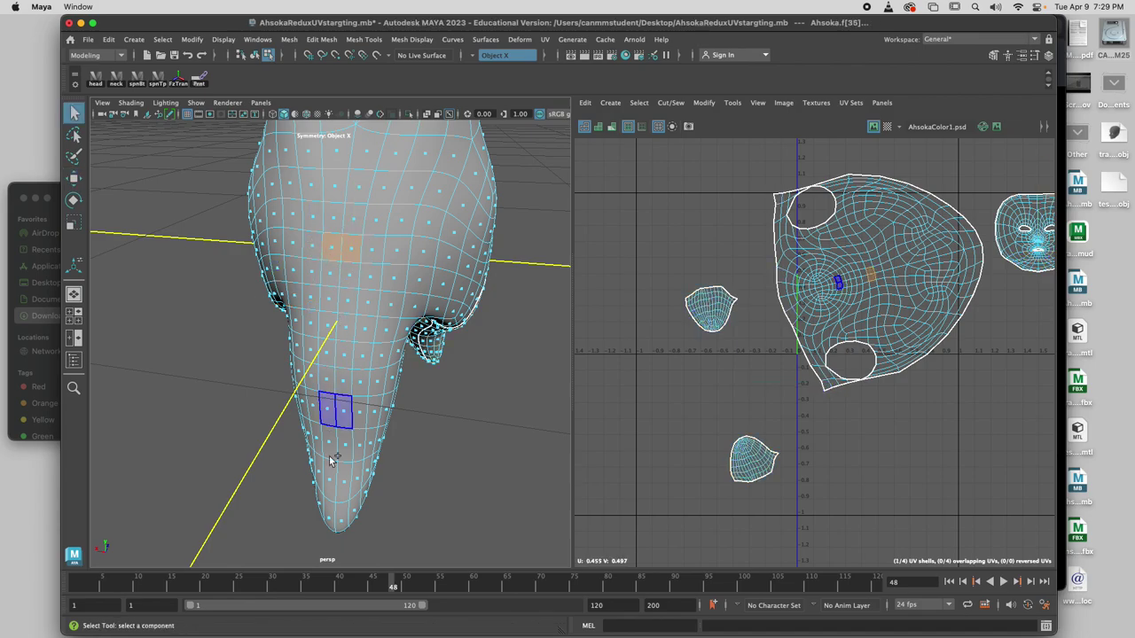
double_click(342, 482, "shift")
left_click(342, 486)
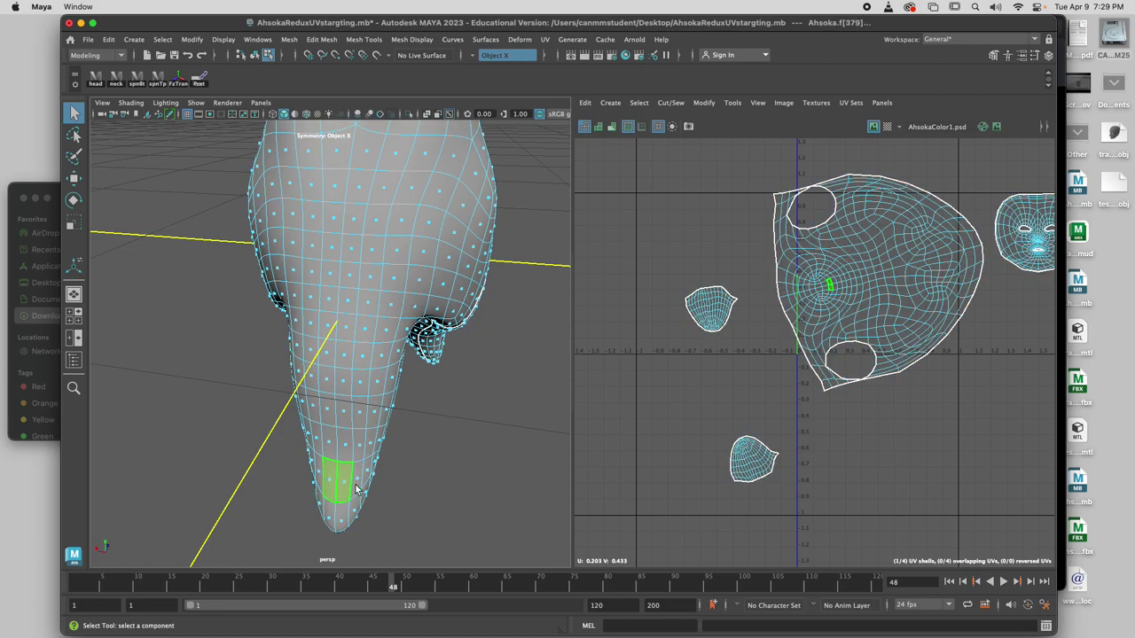
left_click_drag(342, 486, 440, 483, "alt")
left_click(353, 242)
double_click(354, 242)
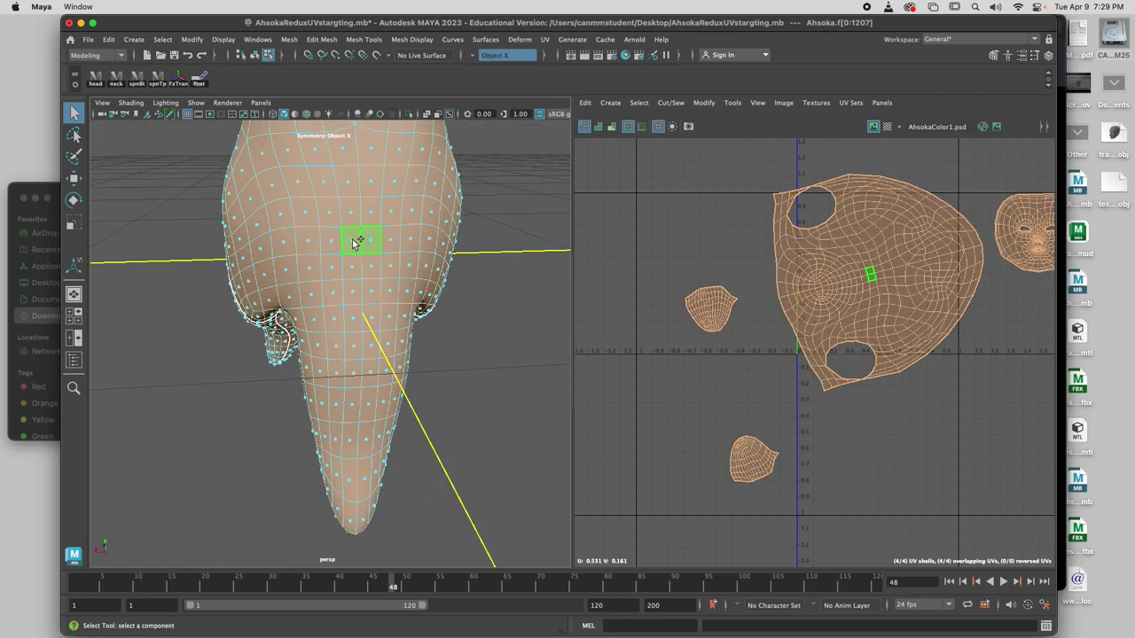
Step: Turn symmetry off and select a single column of faces down the middle of the back head tail
left_click(505, 55)
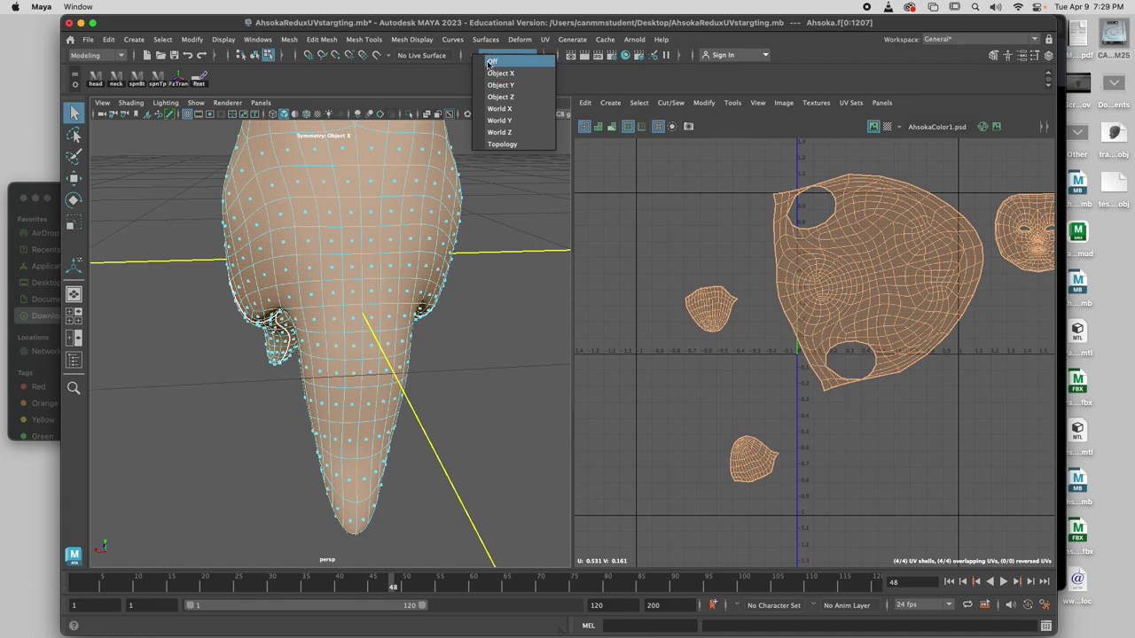
left_click(493, 62)
left_click(459, 305)
left_click(354, 261)
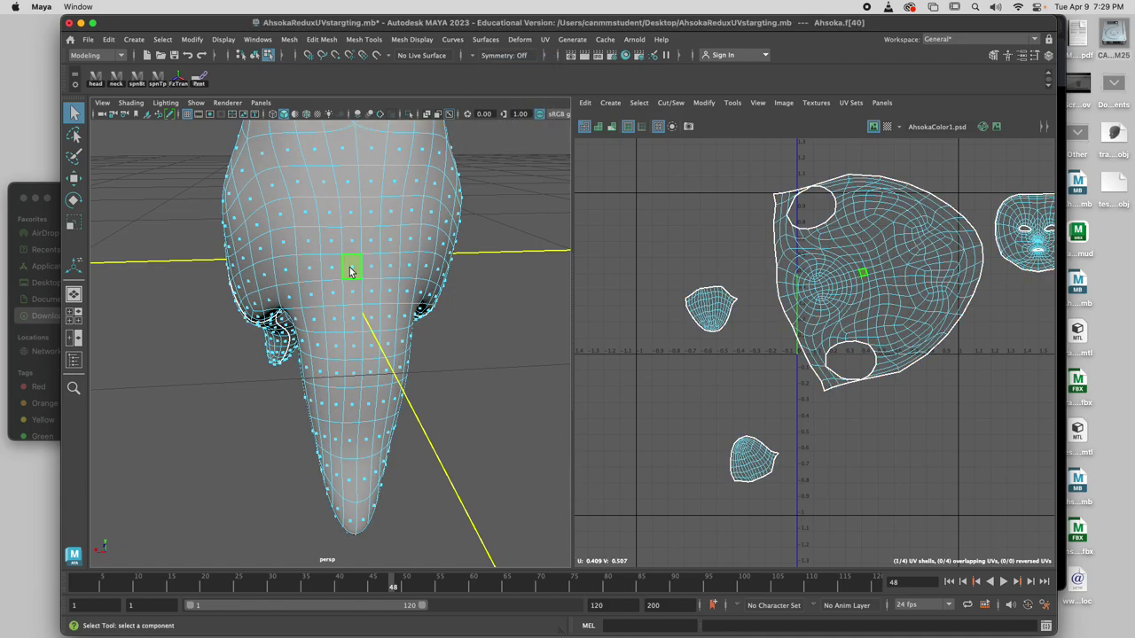
double_click(350, 483, "shift")
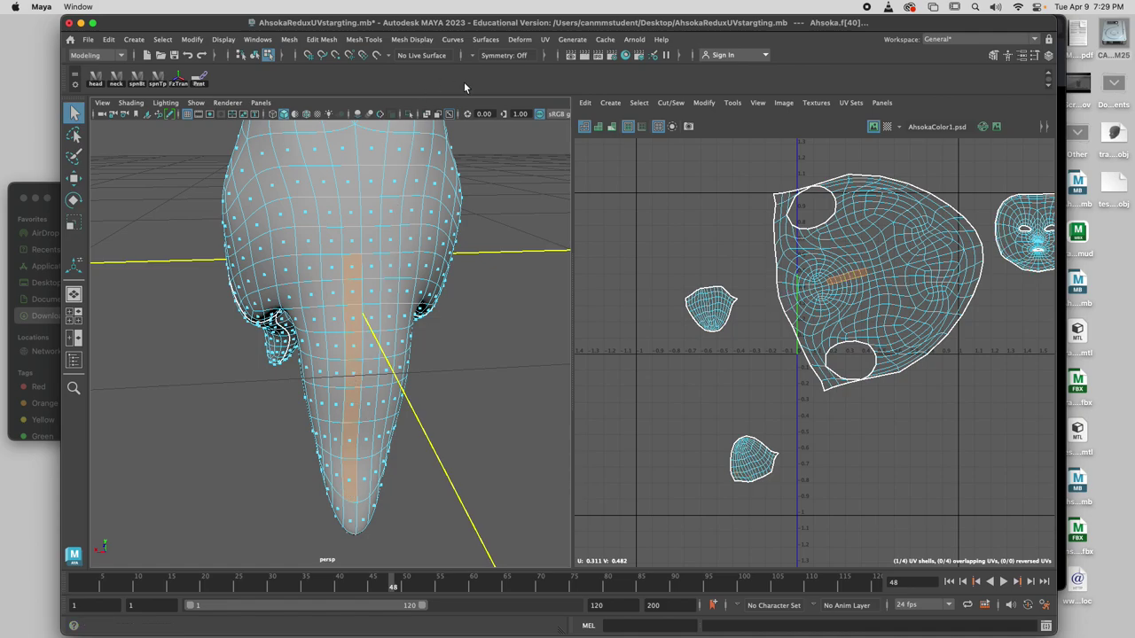
Step: Turn Object X symmetry back on and select the mirrored strip of faces down the back head tail
left_click(476, 58)
left_click(501, 71)
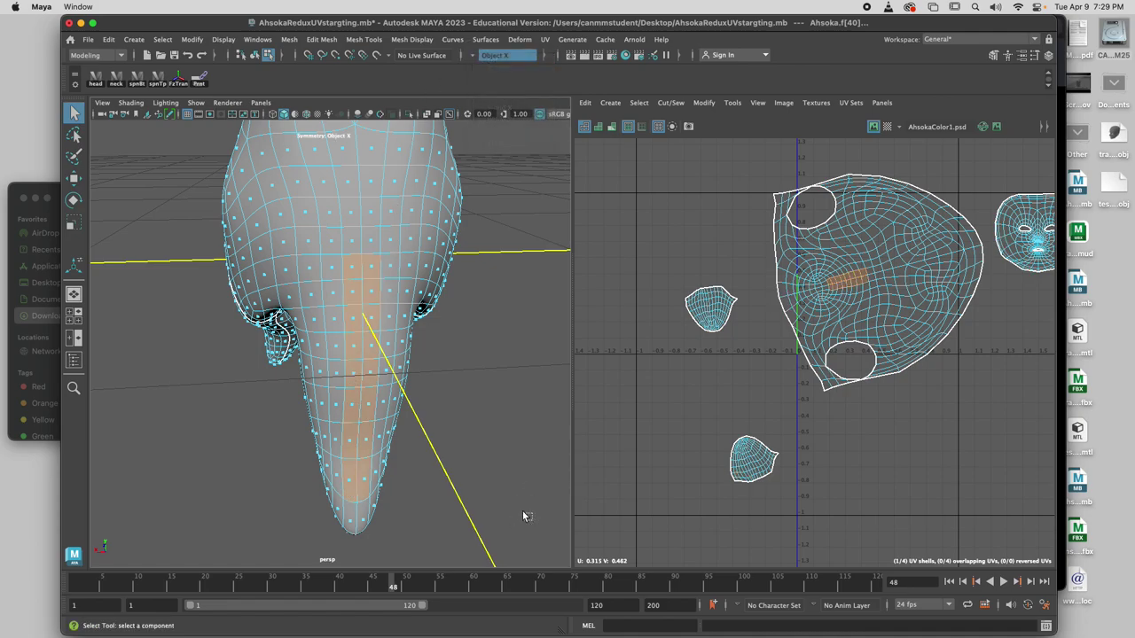
left_click(354, 271)
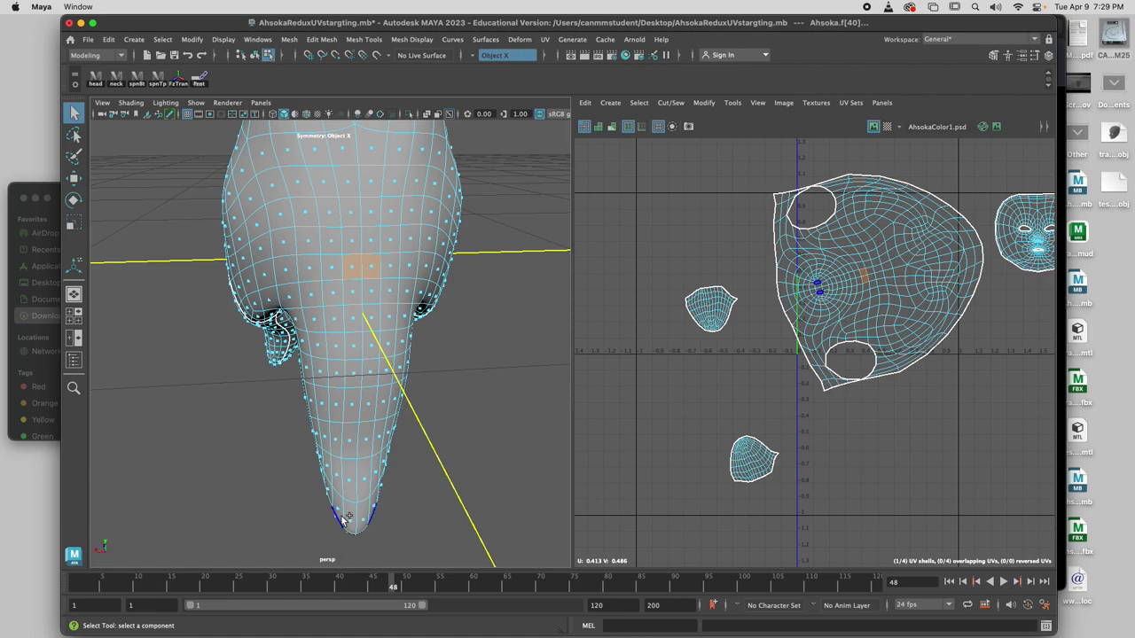
double_click(351, 484, "shift")
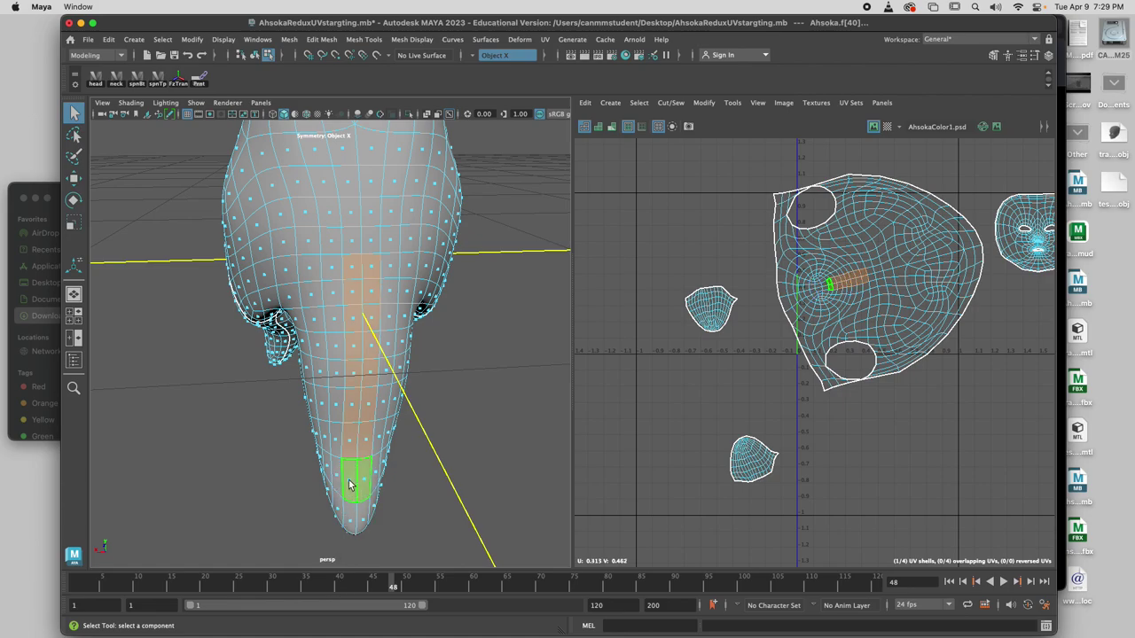
left_click(373, 186)
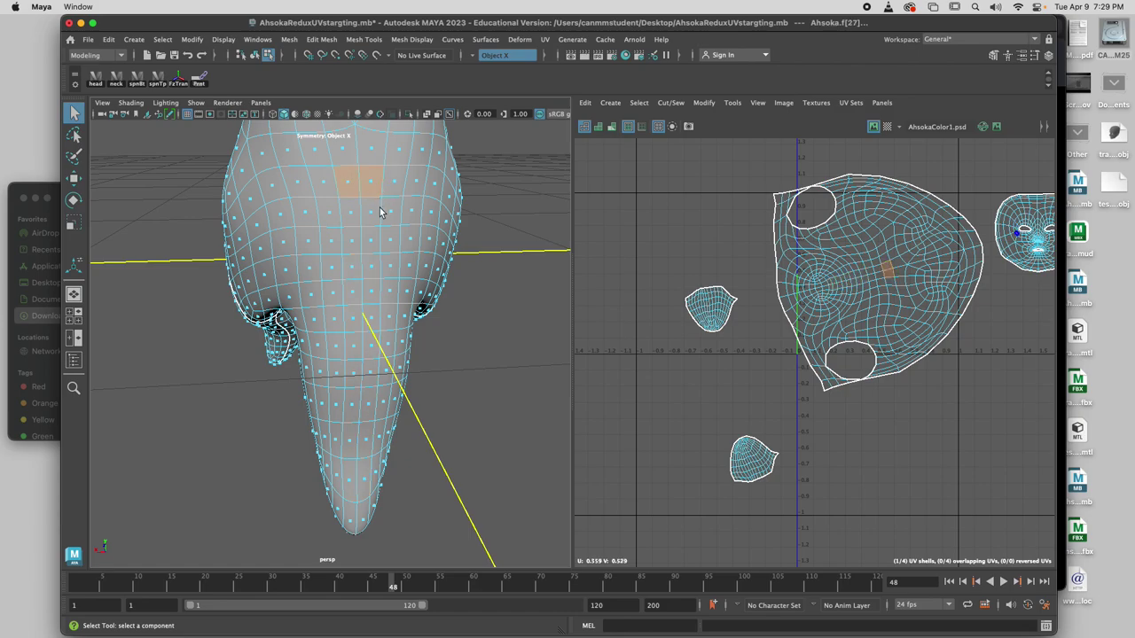
Step: Switch to edge selection and pick a front edge in the dip between the two horns
left_click_drag(380, 212, 248, 218, "alt")
right_click_drag(225, 173, 199, 144)
left_click_drag(224, 235, 233, 259, "alt")
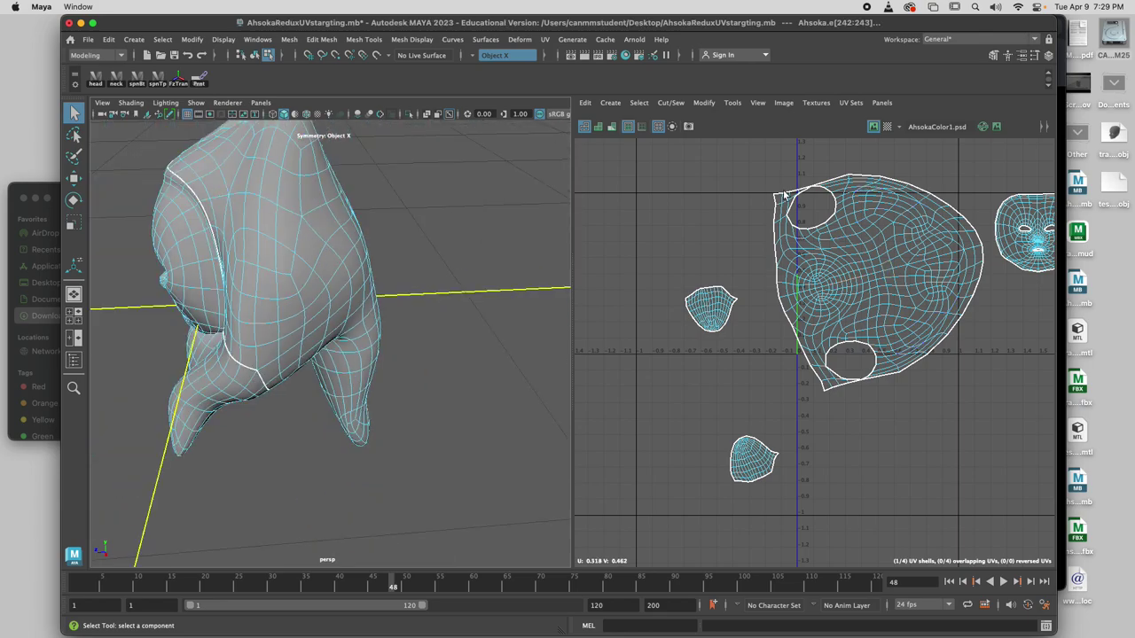
left_click_drag(312, 218, 328, 242, "alt")
left_click(316, 242)
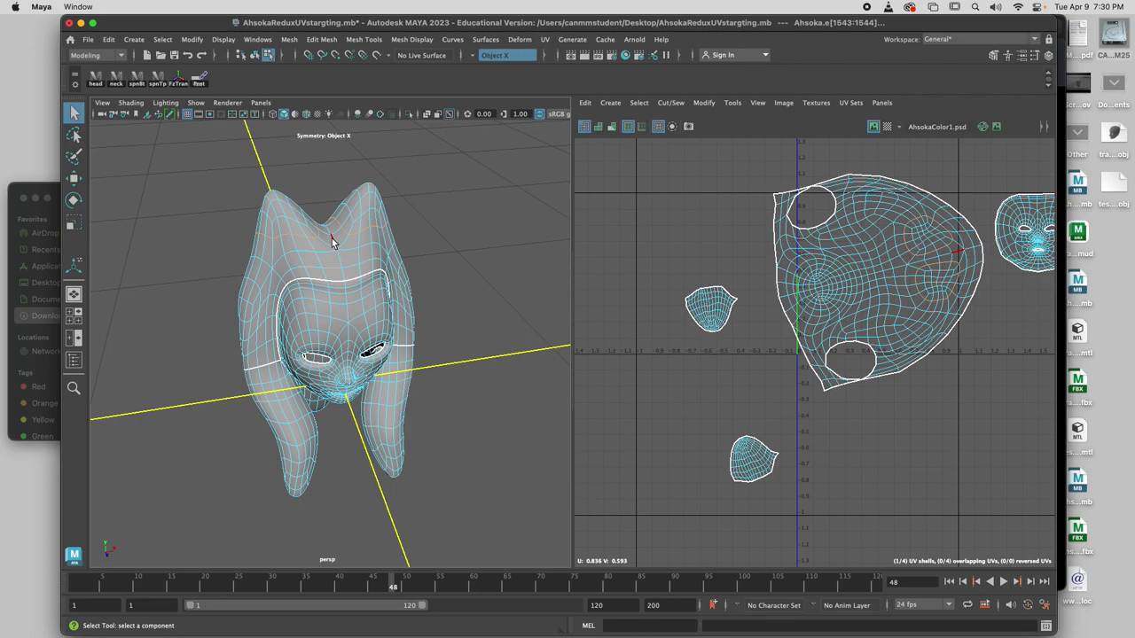
left_click(332, 242)
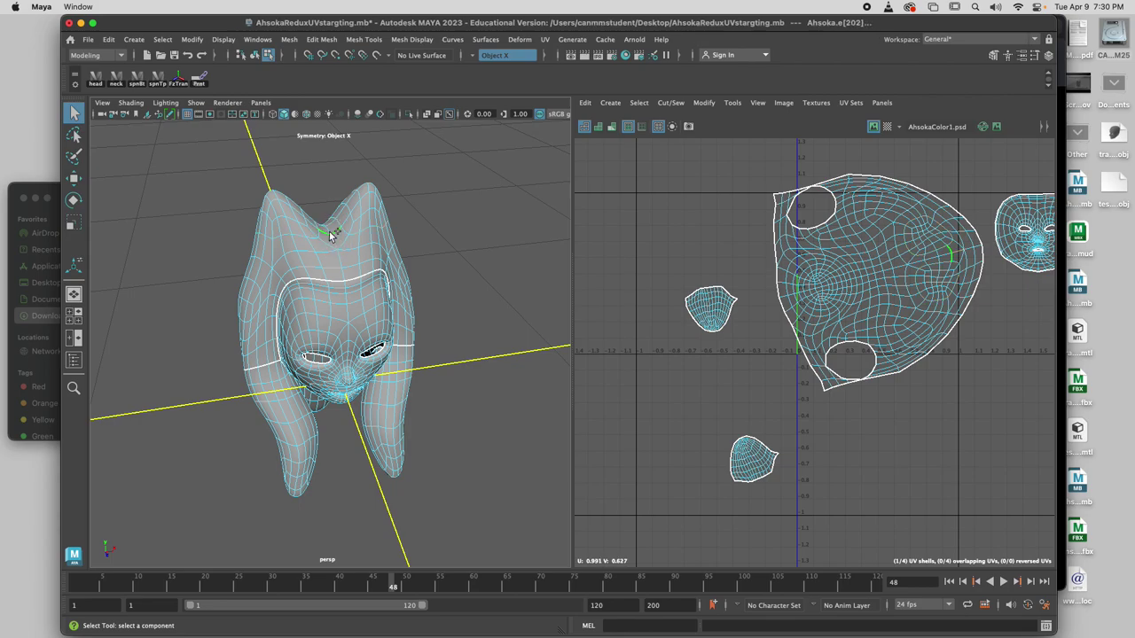
Step: Select the edges along the centre line running between the two horns
left_click_drag(329, 231, 324, 299, "alt")
left_click(322, 308, "shift")
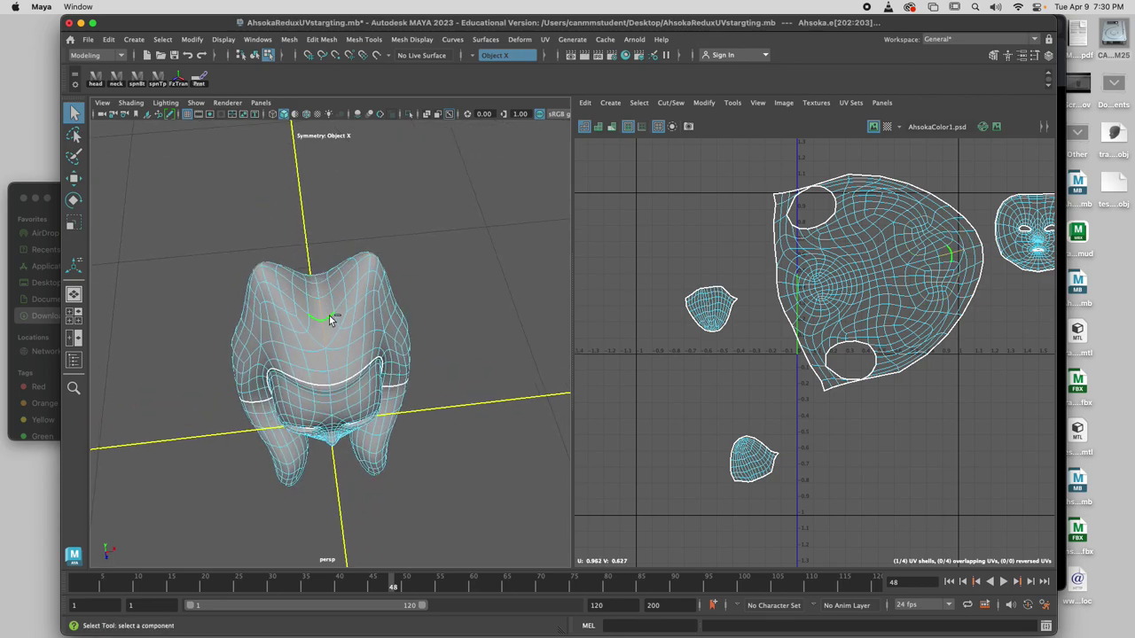
left_click(329, 316, "ctrl")
left_click(316, 282, "shift")
left_click(316, 281, "shift")
left_click(326, 351)
left_click_drag(327, 352, 334, 341, "alt")
left_click(299, 304)
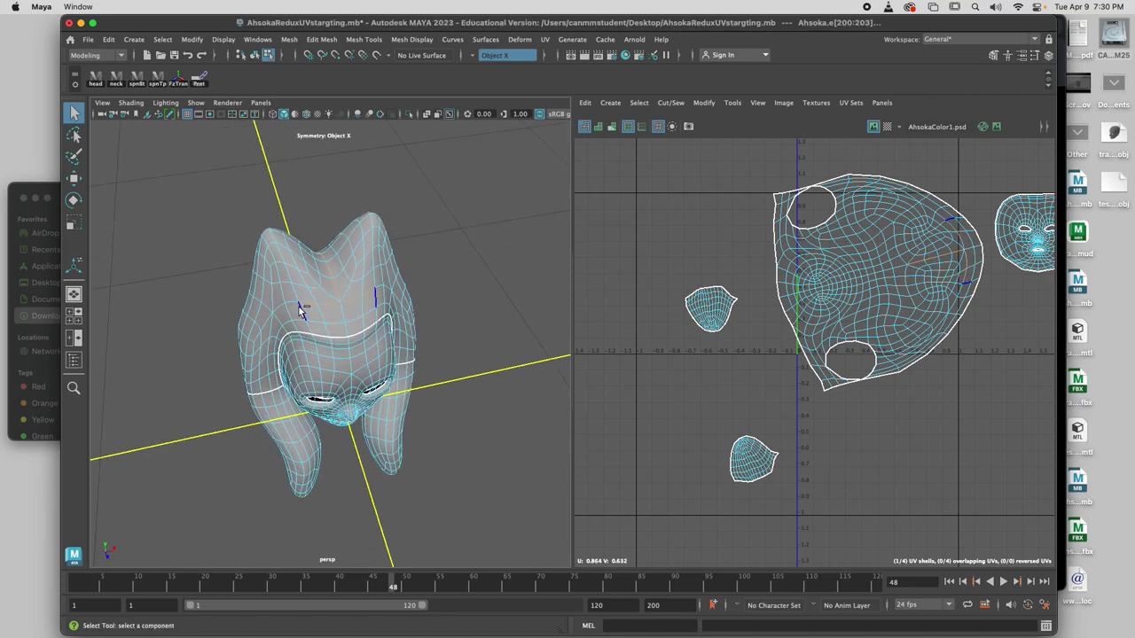
Step: Add the edges around the base of both horns to the selection and cut the UVs along them
left_click(268, 309)
left_click_drag(331, 304, 532, 290, "alt")
left_click(378, 270)
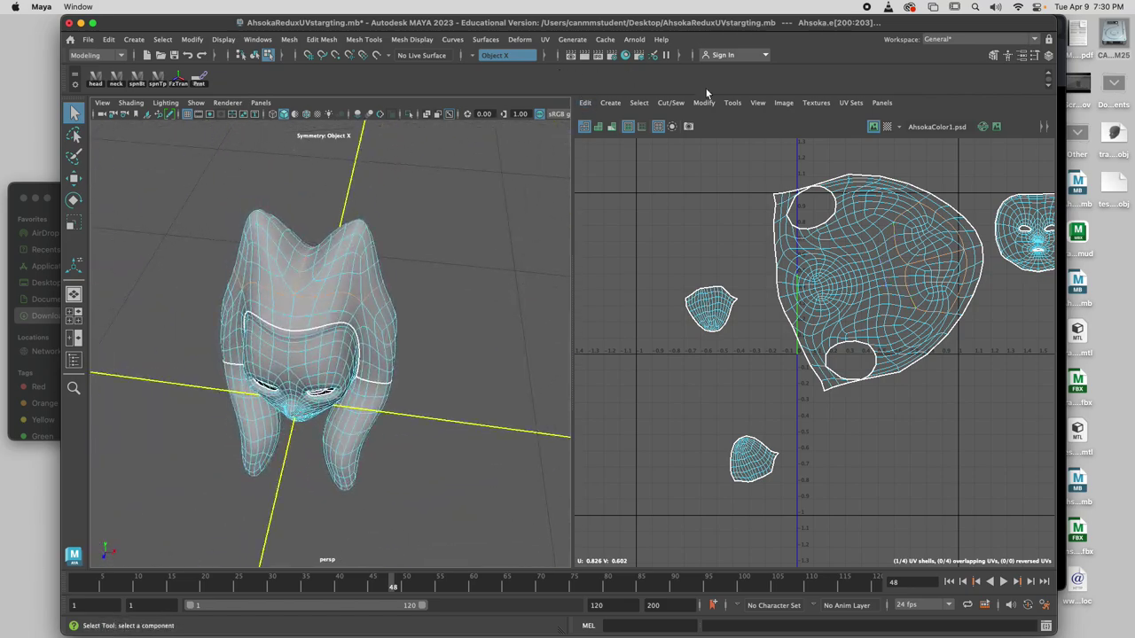
left_click(670, 103)
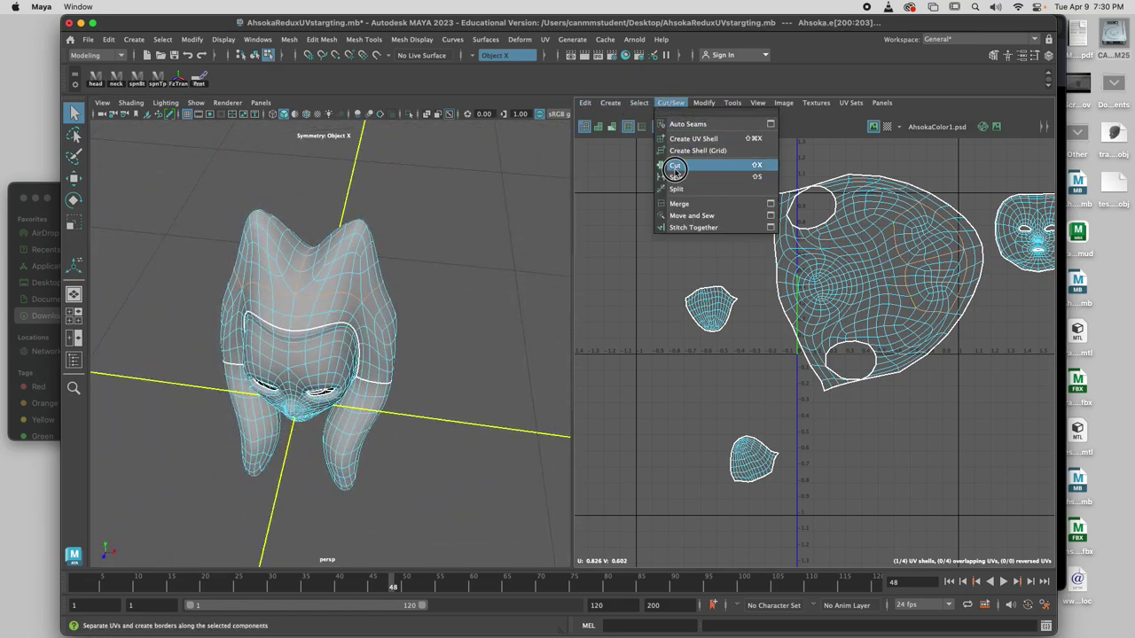
left_click(683, 170)
Step: Unfold the UV shells of both horns and move them out of the head shell into the empty area beside it
right_click_drag(341, 275, 405, 301)
left_click(306, 244)
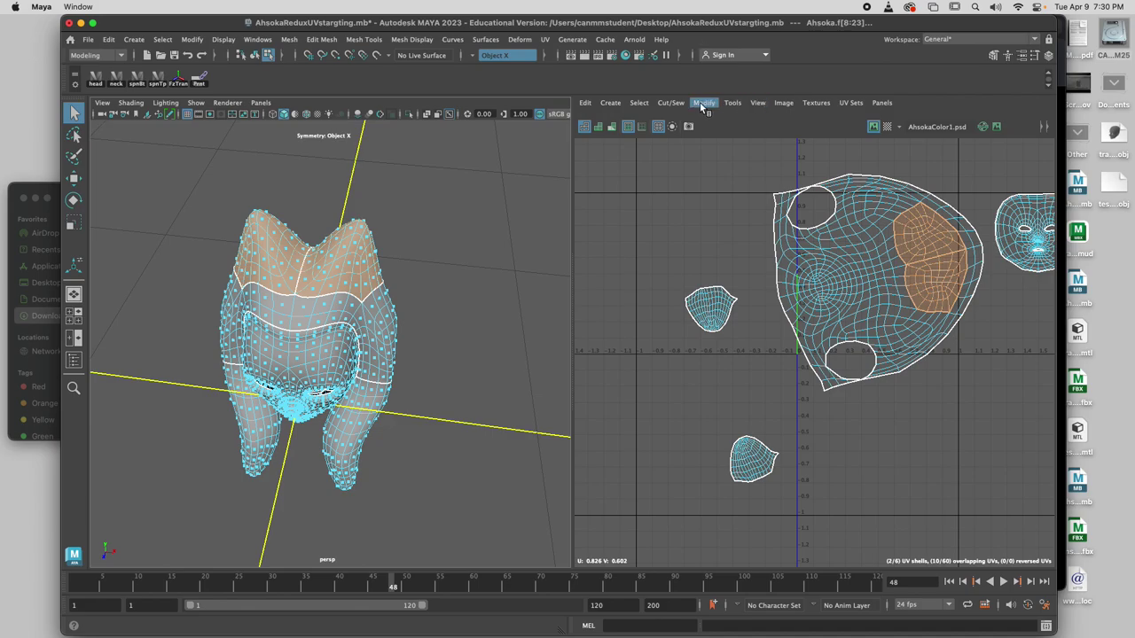
left_click(672, 103)
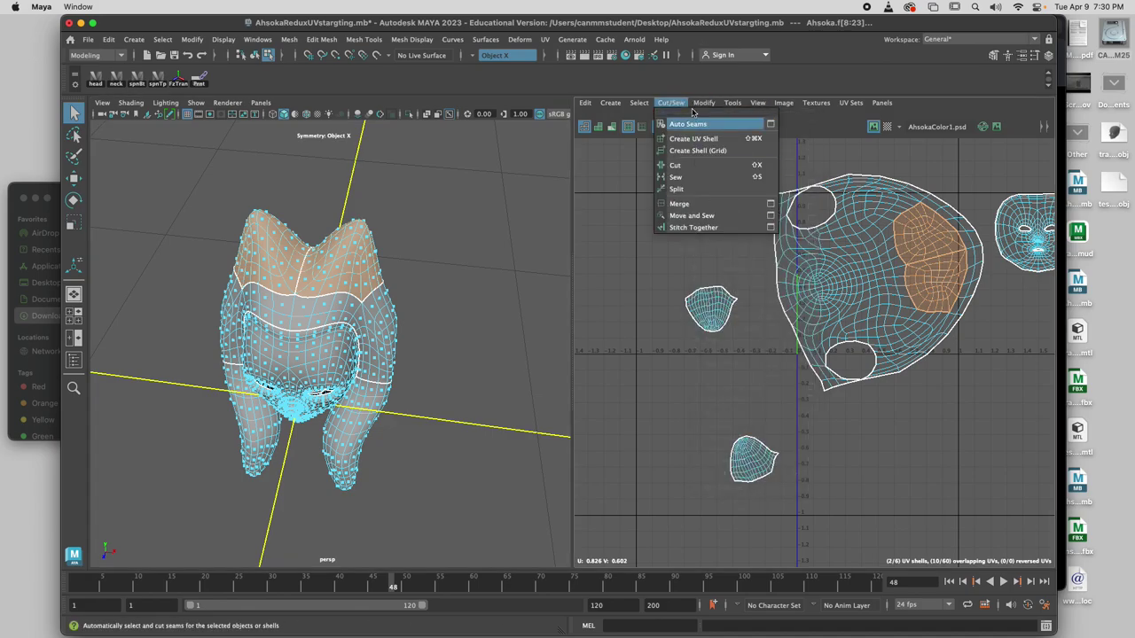
left_click(762, 472)
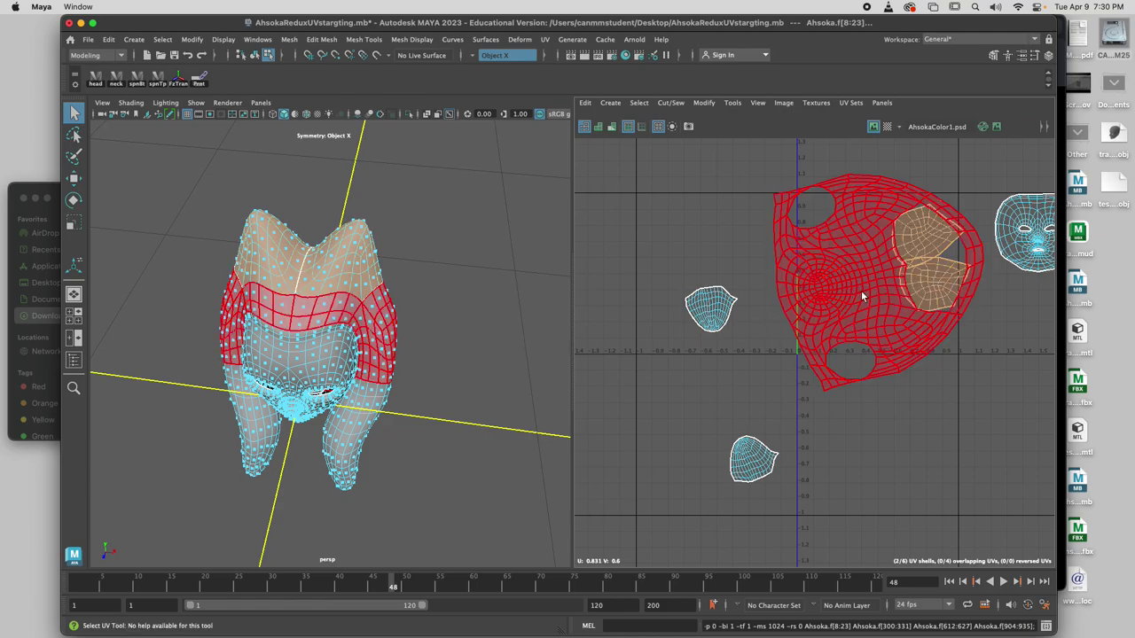
key("w")
left_click_drag(917, 277, 632, 250)
Step: Select the vertical edges down the back of both horns to their base seams and cut the UVs there
mouse_move(363, 315)
left_mouse_down("alt")
mouse_move(509, 307)
mouse_move(446, 274)
mouse_move(367, 320)
mouse_move(290, 397)
mouse_move(367, 312)
left_mouse_up("alt")
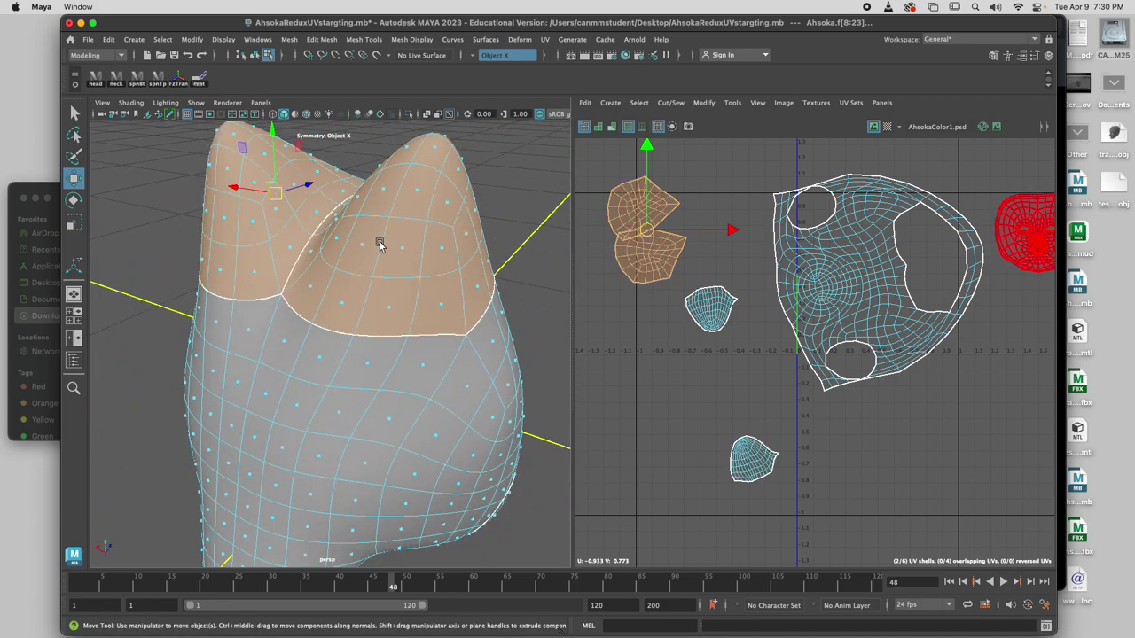
right_click_drag(379, 244, 384, 201)
left_click_drag(411, 169, 433, 186, "alt")
left_click(464, 209)
left_click(453, 263, "shift")
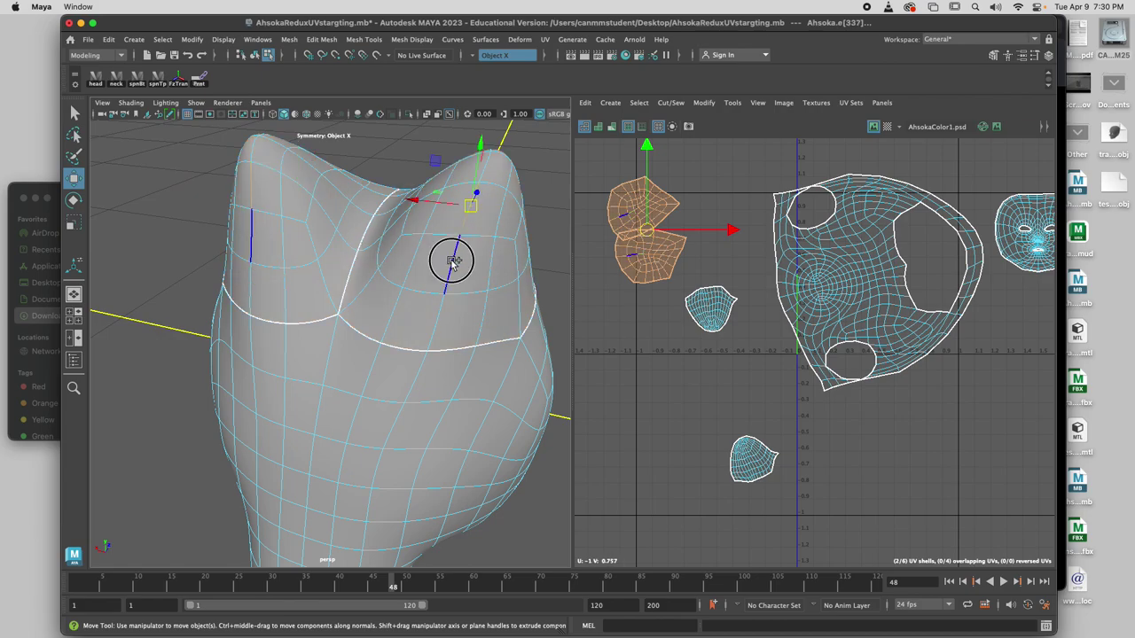
left_click(441, 321, "shift")
left_click(670, 103)
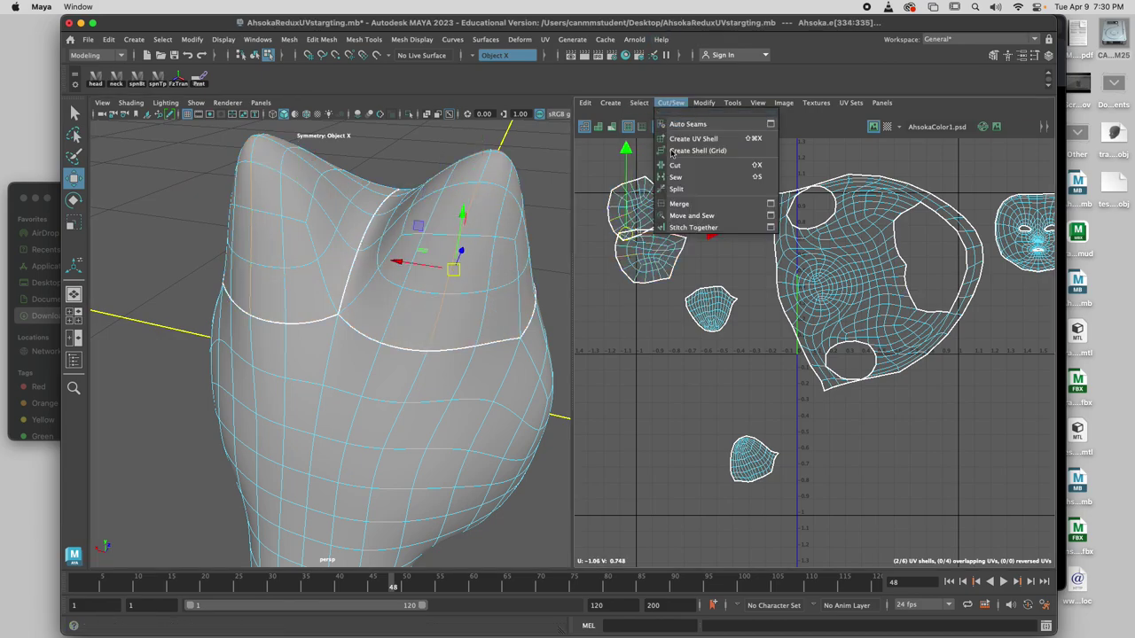
left_click(676, 166)
Step: Select the UV shells of both horns and unfold them along the new back seams
right_click_drag(648, 198, 608, 179)
left_click(704, 103)
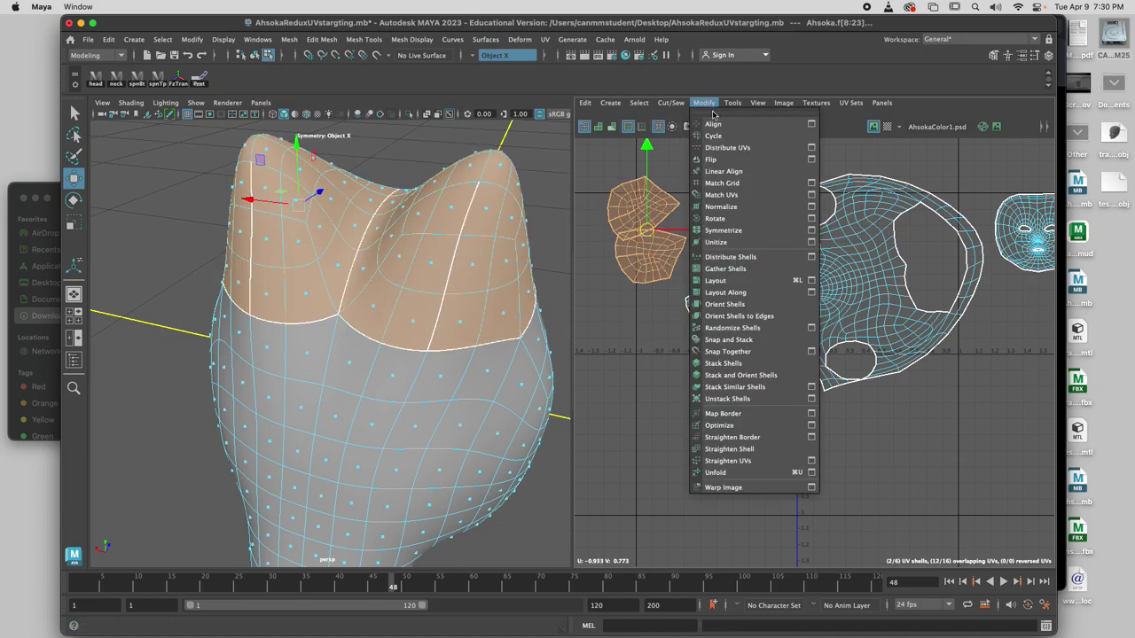
left_click(729, 473)
left_click(646, 356)
middle_click_drag(655, 303, 679, 330, "alt")
Step: Select the edge between the back seam and the tip on both horns and cut the UVs there
left_click_drag(356, 299, 423, 182, "alt")
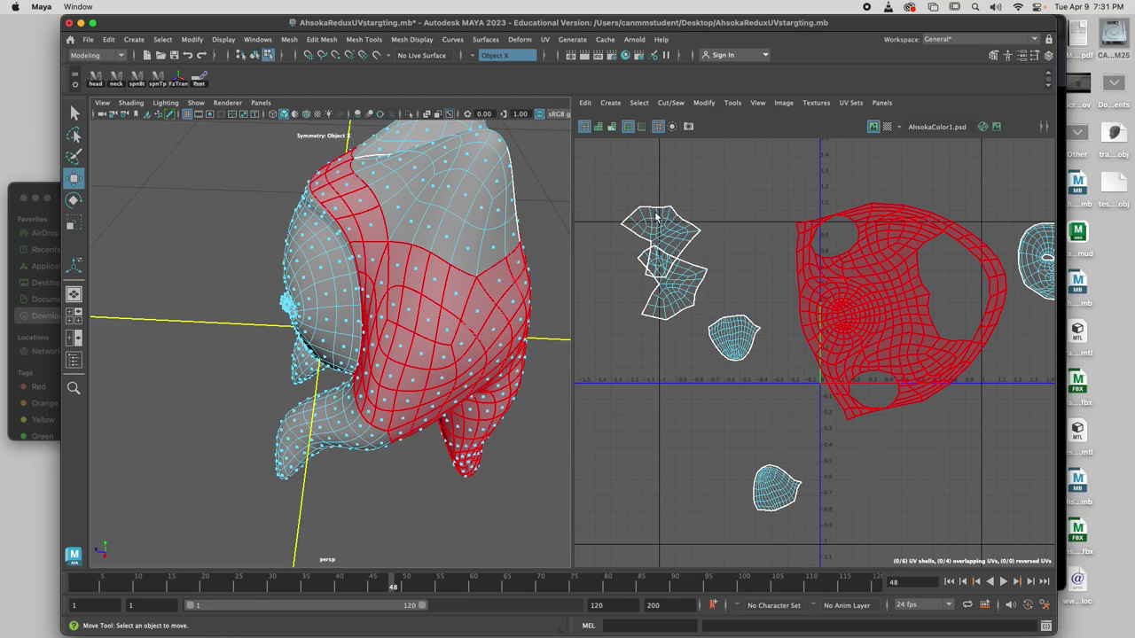
left_click_drag(534, 255, 465, 261, "alt")
left_click_drag(473, 272, 390, 240, "alt")
right_click_drag(491, 232, 491, 201)
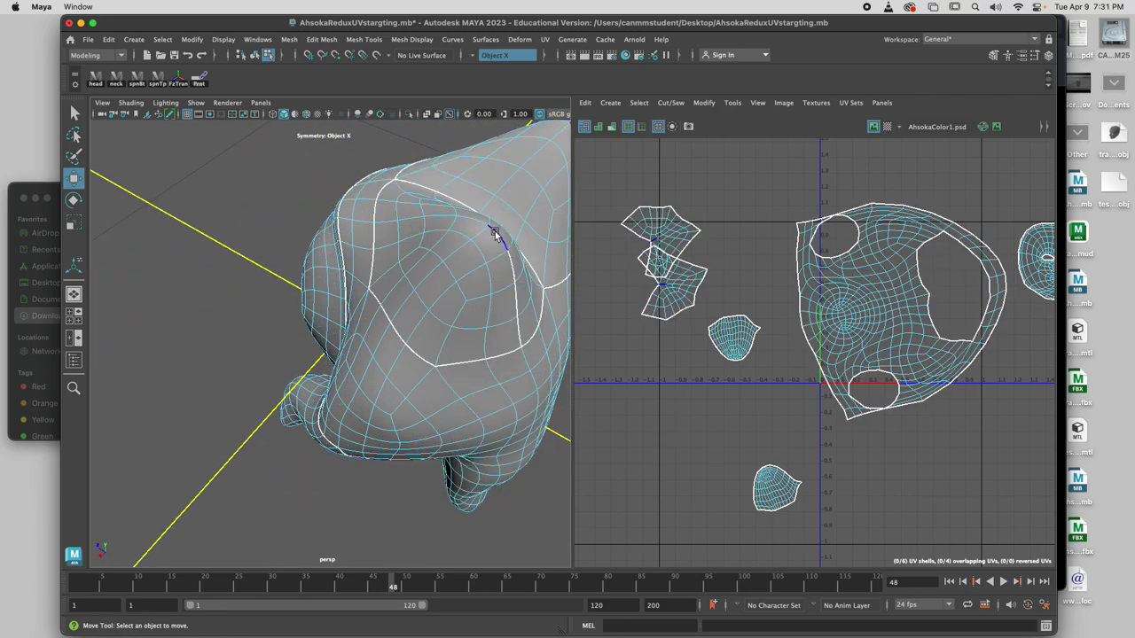
left_click(493, 232)
left_click_drag(500, 228, 364, 222, "alt")
left_click(671, 103)
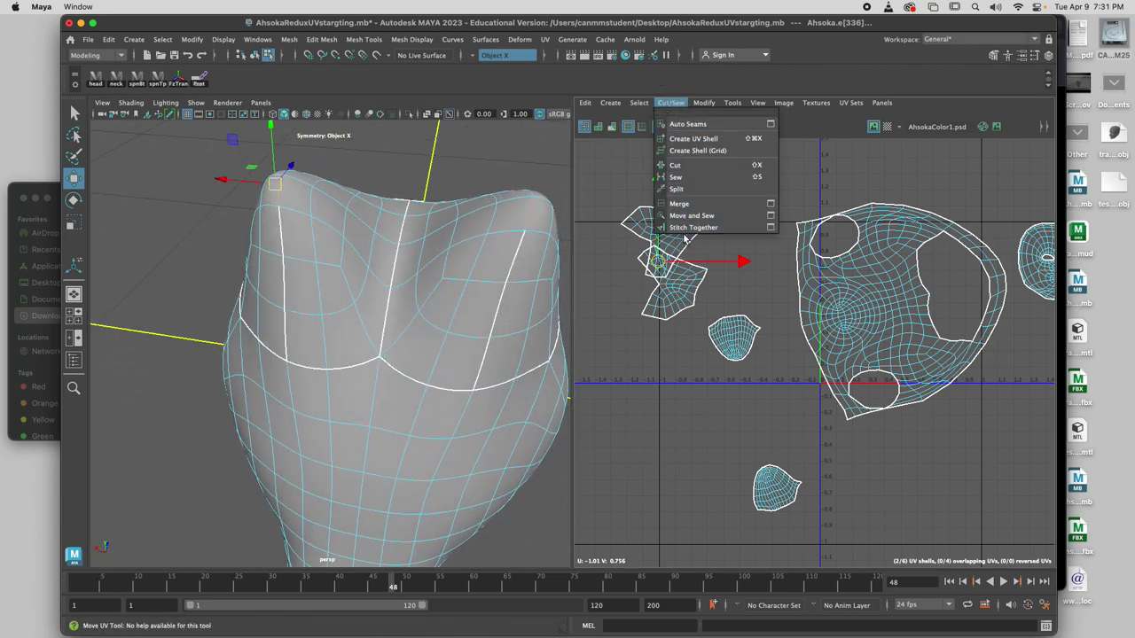
left_click(675, 165)
Step: Unfold both horn shells again with their seams extended to the tips
right_click_drag(672, 232, 638, 213)
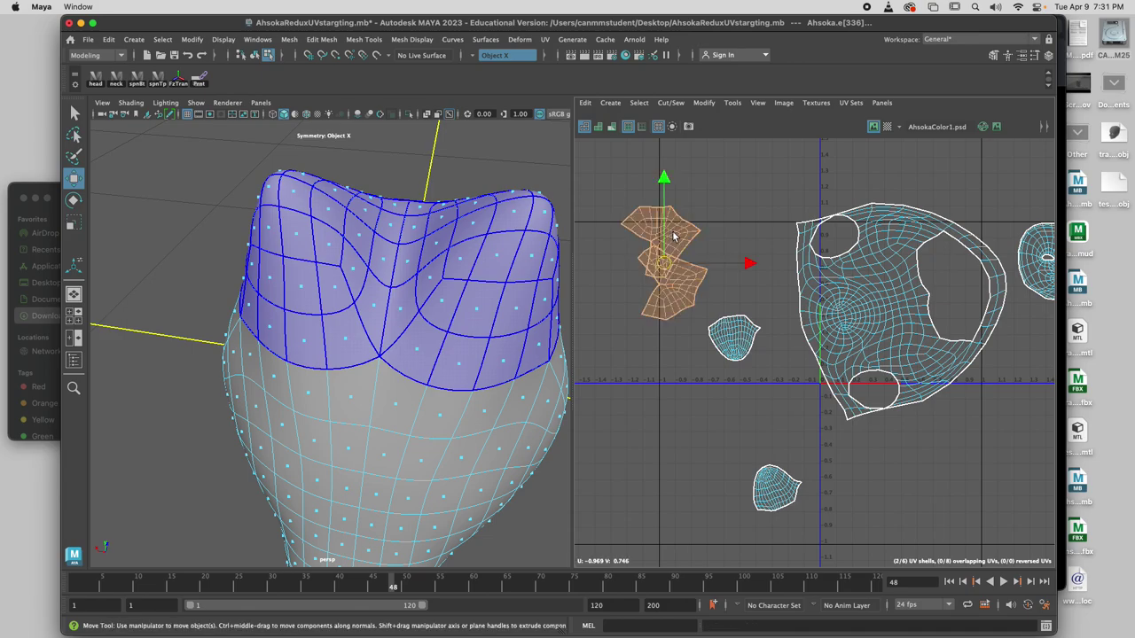
left_click(705, 103)
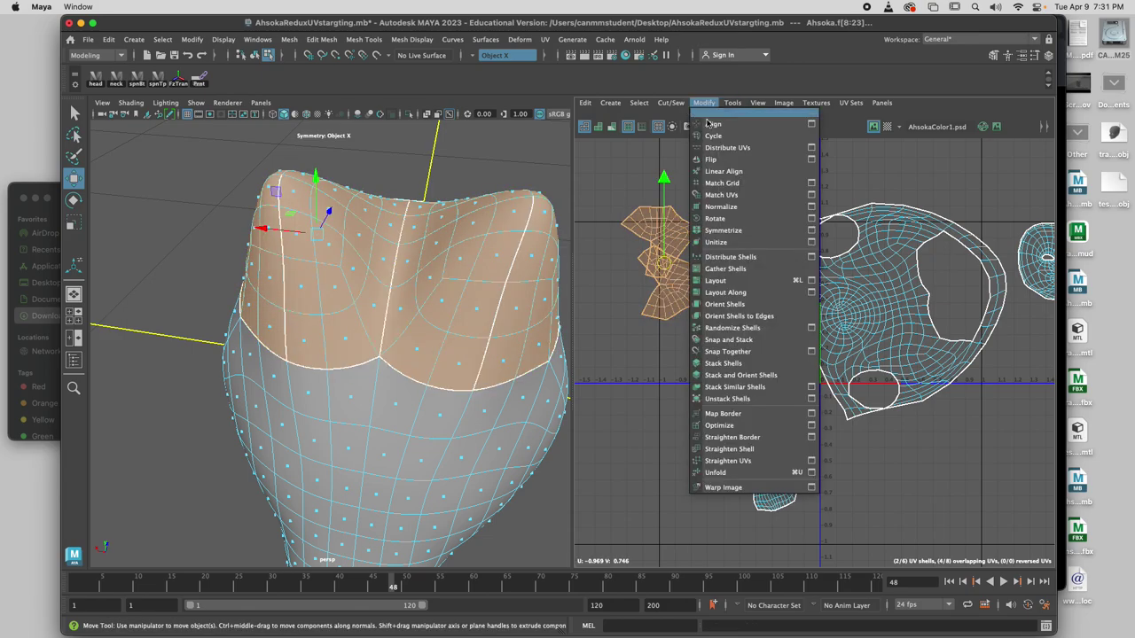
left_click(747, 473)
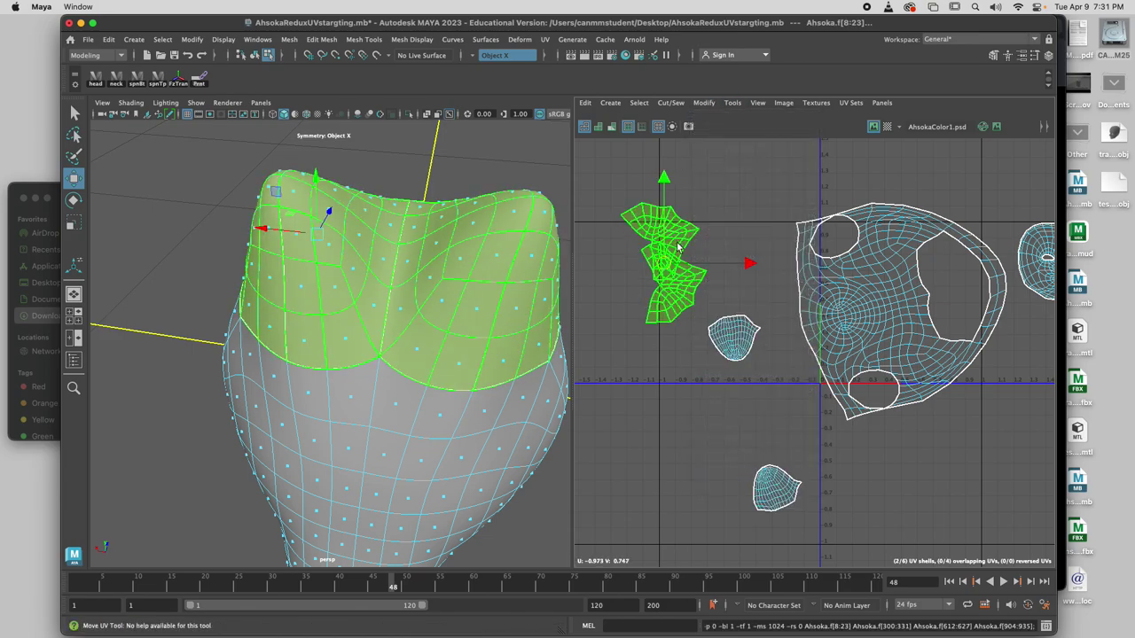
left_click(695, 352)
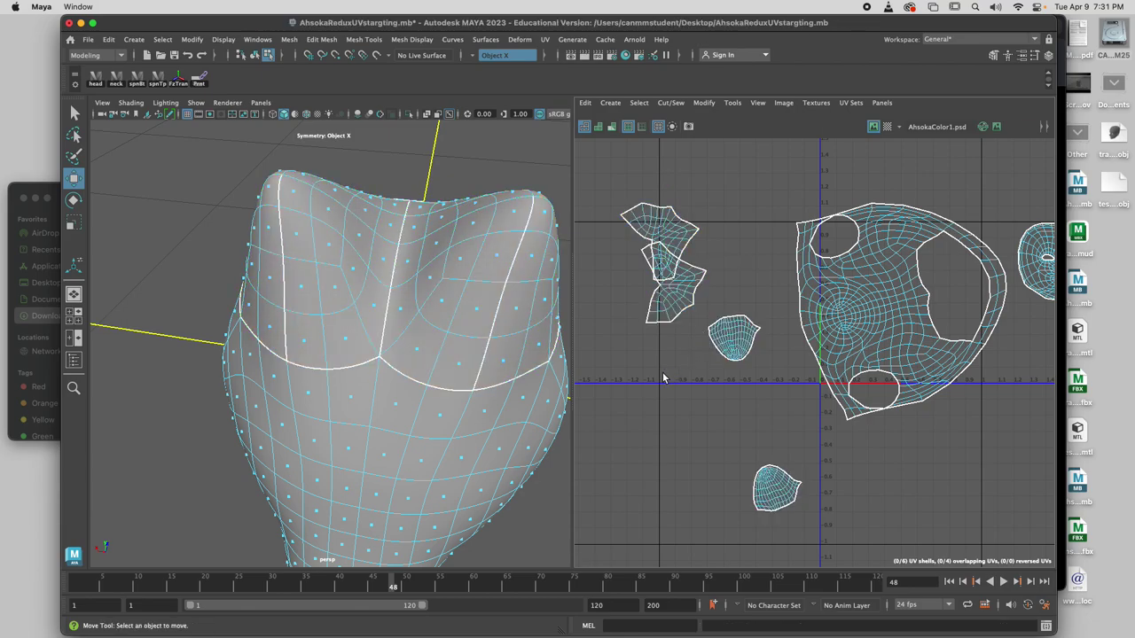
Step: Select the large head UV shell and unfold it
left_click(734, 346)
scroll(777, 398, "down", 5)
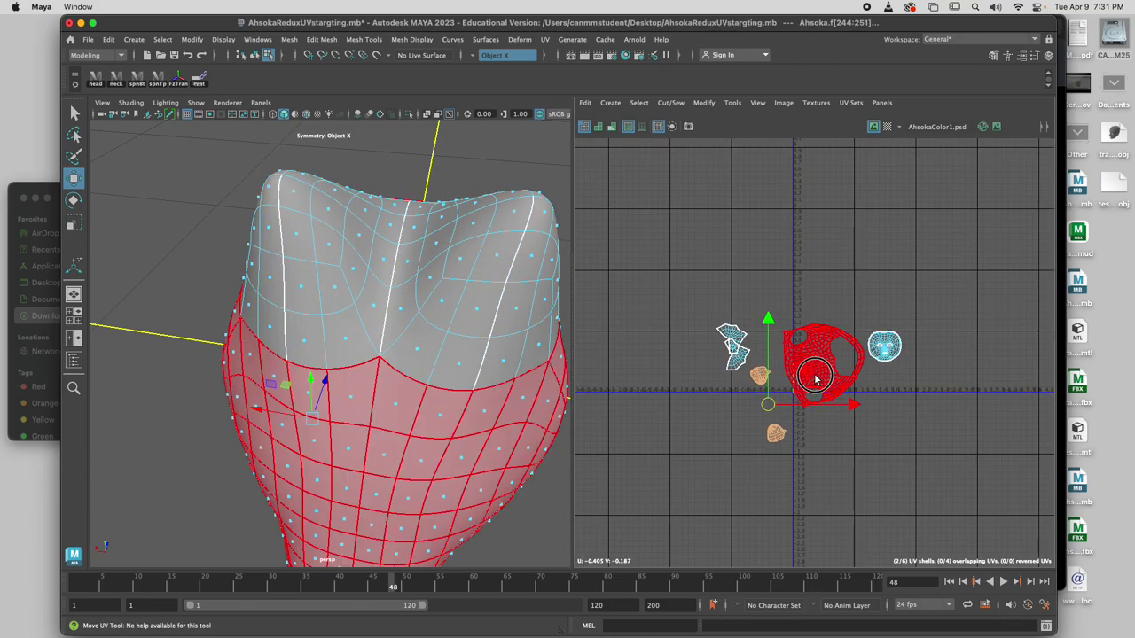
left_click(810, 383)
left_click(704, 103)
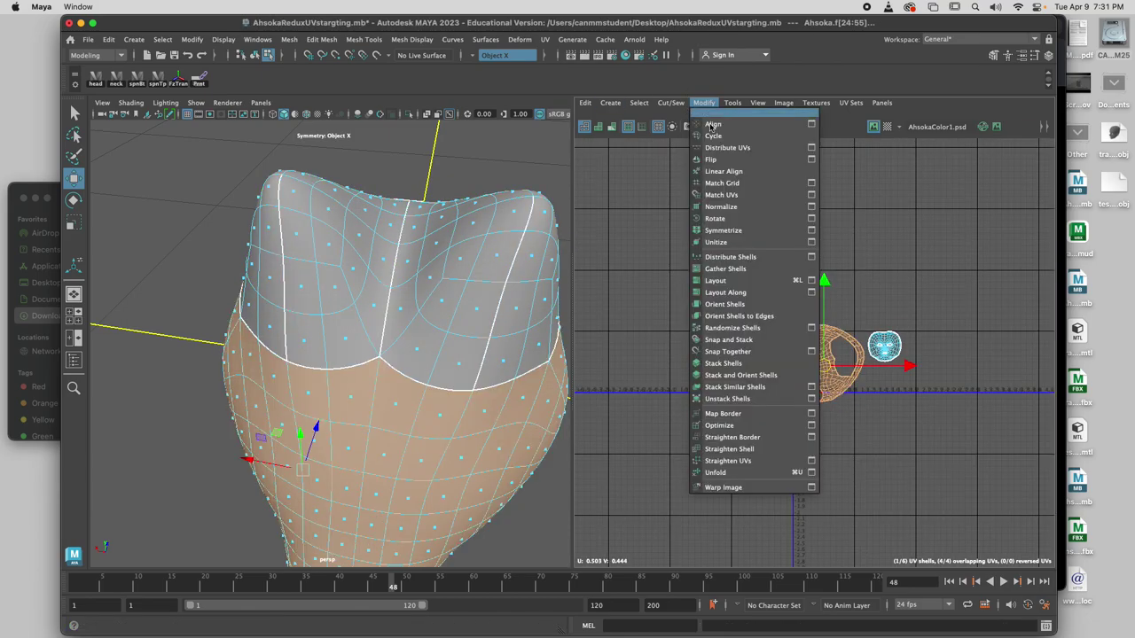
left_click(715, 472)
scroll(820, 435, "up", 2)
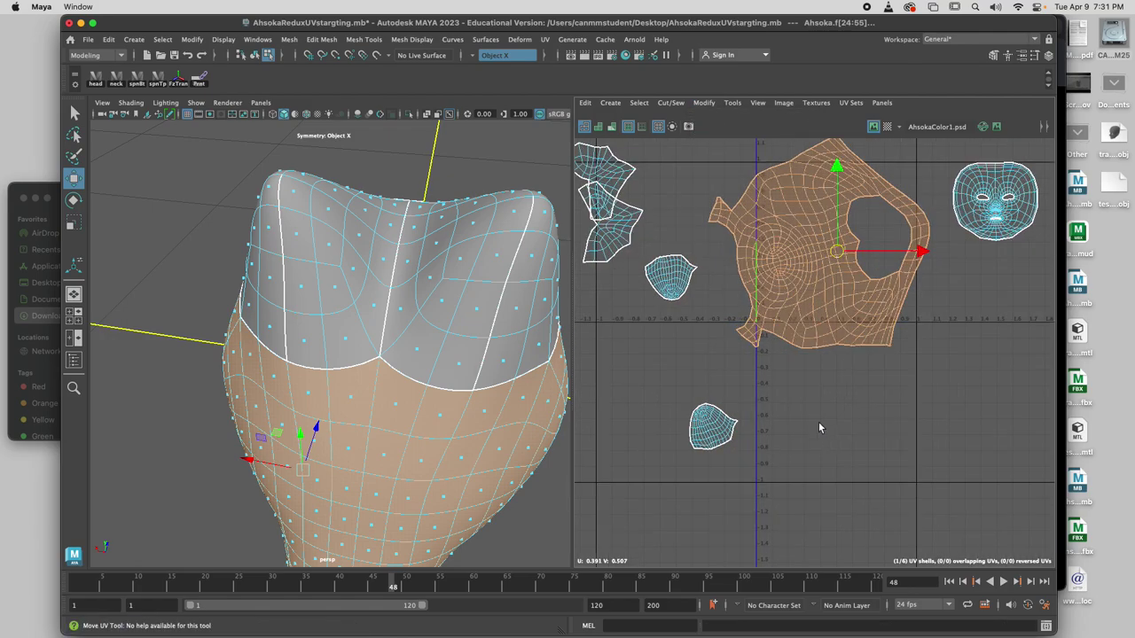
Step: Move the unfolded head shell close to the horn shells and place the face shell directly below it
scroll(818, 428, "down", 2)
middle_click_drag(816, 428, 772, 439, "alt")
left_click_drag(791, 287, 727, 206)
left_click_drag(441, 348, 470, 357, "alt")
key("F8")
scroll(780, 277, "down", 1)
key("F8")
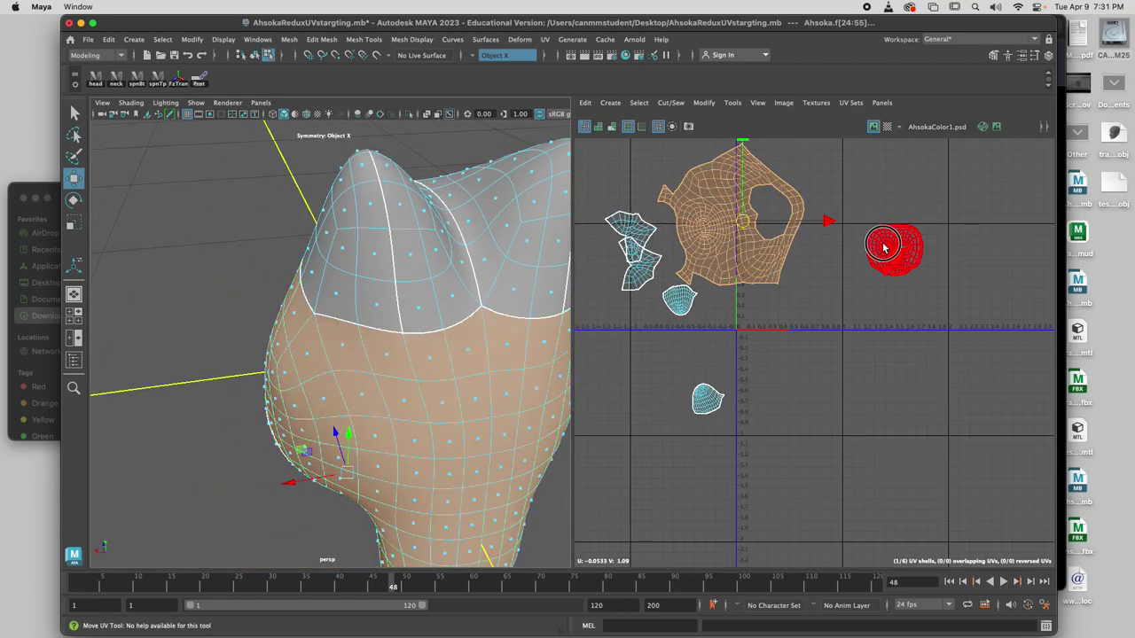
left_click(889, 248)
left_click_drag(889, 248, 726, 309)
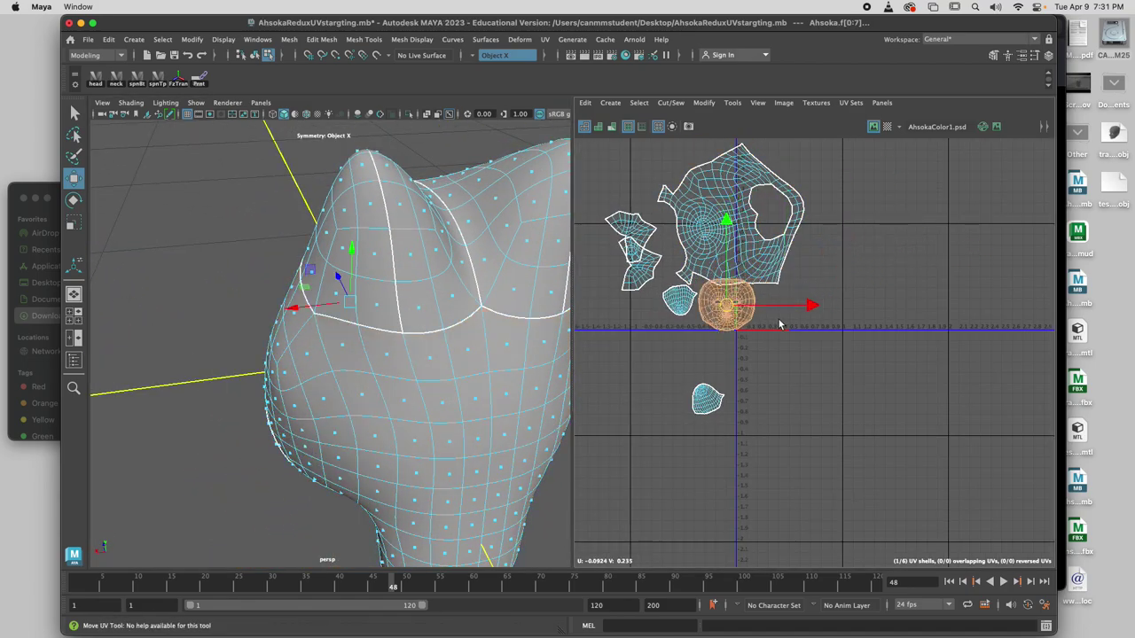
scroll(778, 324, "up", 3)
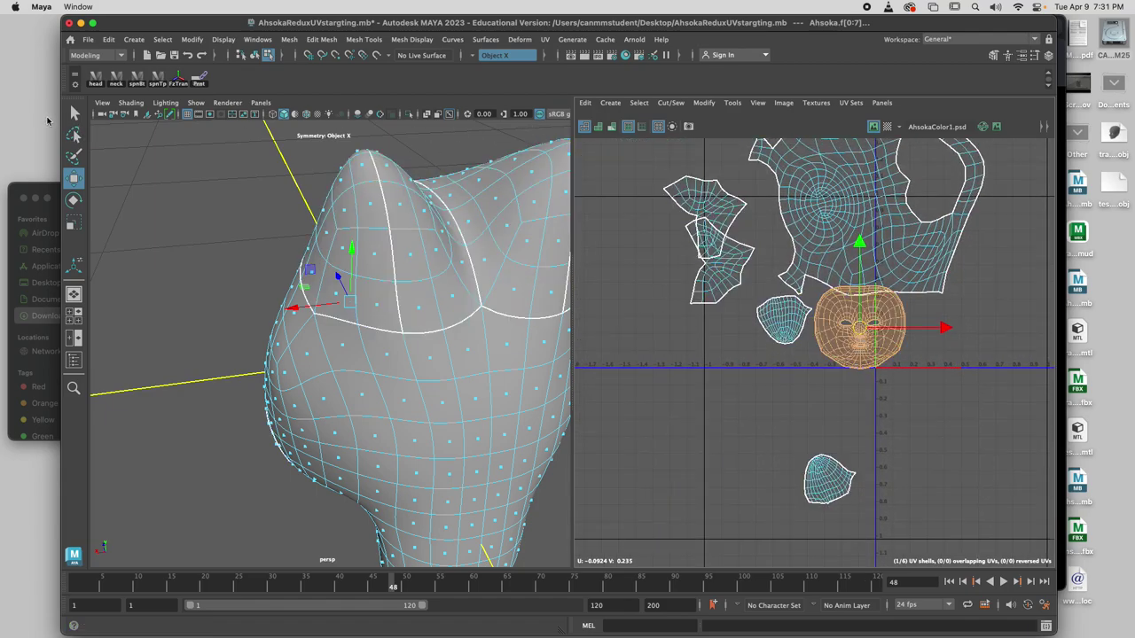
Step: Open the recent scene DenseSelfProtraitUVDemoUVStart.mb and select the head mesh to show its UVs
left_click(88, 39)
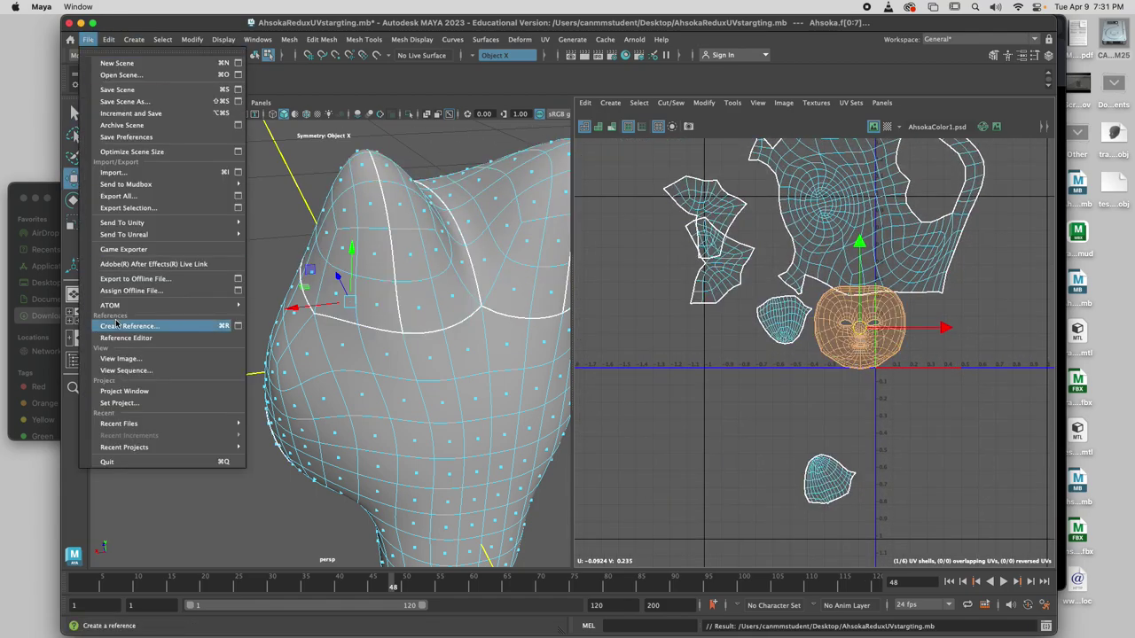
mouse_move(174, 426)
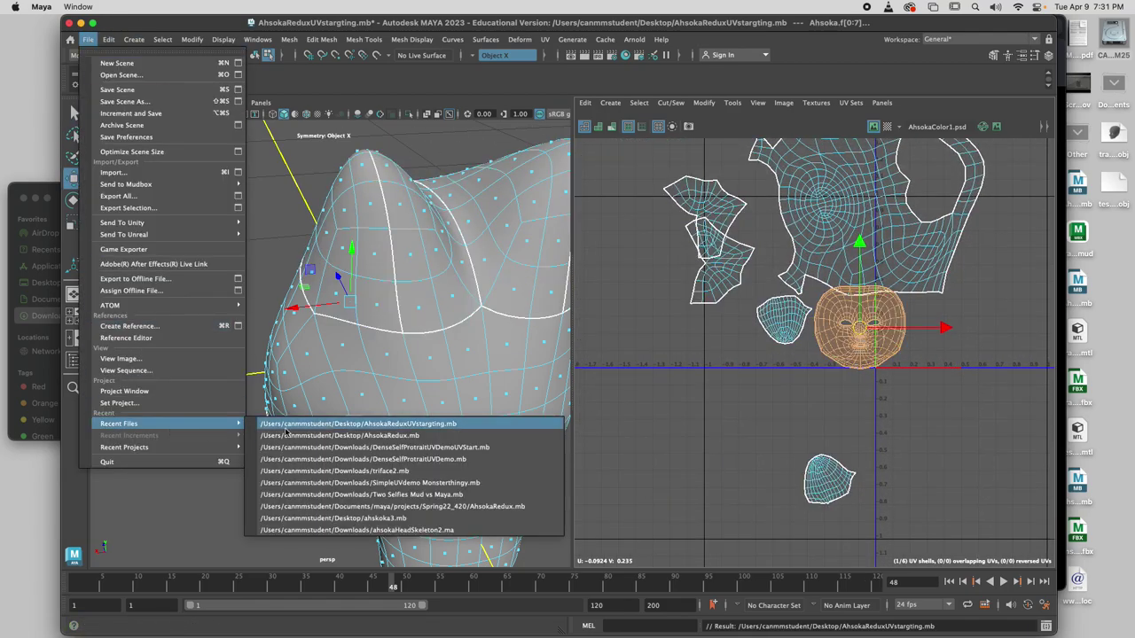
left_click(368, 446)
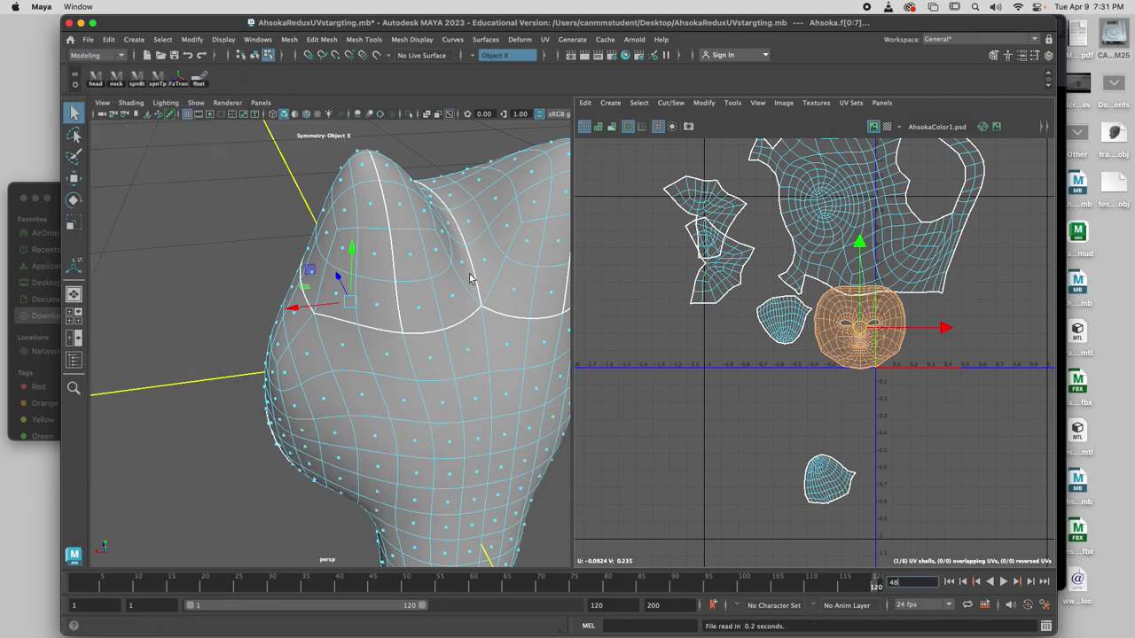
left_click(382, 297)
scroll(1015, 331, "down", 2)
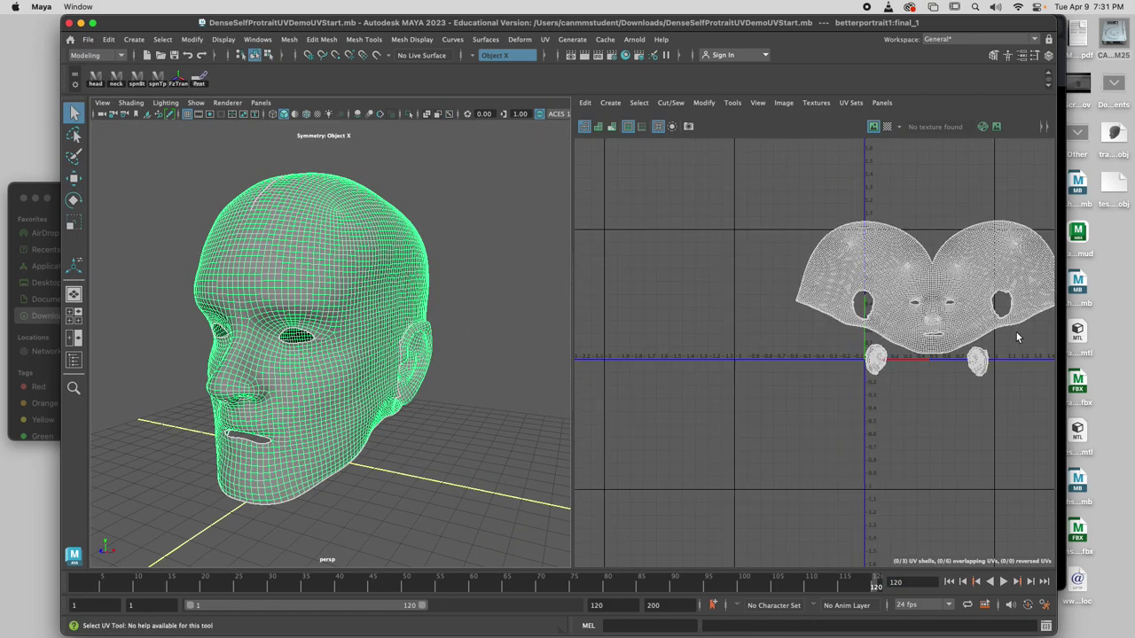
middle_click_drag(942, 370, 836, 377, "alt")
Step: Try to scale down the head's large UV shell while Object X symmetry is on
key("r")
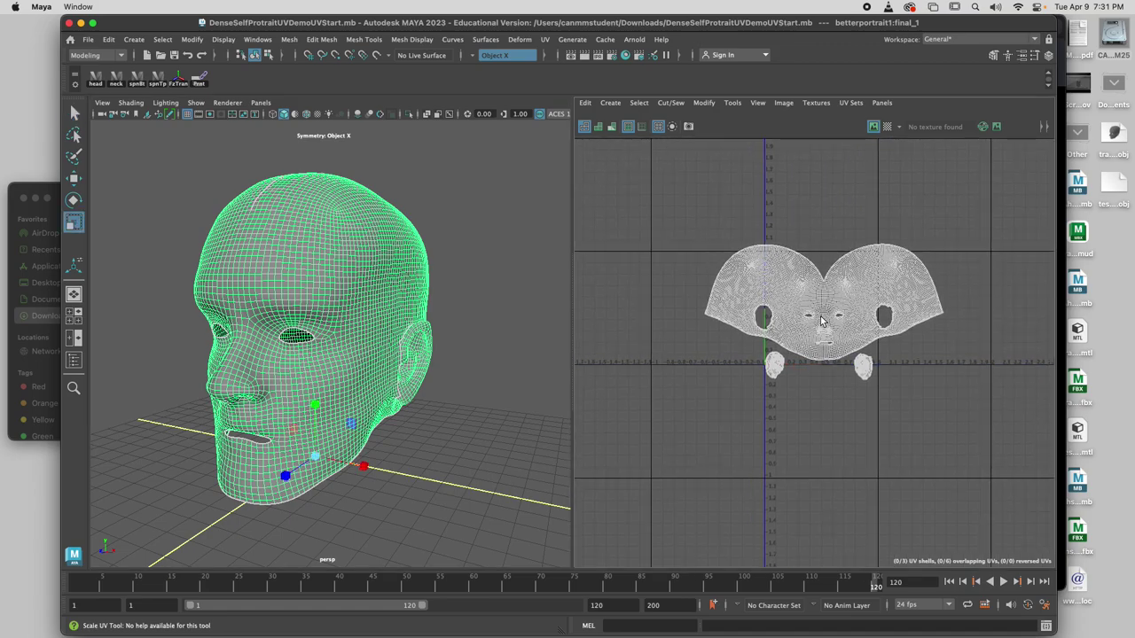
right_click_drag(821, 322, 763, 301)
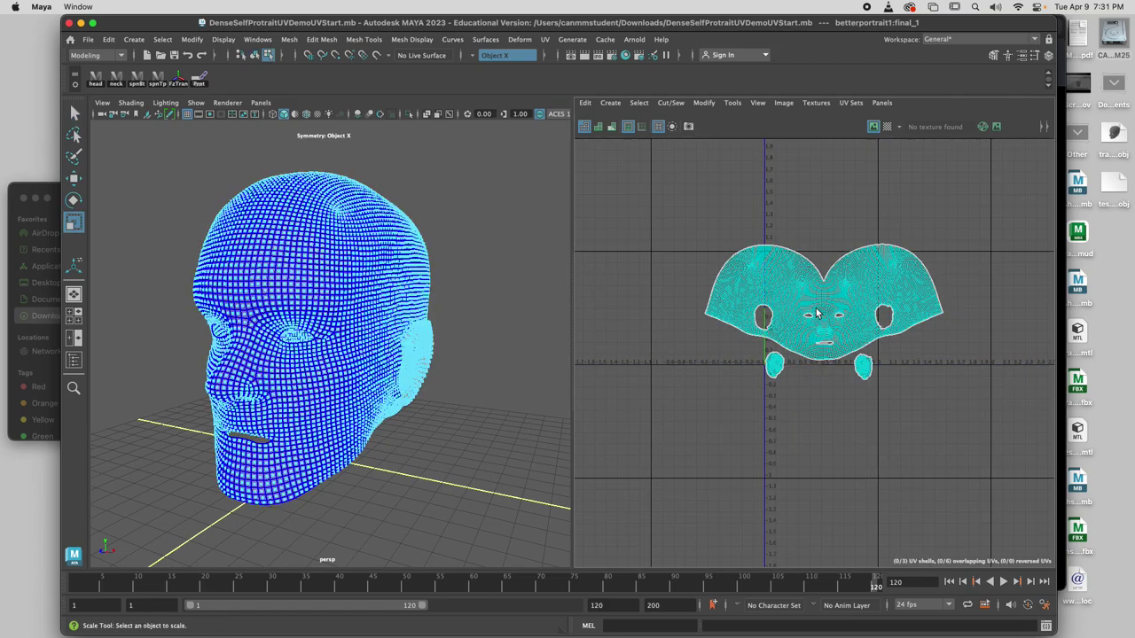
left_click(821, 321)
left_click_drag(823, 303, 777, 309)
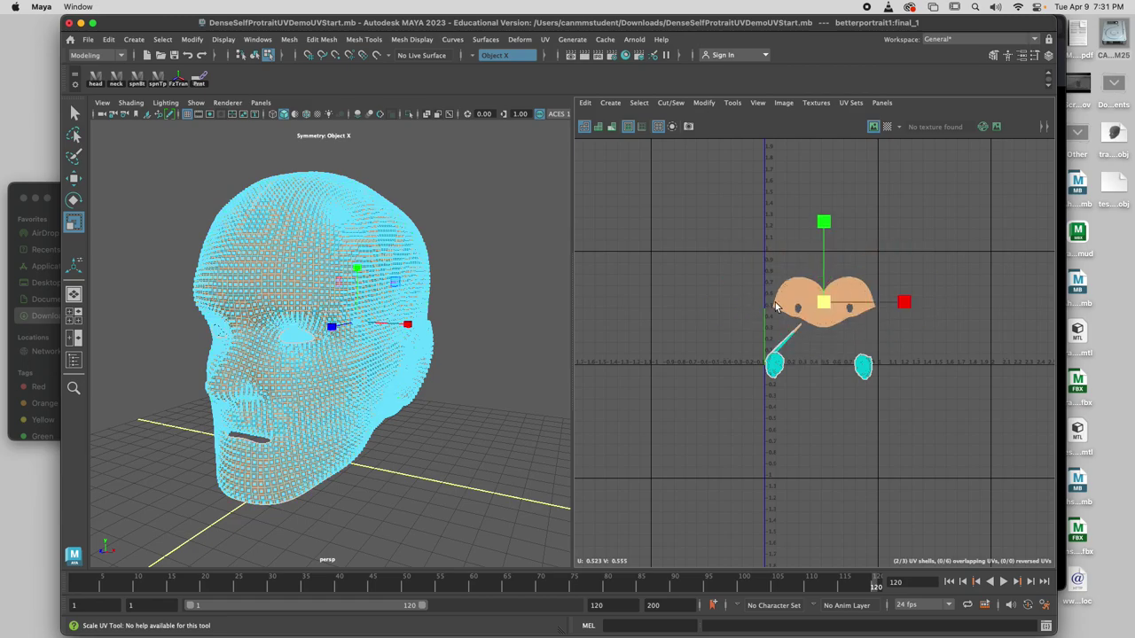
key("super+z")
key("super+z")
left_click(653, 229)
Step: Toggle symmetry off and back to Object X, and try scaling the head's UV shell again
left_click(504, 55)
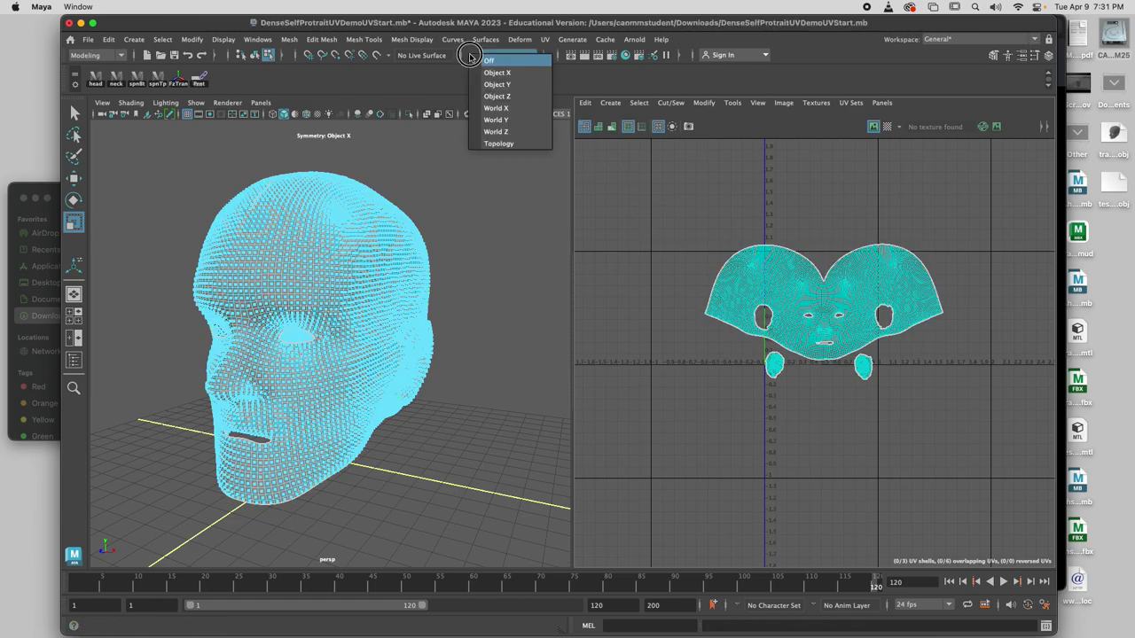
left_click(499, 61)
left_click(504, 55)
left_click(497, 76)
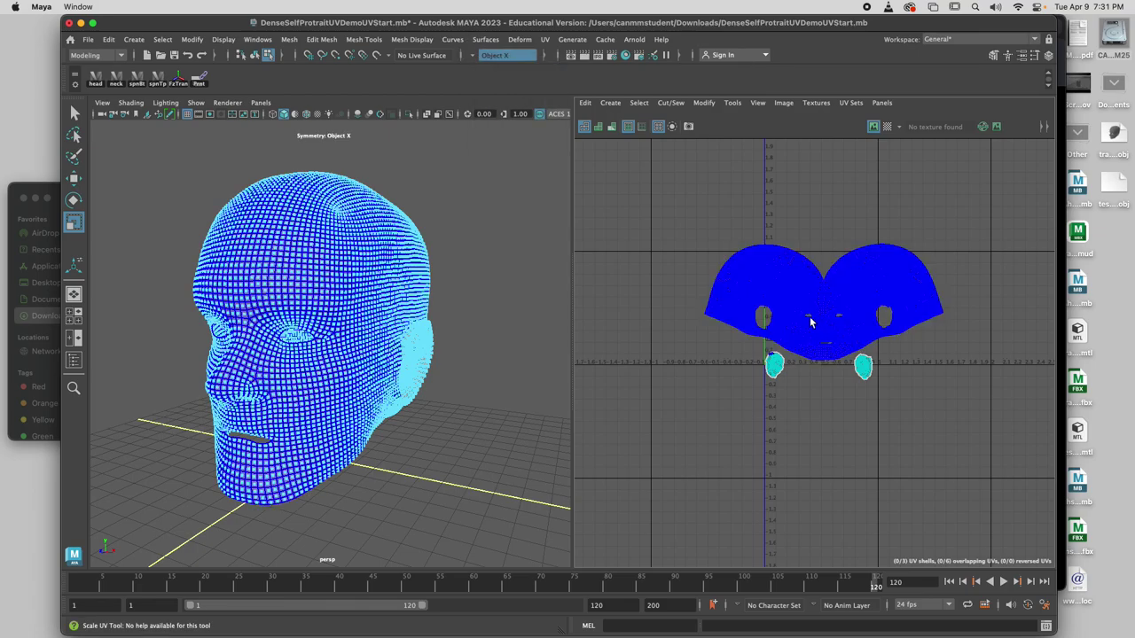
left_click(796, 307)
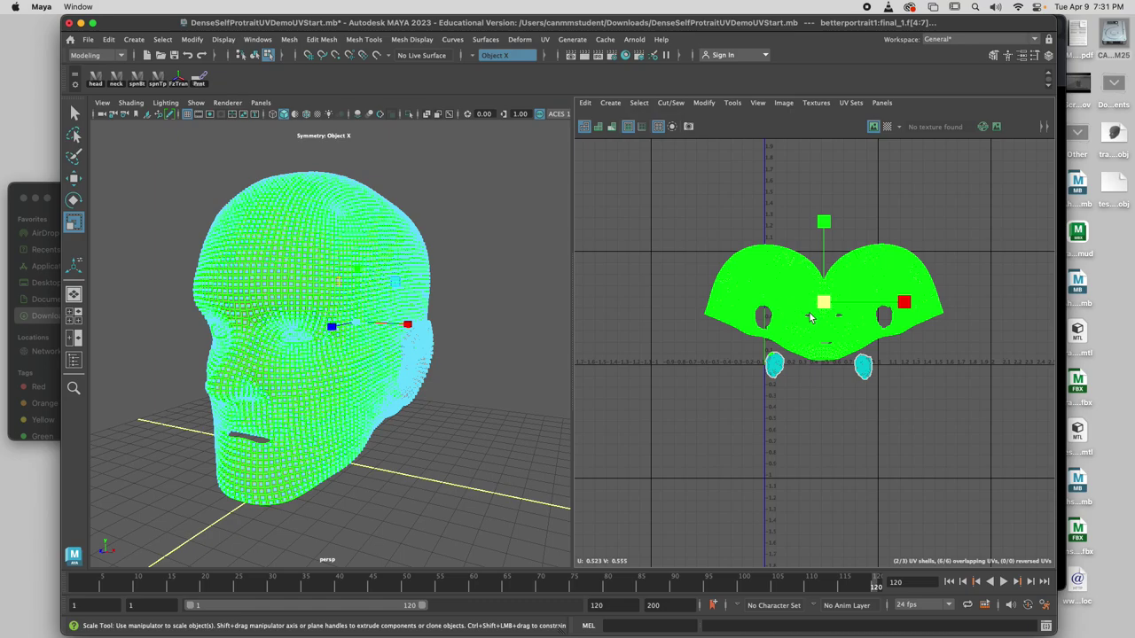
left_click_drag(825, 304, 821, 302)
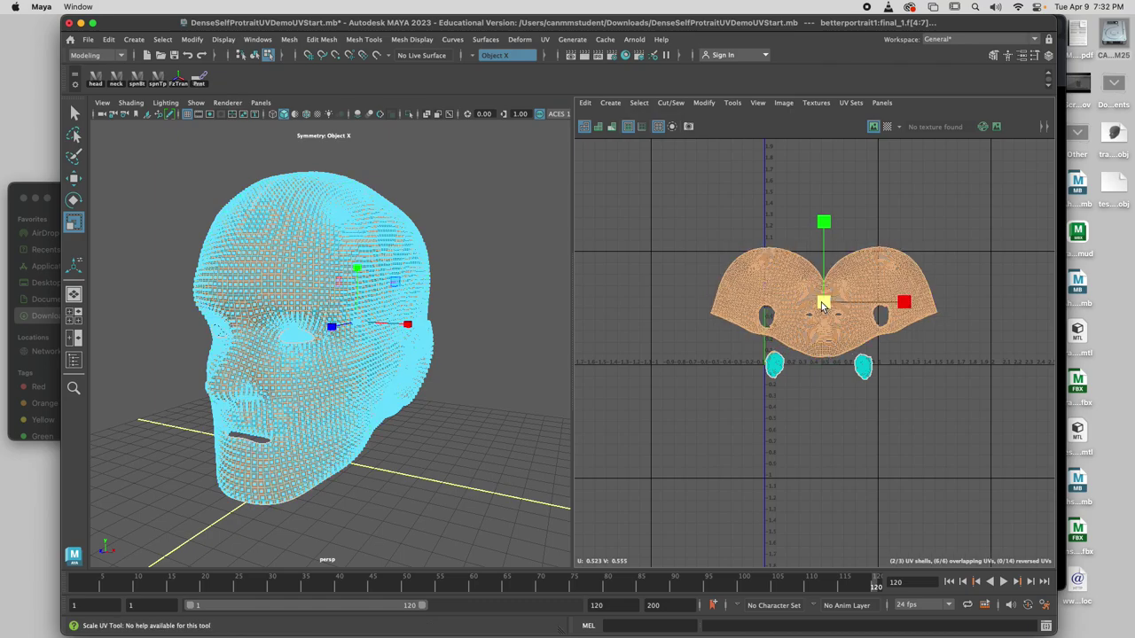
key("super+z")
left_click(839, 415)
Step: Turn symmetry off and scale the head's large UV shell down slightly
right_click_drag(823, 336, 802, 348)
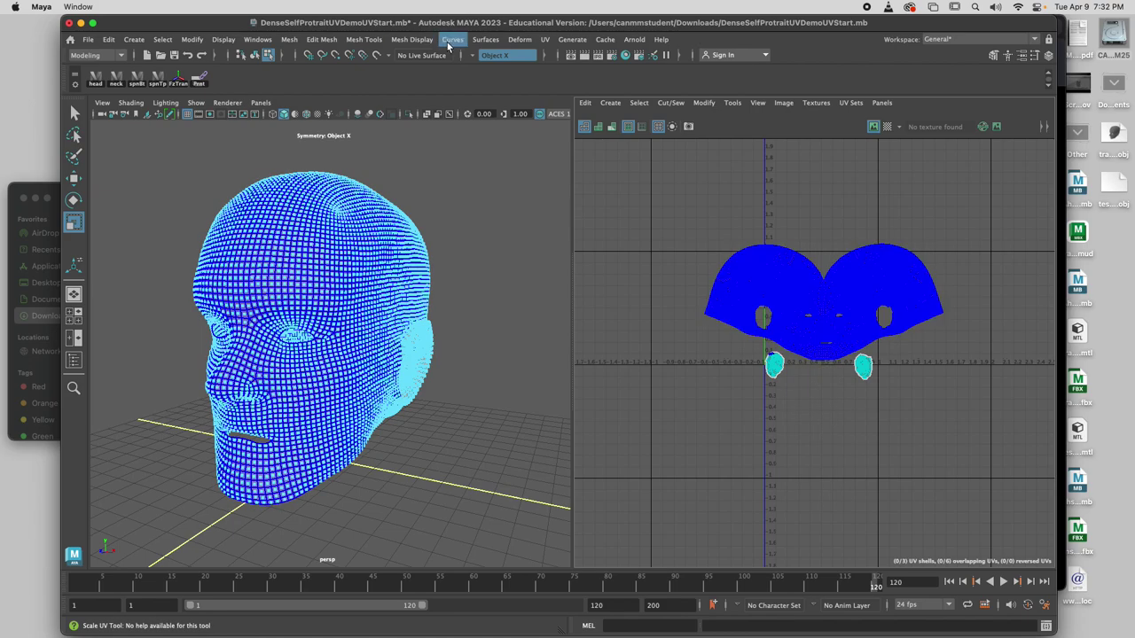
left_click(501, 55)
left_click(495, 61)
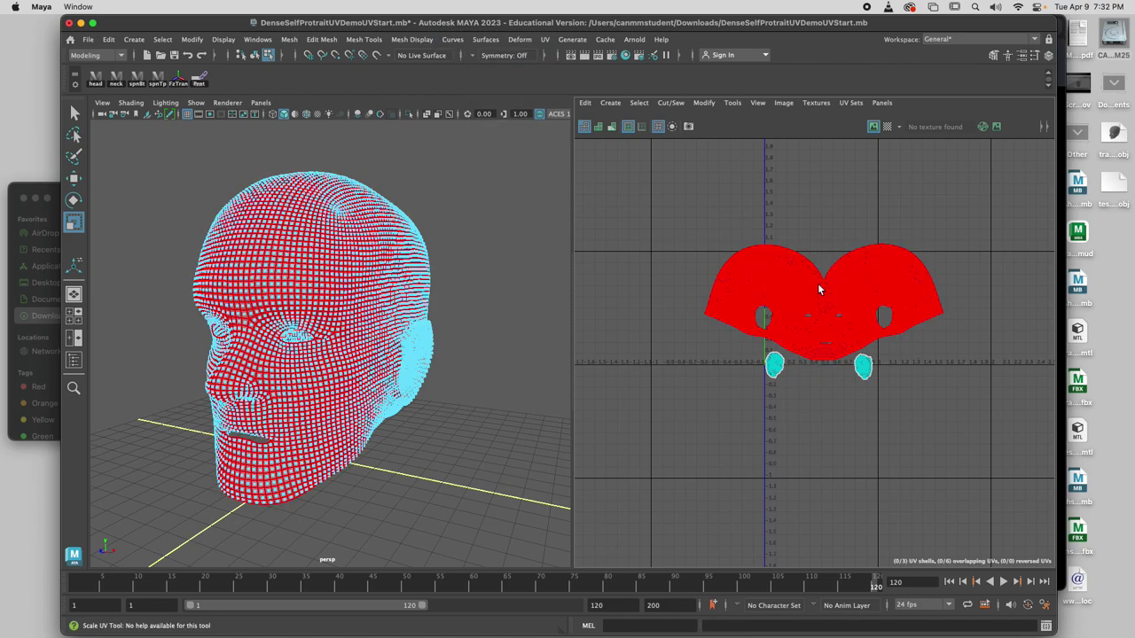
left_click(819, 291)
mouse_move(825, 309)
left_mouse_down()
mouse_move(787, 314)
mouse_move(809, 315)
left_mouse_up()
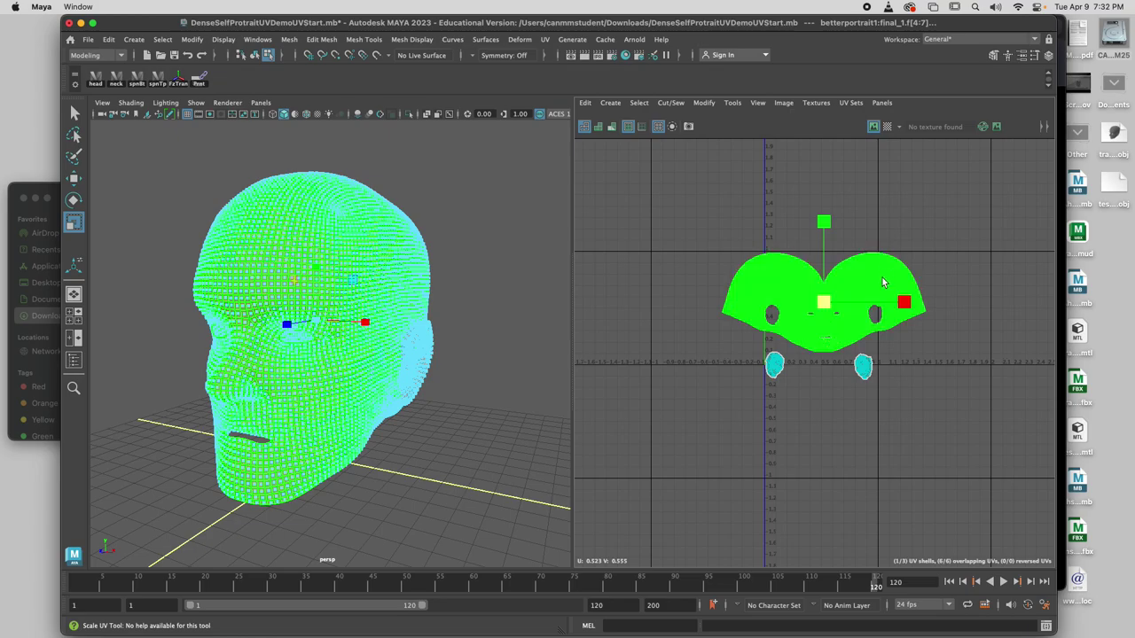
Step: Scale the head shell down further until it fits the width of the 0 to 1 UV tile
key("ctrl+F11")
left_click(881, 364, "shift")
scroll(887, 361, "up", 4)
scroll(890, 370, "down", 2)
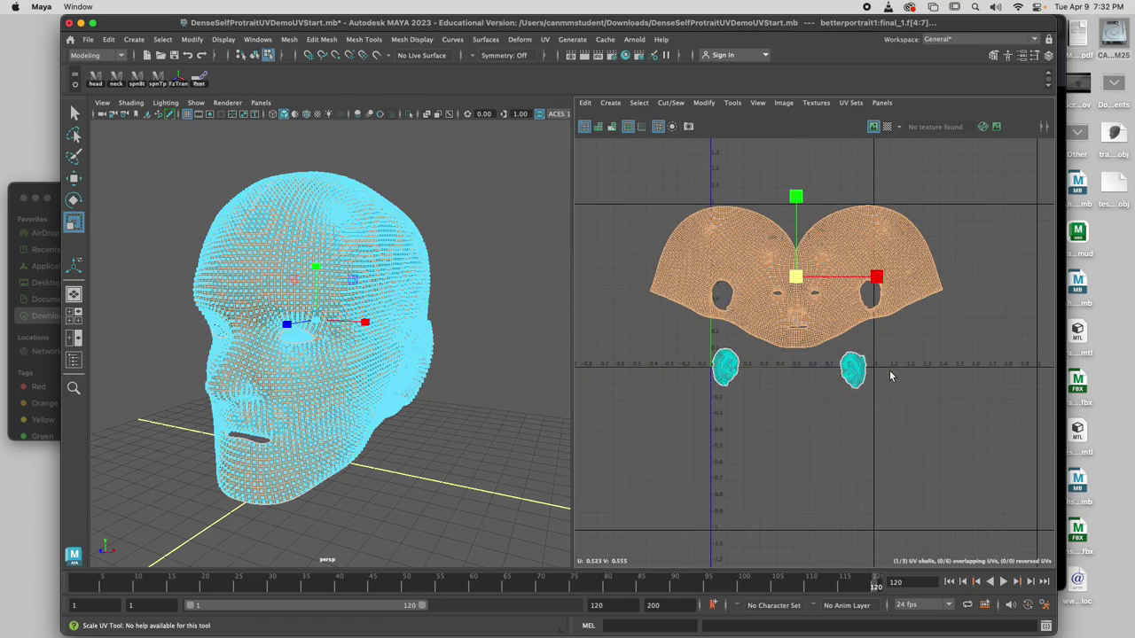
middle_click_drag(879, 362, 899, 382, "alt")
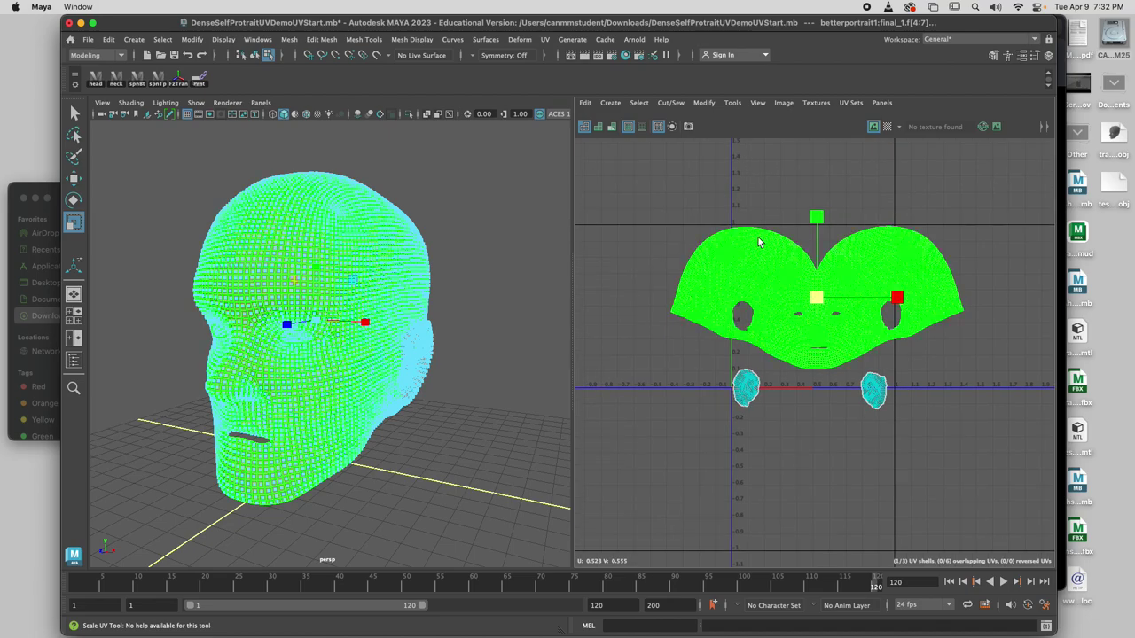
left_click(905, 335, "shift")
left_click(838, 321, "shift")
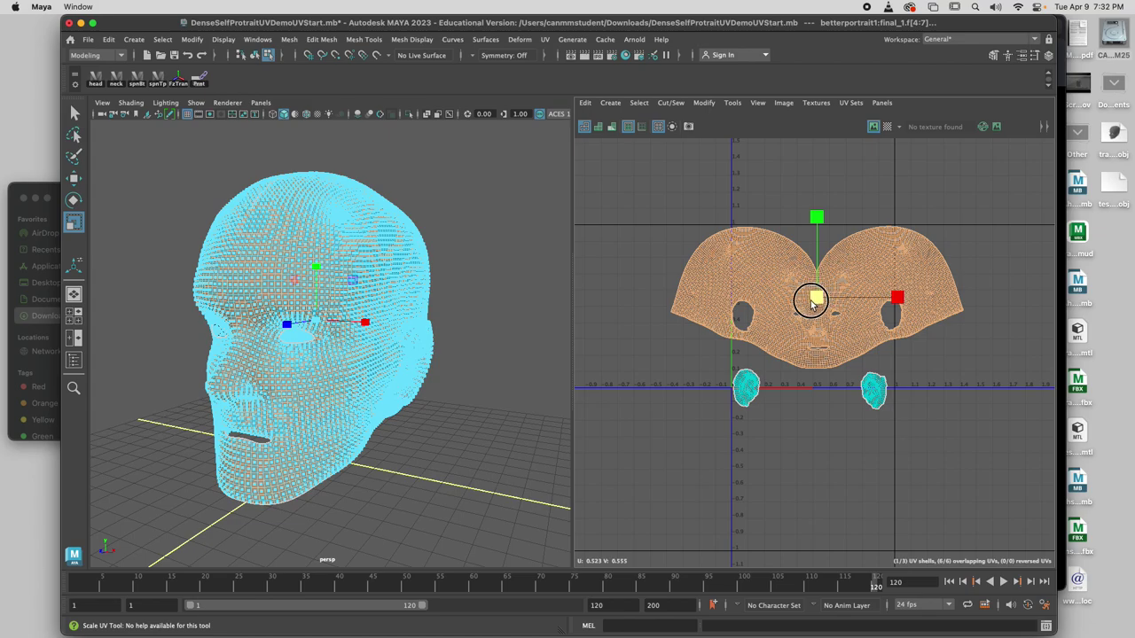
mouse_move(786, 304)
left_mouse_down()
mouse_move(774, 304)
mouse_move(810, 302)
mouse_move(797, 298)
left_mouse_up()
Step: Move the head shell up into the upper part of the 0 to 1 UV tile
key("w")
key("r")
key("w")
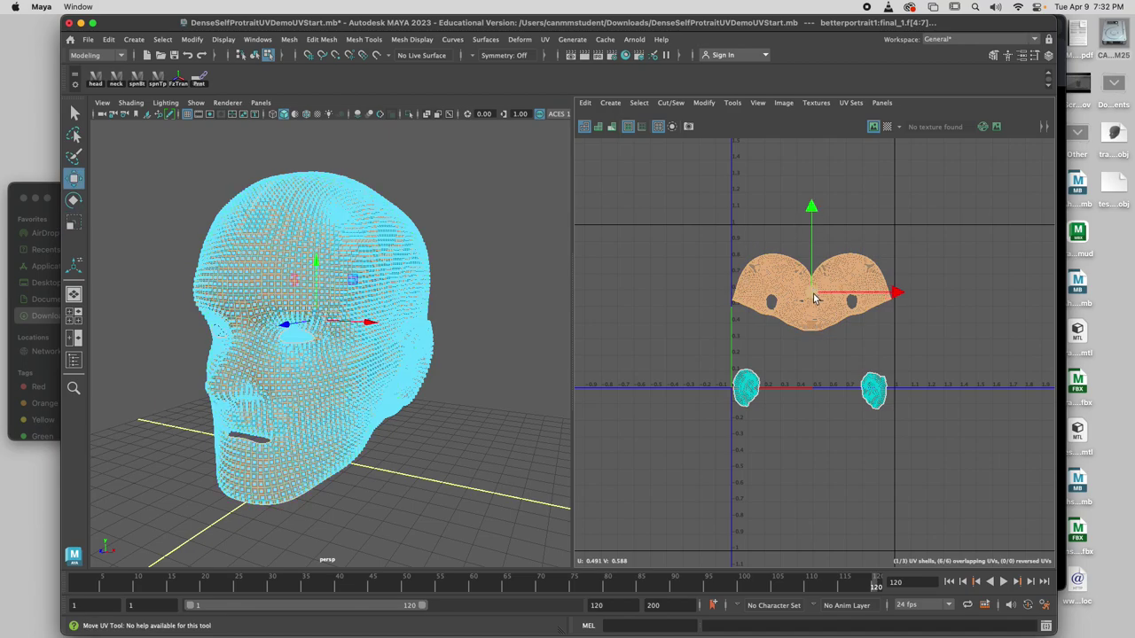
left_click_drag(814, 282, 816, 278)
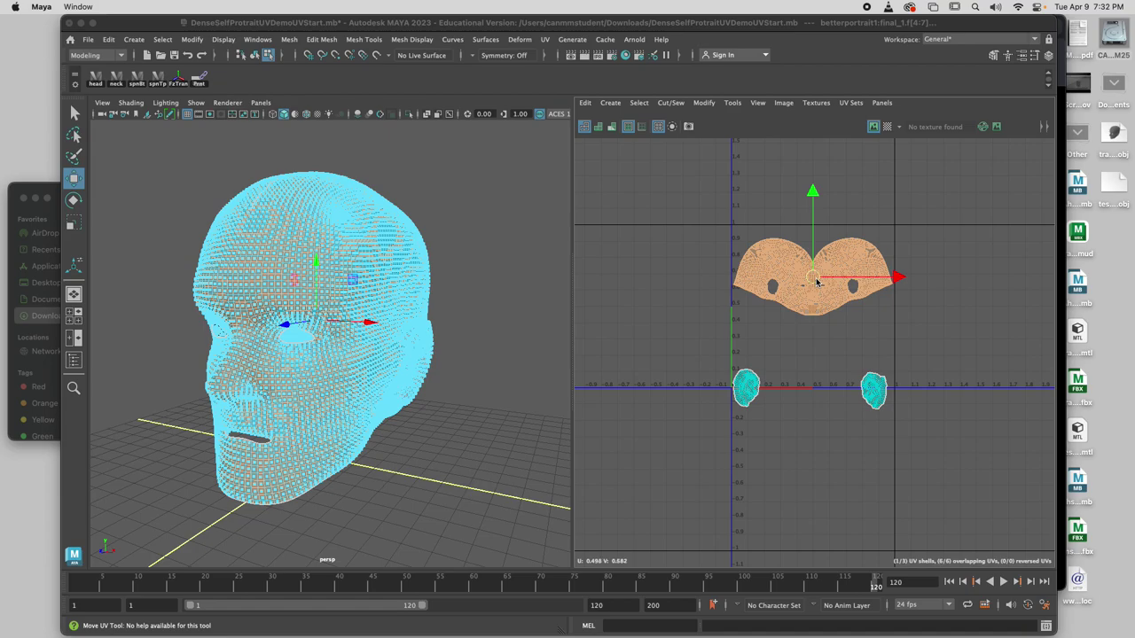
Step: Select both ear UV shells and move them up into the 0 to 1 tile, below the head shell
scroll(838, 297, "up", 5)
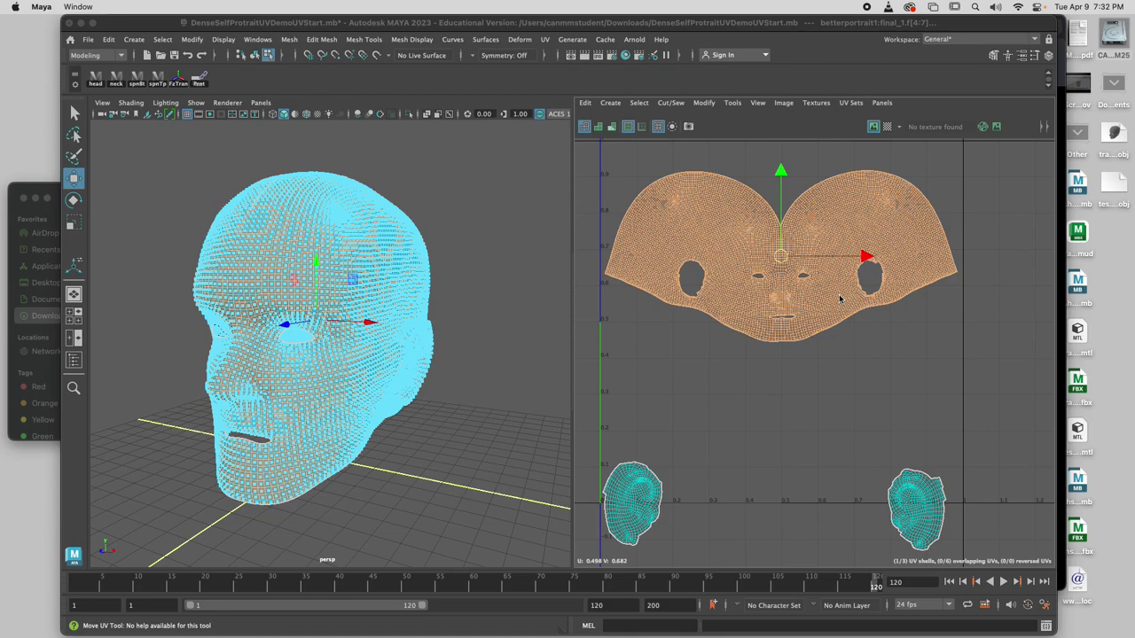
left_click(931, 513)
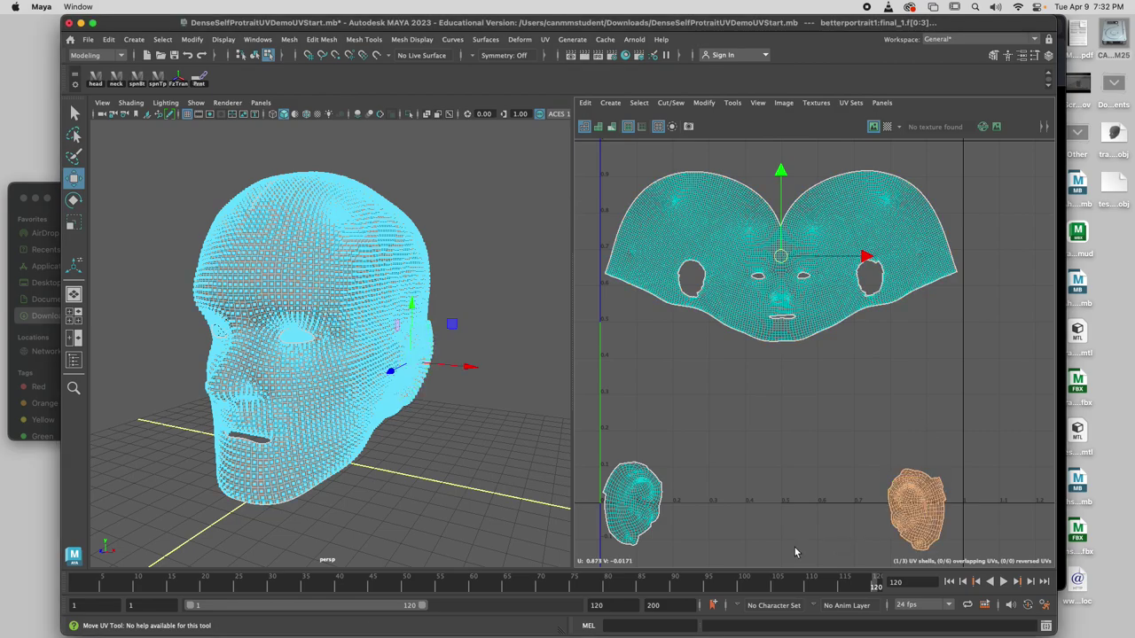
left_click(651, 511, "shift")
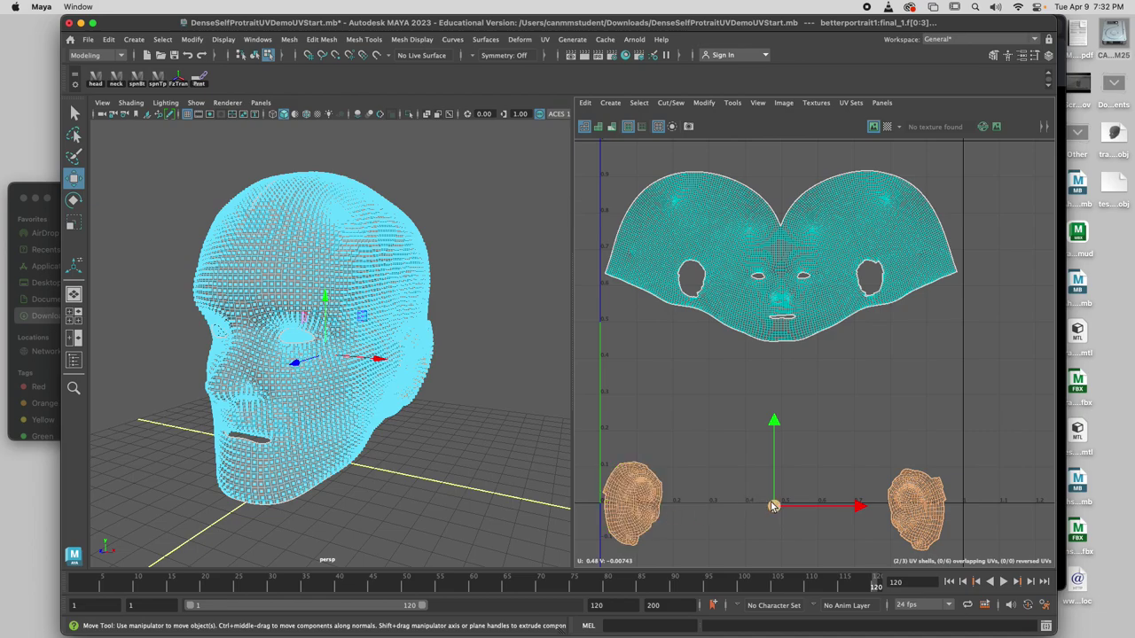
left_click_drag(783, 427, 791, 368)
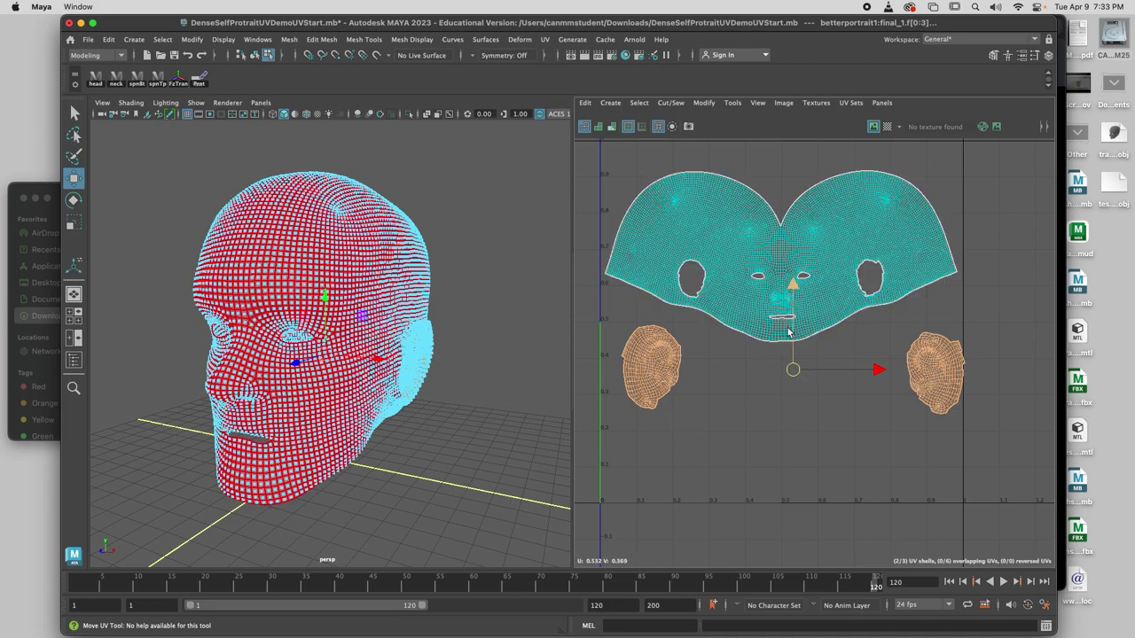
Step: Return to object mode with the whole portrait head selected and open the UV Snapshot options
left_click(874, 253)
right_click_drag(360, 292, 408, 269)
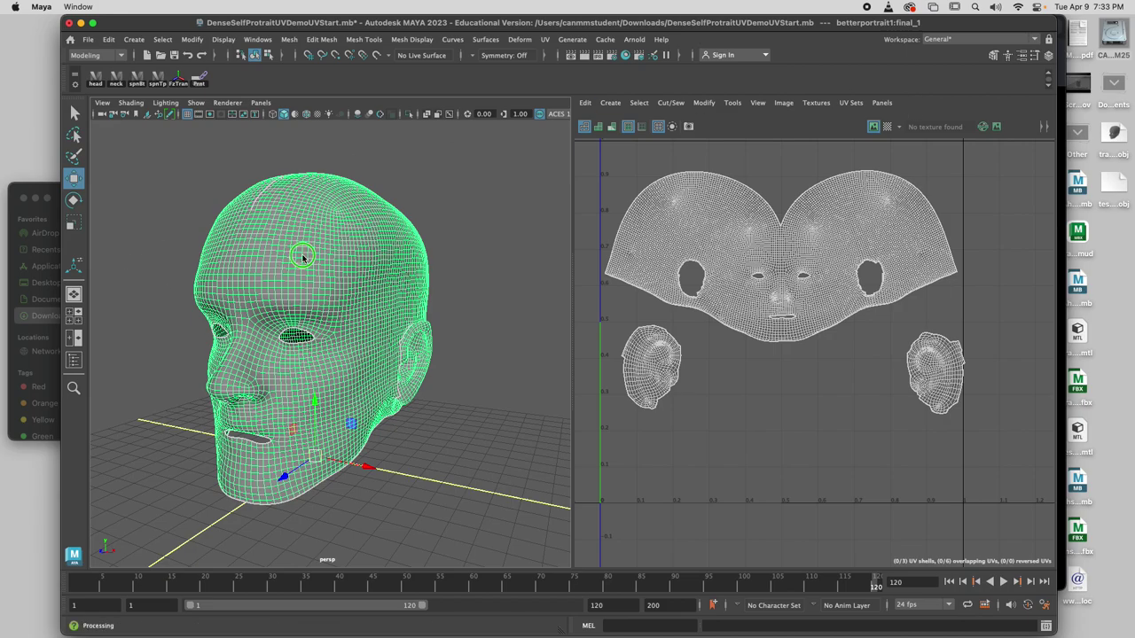
right_click_drag(337, 244, 337, 244)
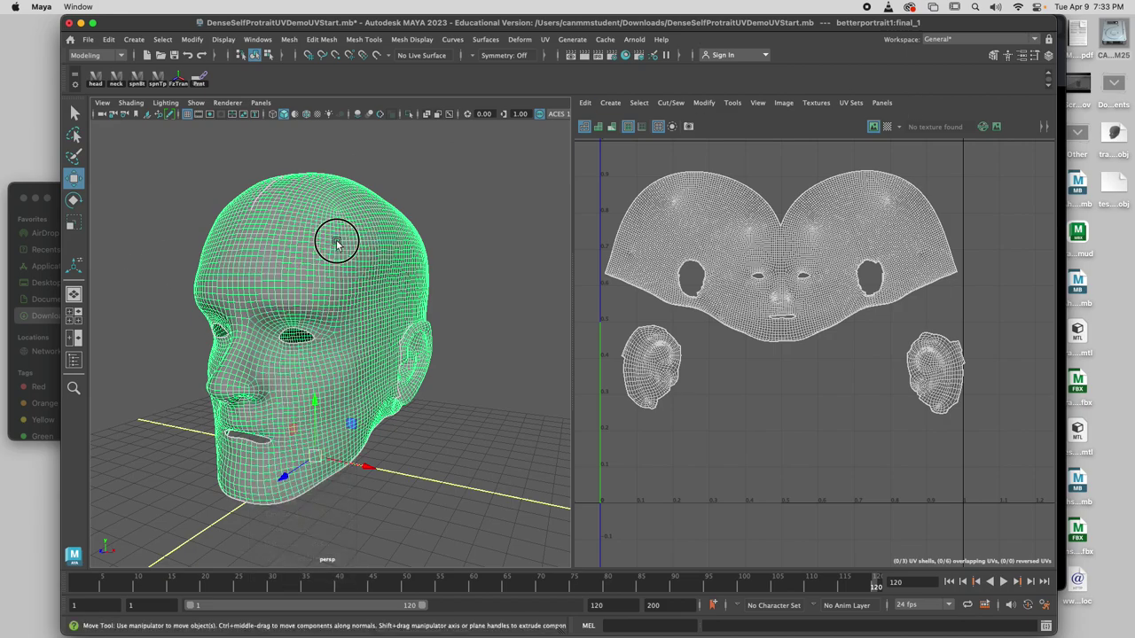
left_click(786, 104)
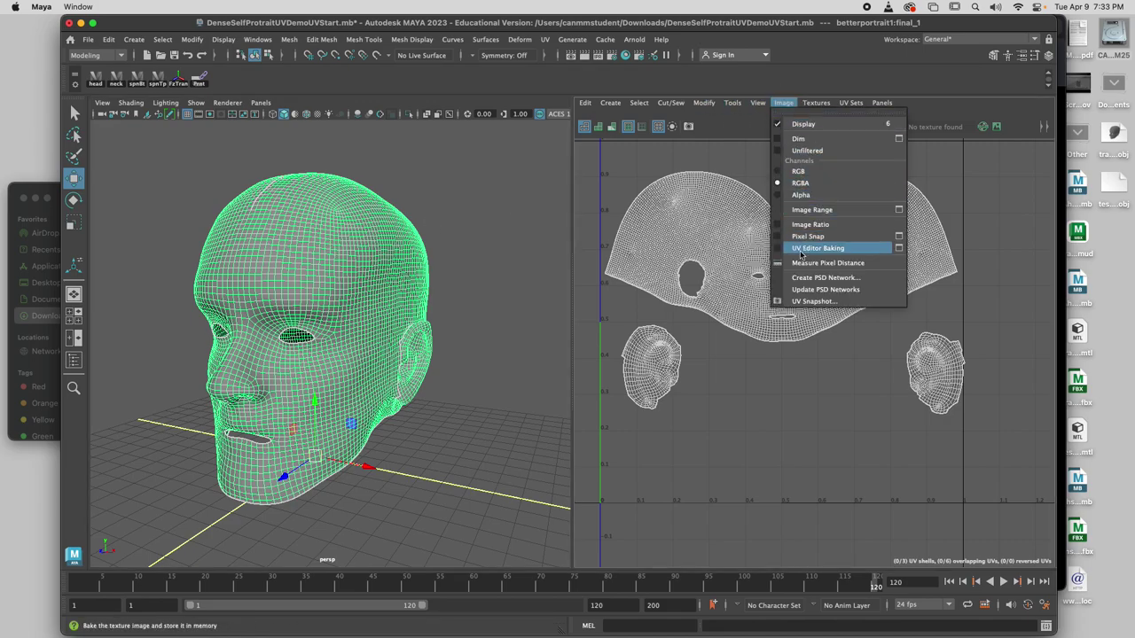
left_click(812, 302)
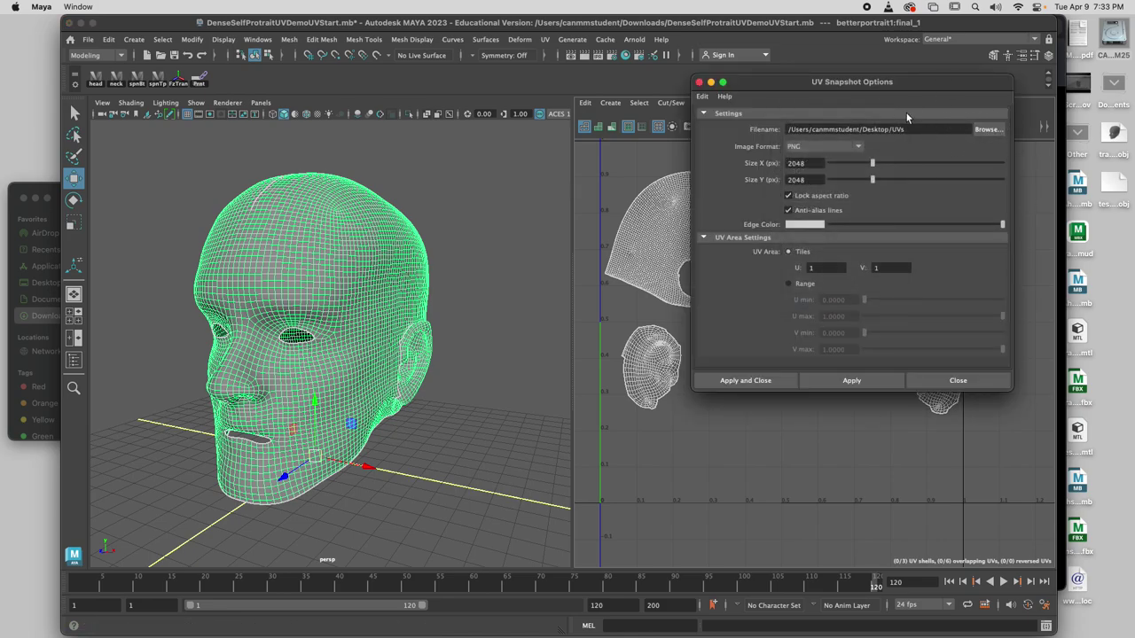
Step: Set the UV snapshot's output file to Adv_HeadUVsnap_lastname in the Desktop folder
left_click(985, 129)
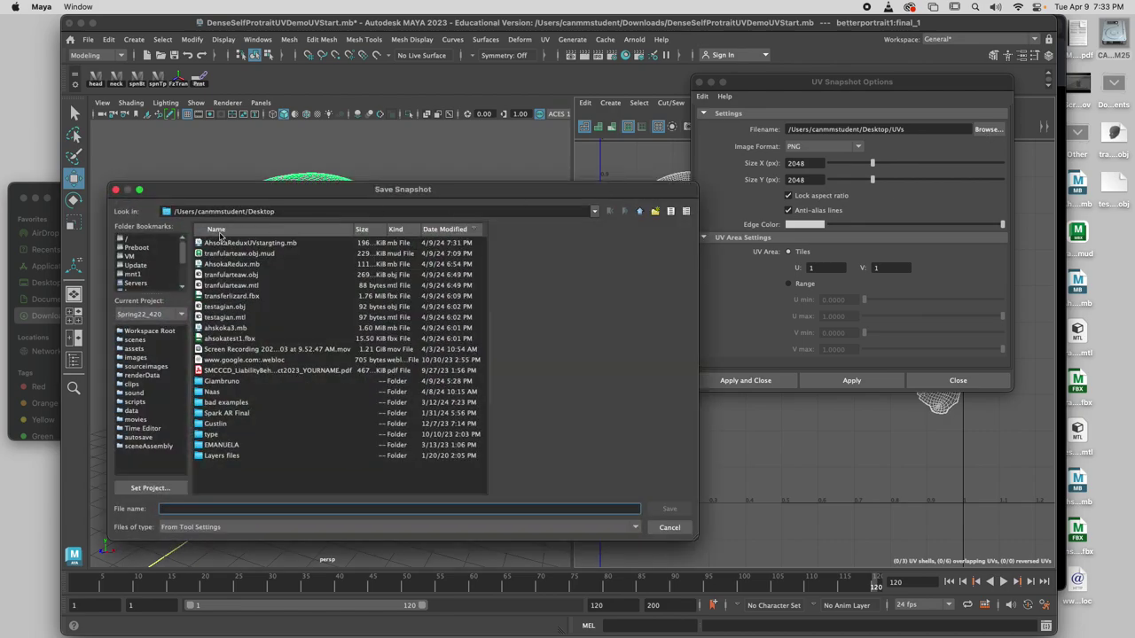
scroll(139, 265, "down", 3)
left_click(133, 266)
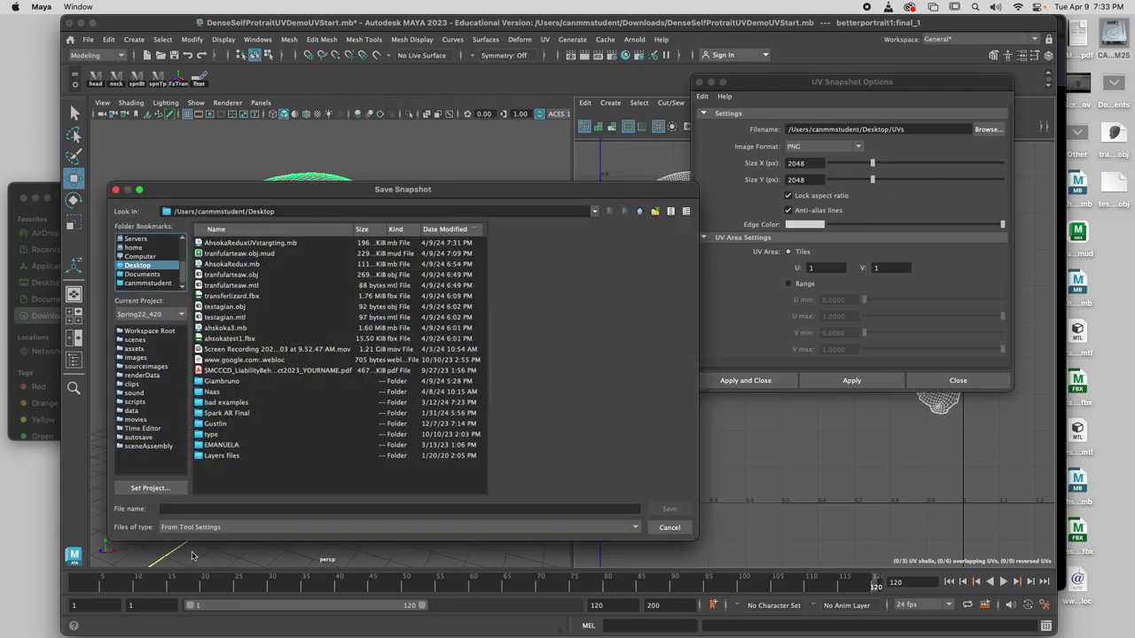
left_click(185, 510)
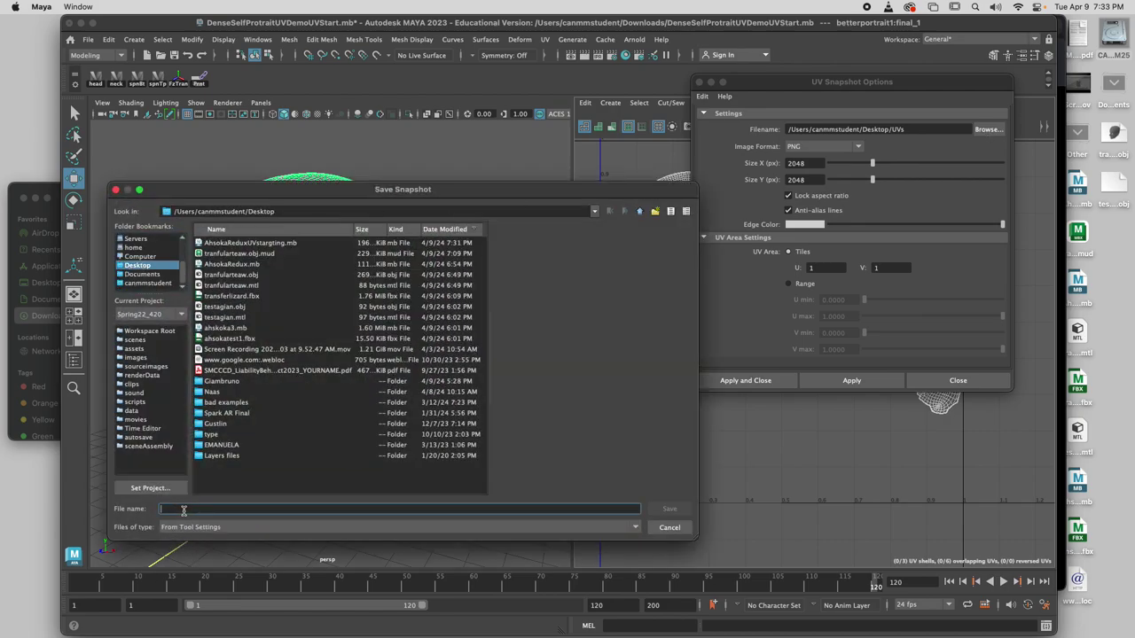
type("Adv_HeadUVsnap_lastname")
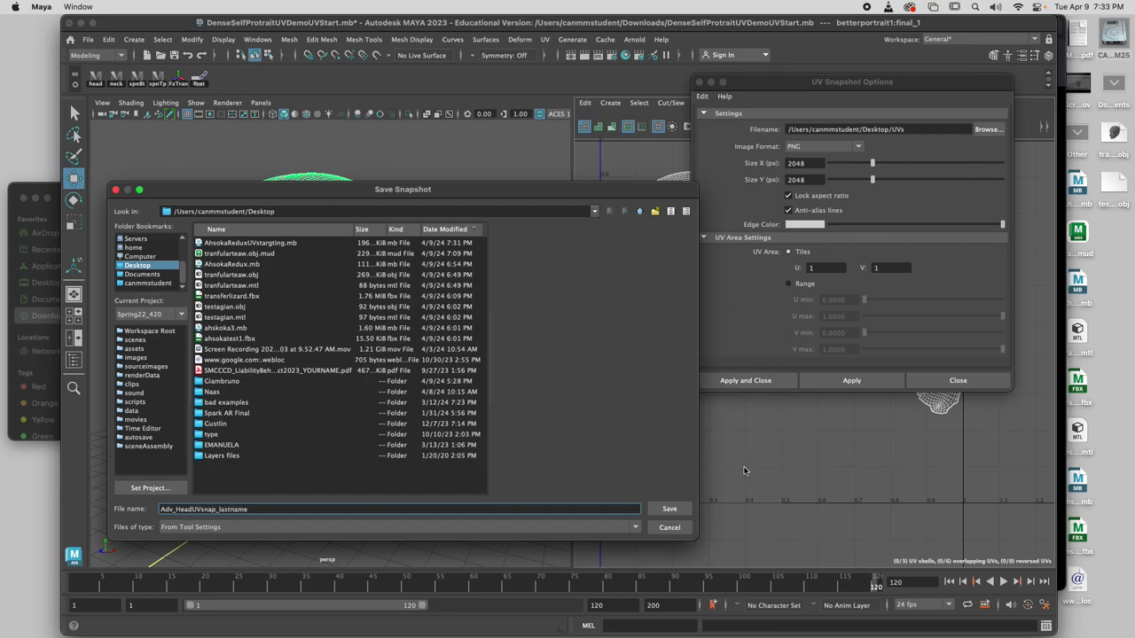
left_click(670, 510)
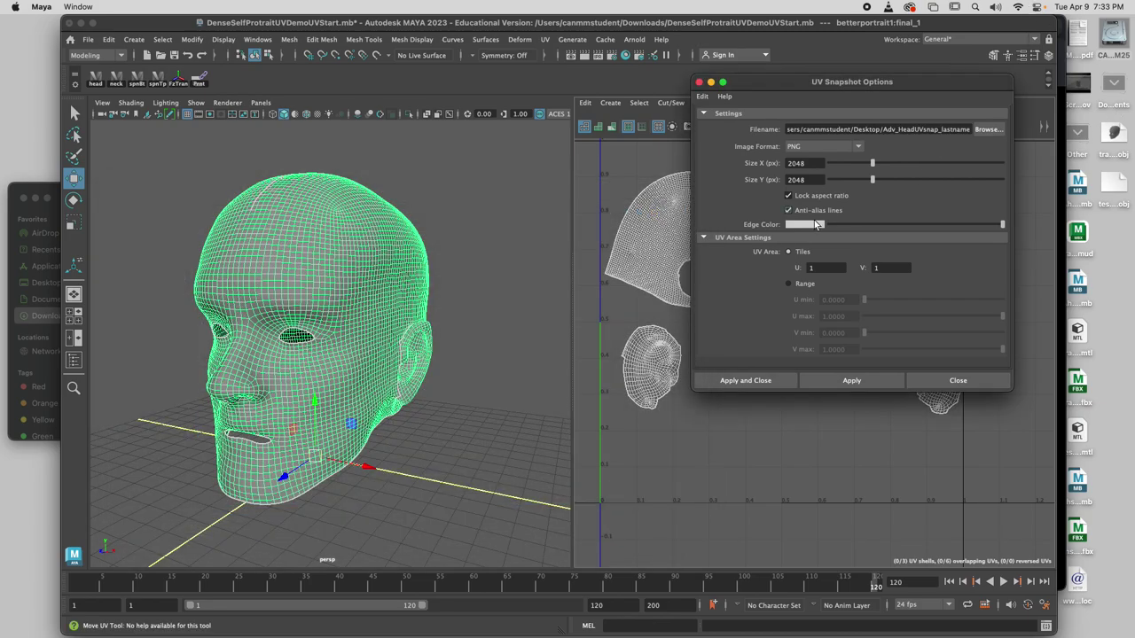
Step: Set the snapshot's image format to JPEG and its size to 4096 px, and export it
left_click(857, 148)
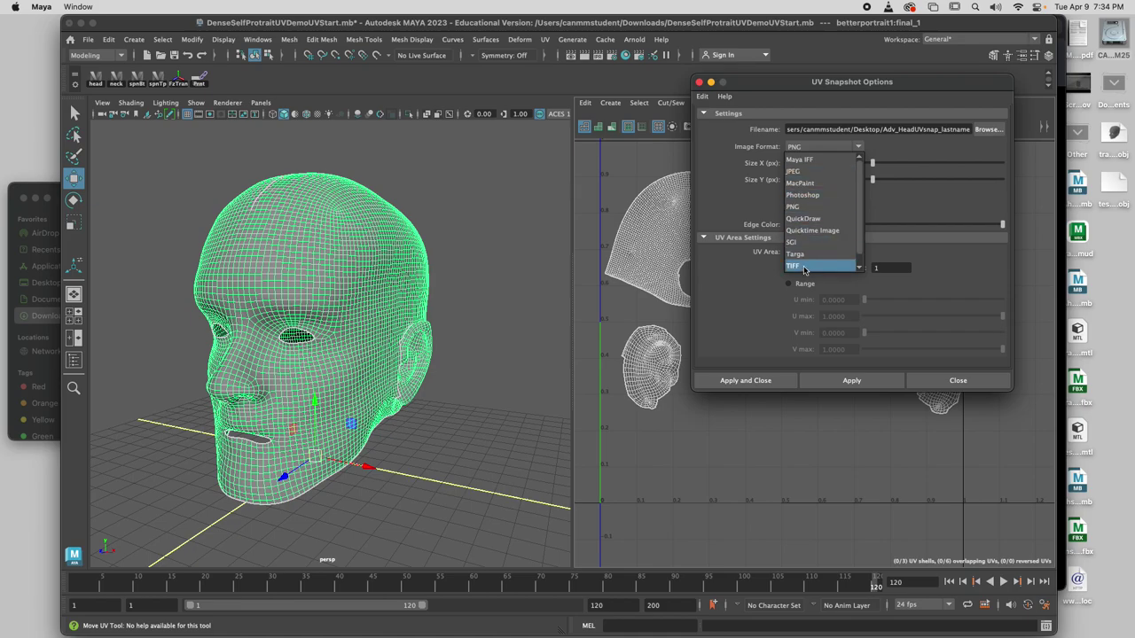
left_click(793, 171)
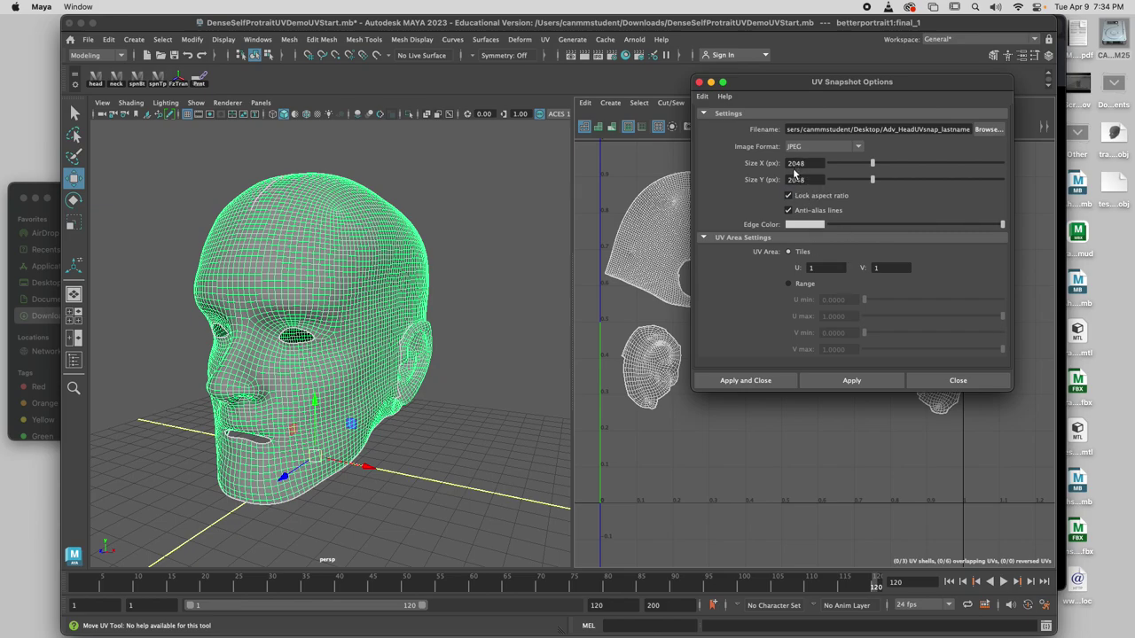
left_click_drag(809, 165, 778, 168)
type("4096")
left_click(811, 180)
left_click(760, 383)
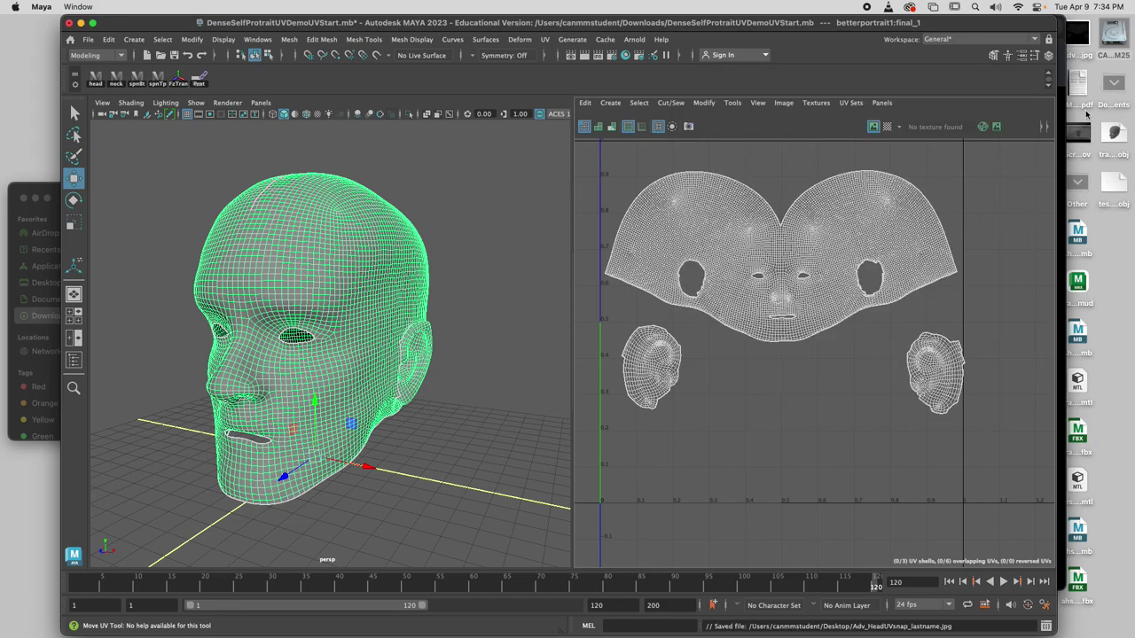
Step: Open the recent scene AhsokaReduxUVstargting.mb, saving the changes to the portrait scene
left_click_drag(995, 25, 983, 23)
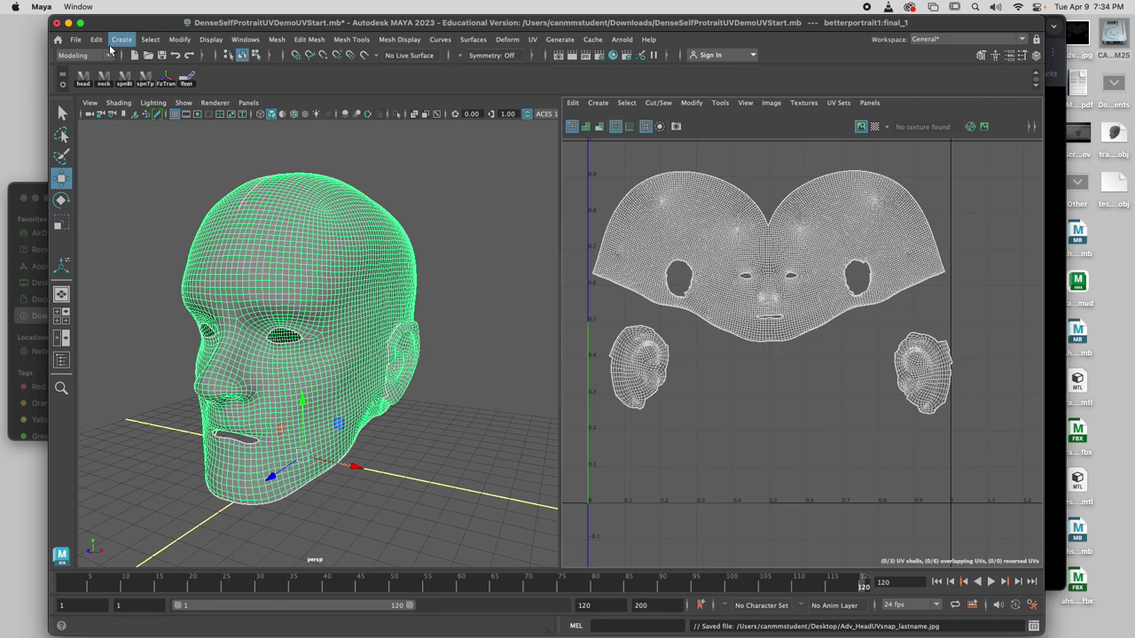
left_click(75, 39)
mouse_move(211, 423)
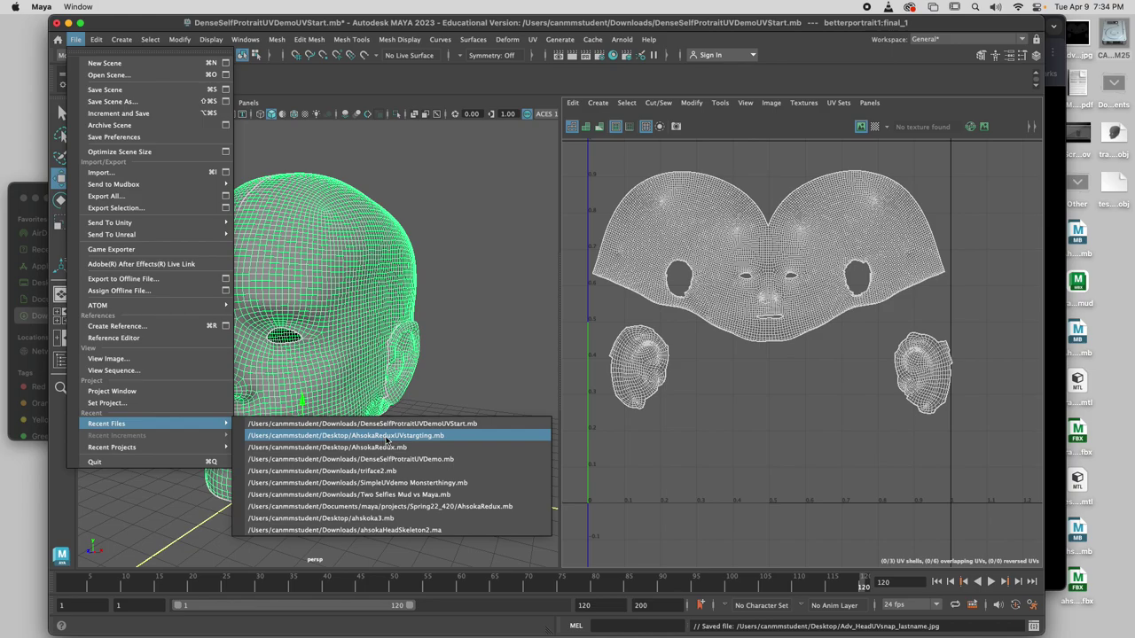
left_click(386, 435)
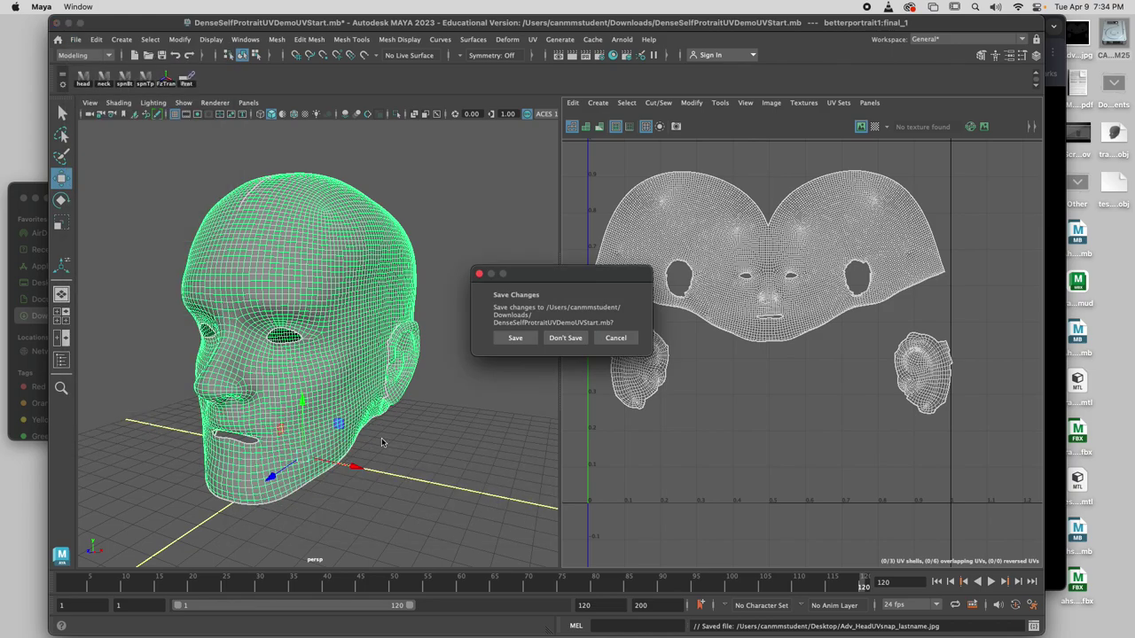
left_click(564, 338)
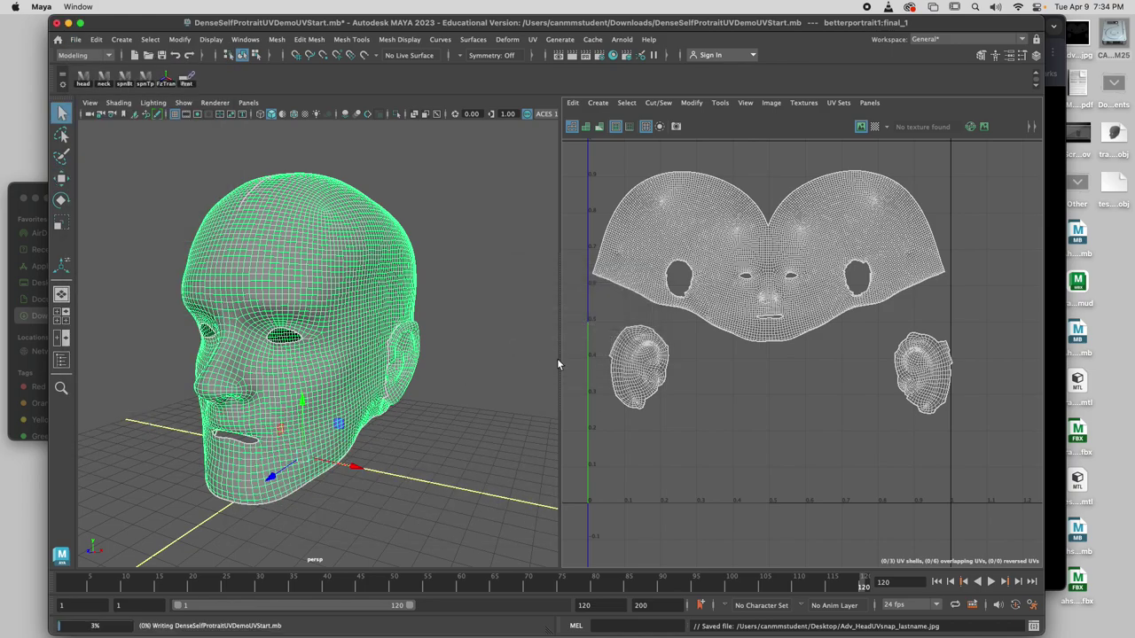
Step: Select the Ahsoka face's UV shell and move it into the 0 to 1 tile, beside the large head shell
left_click(363, 340)
scroll(364, 339, "down", 8)
scroll(769, 414, "down", 4)
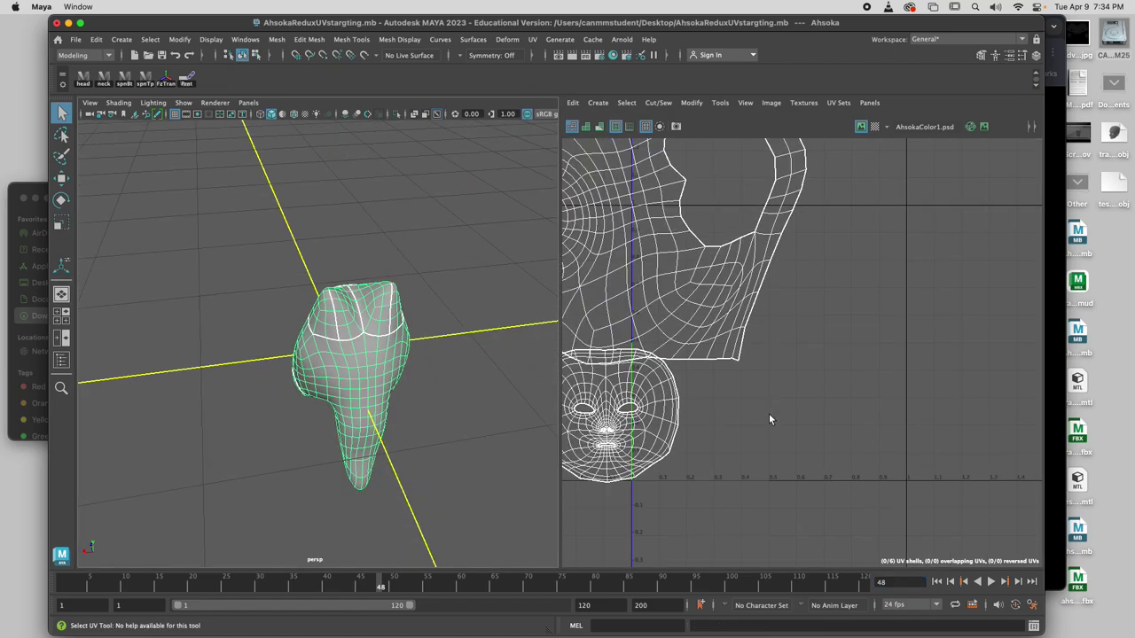
middle_click_drag(704, 430, 810, 433, "alt")
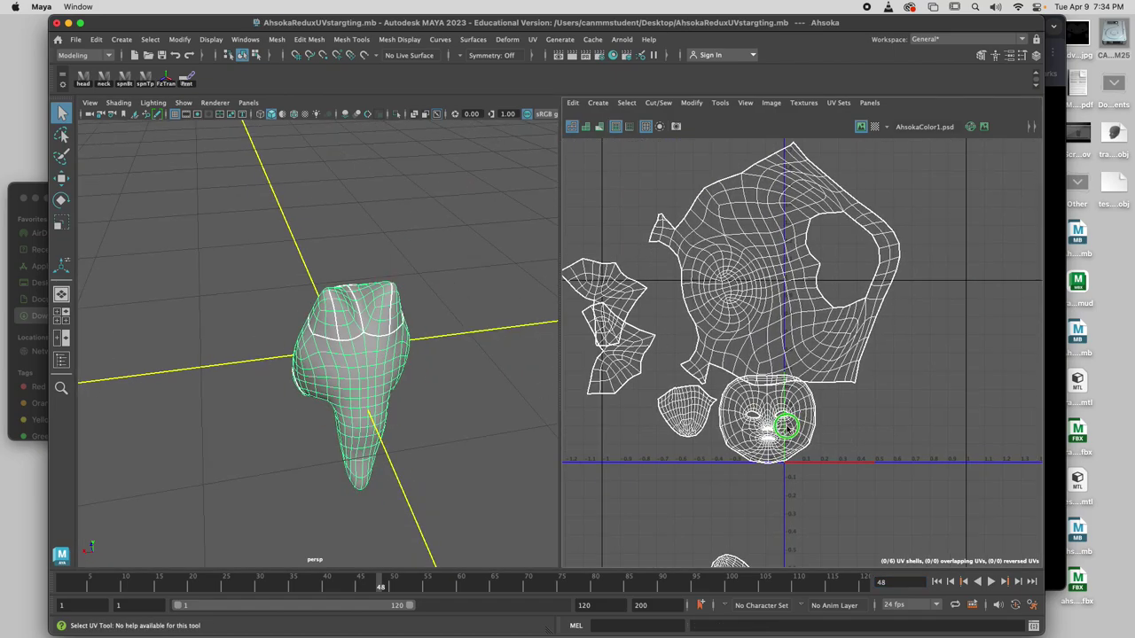
right_click_drag(785, 426, 734, 412)
left_click(759, 428)
scroll(798, 446, "down", 4)
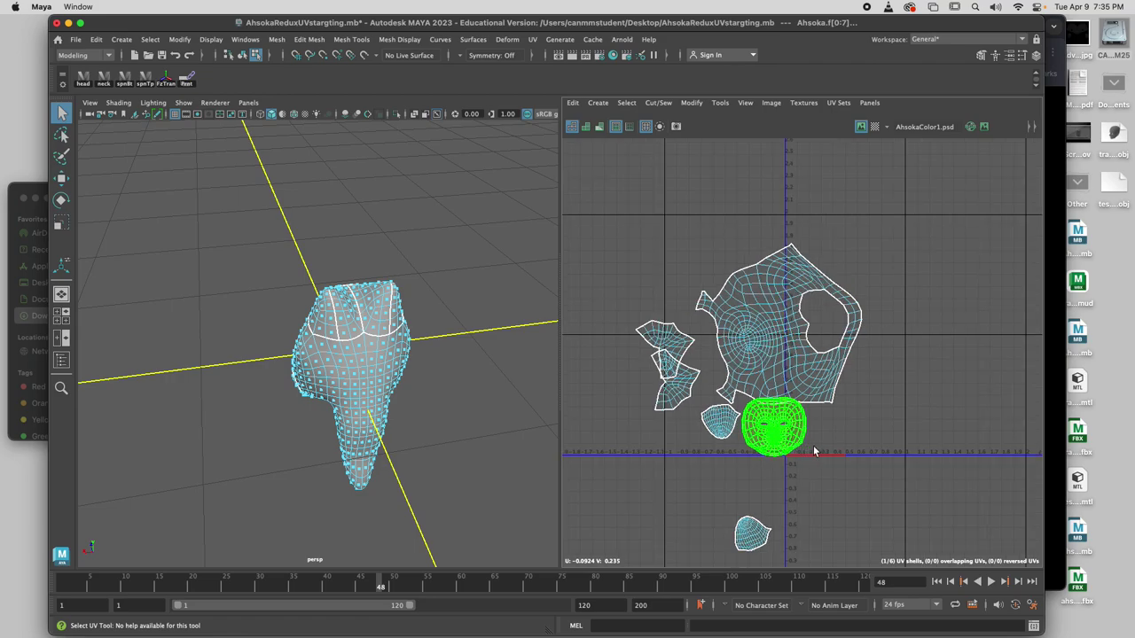
scroll(815, 452, "down", 2)
key("w")
left_click_drag(789, 435, 867, 395)
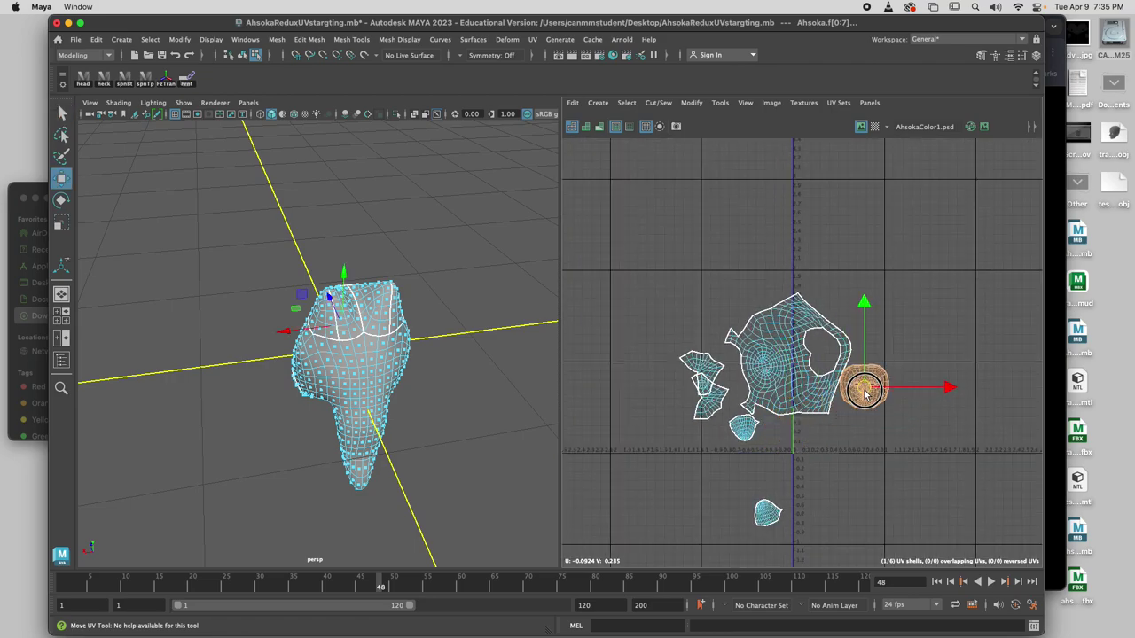
Step: Enlarge the face shell slightly, rotate it a touch and shift it just inside the tile's right edge
scroll(866, 396, "up", 5)
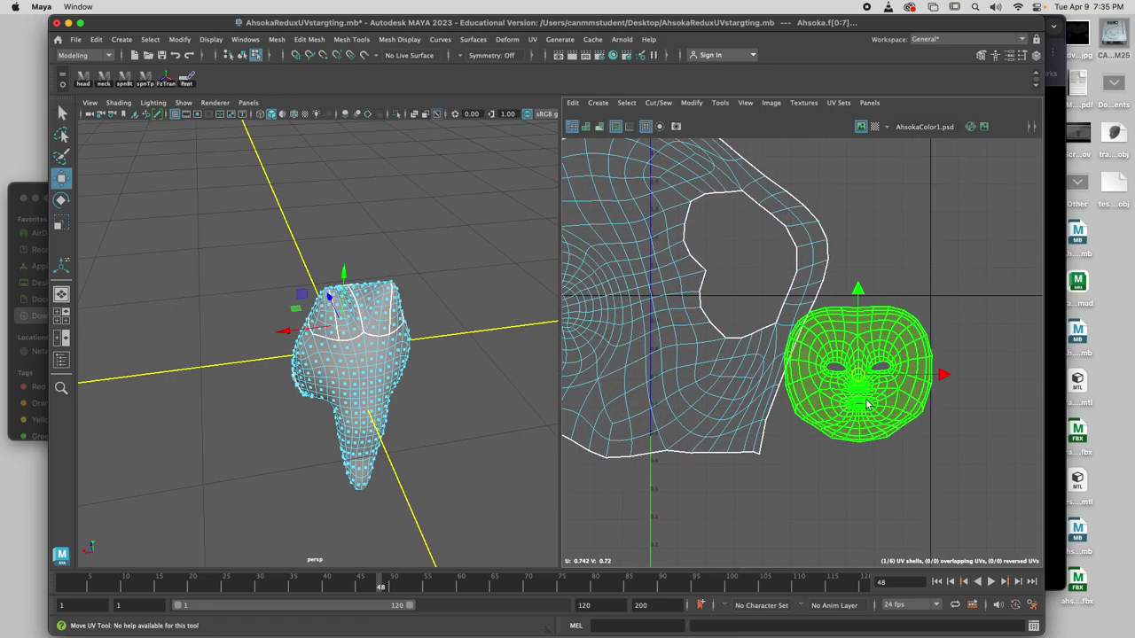
key("r")
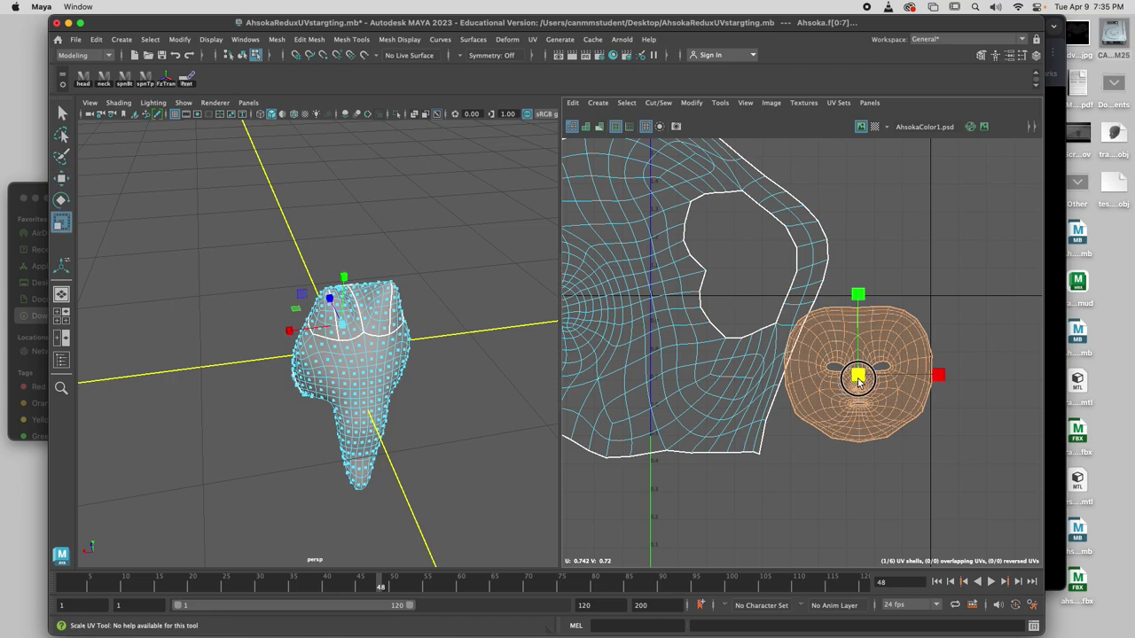
left_click_drag(859, 380, 870, 377)
key("e")
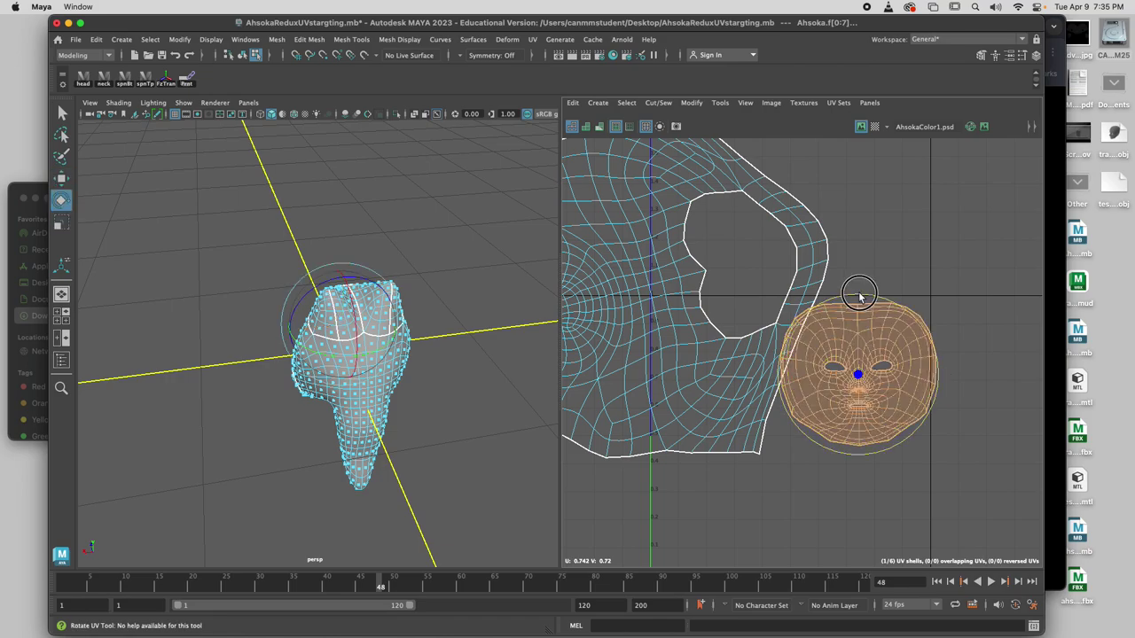
left_click_drag(859, 297, 861, 297)
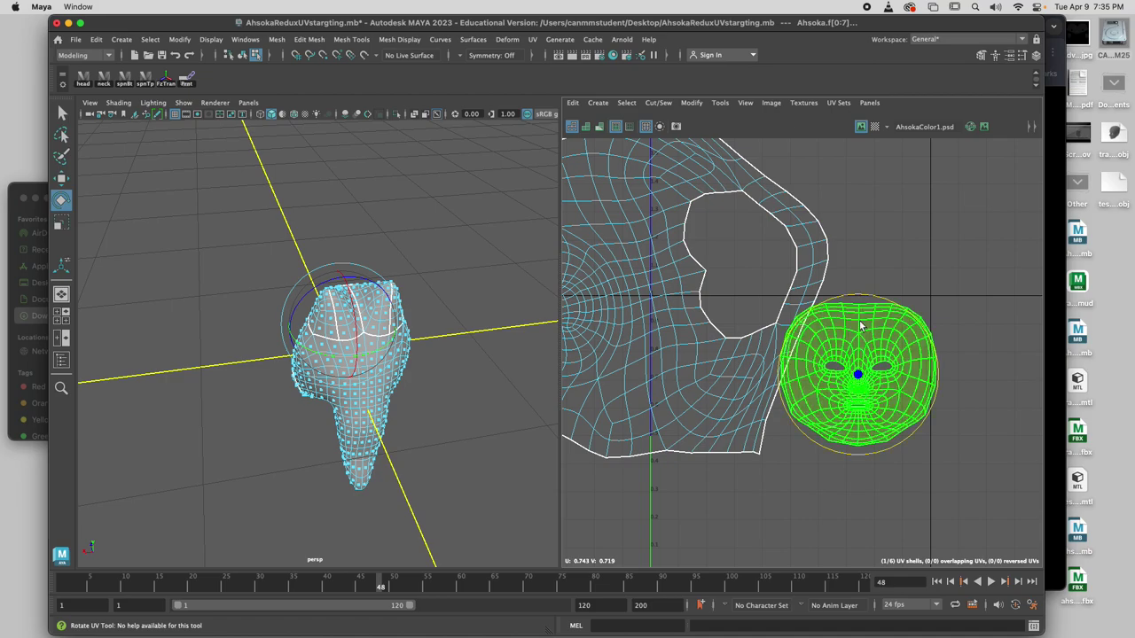
key("w")
left_click_drag(857, 380, 847, 374)
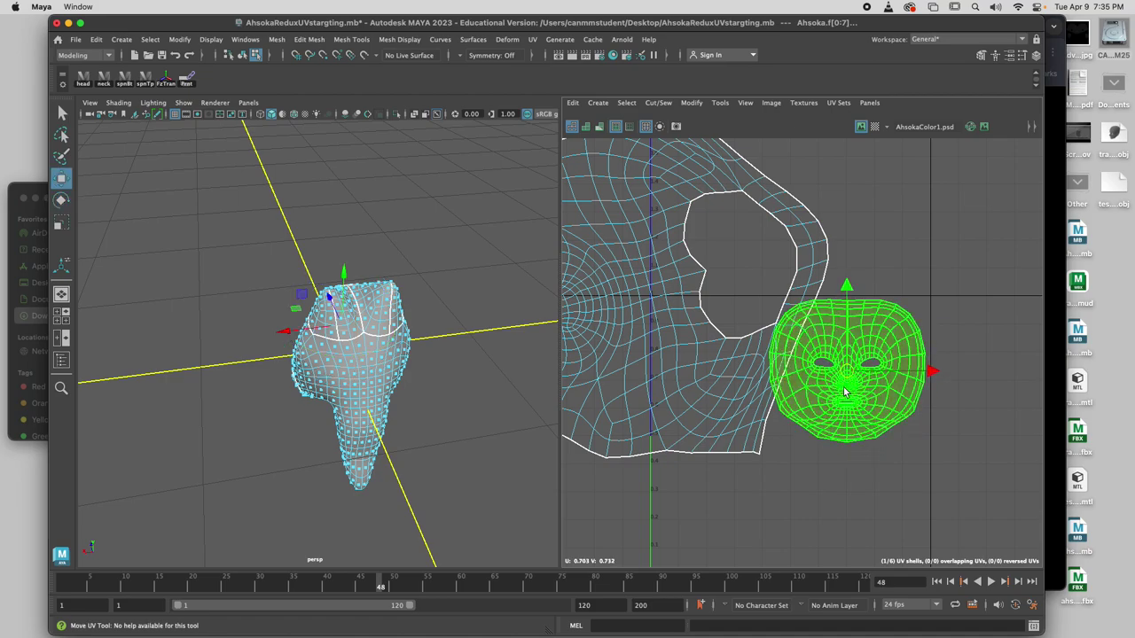
Step: Move the lowest small UV shell up to just below the horizontal zero line, near the other small shell
scroll(830, 404, "down", 3)
left_click(757, 392)
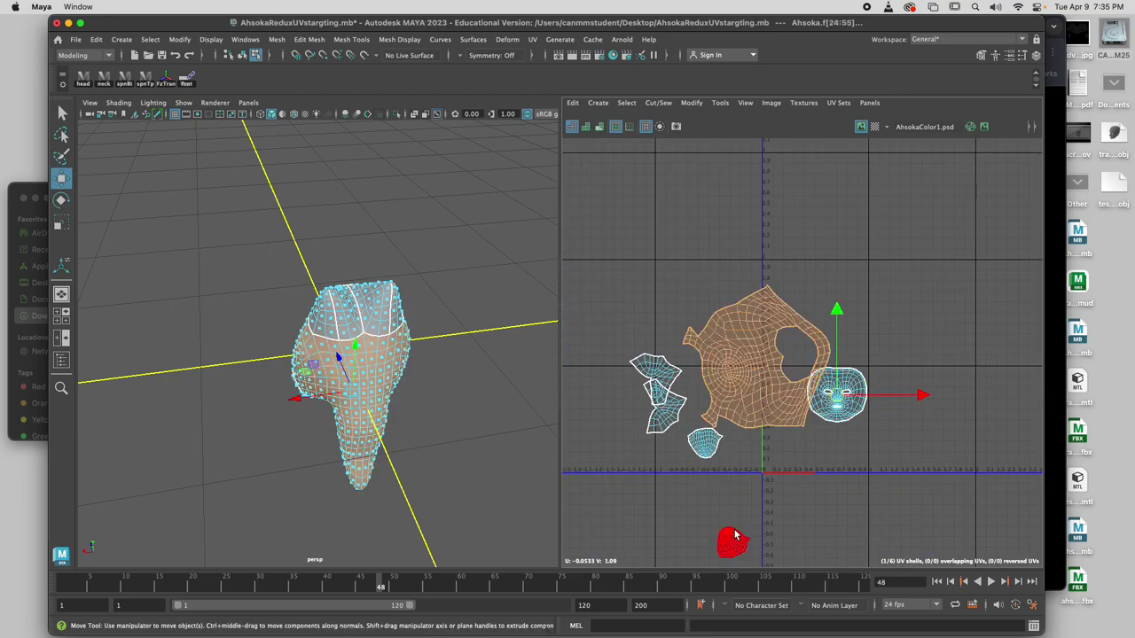
left_click(731, 541)
left_click_drag(726, 530, 708, 479)
Step: Select the two small UV shells in turn to compare which faces of the Ahsoka model each one covers
left_click(717, 443)
left_click(712, 490)
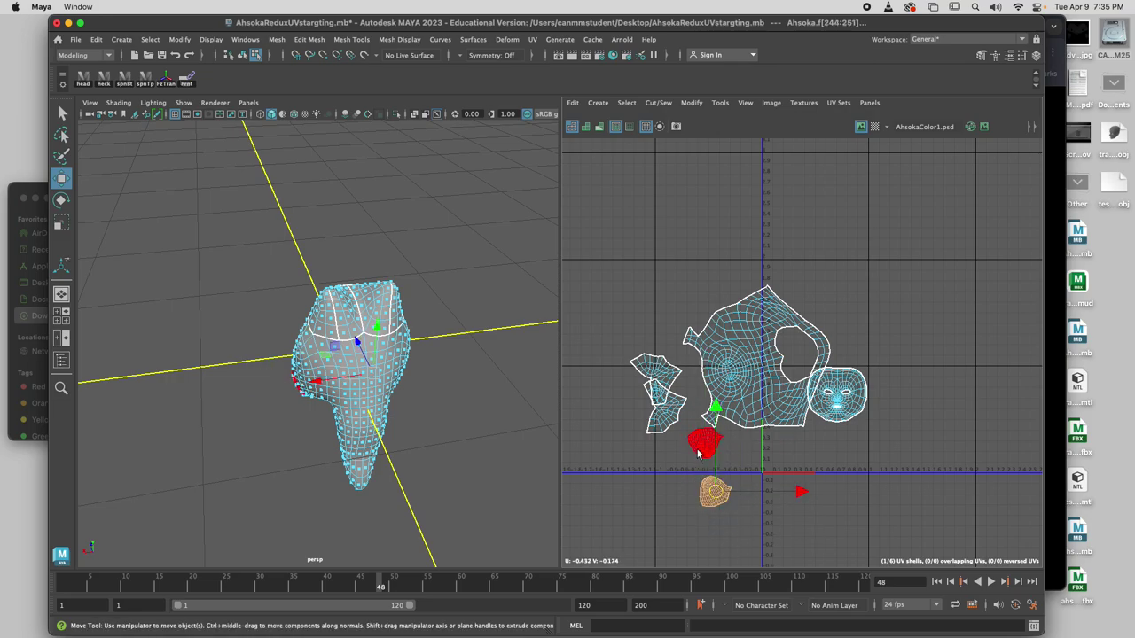
scroll(700, 461, "up", 4)
left_click(697, 426)
left_click(707, 519)
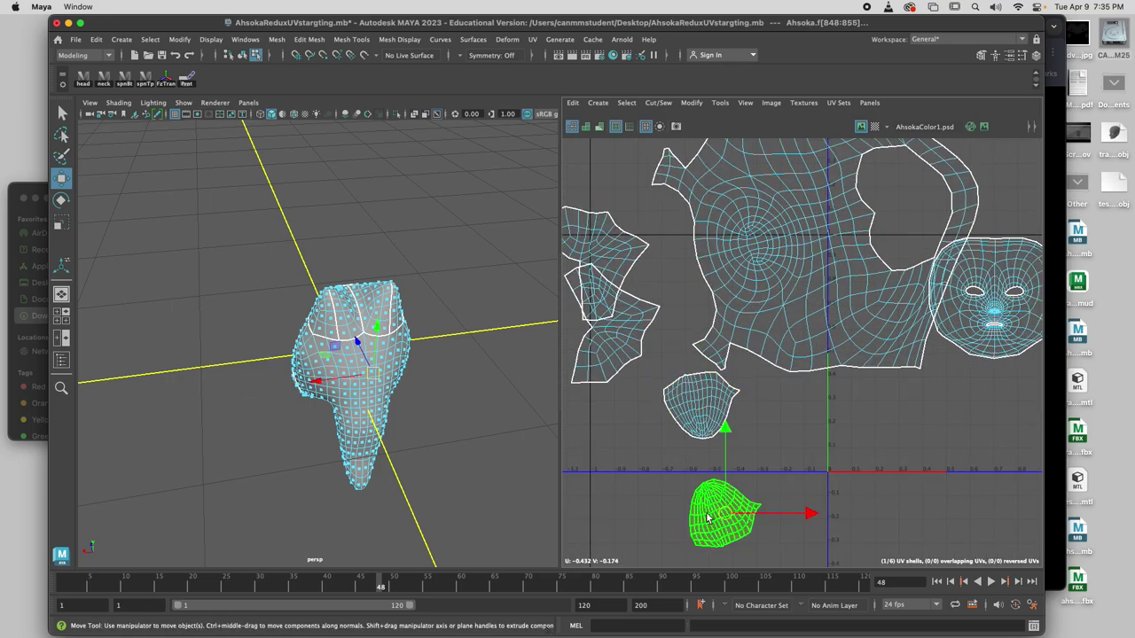
left_click(691, 457)
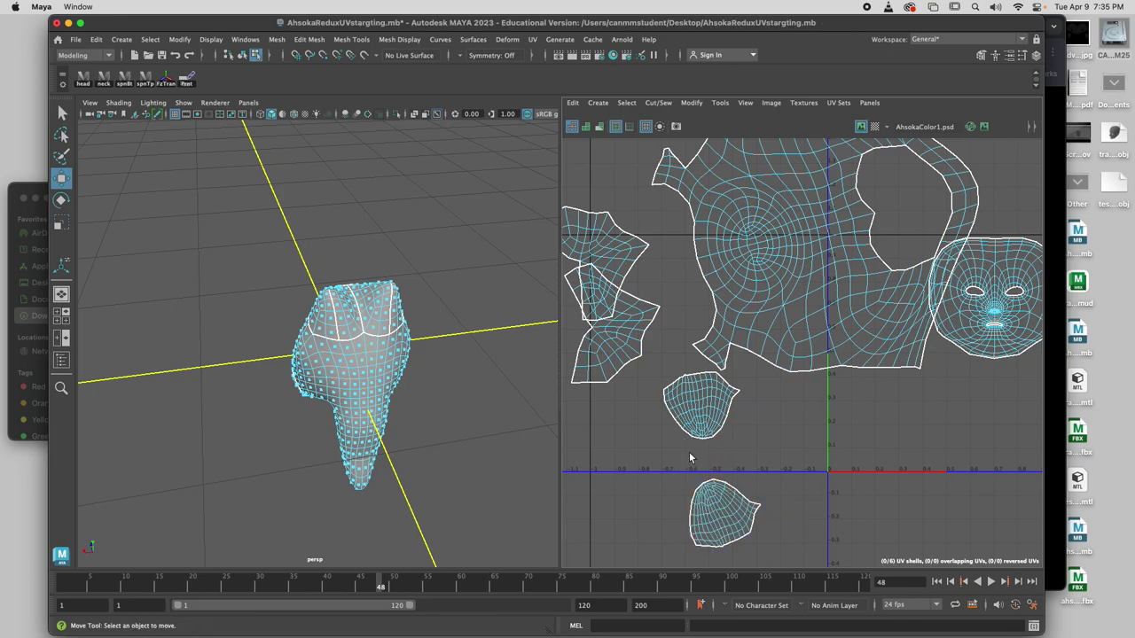
left_click(688, 396)
left_click(715, 512)
left_click(715, 512)
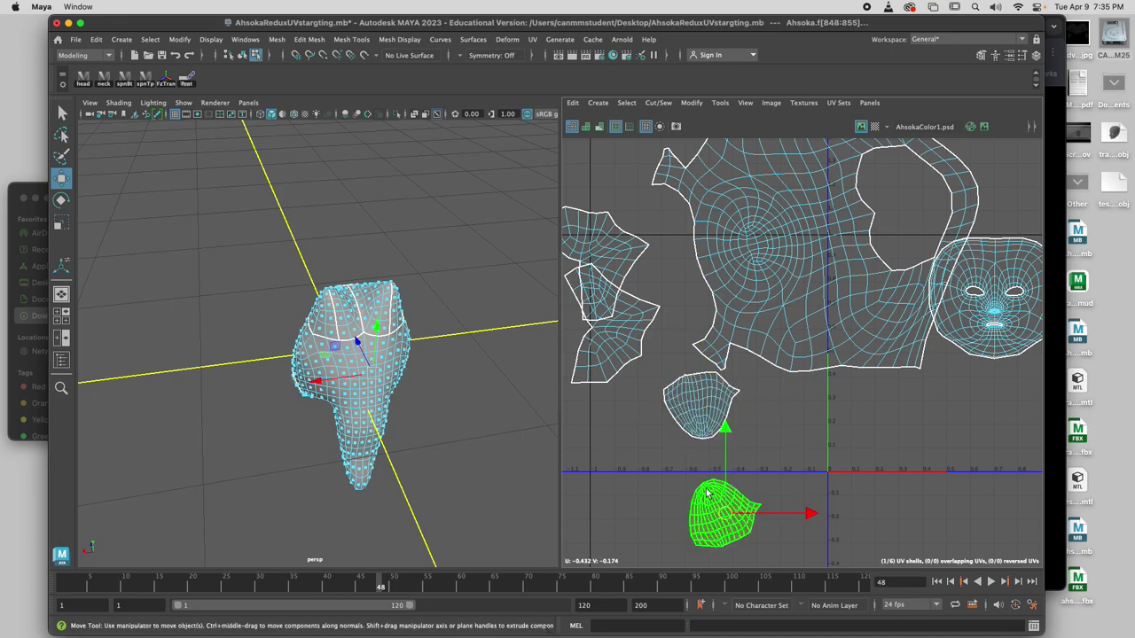
left_click(688, 404)
left_click(724, 513)
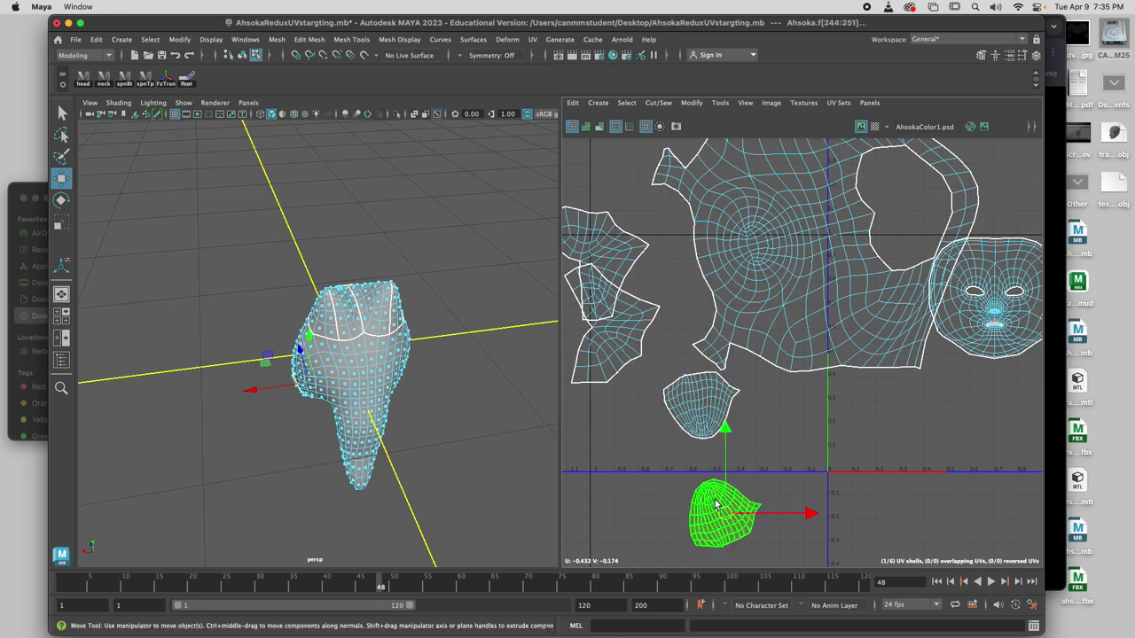
Step: Rotate the lower small UV shell about half a turn and place it just below the large head shell, beside the other small shell
left_click_drag(725, 513, 757, 484)
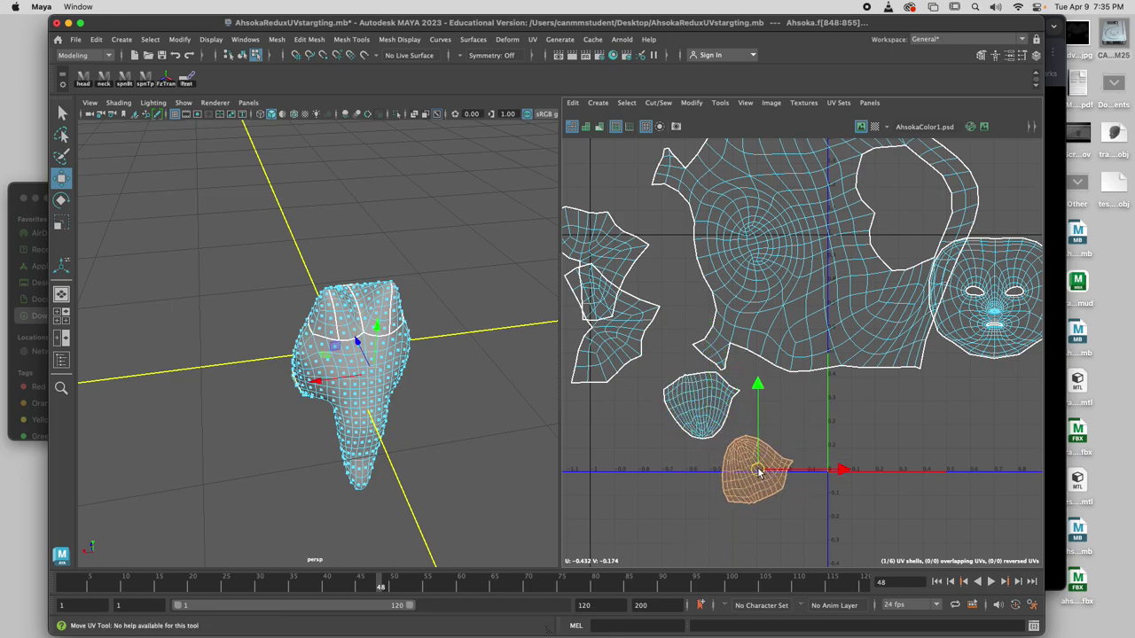
key("e")
left_click_drag(782, 395, 722, 506)
key("w")
left_click_drag(744, 460, 782, 402)
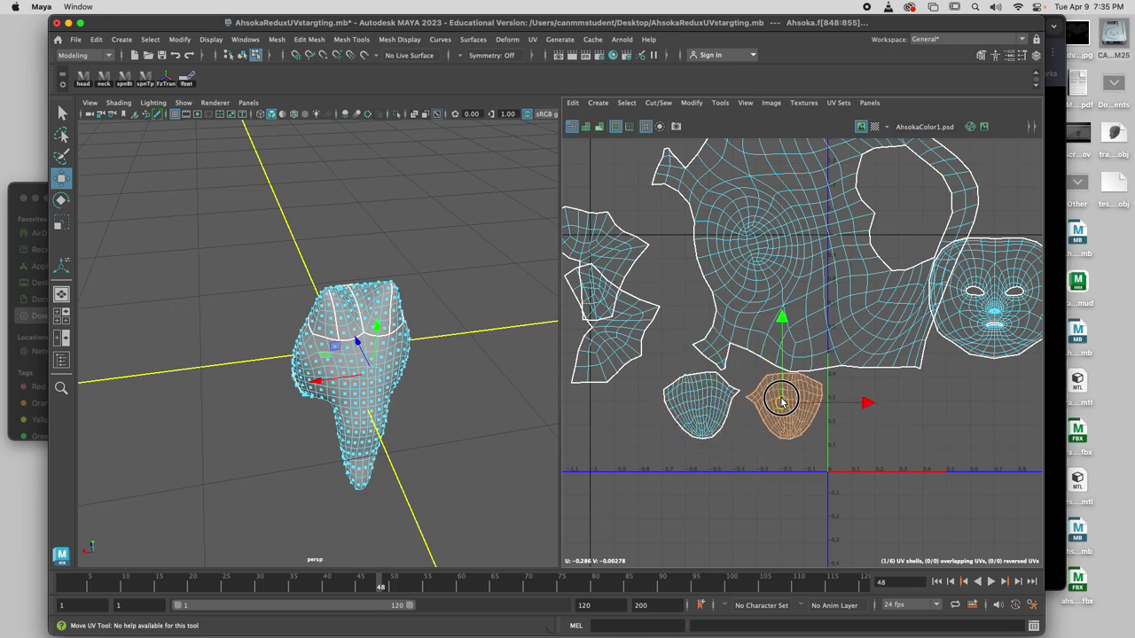
Step: Flip the other small UV shell, the one farther from the vertical axis, horizontally about its pivot
left_click(700, 408)
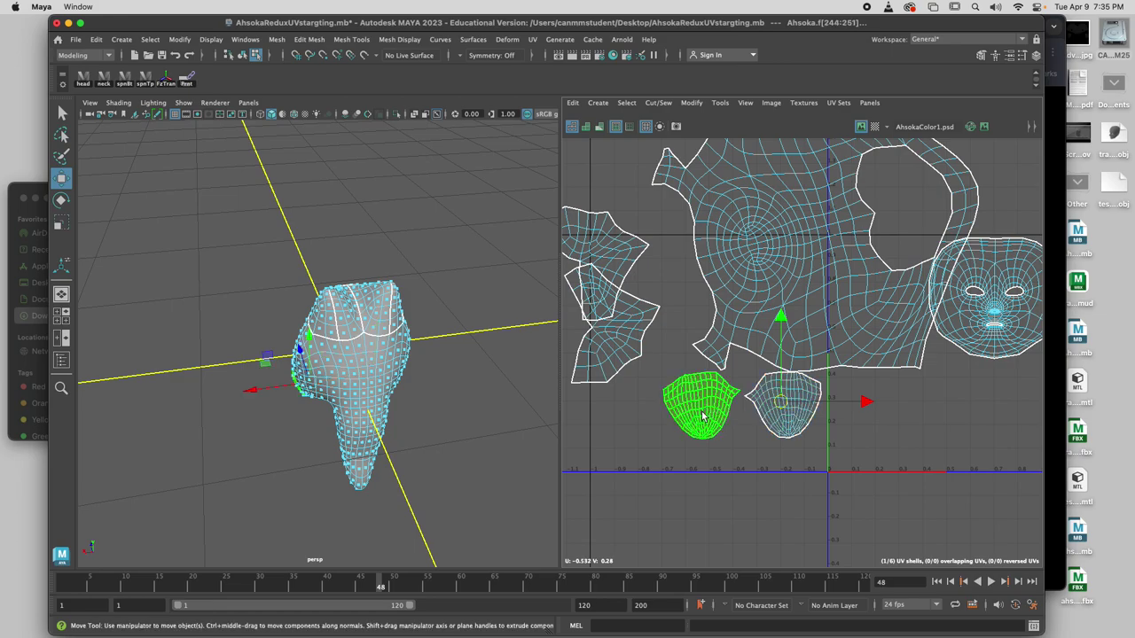
left_click(706, 417)
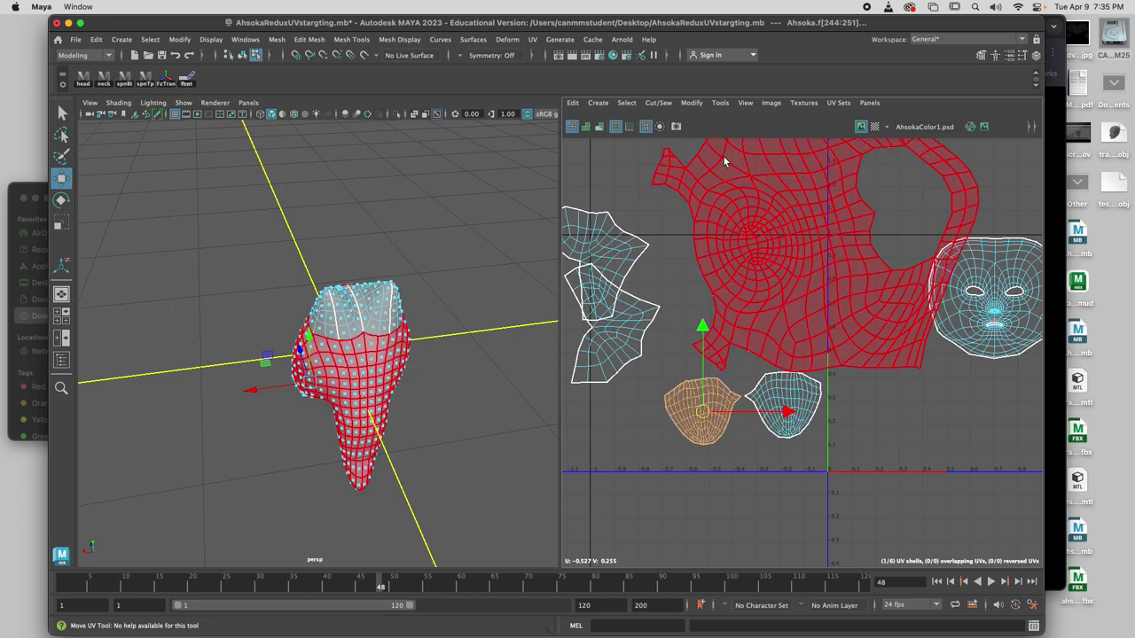
left_click(693, 102)
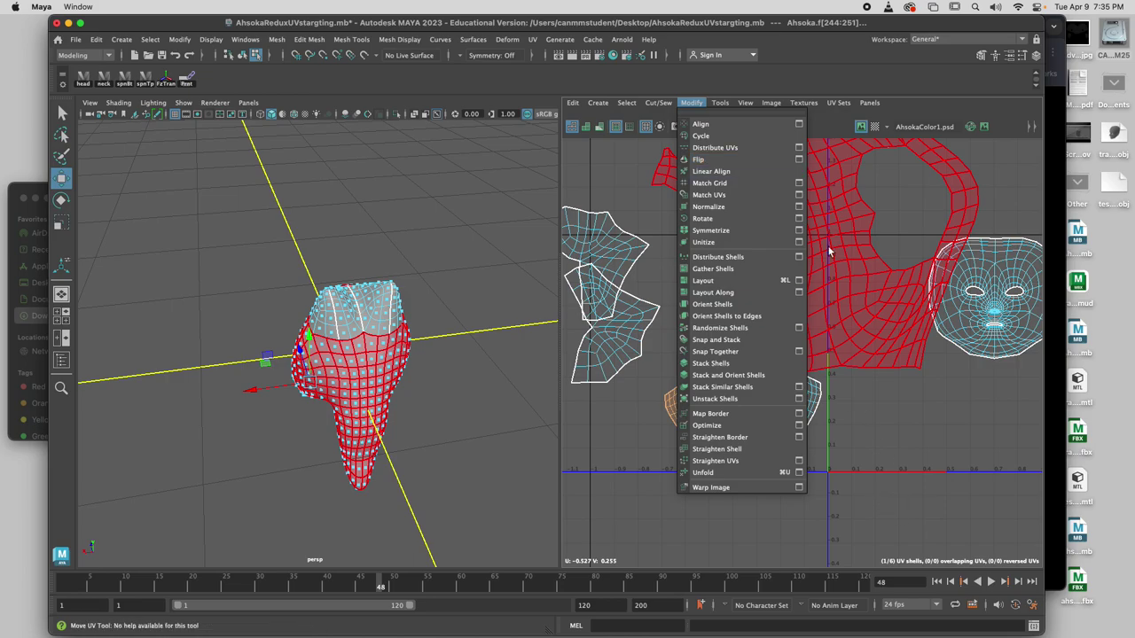
left_click(799, 161)
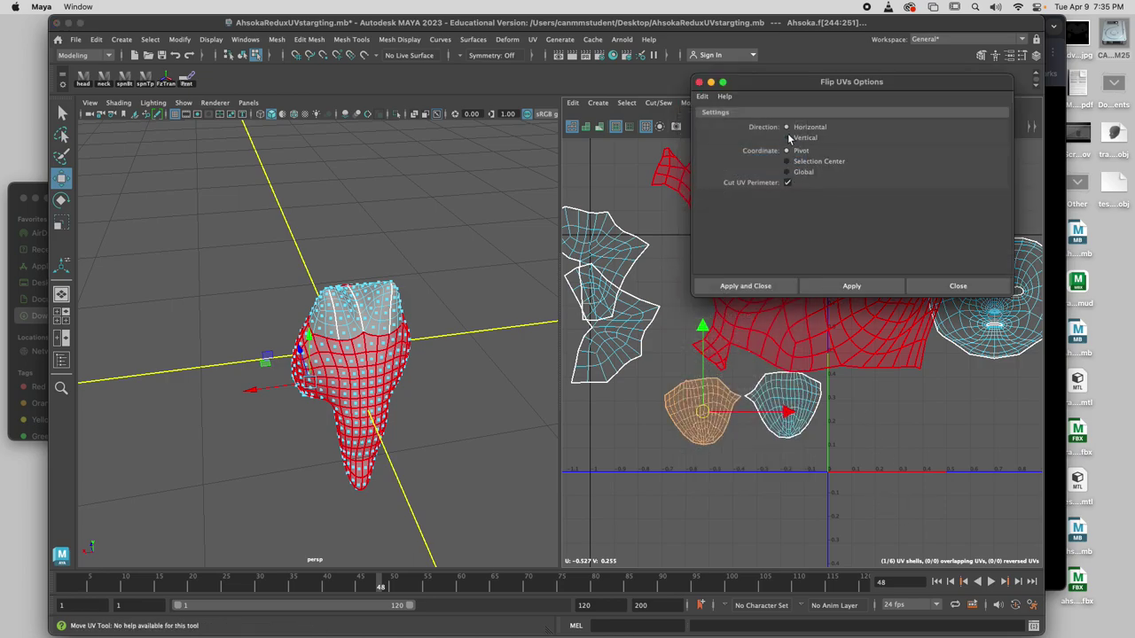
left_click(844, 287)
left_click(749, 405)
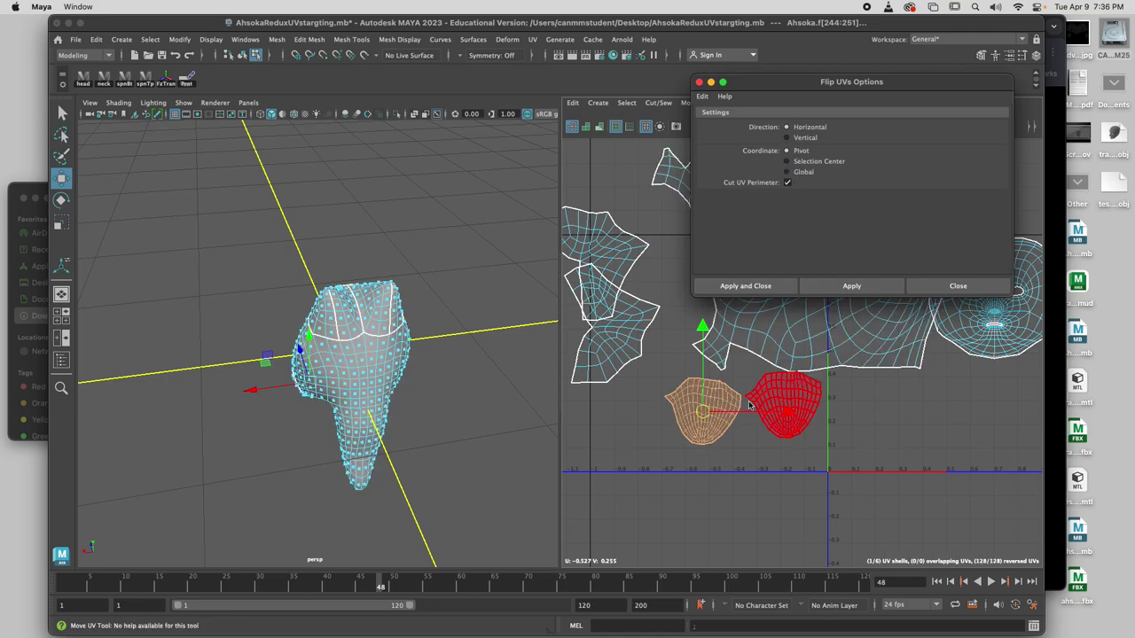
Step: Stack the flipped small shell on top of its matching shell, rotate it slightly to line up the outlines, and close the flip options
left_click_drag(703, 410, 786, 411)
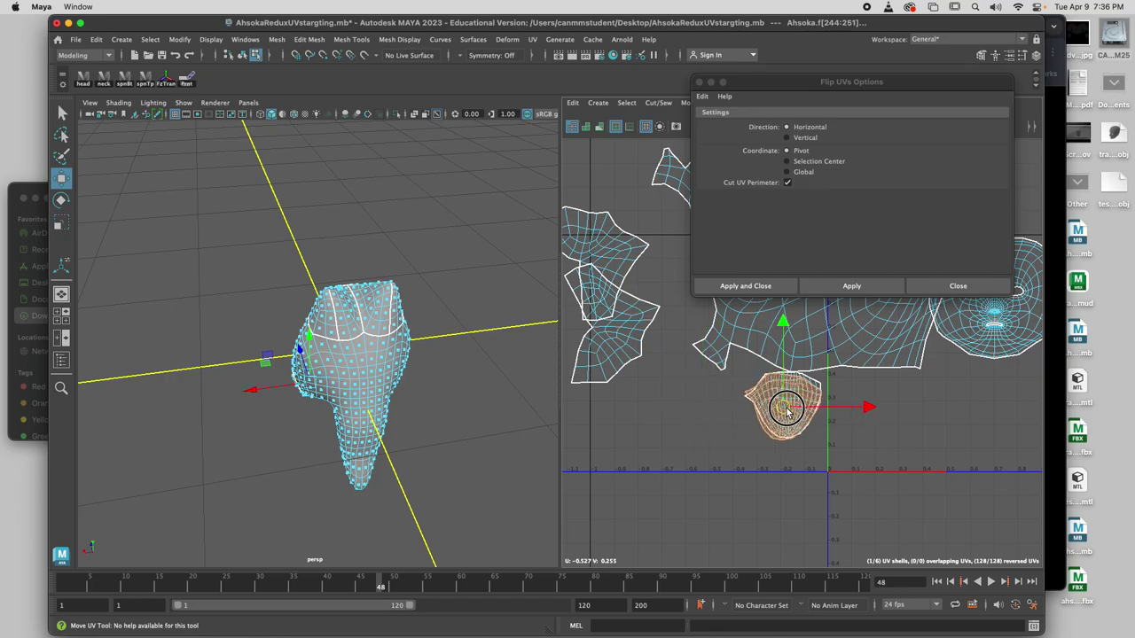
key("e")
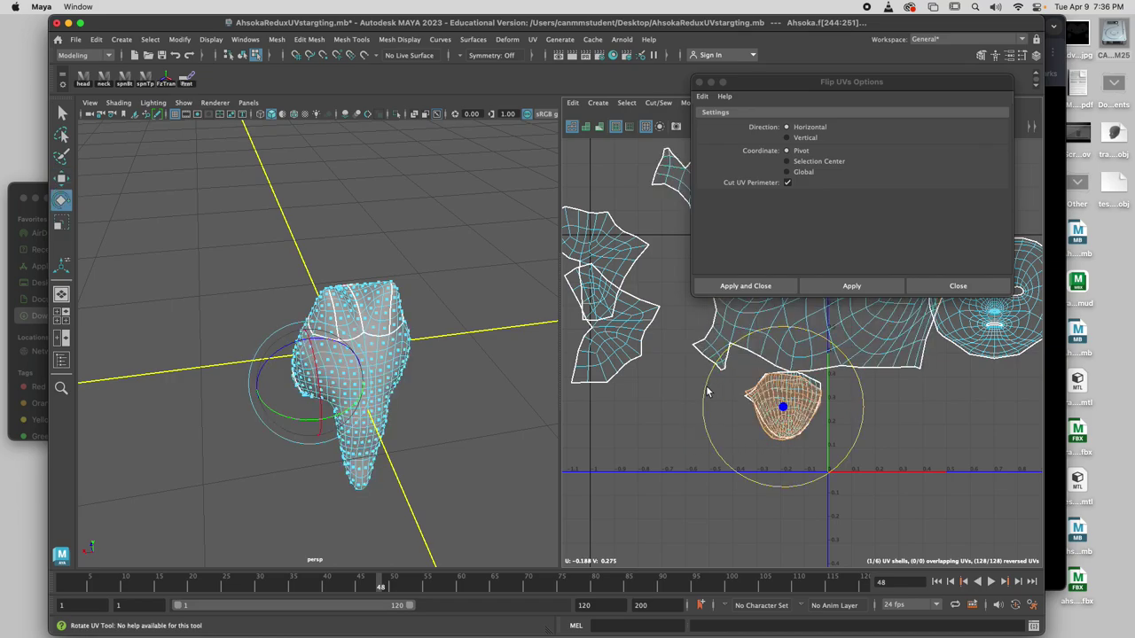
left_click_drag(704, 387, 707, 409)
key("w")
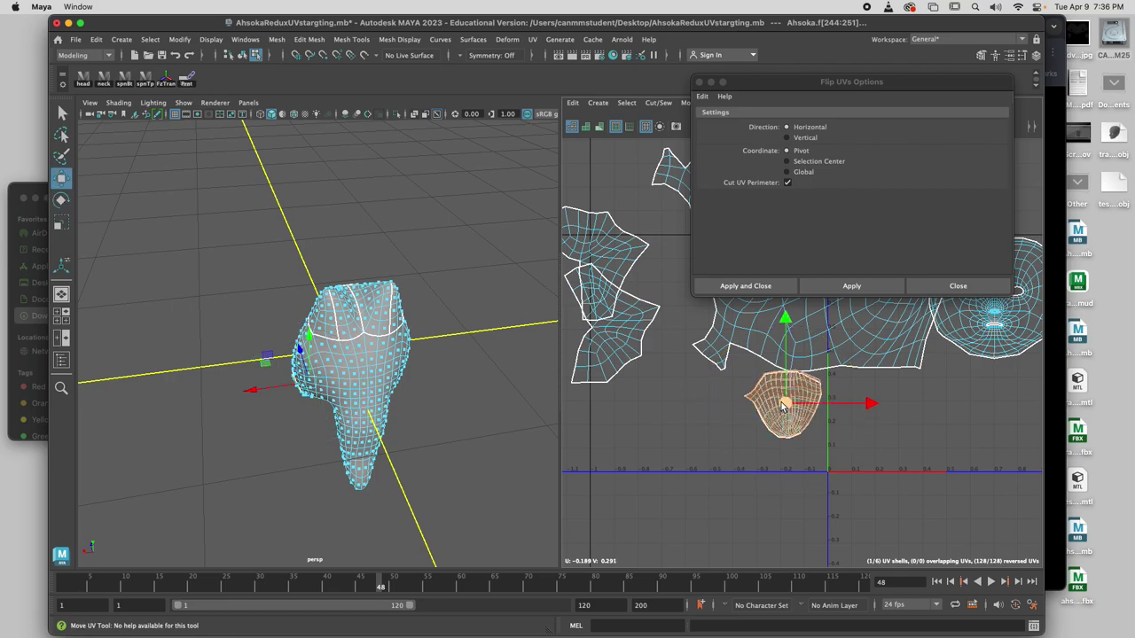
key("e")
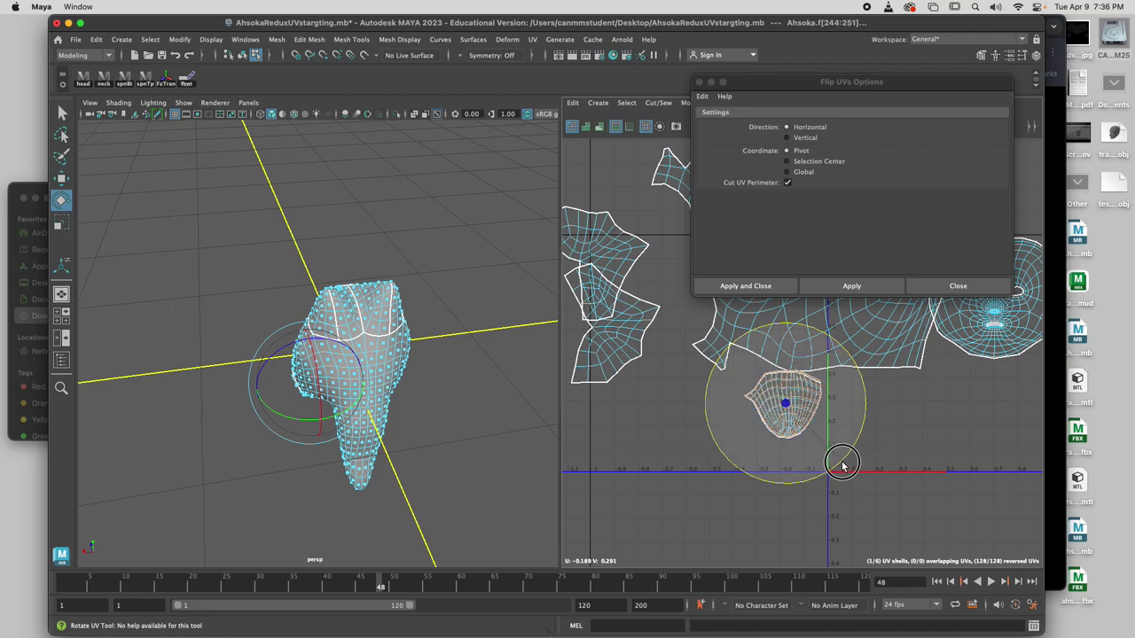
left_click(957, 285)
left_click(938, 432)
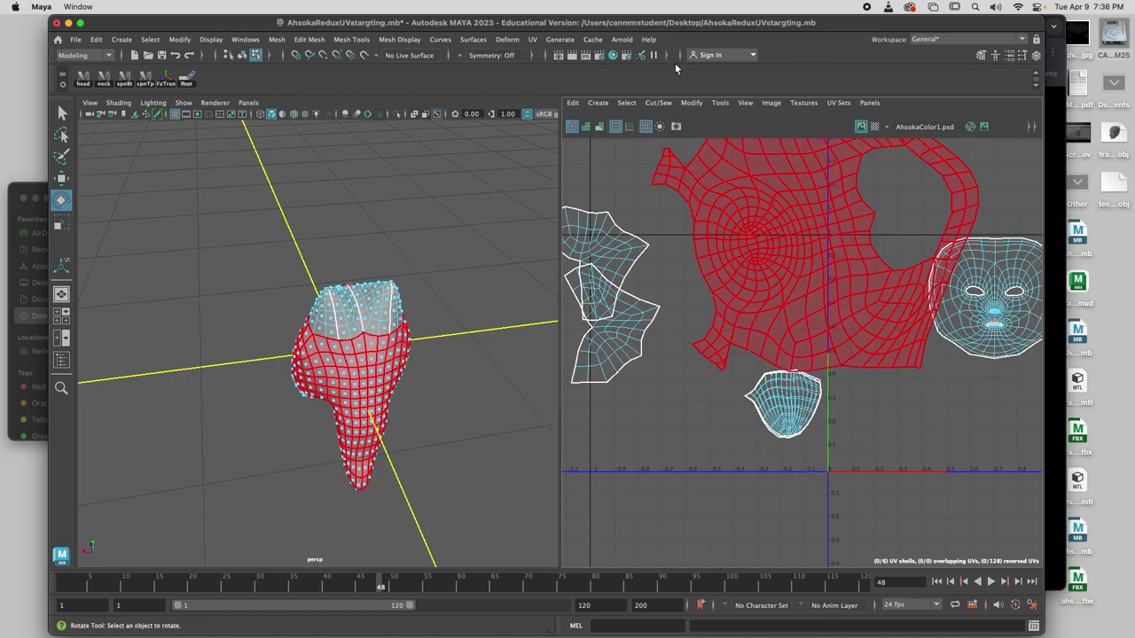
Step: Select both stacked small shells and try to align them with Snap Together
left_click(690, 103)
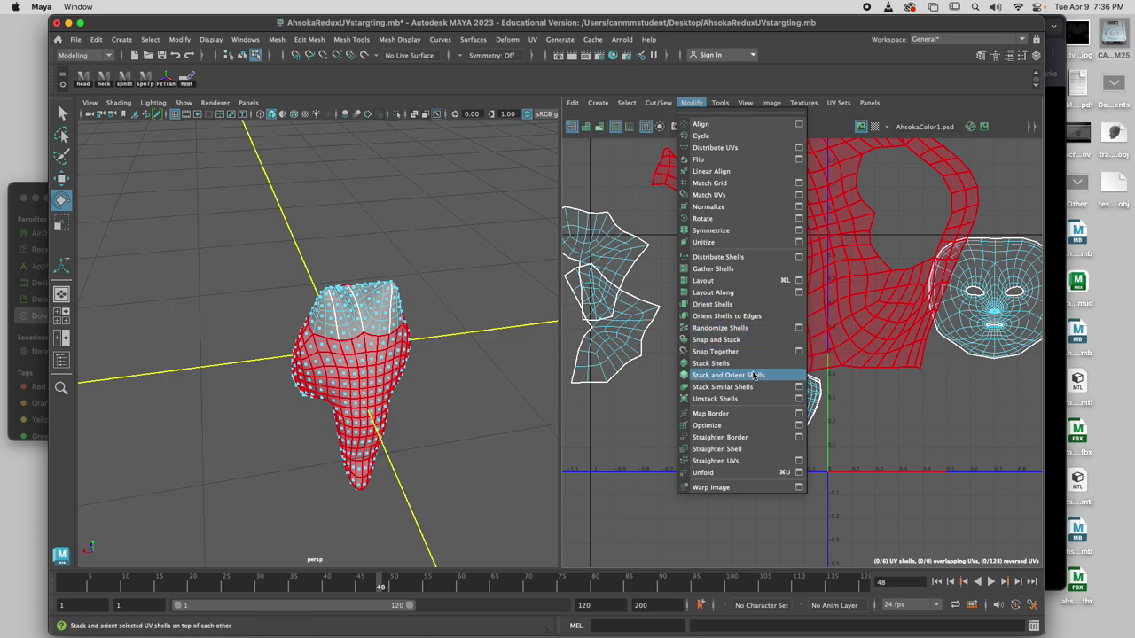
left_click(877, 436)
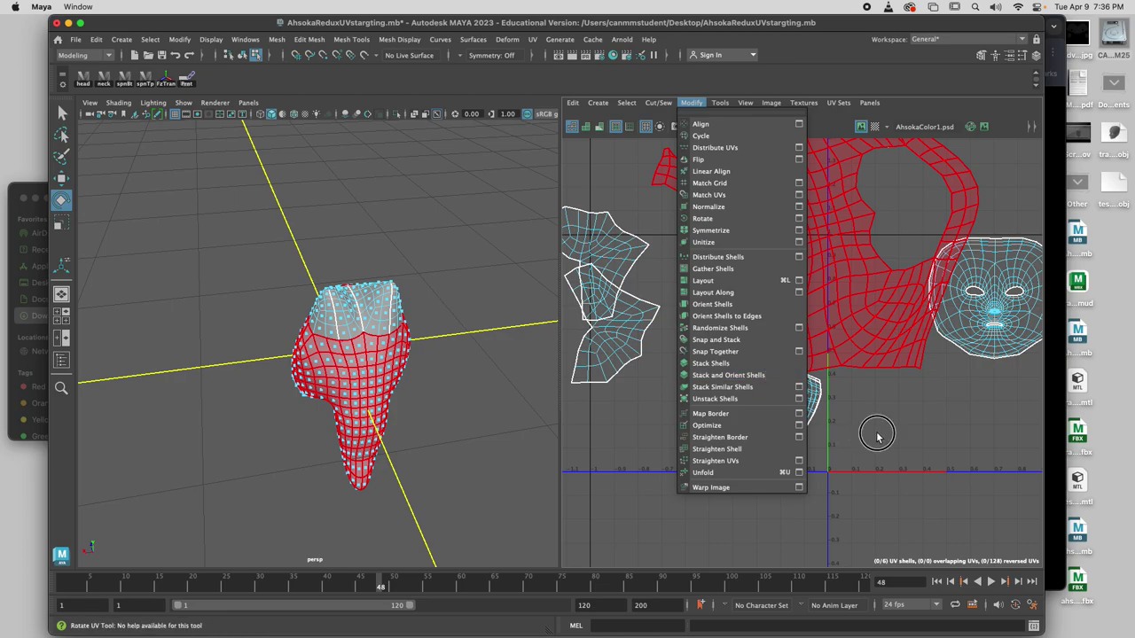
left_click(810, 407)
left_click(693, 105)
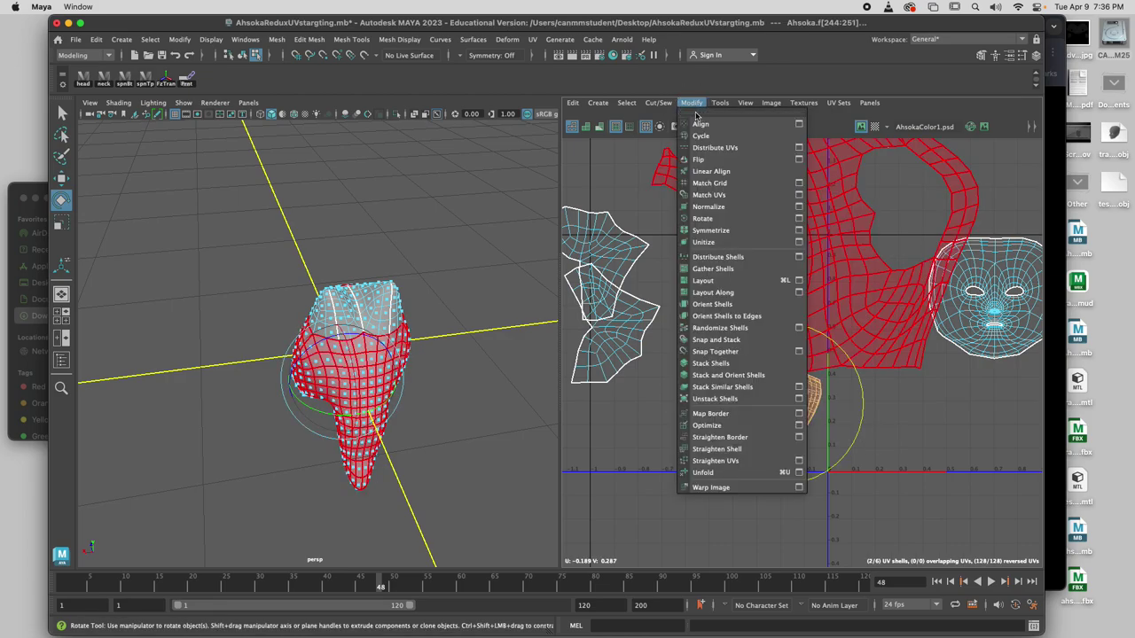
left_click(715, 351)
Step: Switch back to UV shell selection, select both stacked small shells and move them down, clear of the large head shell
scroll(772, 424, "up", 5)
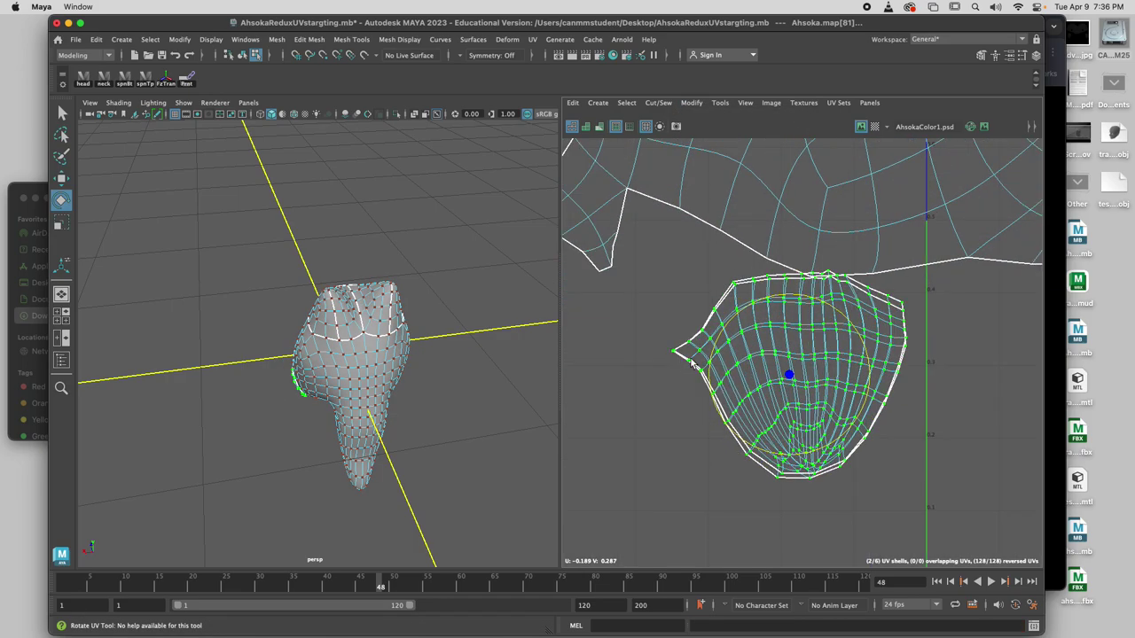
right_click_drag(827, 395, 779, 377)
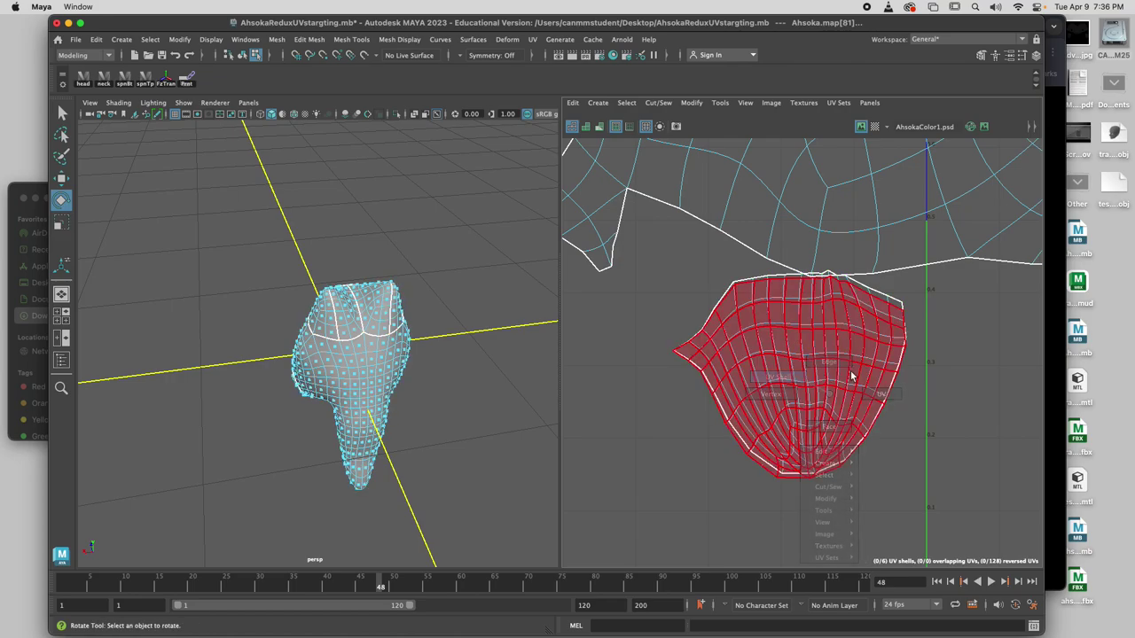
left_click(812, 380)
left_click(786, 431)
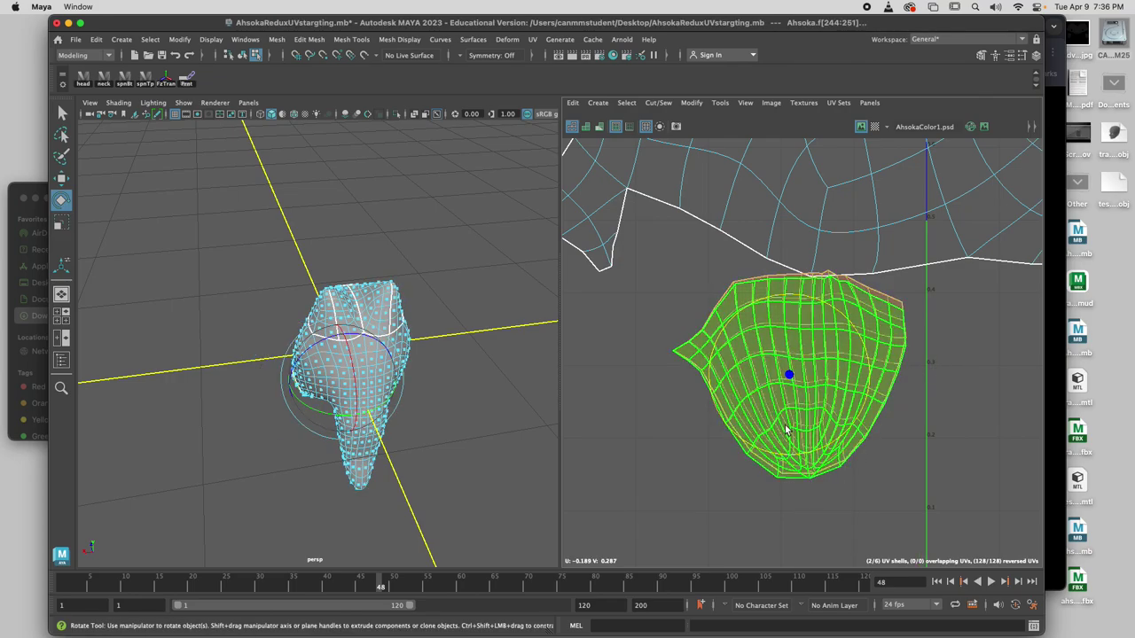
key("w")
left_click_drag(787, 388, 769, 417)
Step: Select one of the two stacked small shells and fine-tune its position and rotation so its mesh lies exactly over the other
left_click(798, 402)
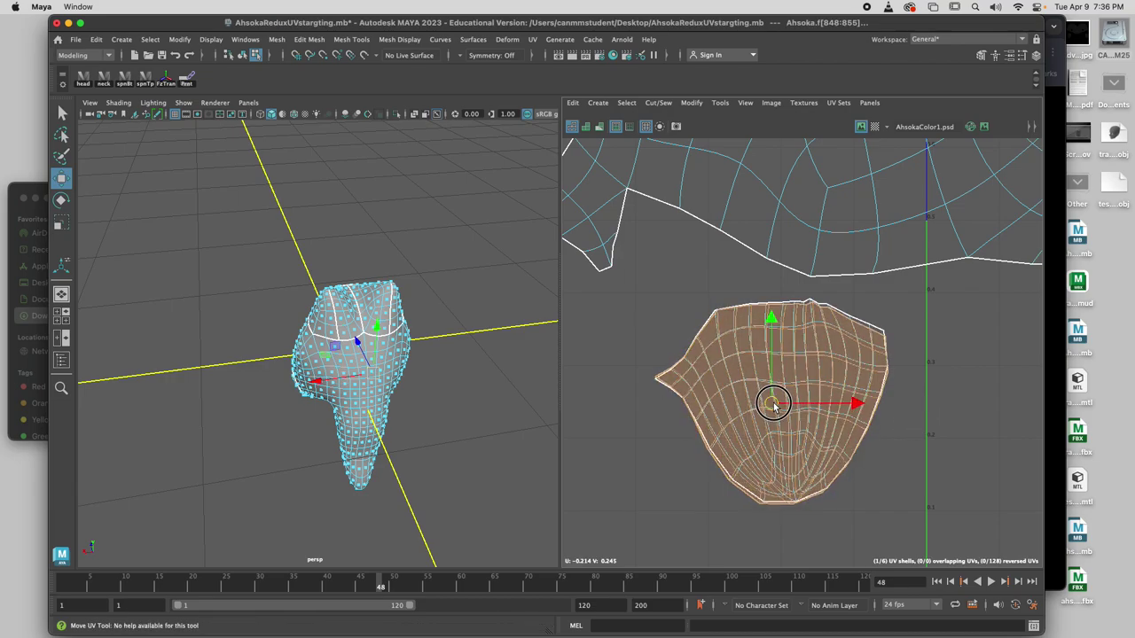
left_click_drag(772, 404, 774, 407)
key("e")
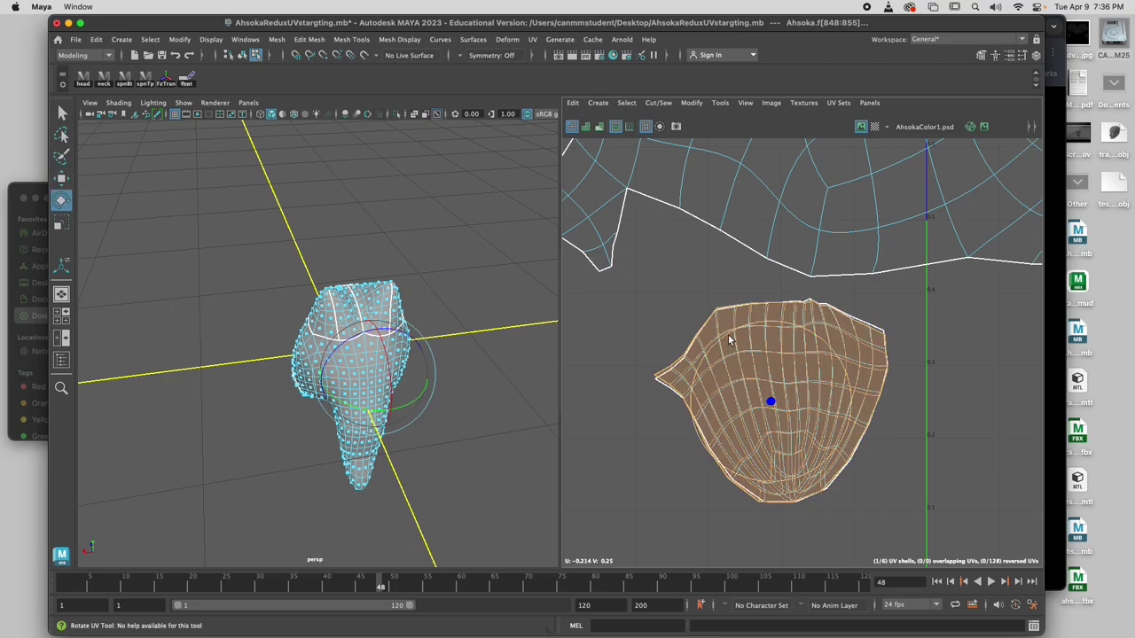
left_click_drag(723, 340, 727, 340)
key("w")
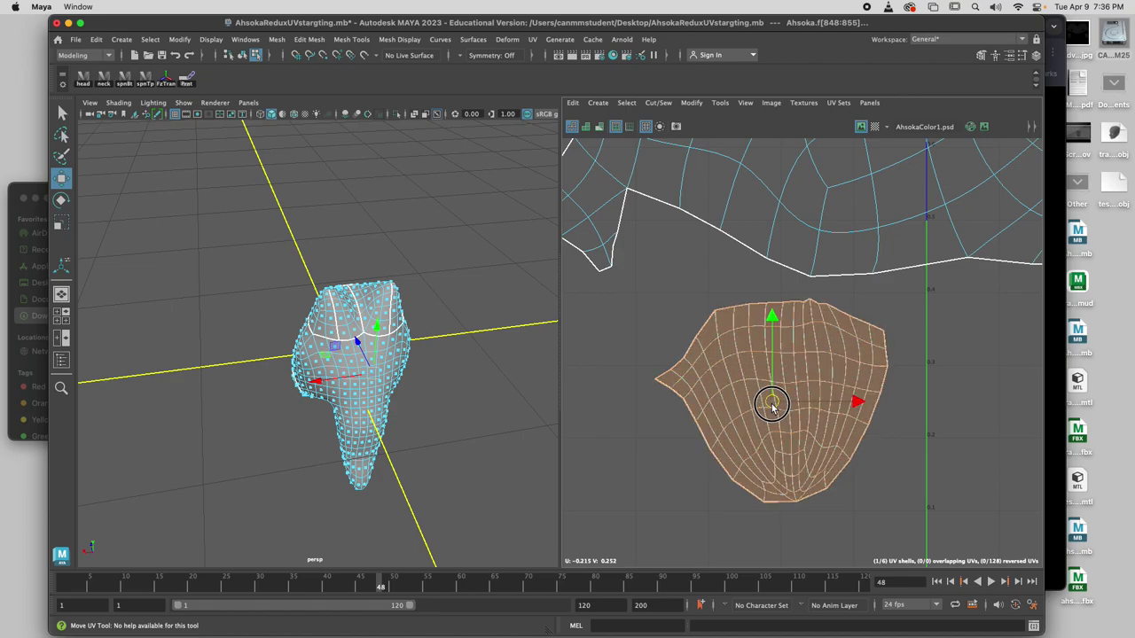
key("ctrl+F9")
scroll(877, 428, "down", 4)
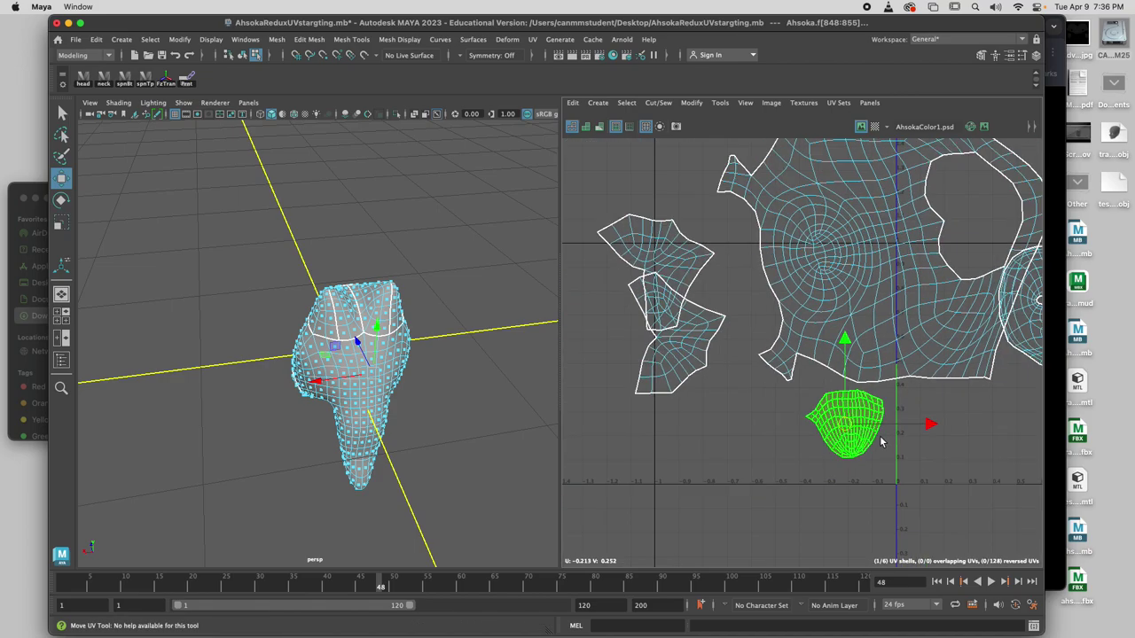
Step: Select the upper of the two overlapping horn shells outside the tile and flip it vertically
left_click(659, 247)
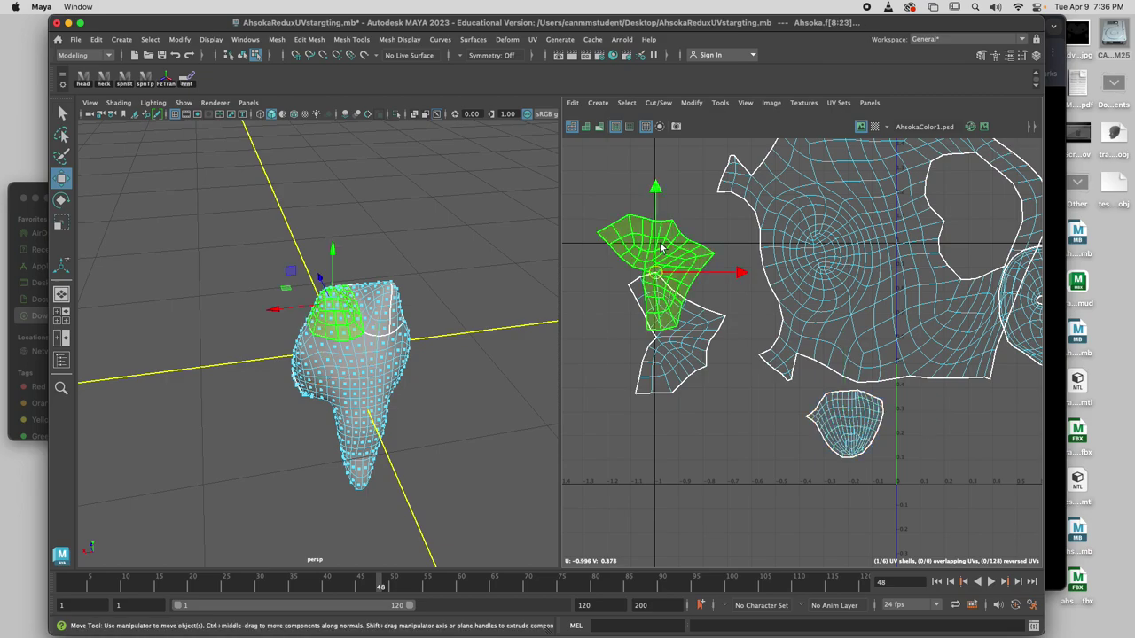
left_click(692, 103)
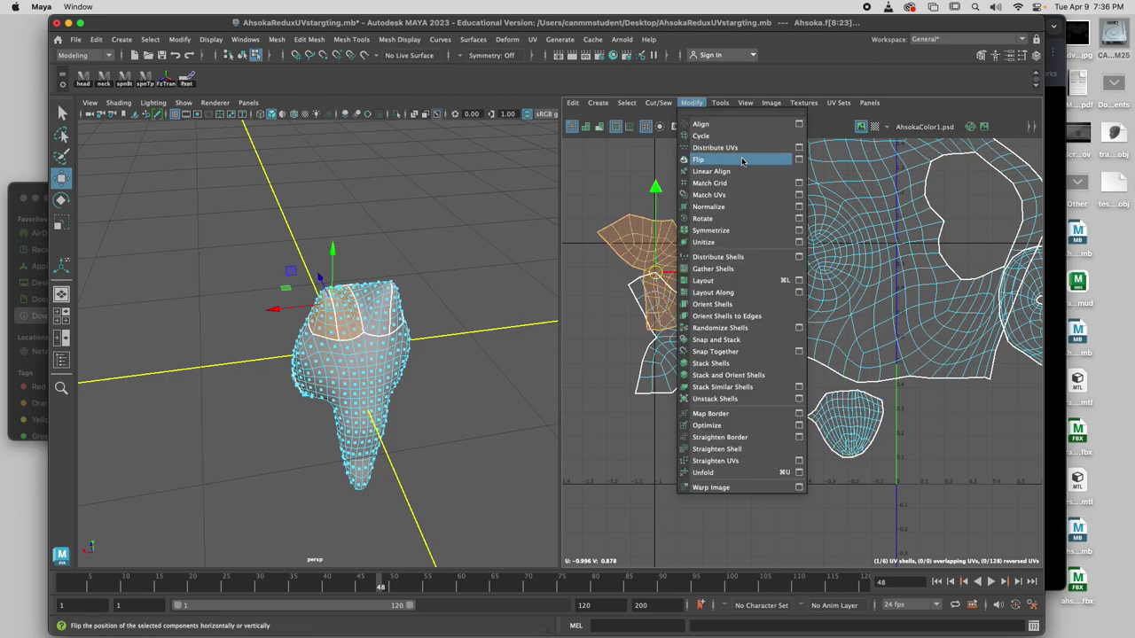
left_click(798, 160)
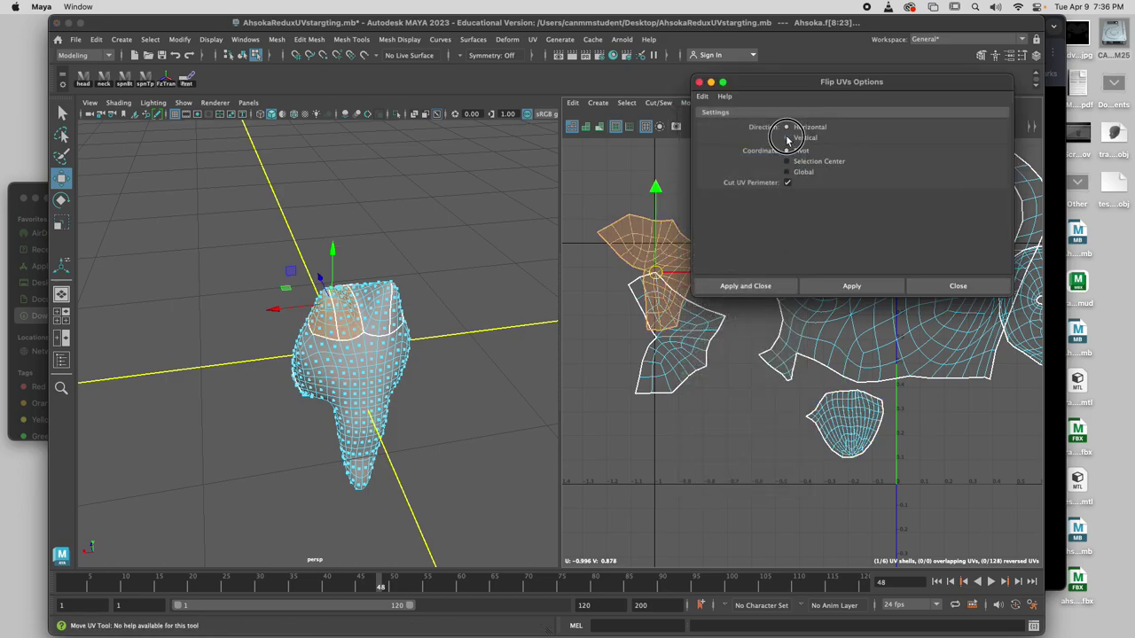
left_click(743, 285)
Step: Move the flipped horn shell onto its matching shell and rotate it until both outlines coincide
left_click_drag(665, 269, 681, 324)
key("e")
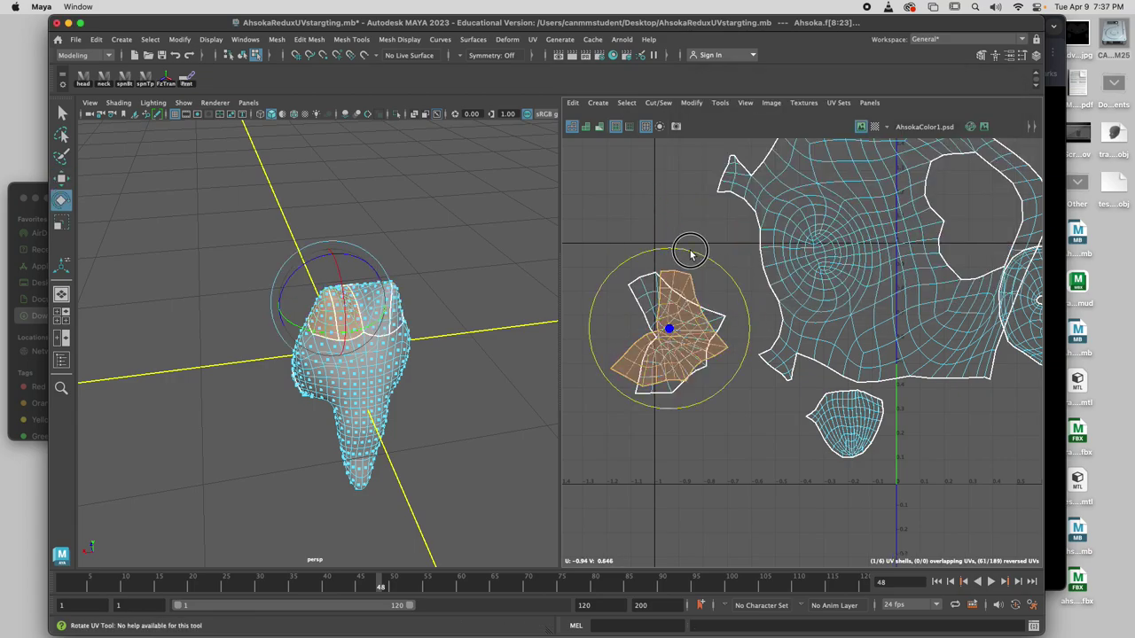
left_click_drag(691, 253, 654, 256)
key("w")
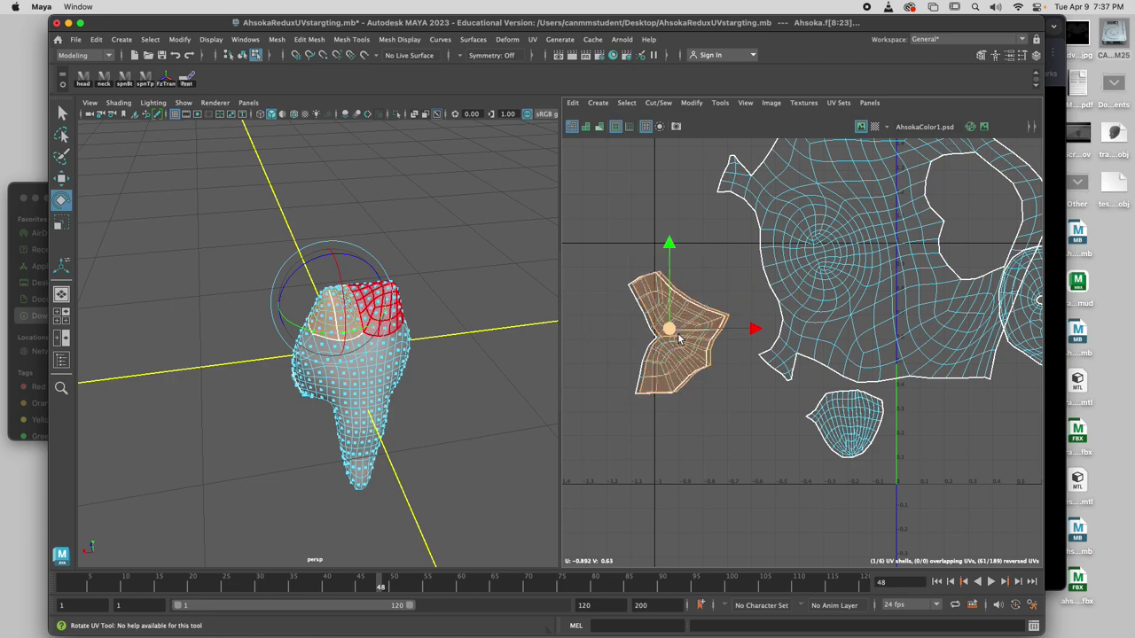
left_click_drag(664, 334, 666, 334)
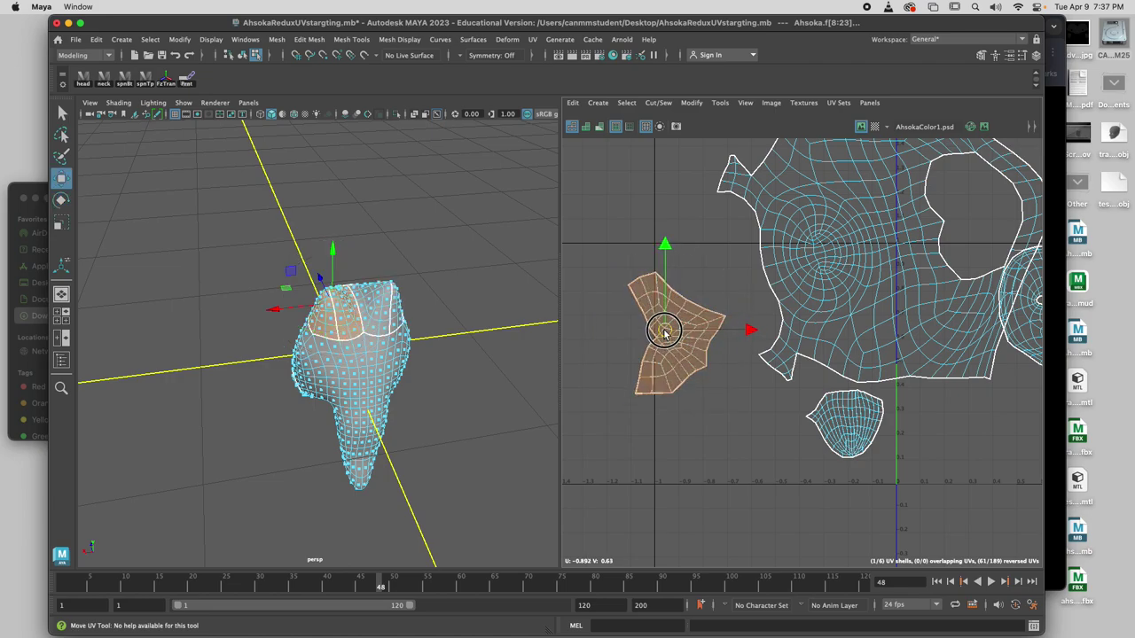
Step: Select the stacked horn shells and orbit around the Ahsoka model to check which horn faces they cover
left_click_drag(604, 272, 723, 317)
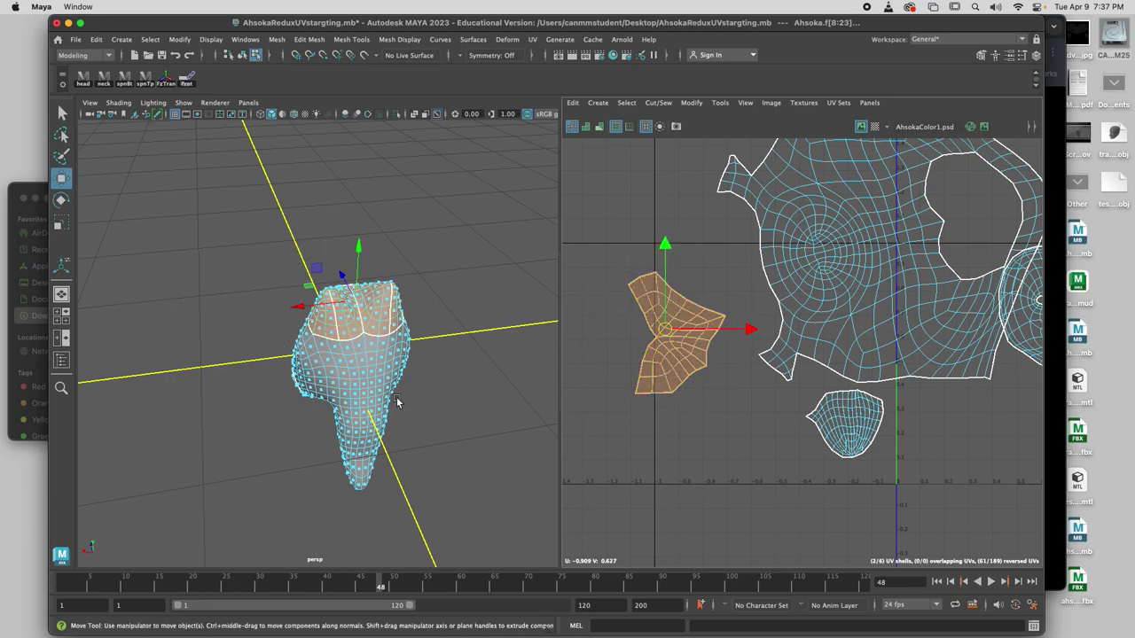
left_click_drag(395, 400, 484, 398, "alt")
scroll(485, 398, "up", 5)
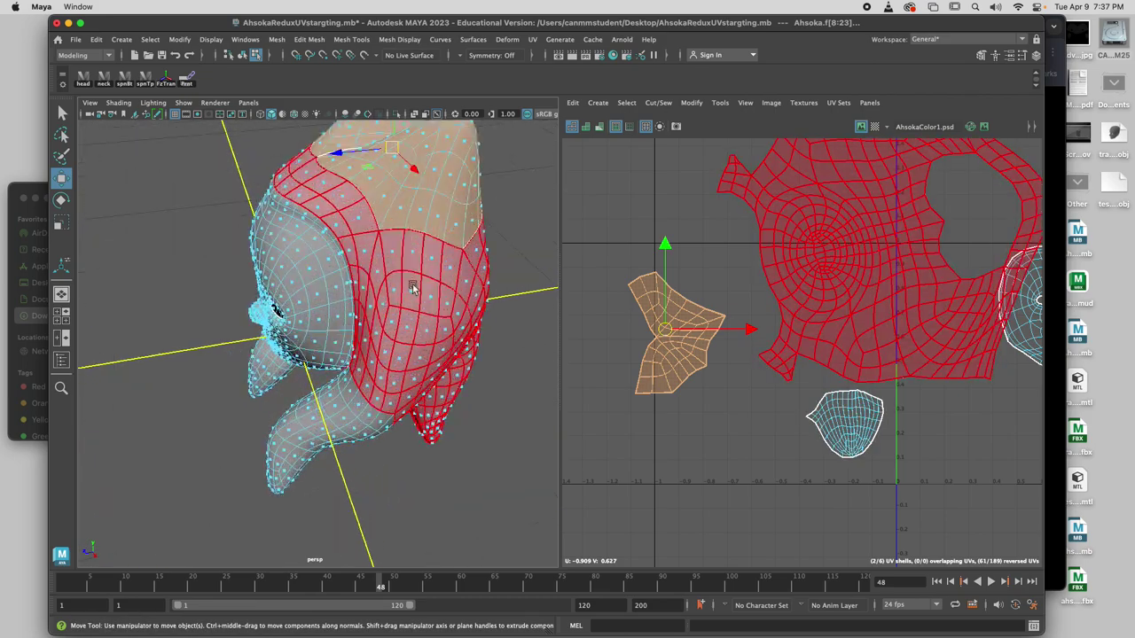
middle_click_drag(403, 268, 381, 312, "alt")
left_click(428, 189)
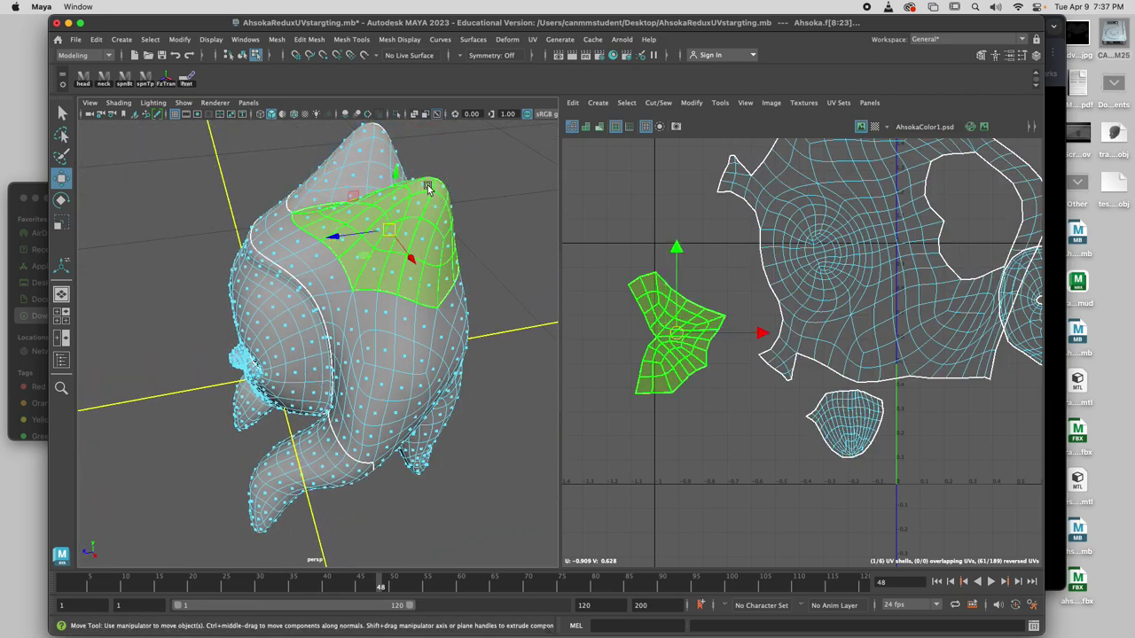
right_click(425, 191)
left_click(427, 217)
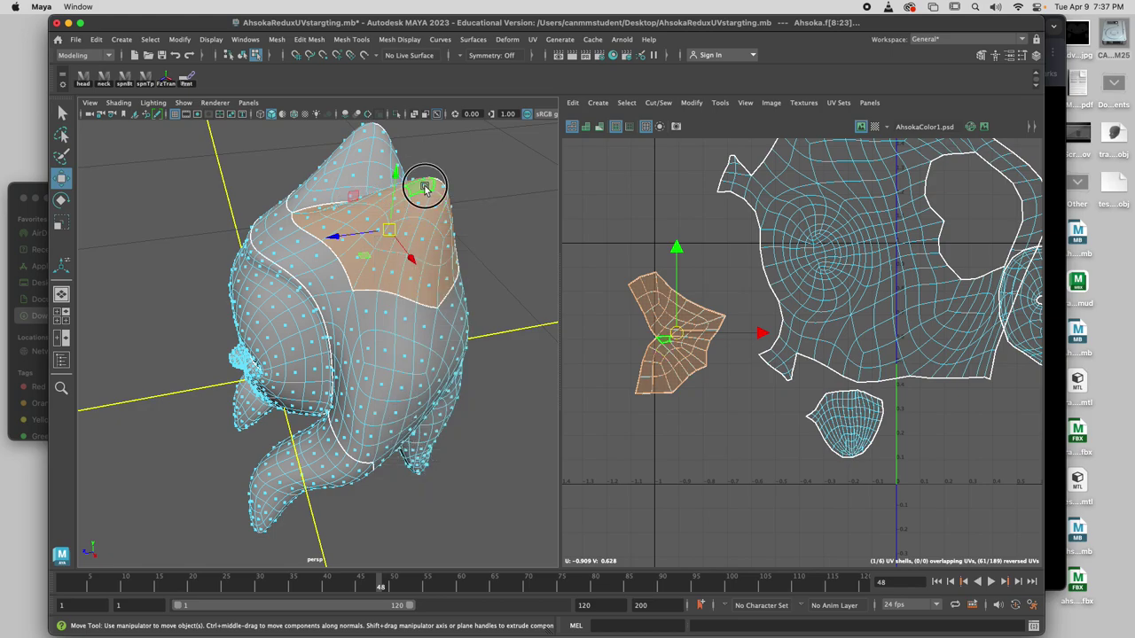
left_click(430, 201)
Step: Select both stacked horn shells and rotate them together about a quarter turn so their point faces down
right_click_drag(658, 355, 624, 337)
left_click_drag(604, 274, 721, 409)
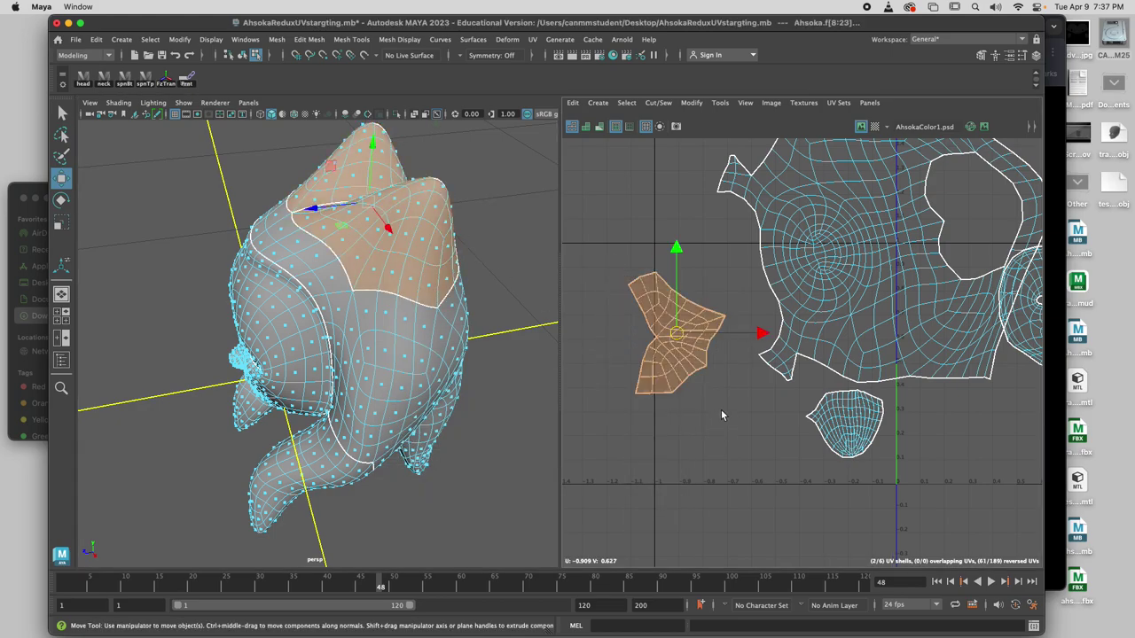
key("e")
left_click_drag(650, 266, 756, 317)
scroll(776, 409, "down", 5)
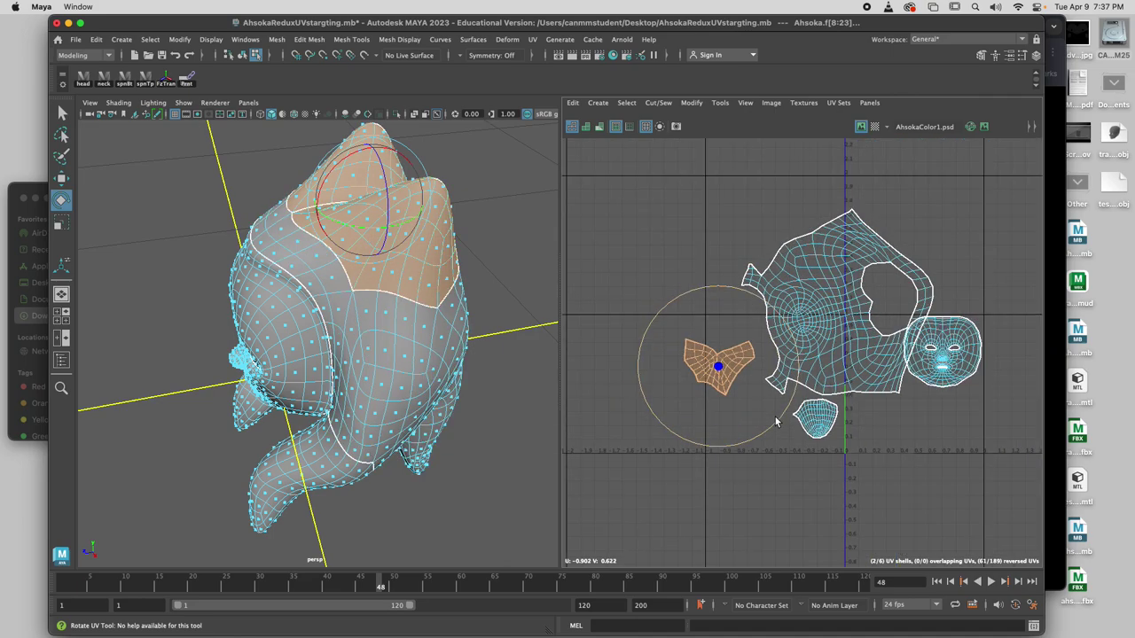
Step: Move the stacked horn shells into the 0 to 1 tile beside the face shell and scale them down
key("w")
left_click_drag(736, 390, 853, 371)
key("r")
key("w")
left_click(806, 420)
key("super+z")
left_click_drag(877, 450, 851, 376)
key("r")
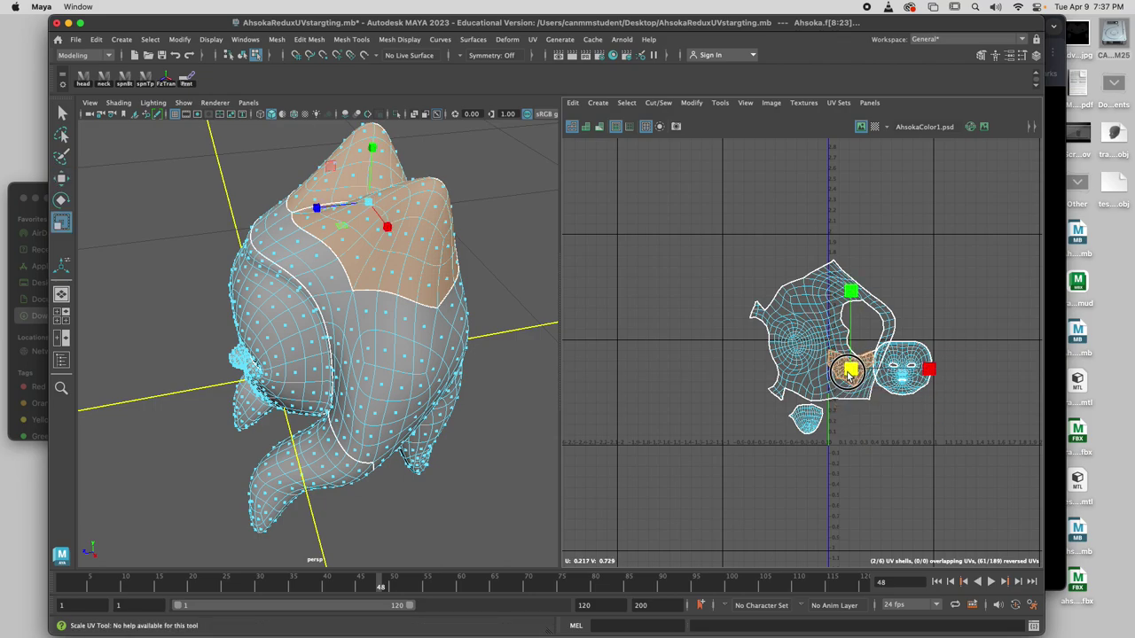
Step: Select the small stacked front head-tail shells and move them into the tile directly below the horn shells
left_click(808, 429)
key("w")
left_click_drag(808, 429, 865, 409)
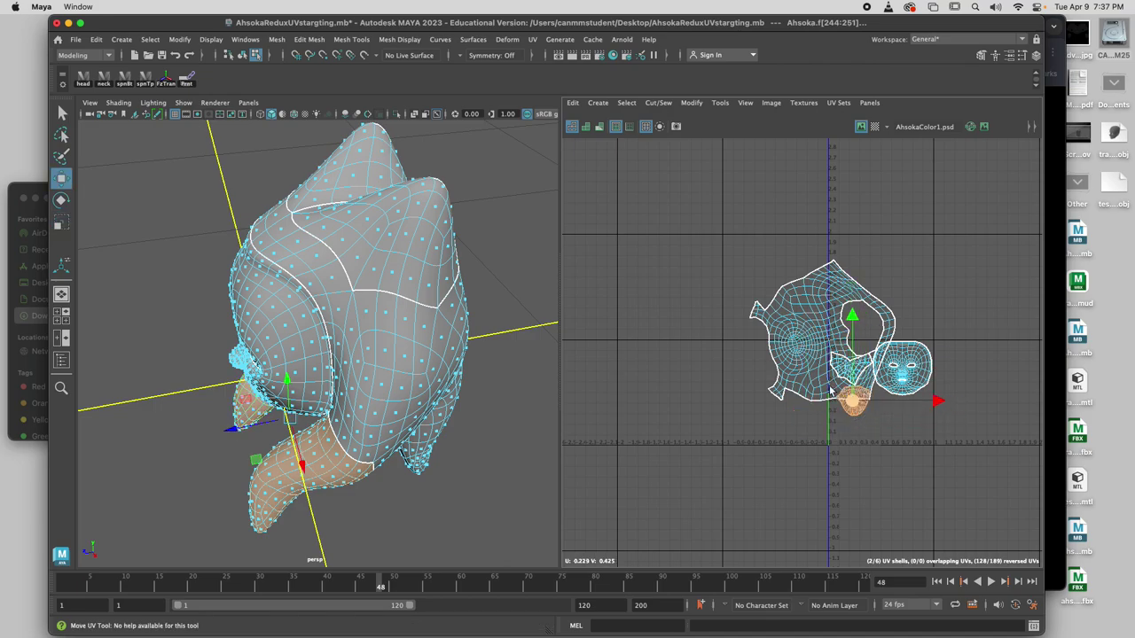
Step: Select the large shell covering the back of the head and move it out of the 0 to 1 tile, over to the U-negative side
left_click(796, 358)
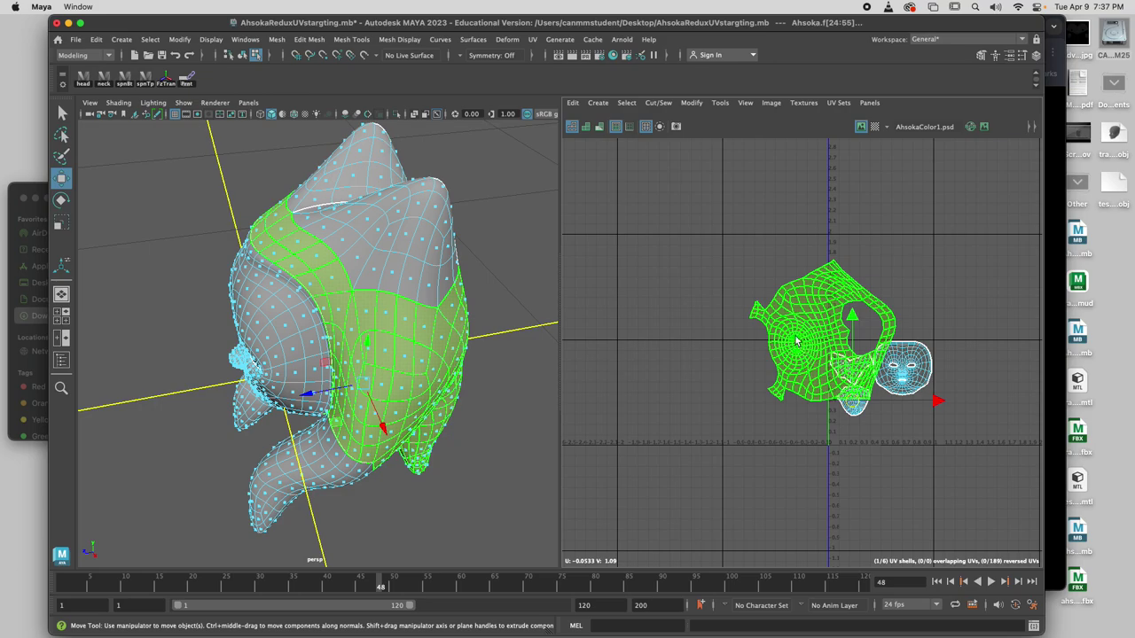
left_click(790, 344)
left_click_drag(817, 336, 817, 336)
left_click_drag(739, 380, 746, 377)
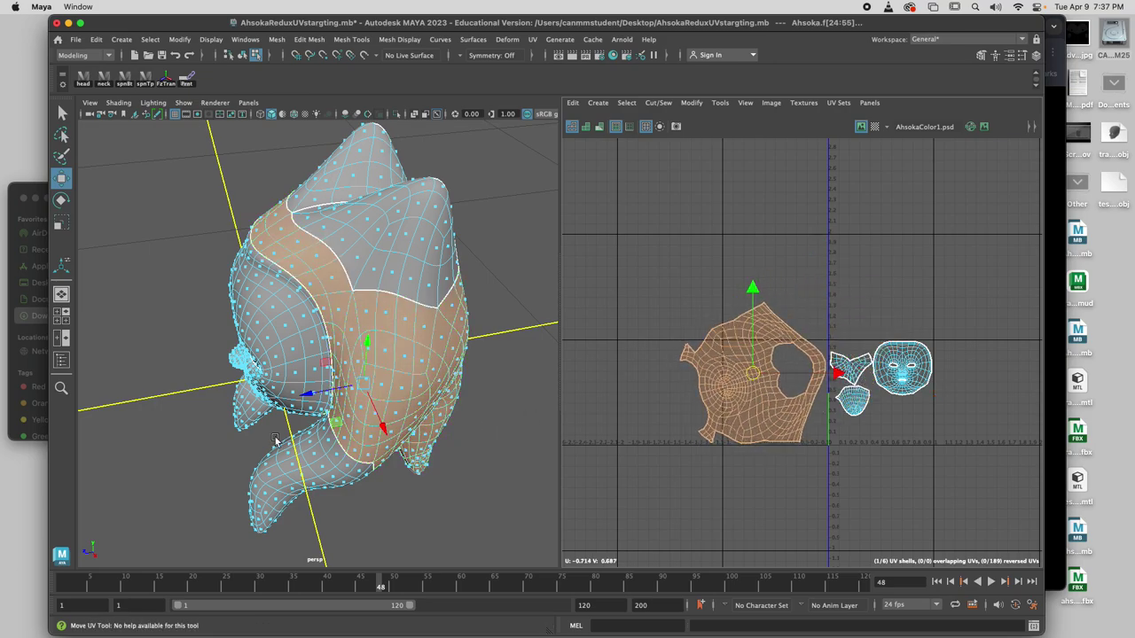
Step: Select the centre line of edges down the back of the head, from the face opening to the outer border, and cut the UVs there
key("a")
left_click_drag(299, 470, 402, 477, "alt")
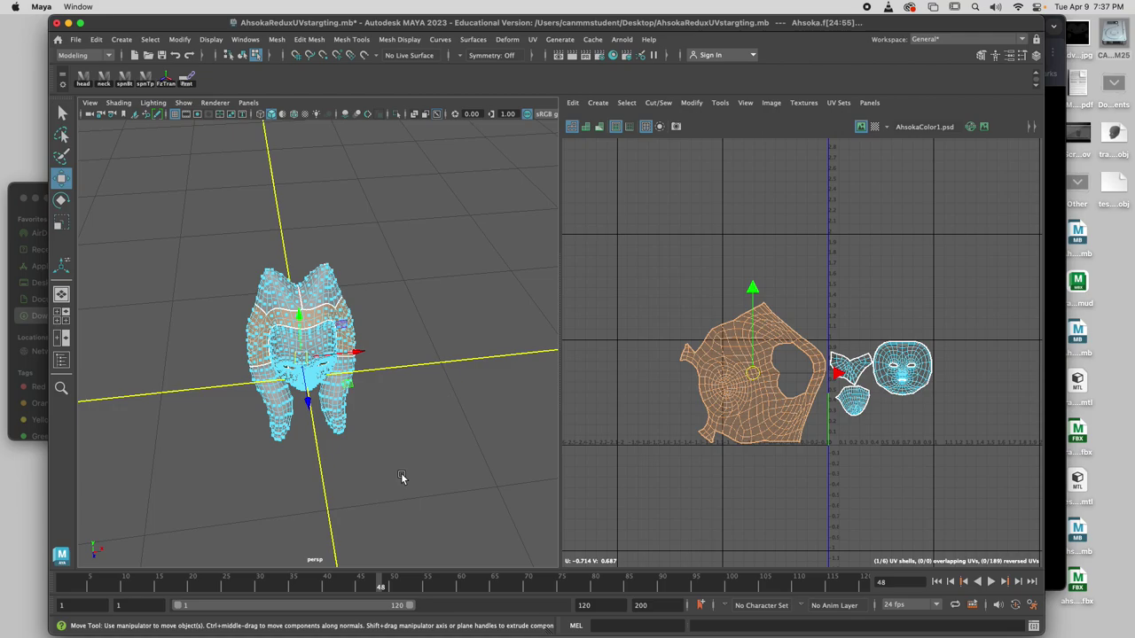
left_click_drag(401, 473, 479, 462, "alt")
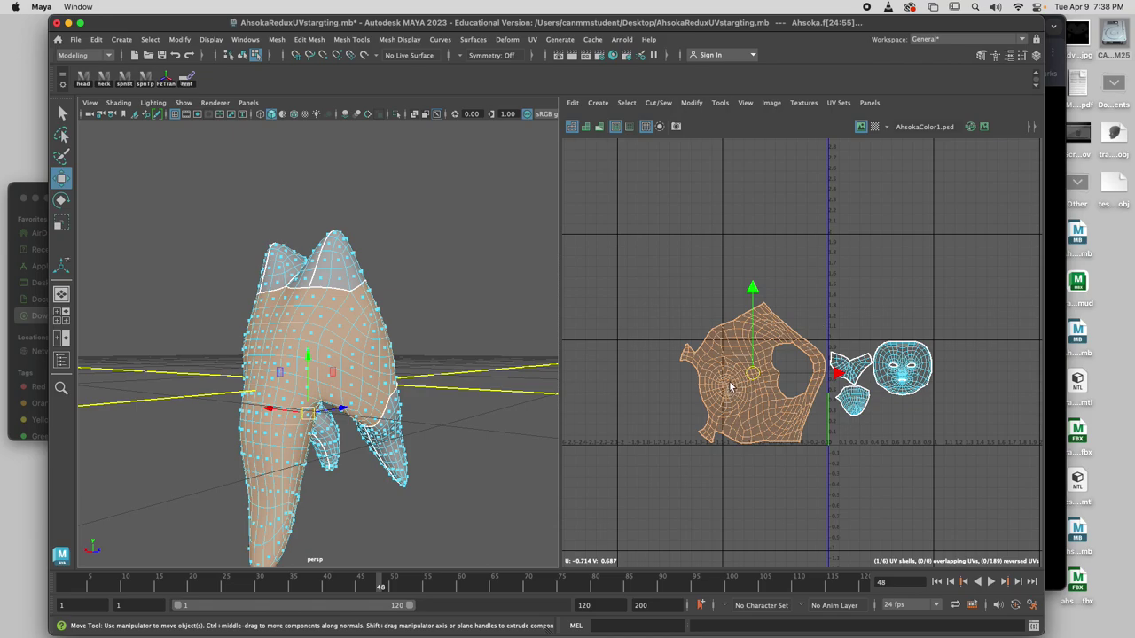
left_click(734, 428)
scroll(755, 403, "up", 5)
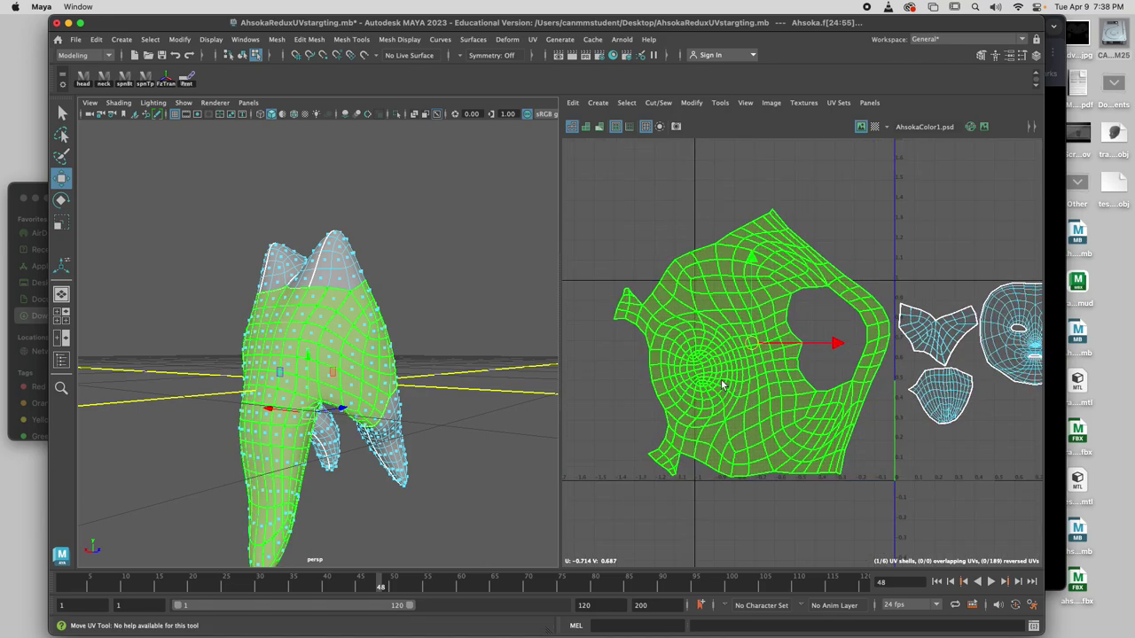
right_click_drag(721, 381, 733, 349)
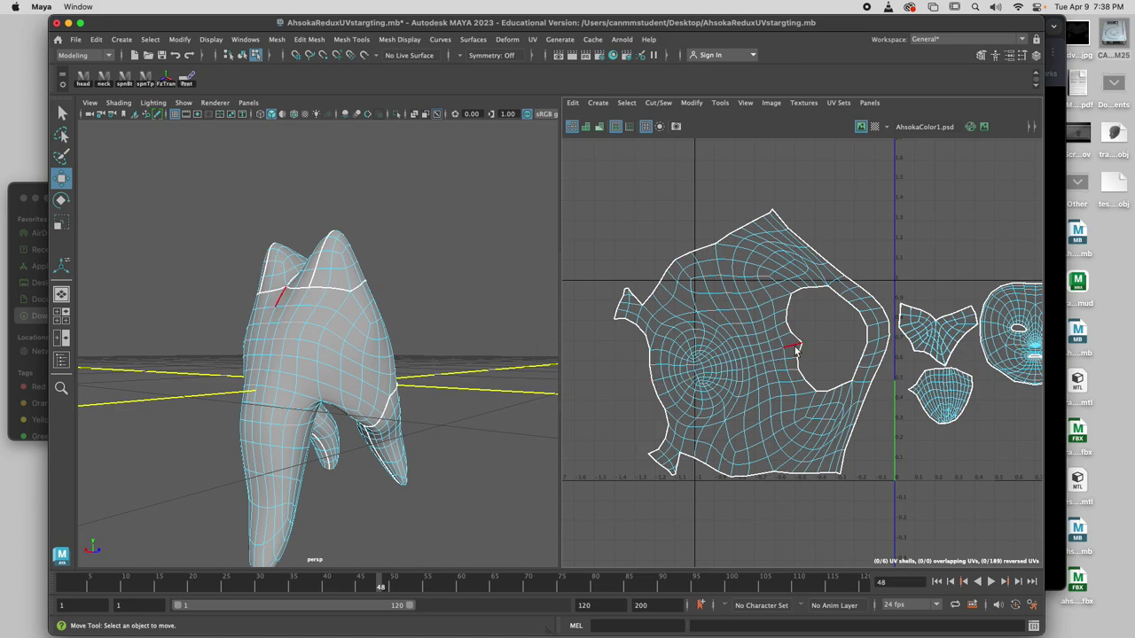
left_click(793, 348)
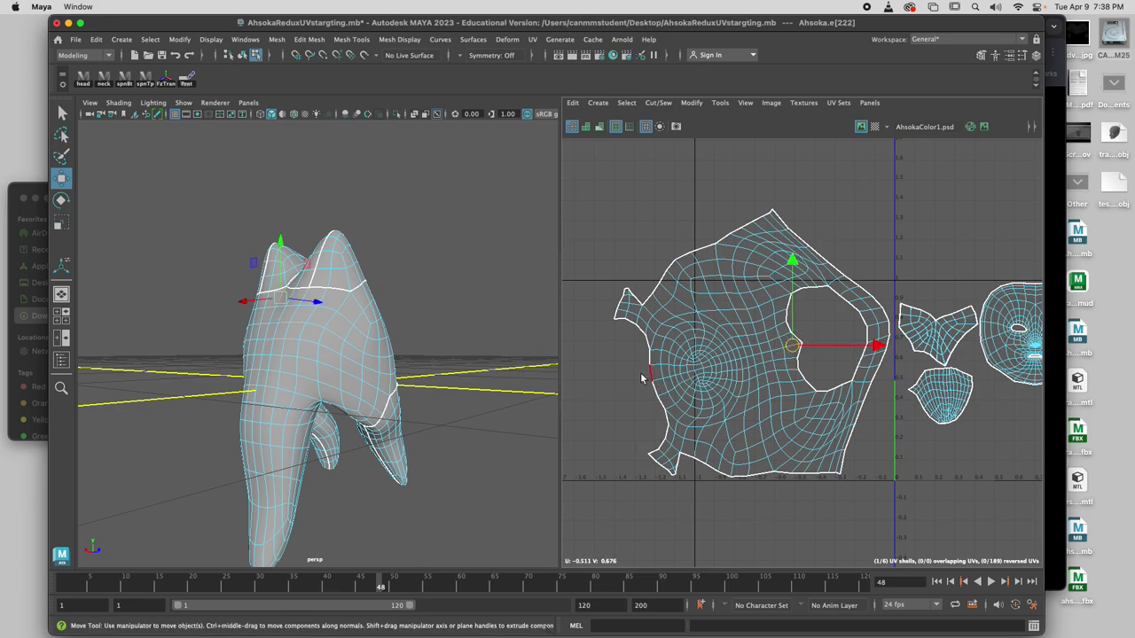
left_click_drag(454, 443, 352, 386, "alt")
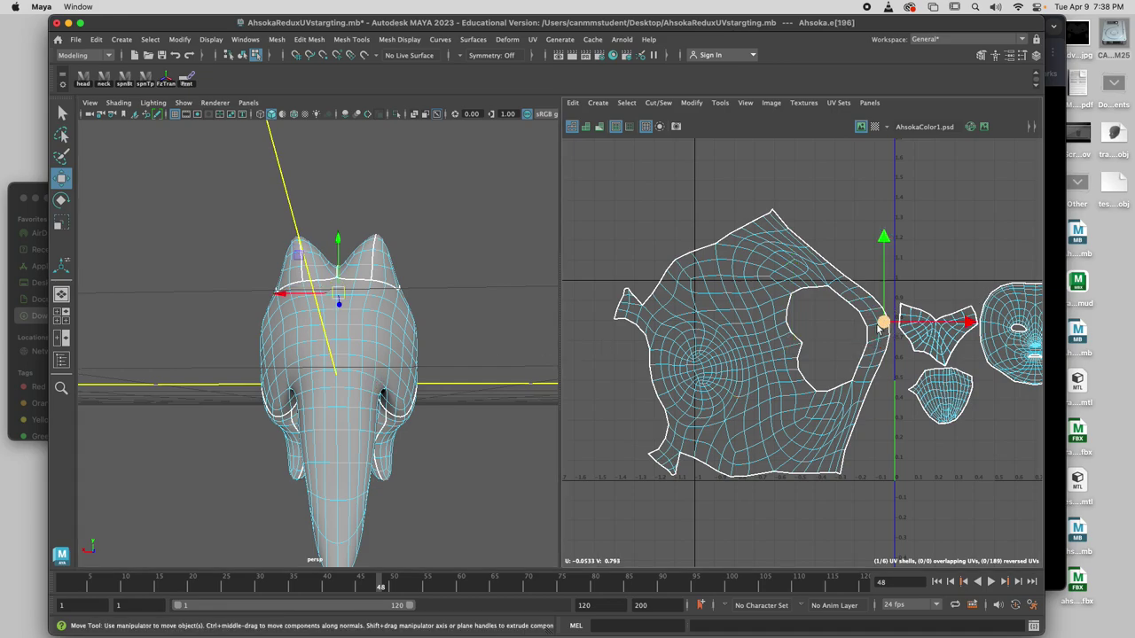
key("q")
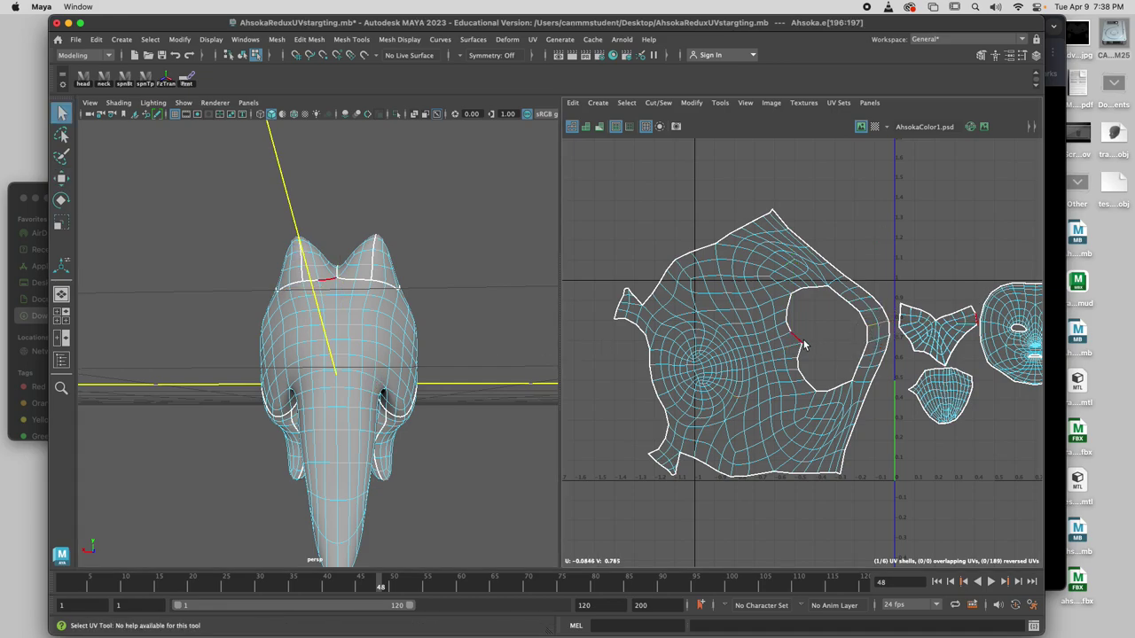
left_click(789, 349, "shift")
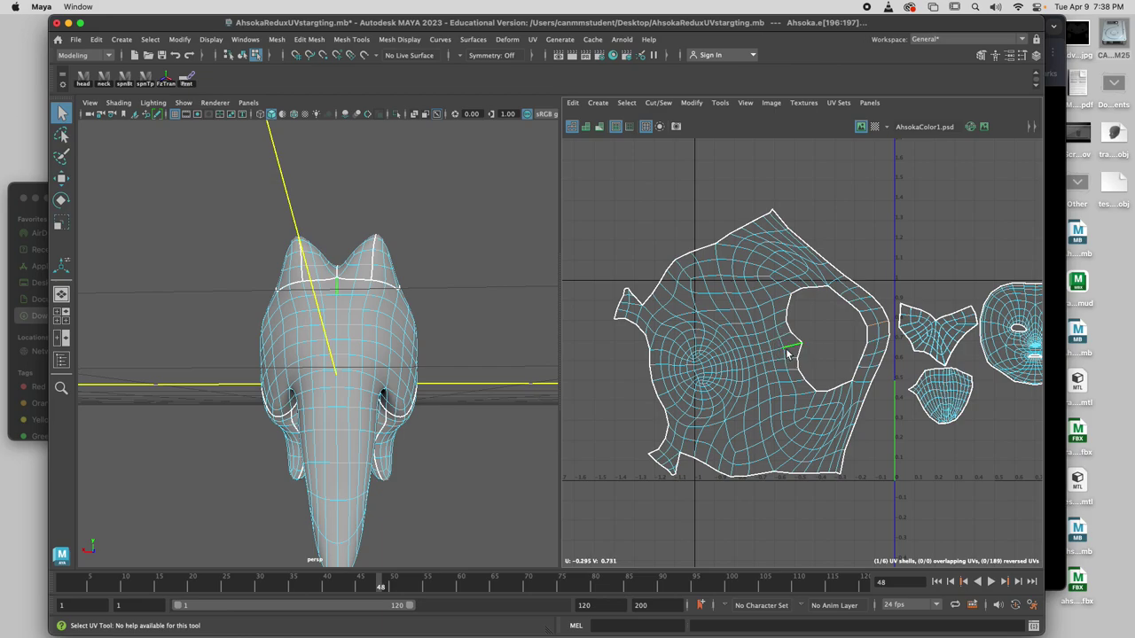
left_click(658, 381, "shift")
left_click(659, 102)
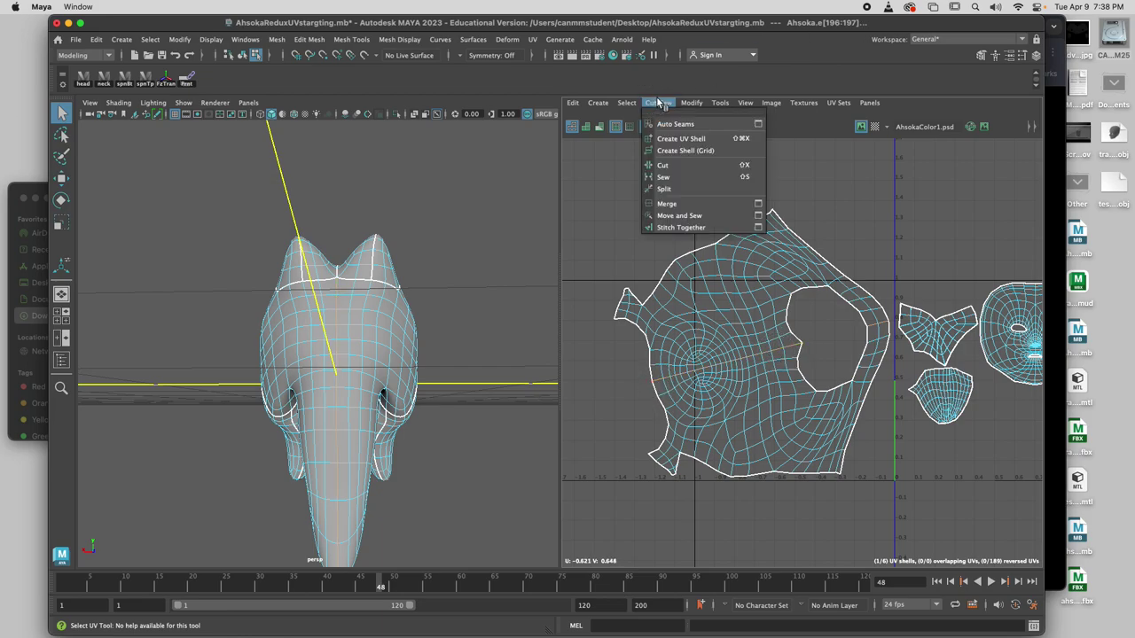
left_click(661, 168)
Step: Select both halves of the cut back-of-head shell and unfold them
right_click_drag(714, 397, 667, 367)
left_click(679, 357)
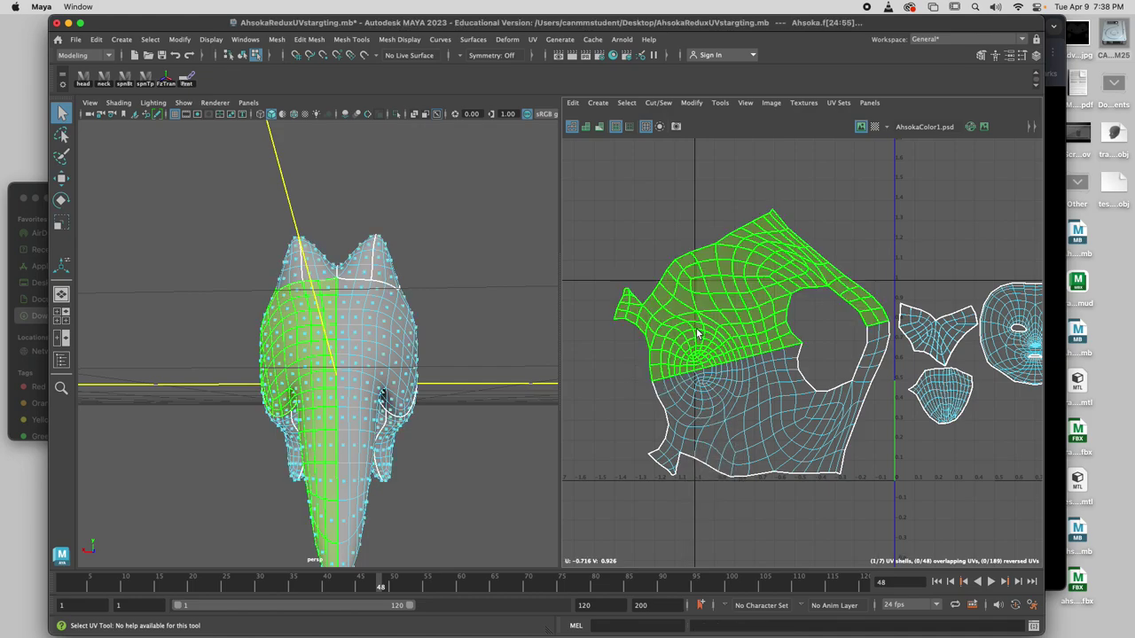
left_click(739, 427, "shift")
left_click(656, 102)
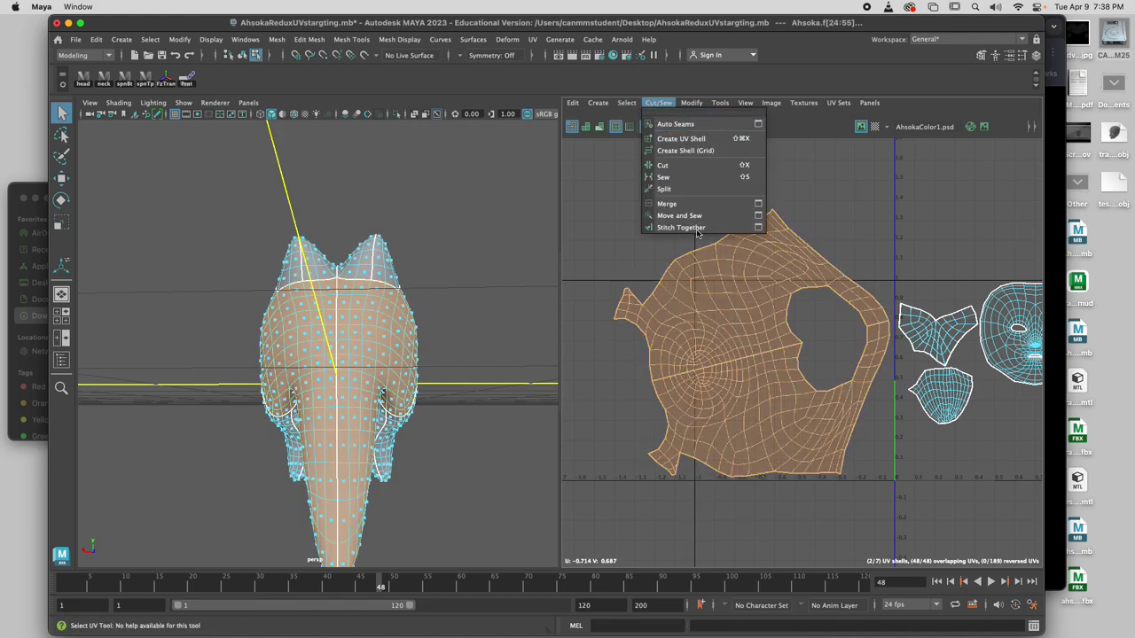
mouse_move(691, 102)
left_click(720, 473)
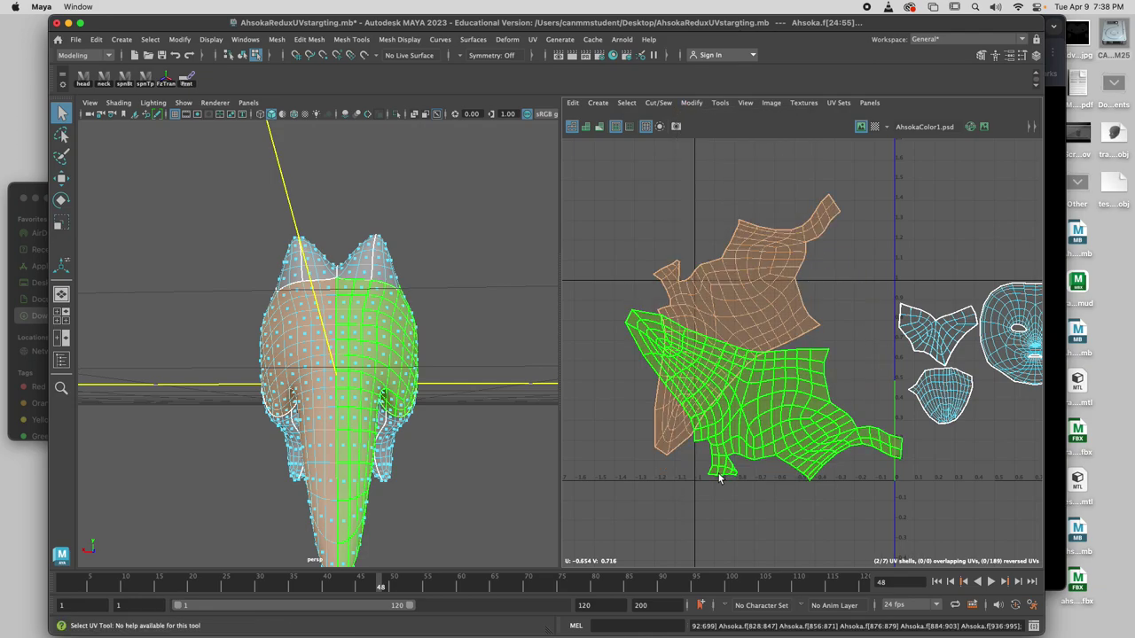
Step: Select only the lower unfolded half shell and flip it vertically about its pivot
key("e")
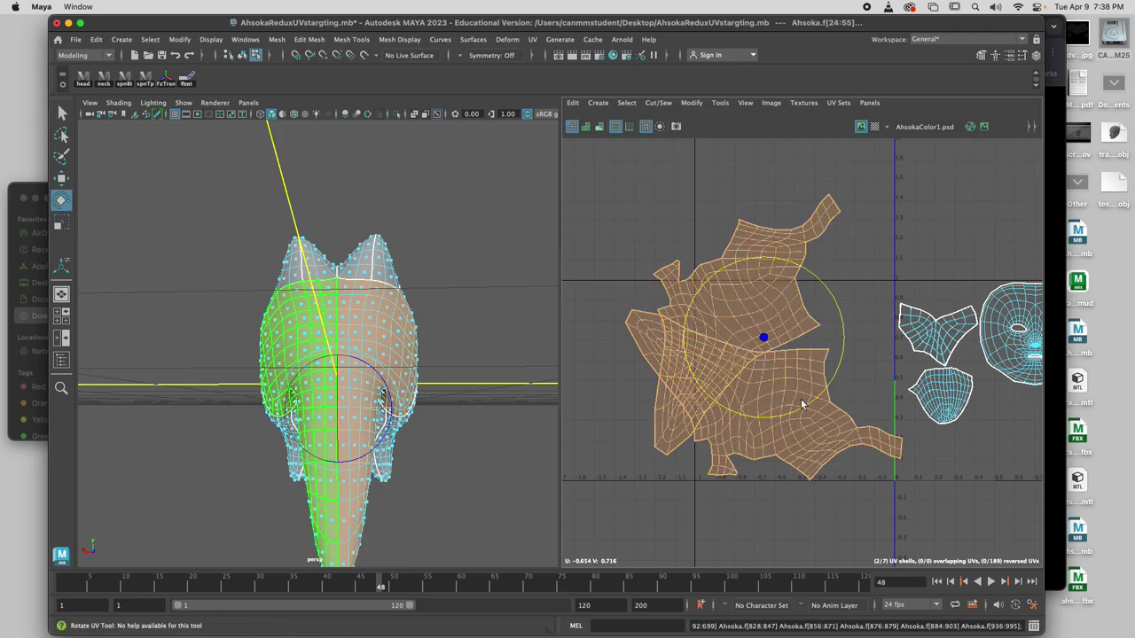
left_click(777, 477)
left_click(778, 434)
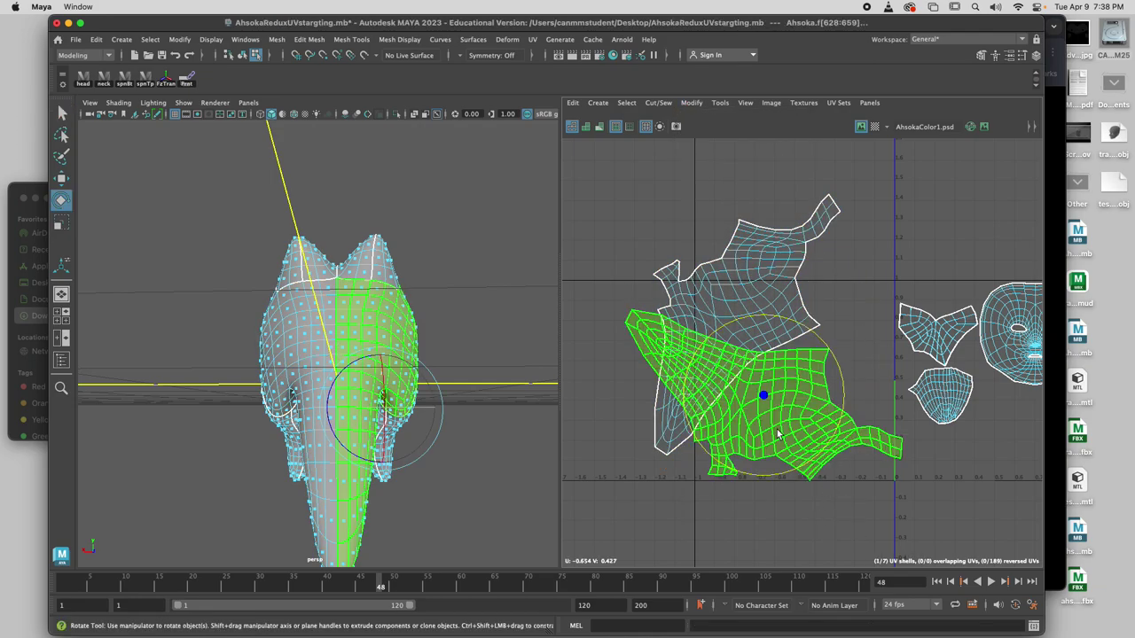
left_click(692, 103)
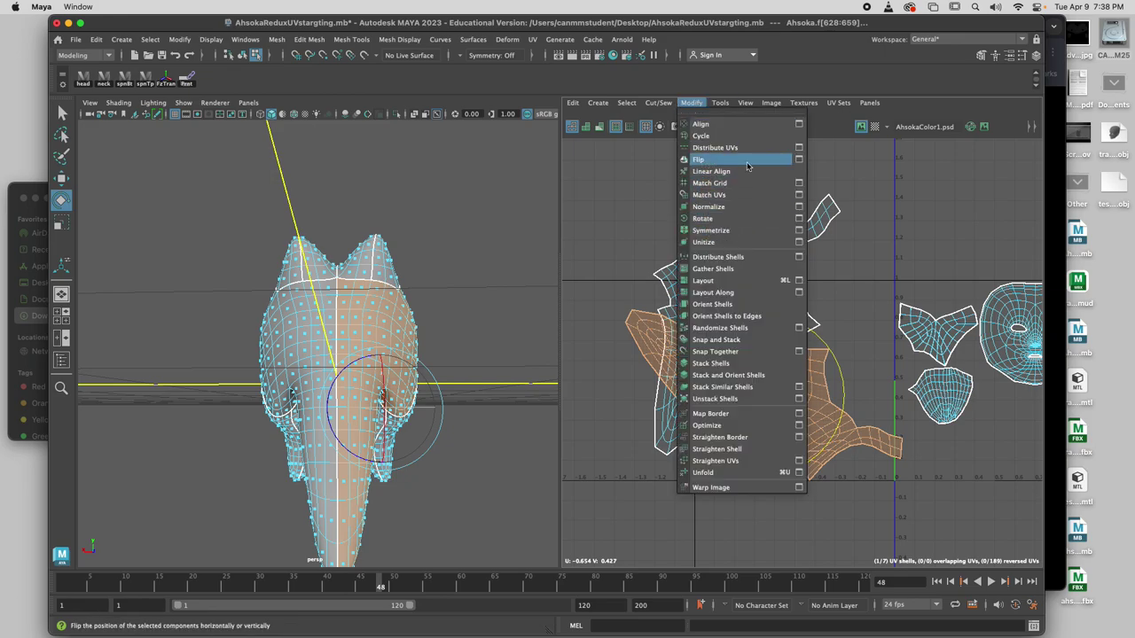
left_click(796, 159)
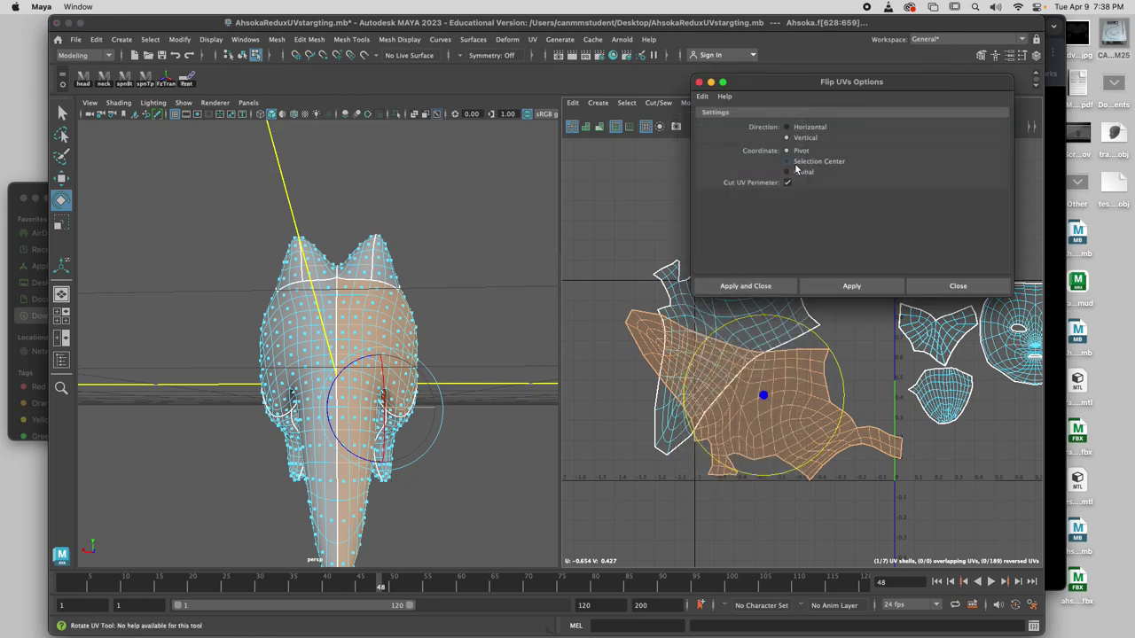
left_click(849, 288)
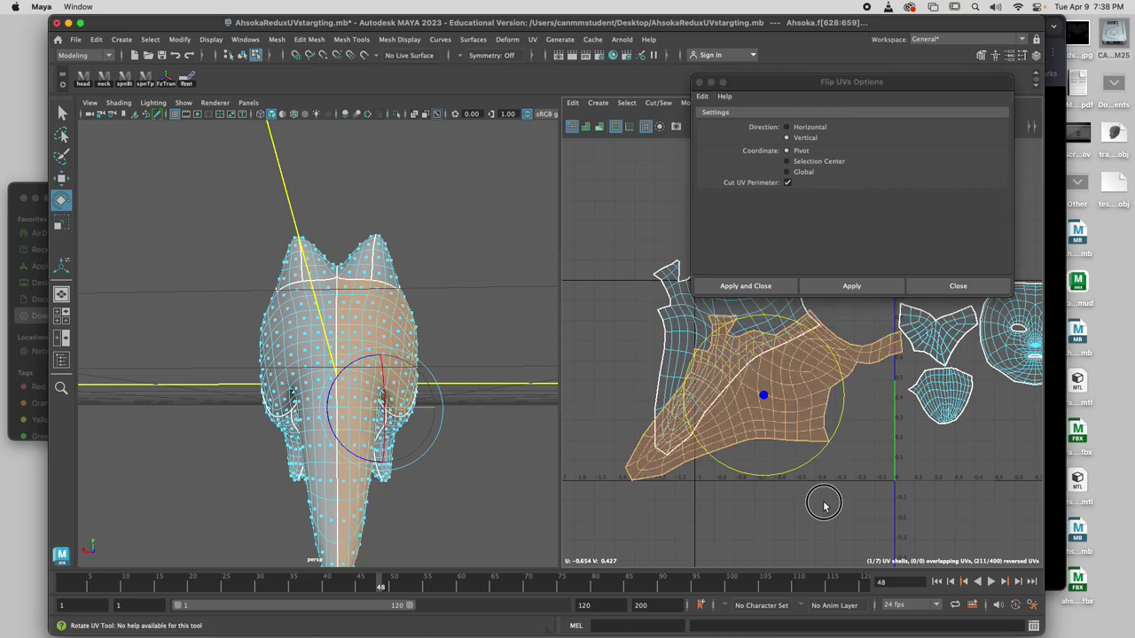
Step: Move and rotate the flipped half shell onto its mirrored counterpart until both outlines coincide
key("w")
left_click_drag(763, 395, 739, 350)
left_click(699, 81)
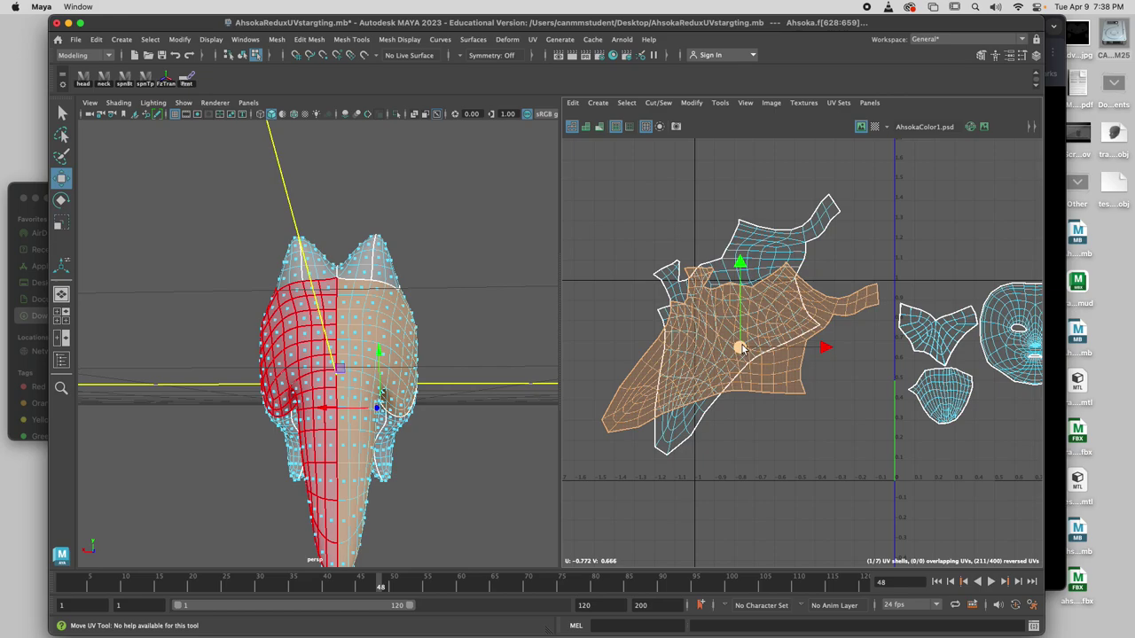
key("e")
left_click_drag(768, 432, 806, 418)
key("w")
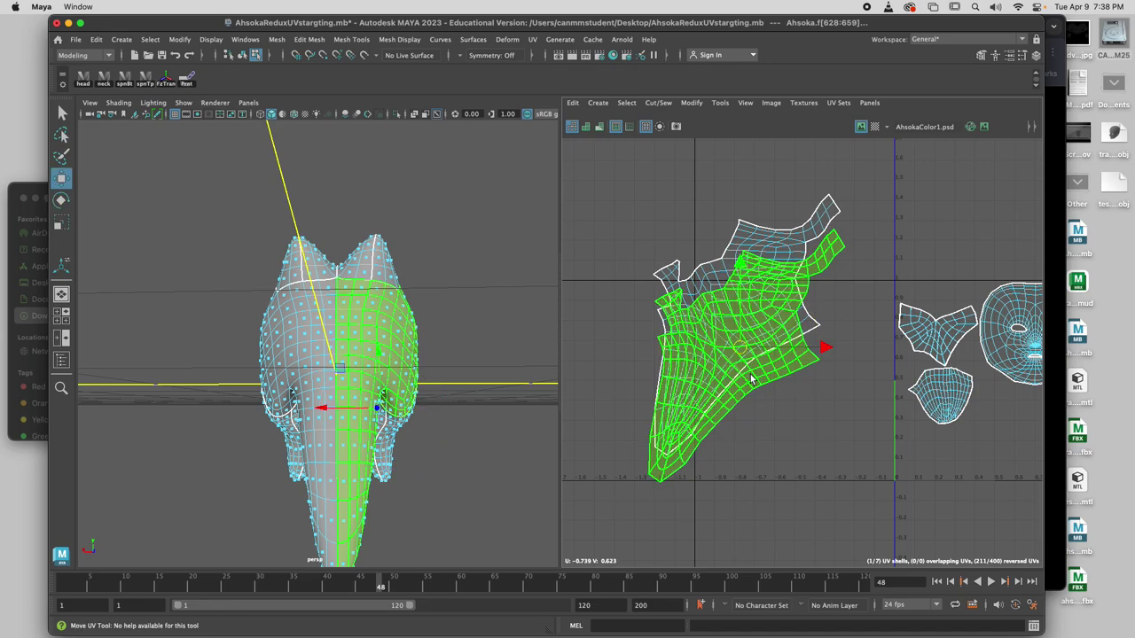
left_click_drag(740, 348, 743, 325)
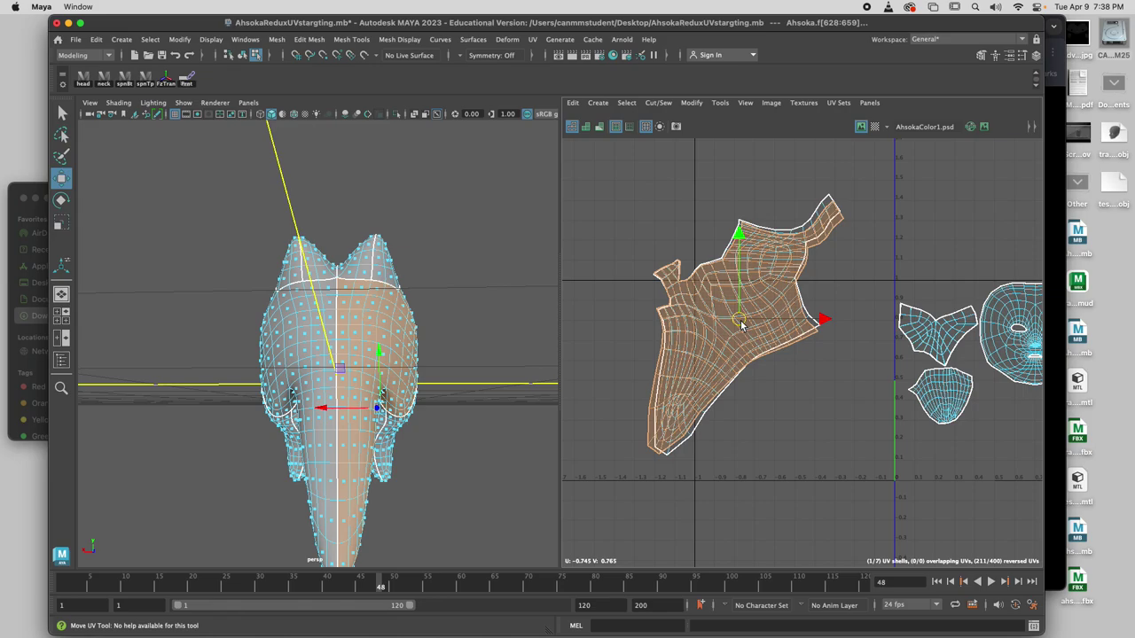
key("e")
left_click_drag(701, 251, 700, 255)
key("w")
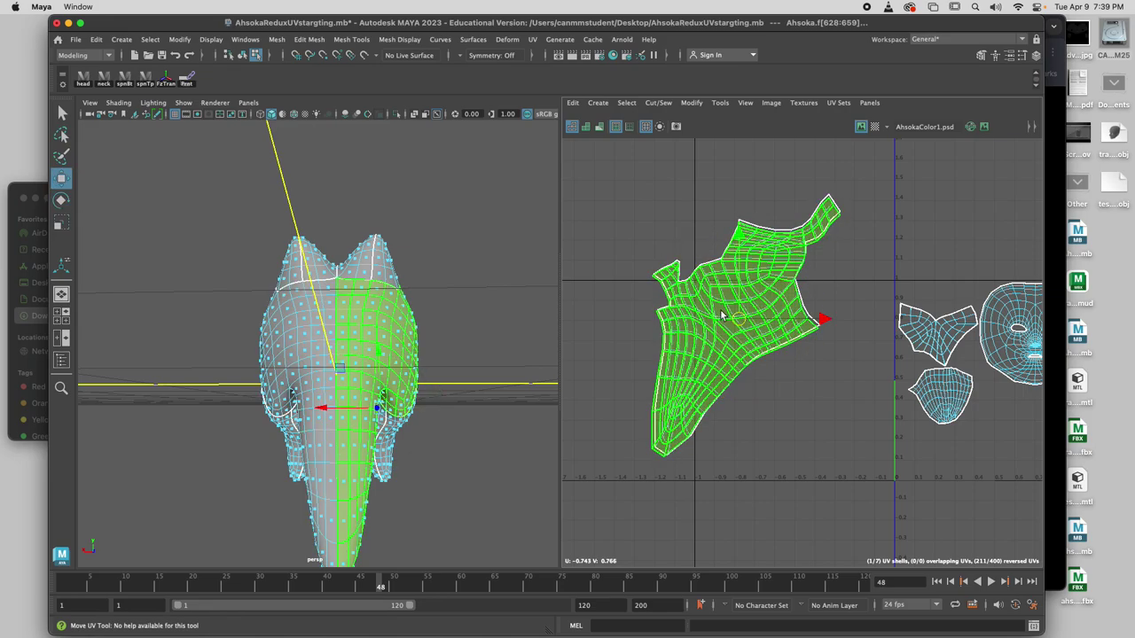
left_click_drag(742, 323, 742, 321)
Step: Select both stacked back-of-head shells, rotate them clockwise until they lie roughly horizontal, and flip them vertically
middle_click_drag(873, 420, 689, 409, "alt")
scroll(790, 435, "down", 4)
left_click_drag(611, 296, 685, 404)
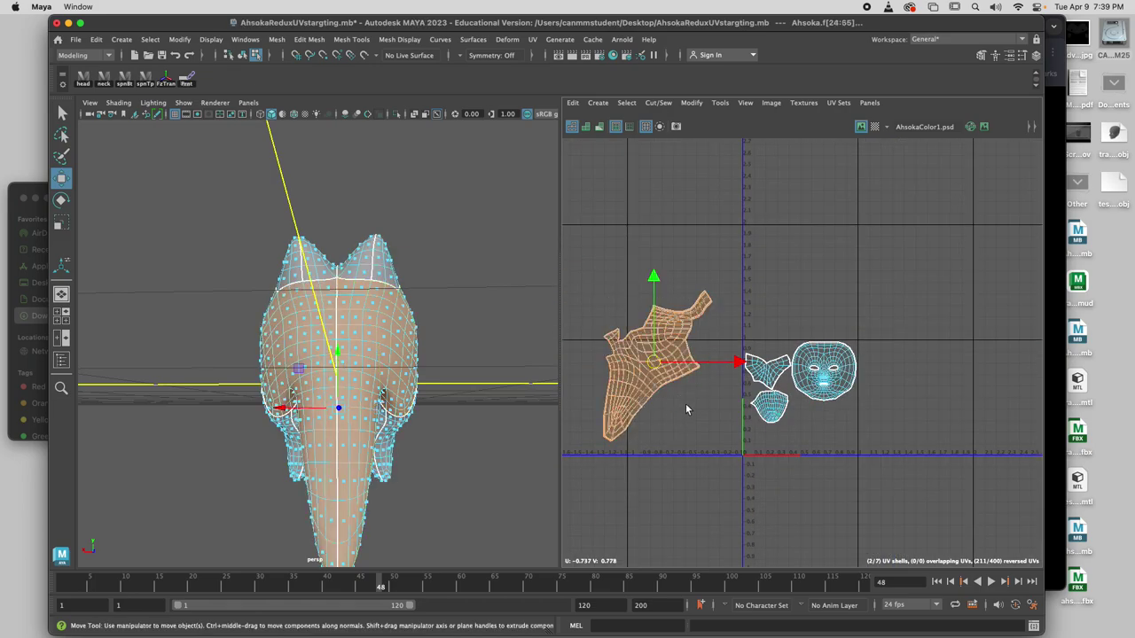
key("e")
left_click_drag(680, 303, 733, 310)
left_click(692, 103)
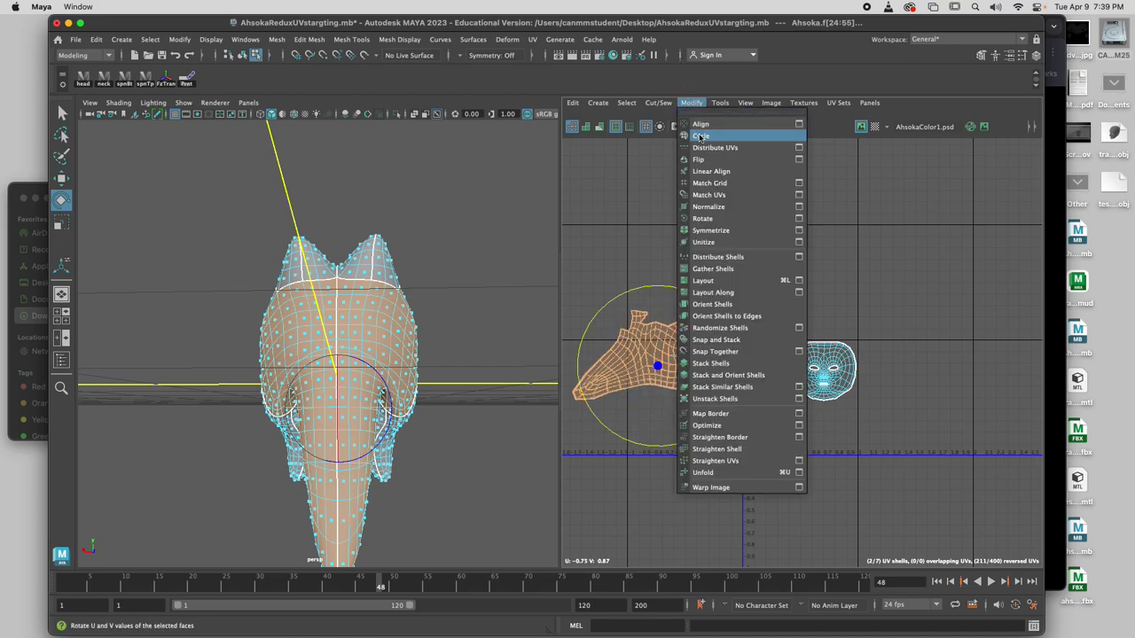
left_click(697, 159)
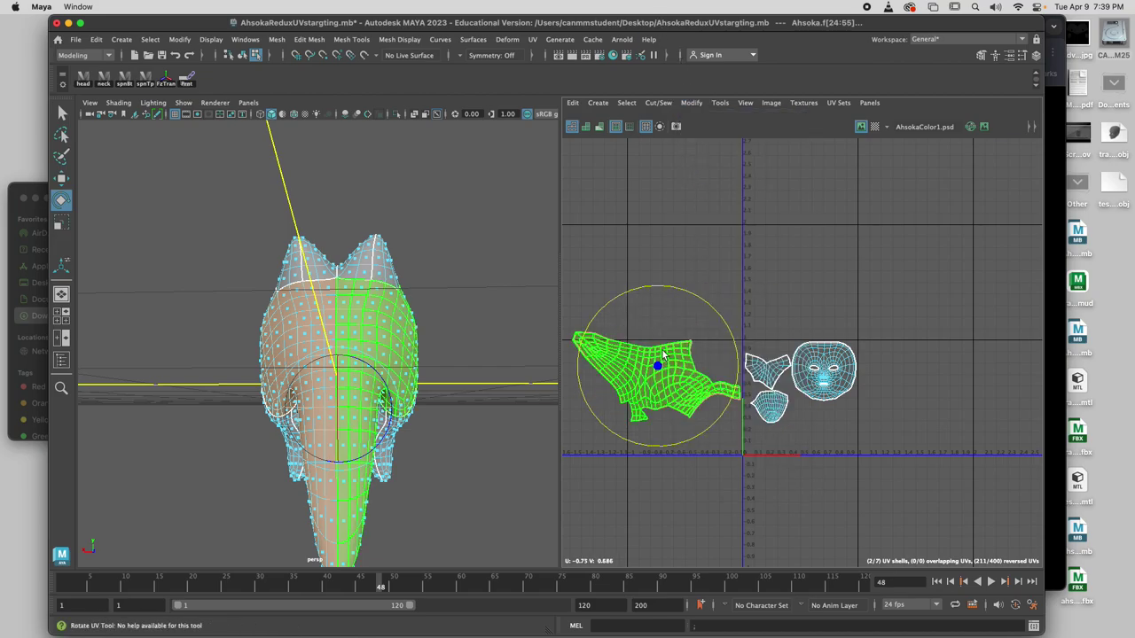
Step: Move the stacked back-of-head shells into the 0 to 1 tile, scale them down and adjust their rotation slightly
left_click(651, 360)
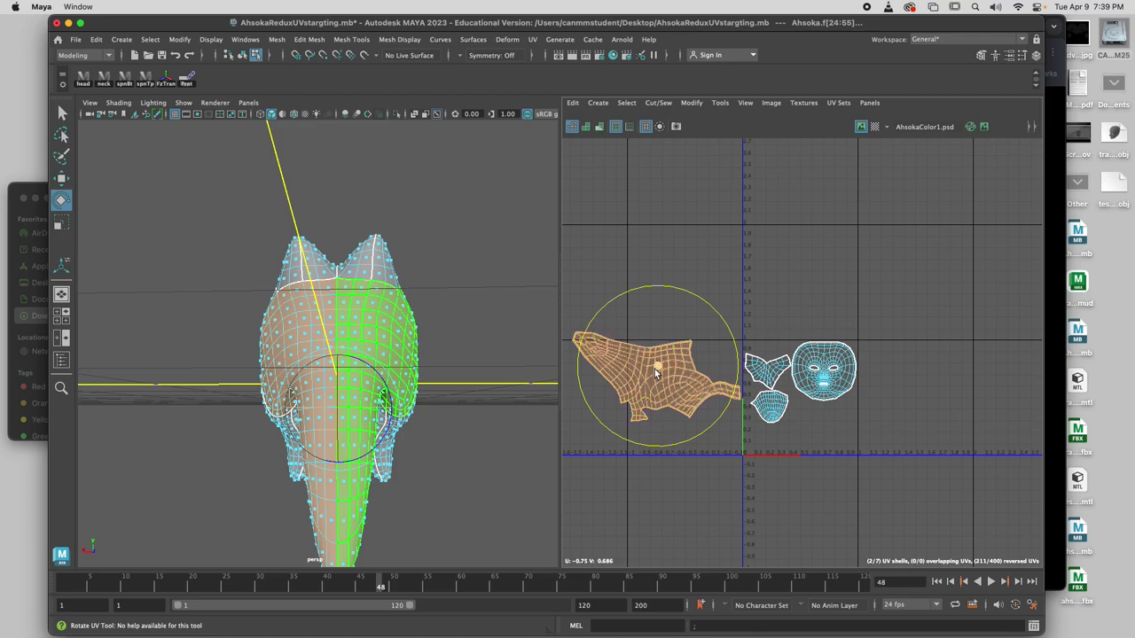
key("w")
left_click_drag(659, 373, 768, 373)
key("r")
left_click(804, 378)
key("e")
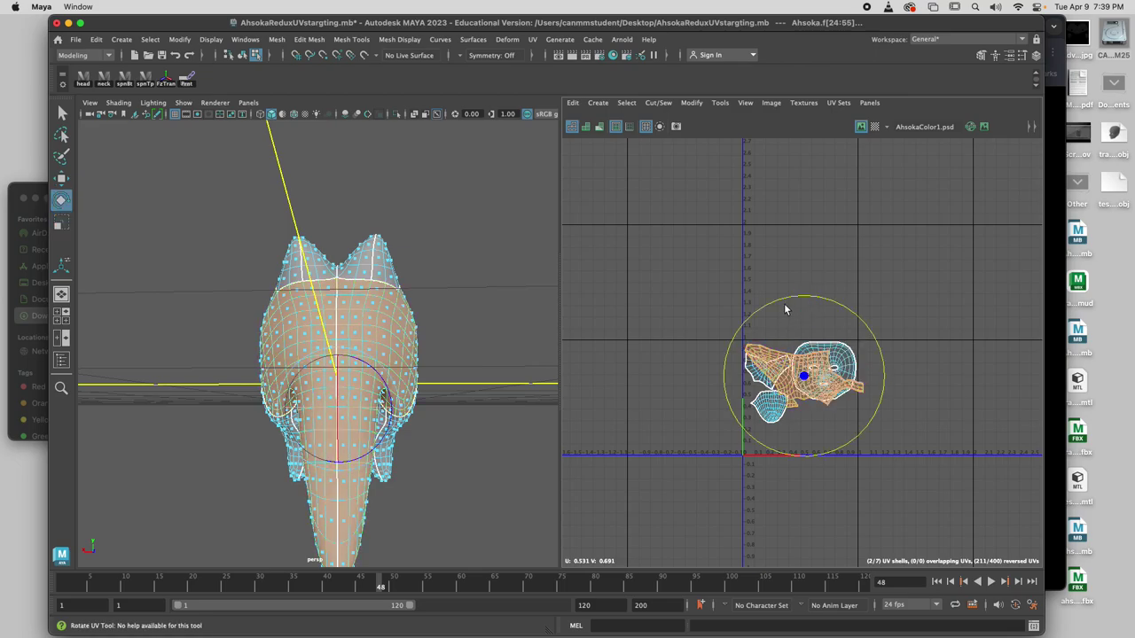
left_click_drag(783, 297, 782, 298)
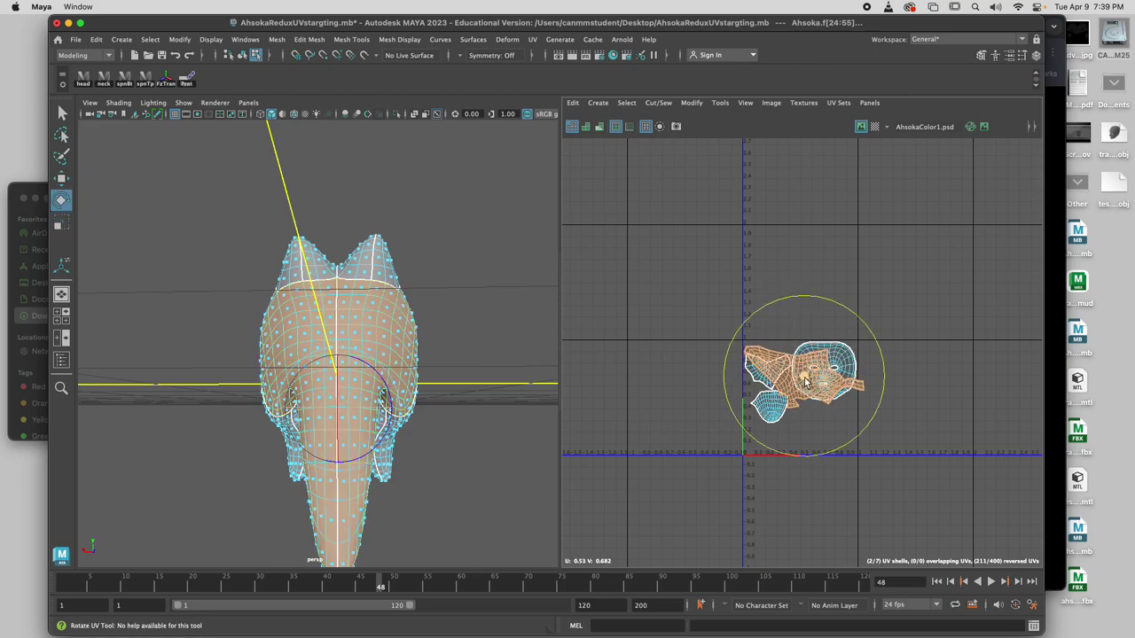
Step: Select the face shell and move it down to the lower part of the tile, below the back-of-head shells
key("w")
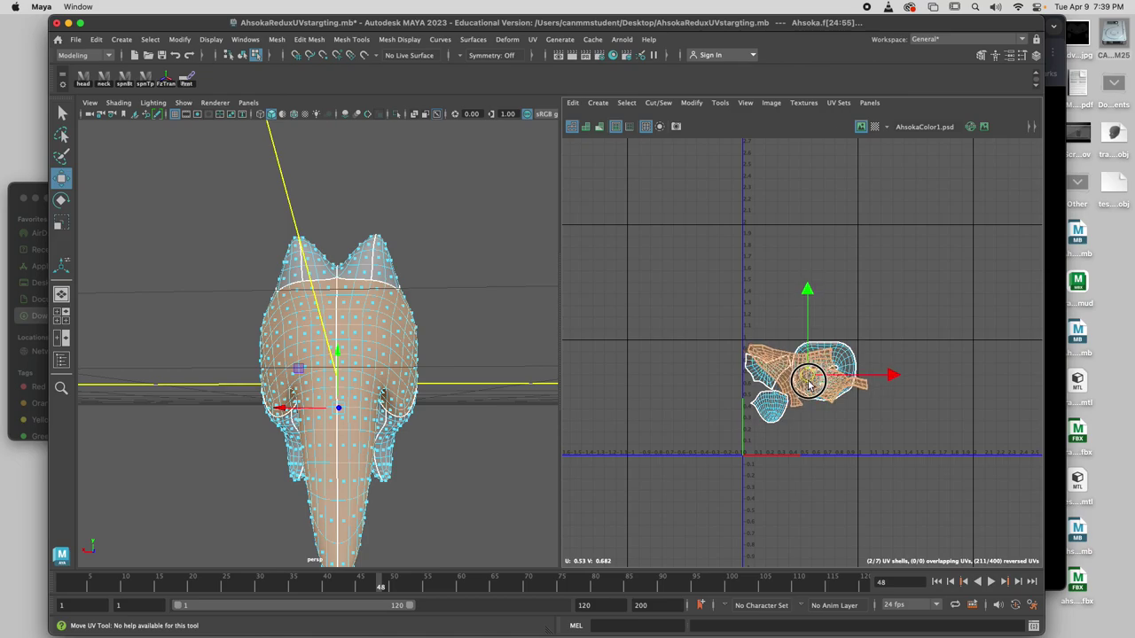
left_click(817, 377)
left_click_drag(818, 378, 809, 429)
Step: Scale down the stacked back-of-head shells and move them up to the upper edge of the 0 to 1 tile
left_click(817, 353)
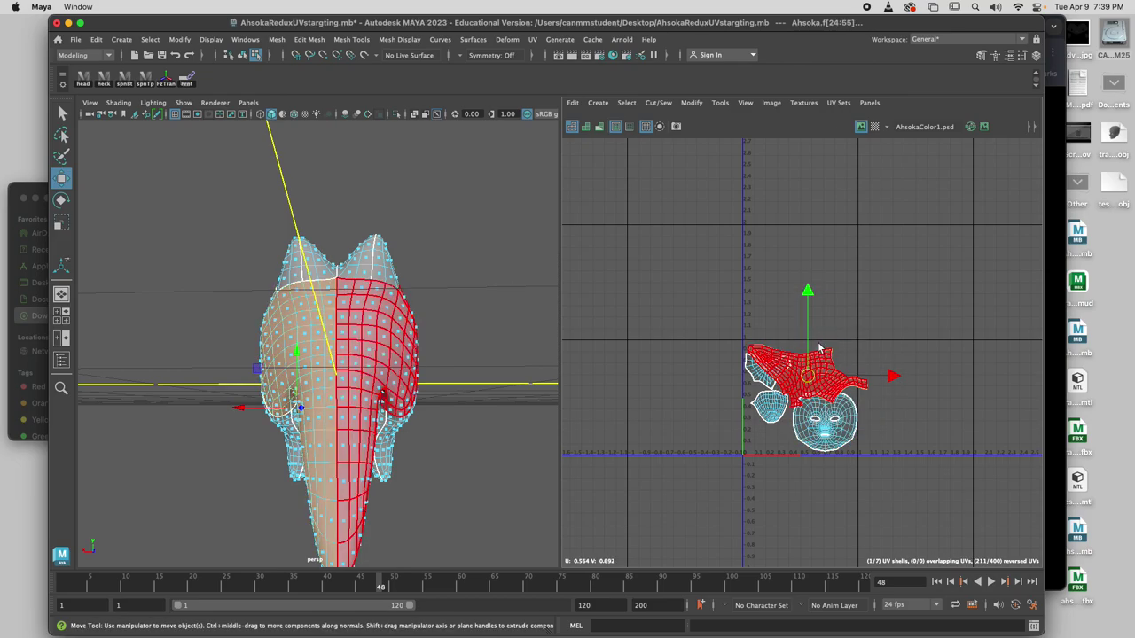
key("r")
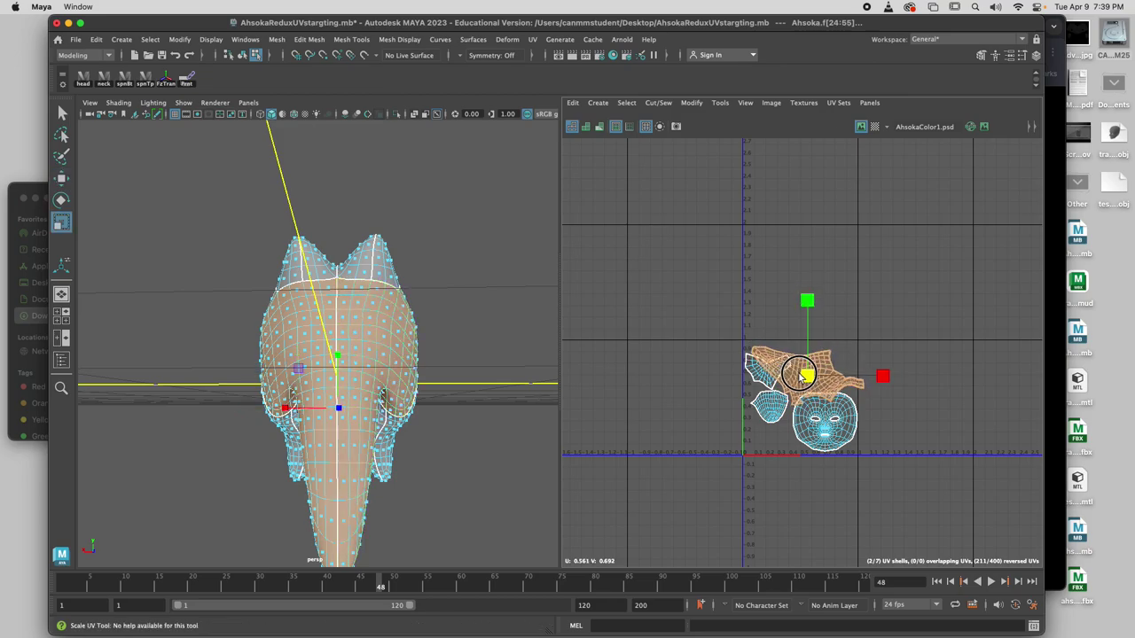
key("e")
key("w")
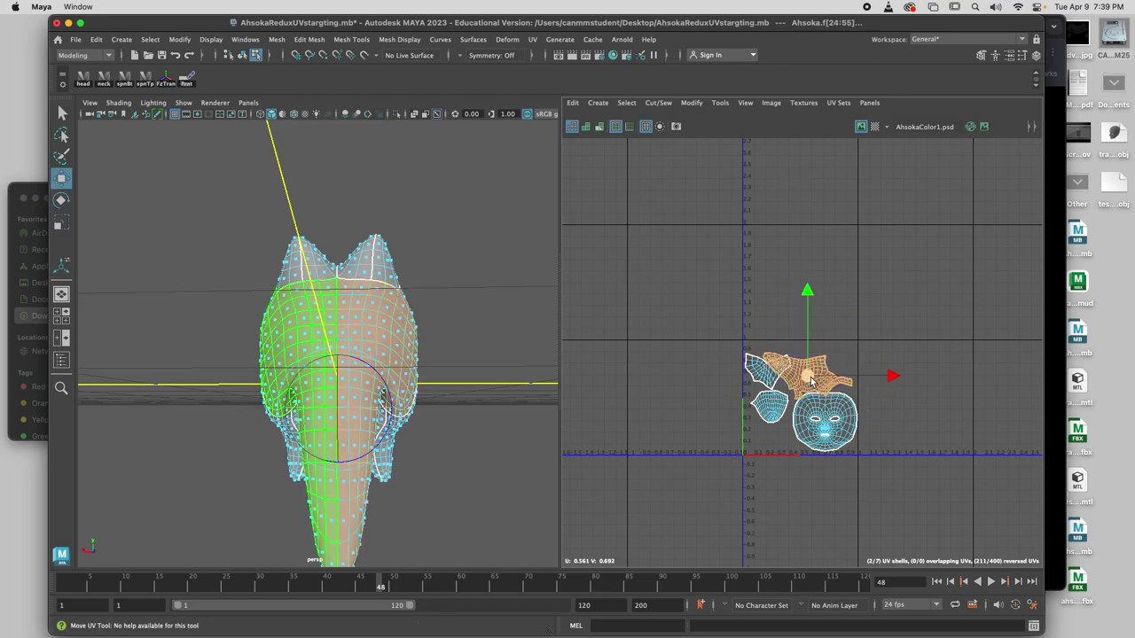
left_click_drag(805, 376, 805, 364)
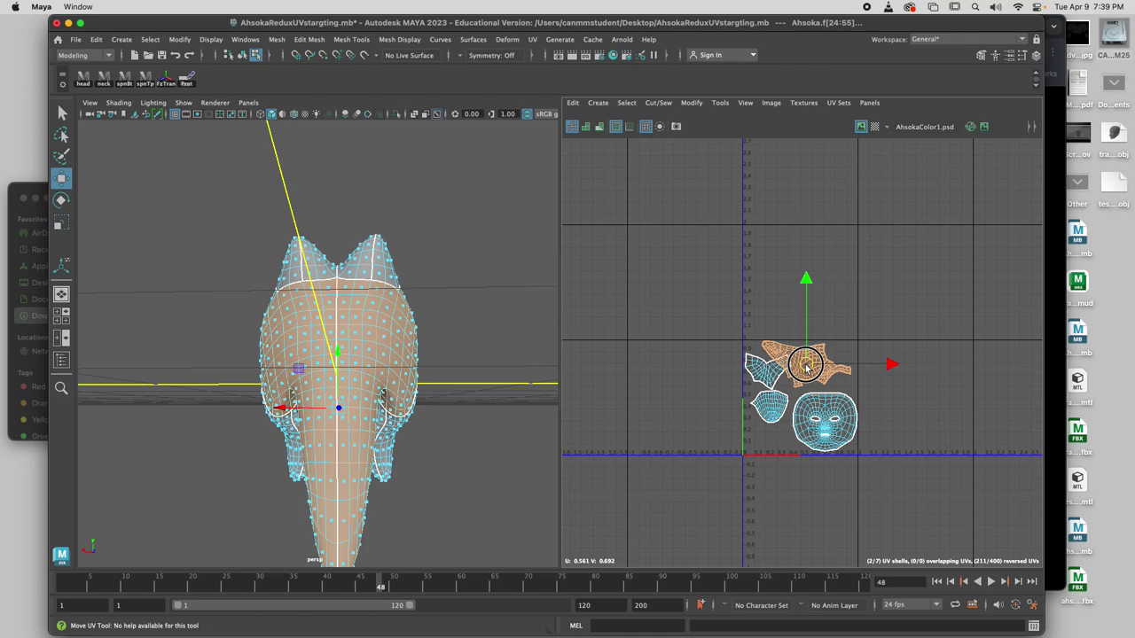
Step: Move the stacked side-tail shells down to the U axis, then place the stacked horn shells just above them and scale them down slightly
left_click(768, 413)
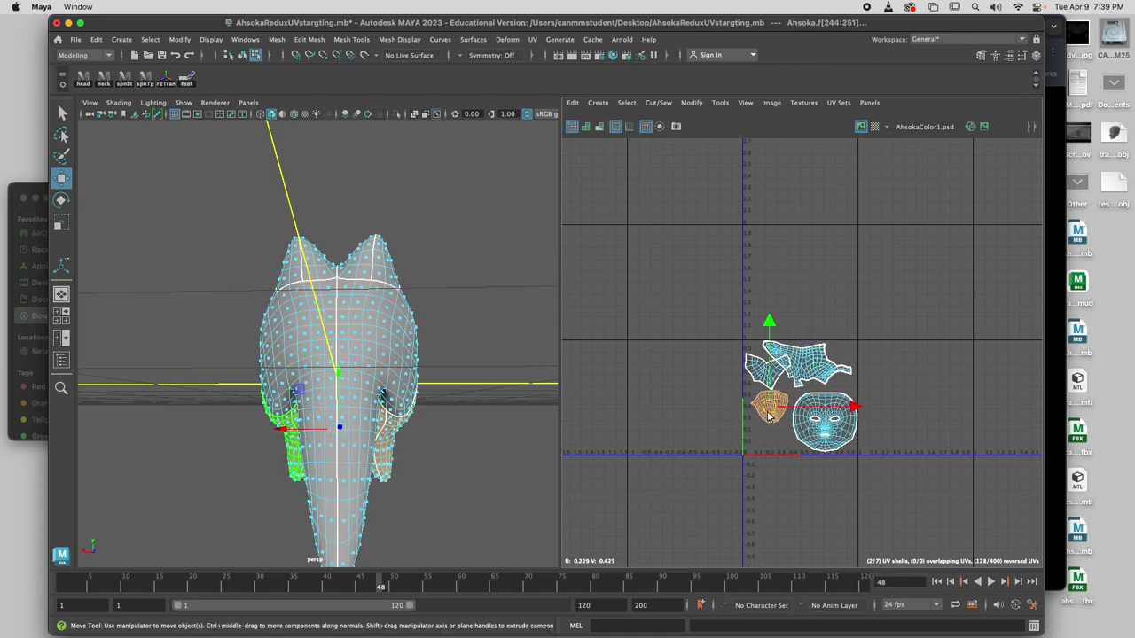
left_click_drag(768, 412, 765, 434)
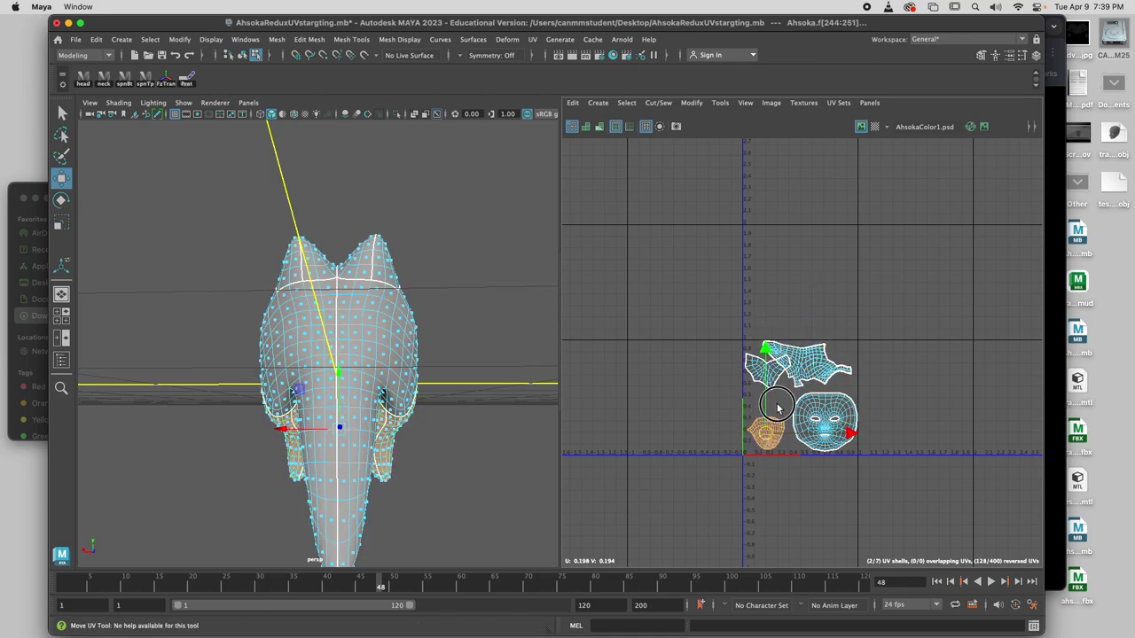
left_click(763, 379)
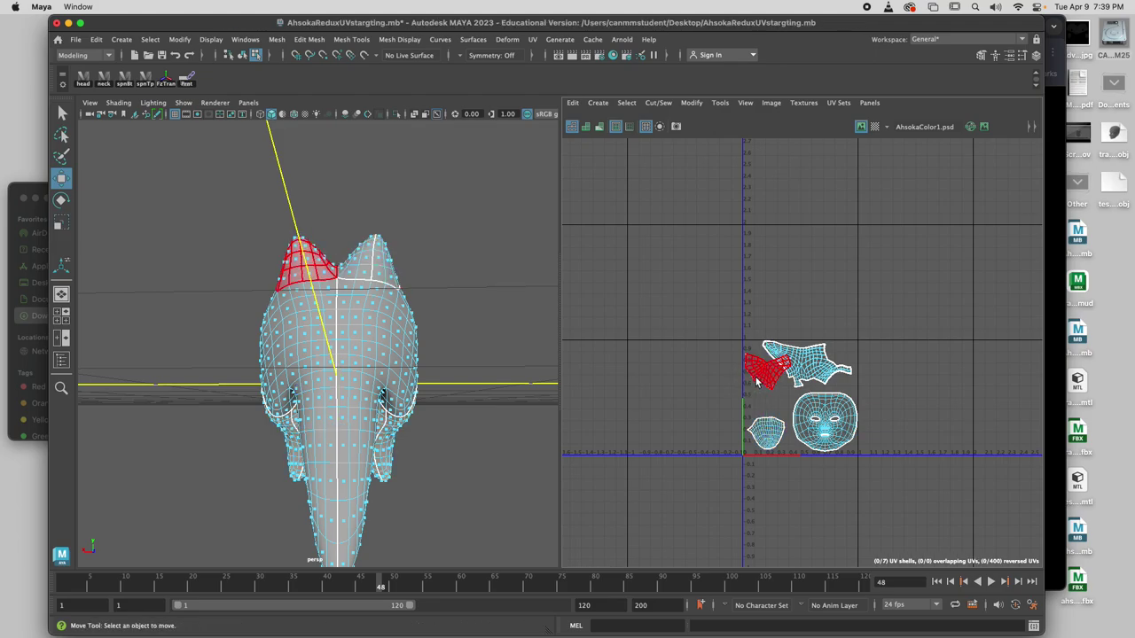
left_click_drag(722, 346, 764, 396)
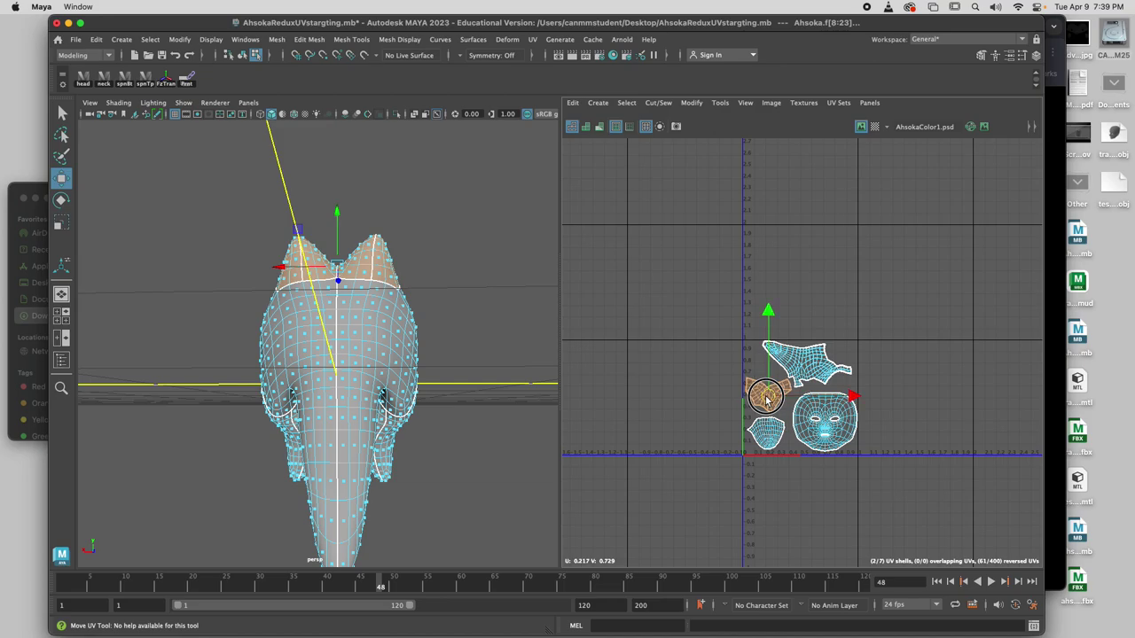
key("r")
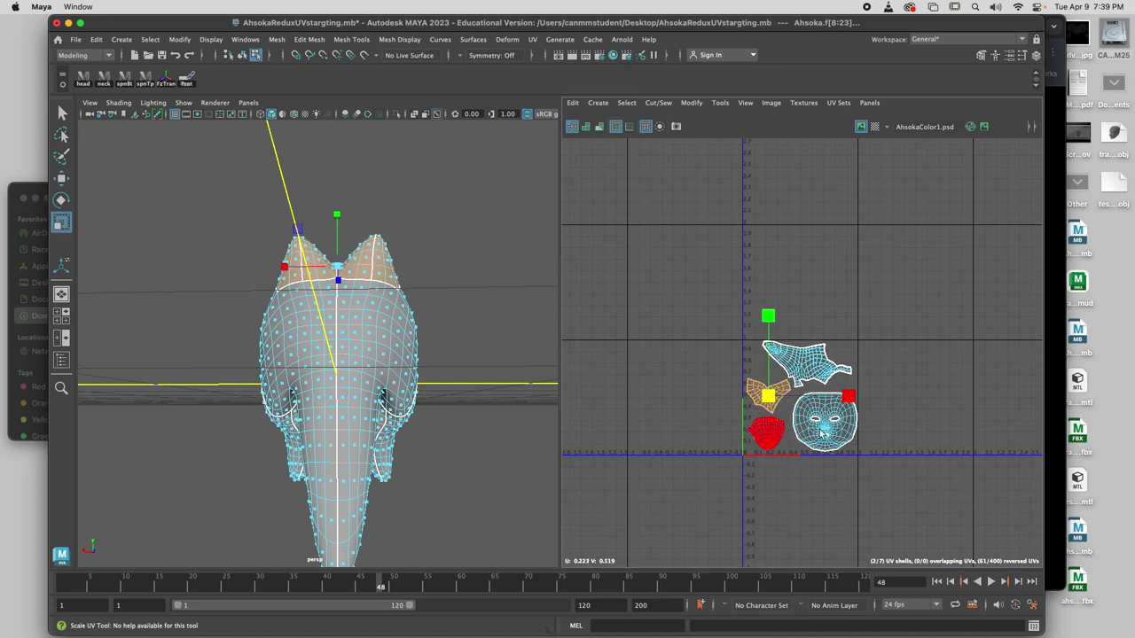
Step: Return the head to object mode with the whole mesh selected and turn it to show the face
left_click(835, 429)
middle_click_drag(877, 424, 848, 356, "alt")
scroll(857, 364, "up", 3)
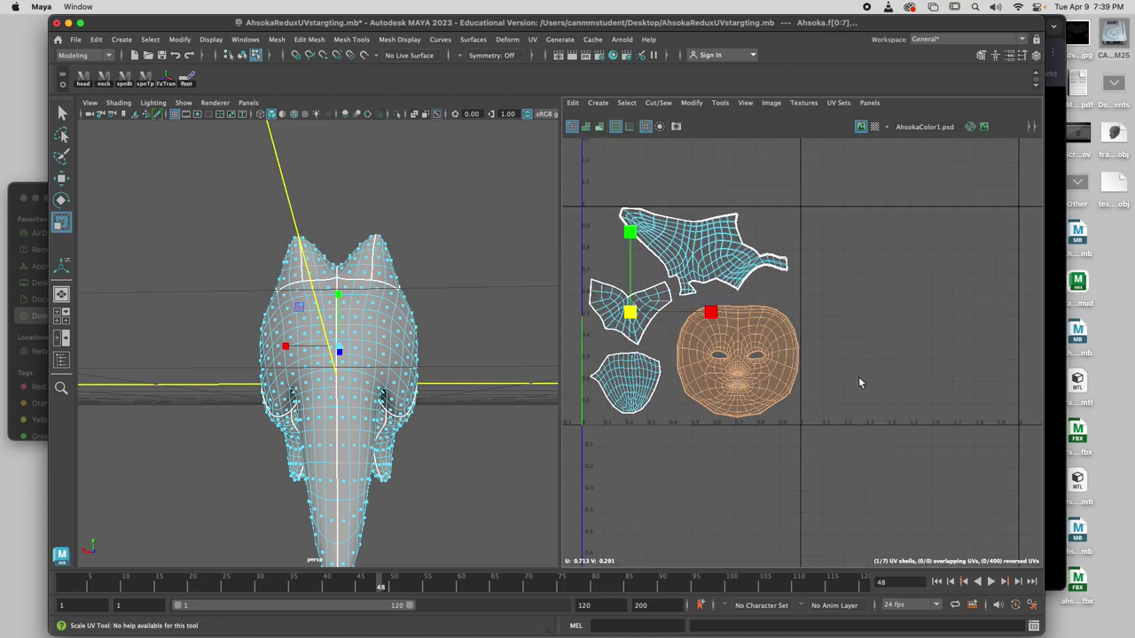
right_click(377, 269)
right_click_drag(377, 271, 391, 269)
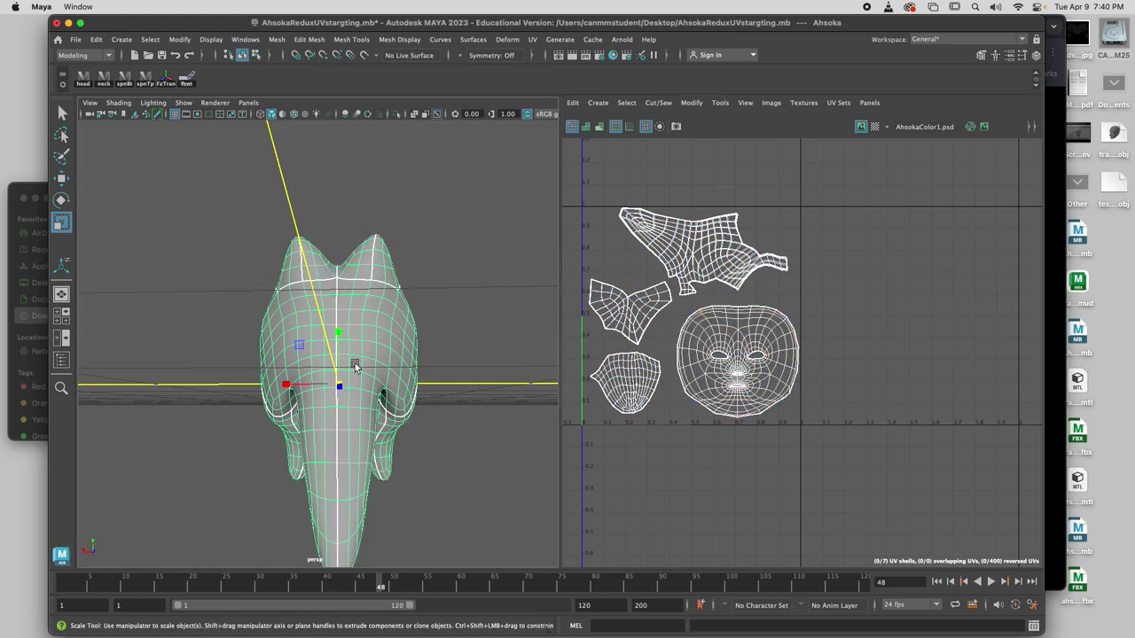
left_click_drag(355, 363, 602, 350, "alt")
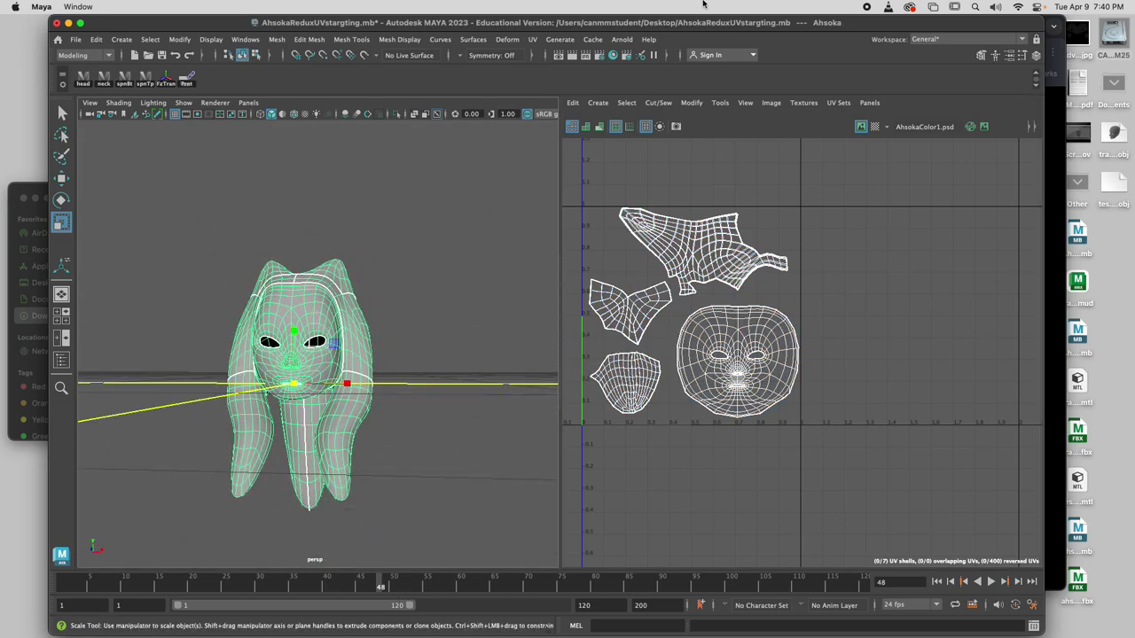
Step: Save a 4096 × 4096 px JPEG UV snapshot of the head to the Desktop as Adv_MonsterUVsnap_lastname
left_click(769, 103)
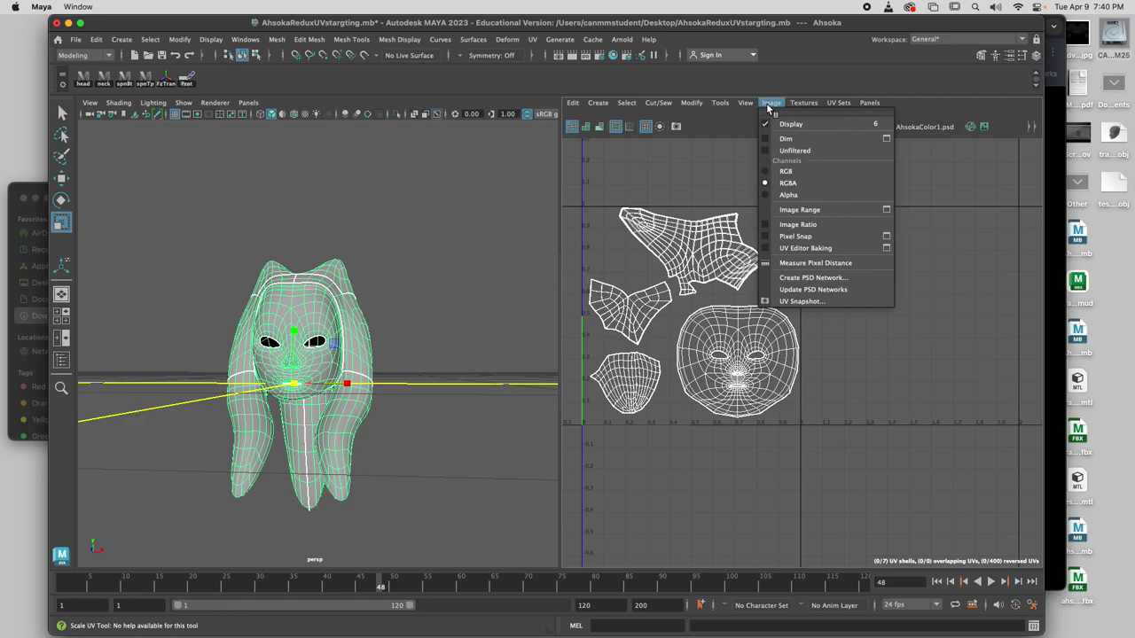
left_click(817, 302)
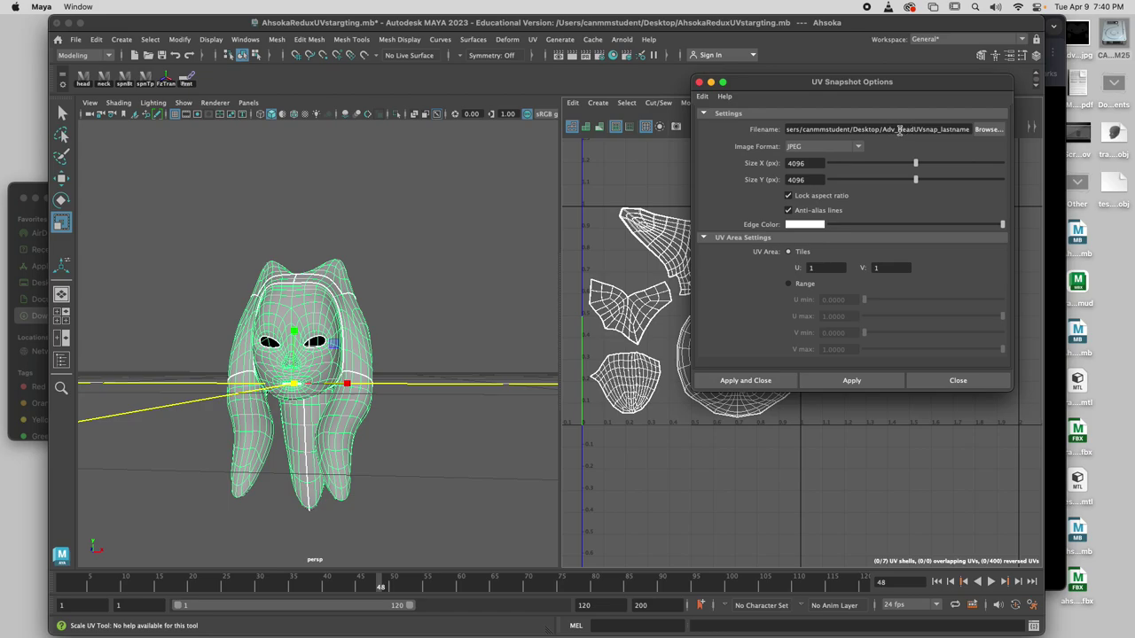
left_click(903, 130)
left_click_drag(913, 129, 899, 131)
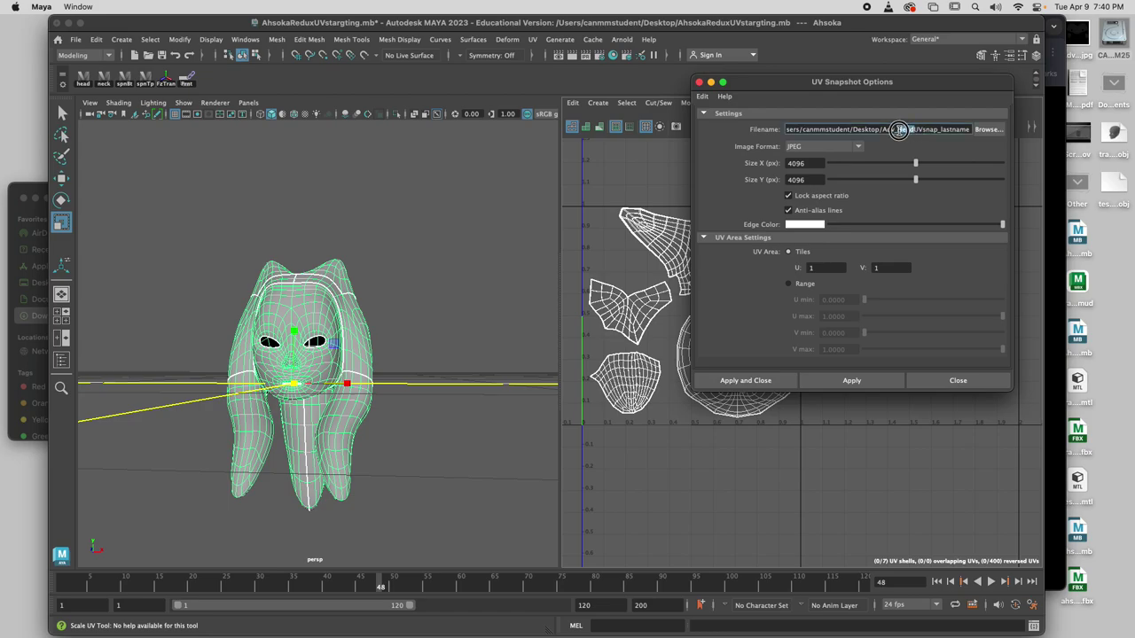
type("Monster")
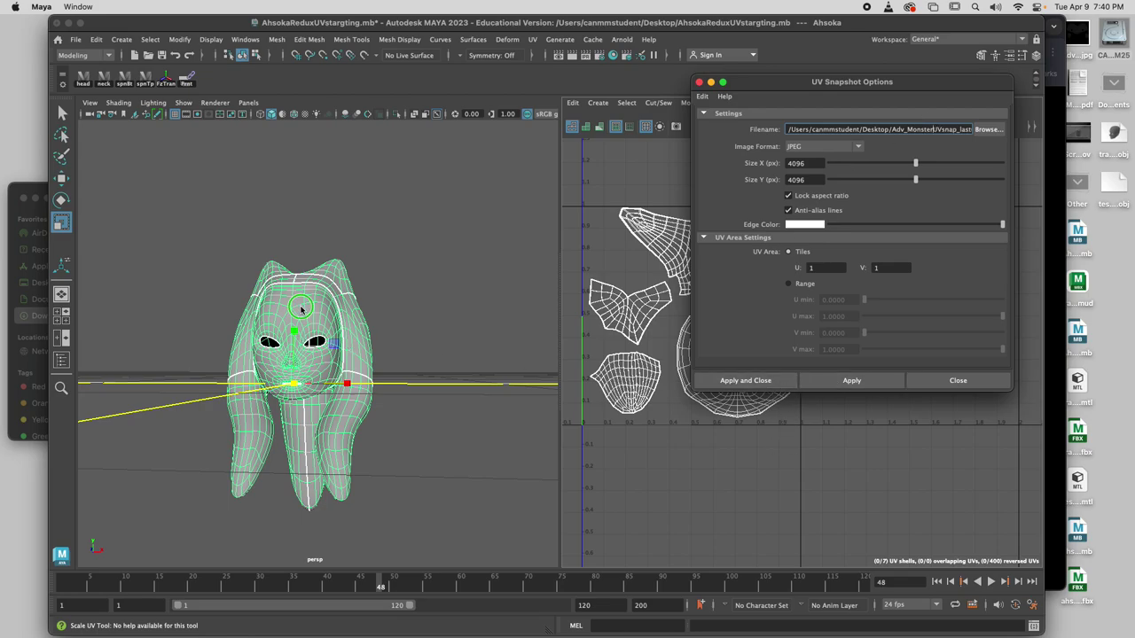
right_click(307, 304)
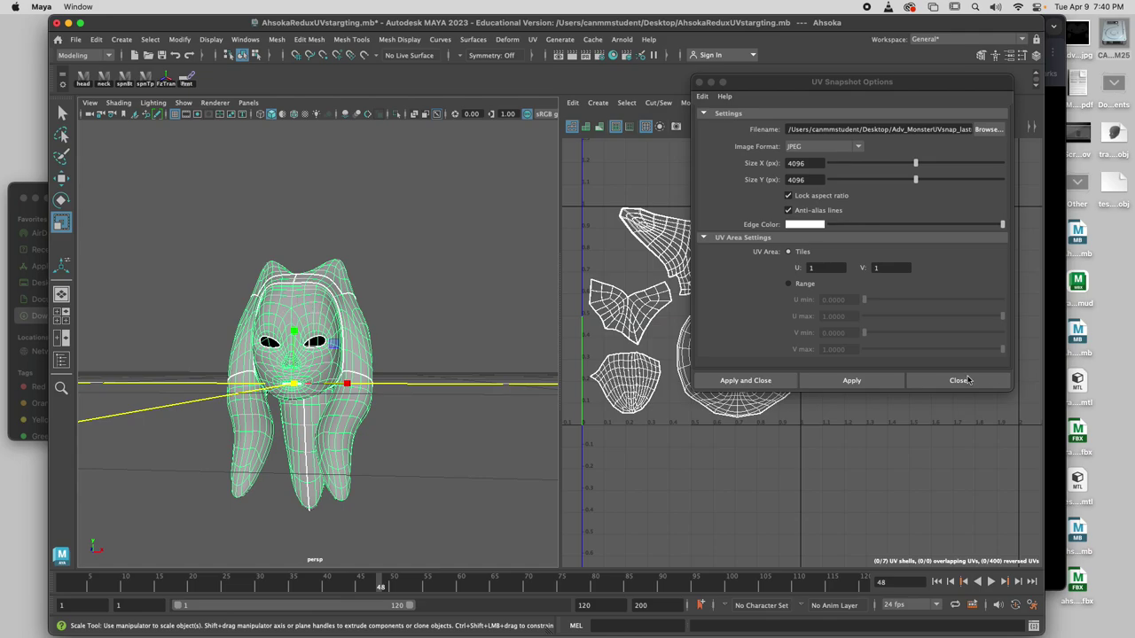
left_click(746, 381)
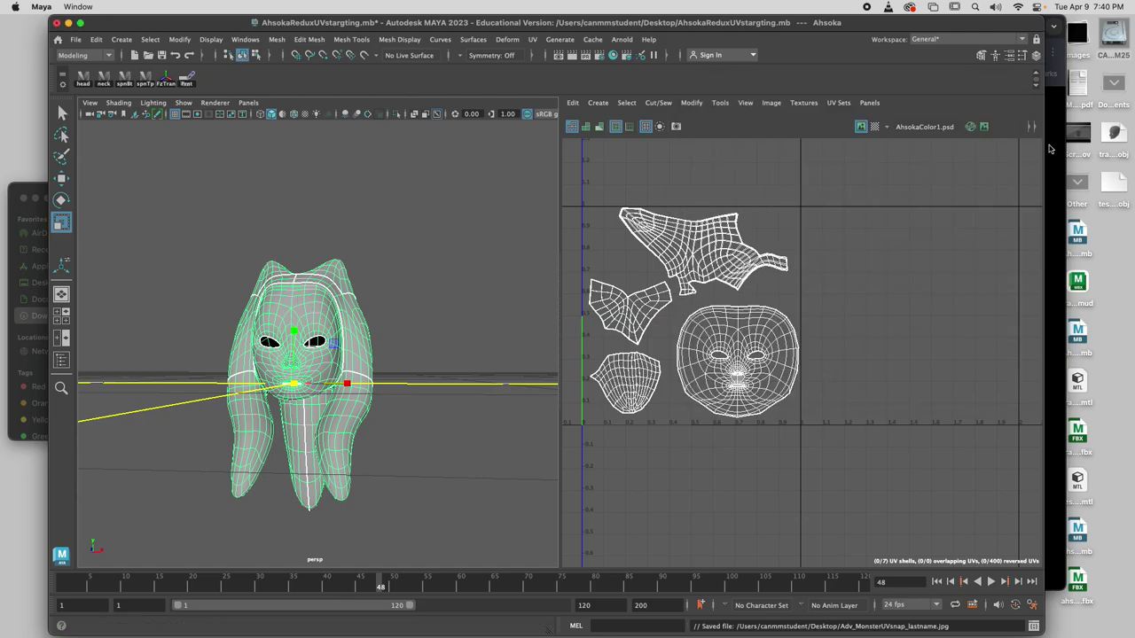
Step: Preview the saved Adv_MonsterUVsnap_lastname.jpg from the desktop, examine the shell layout, and close the preview
left_click(1081, 37)
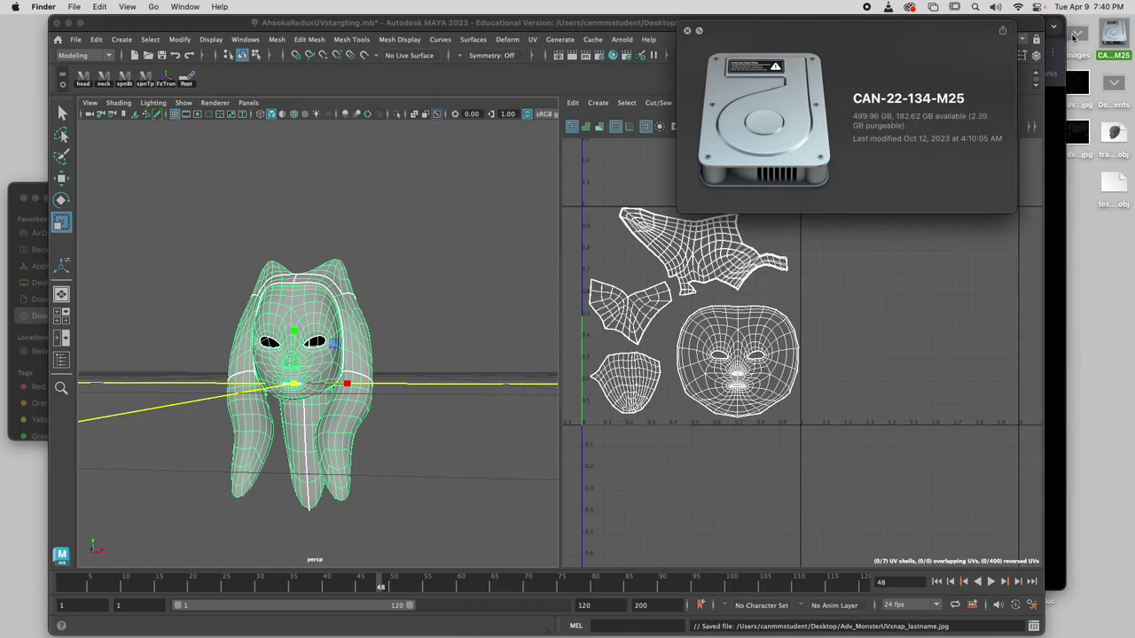
left_click(1078, 84)
left_click(1077, 83)
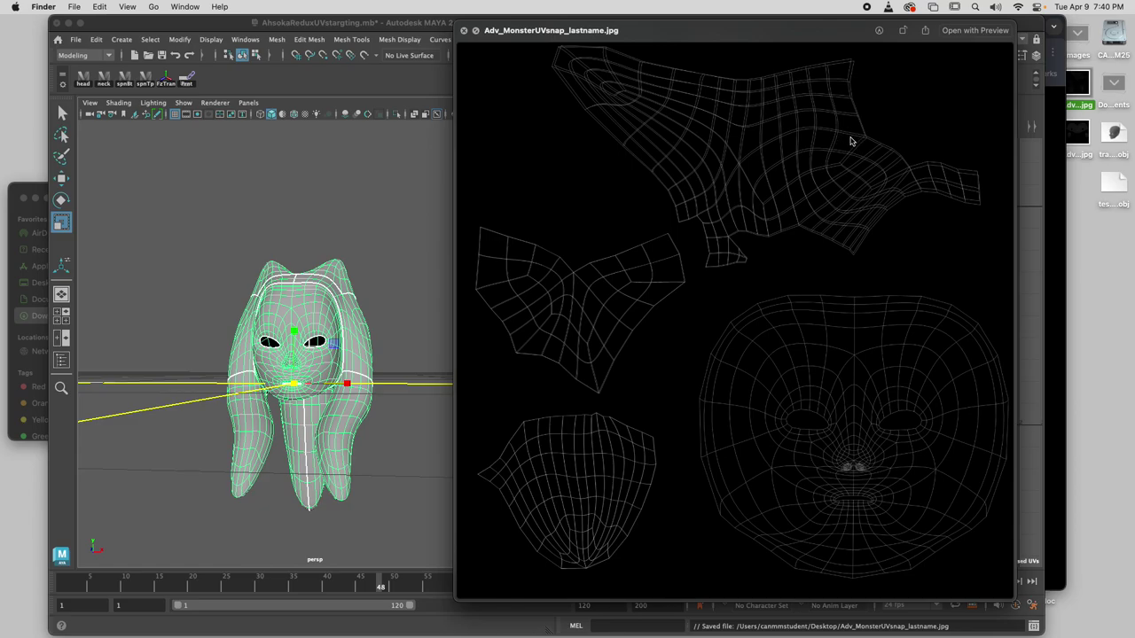
left_click(463, 30)
scroll(713, 225, "up", 4)
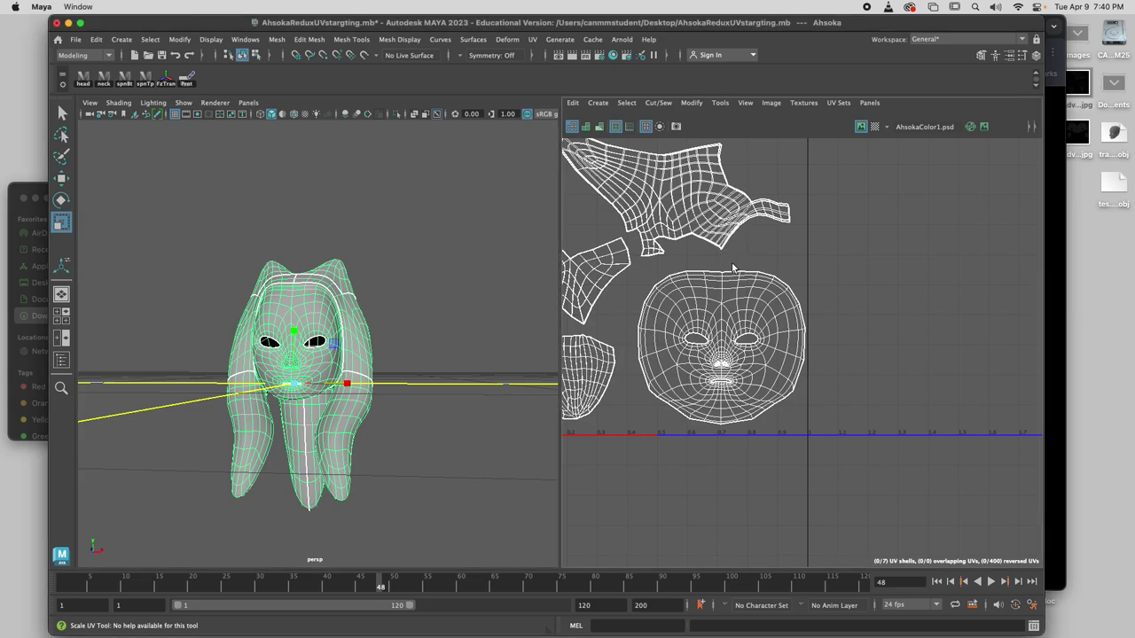
right_click_drag(324, 319, 373, 273)
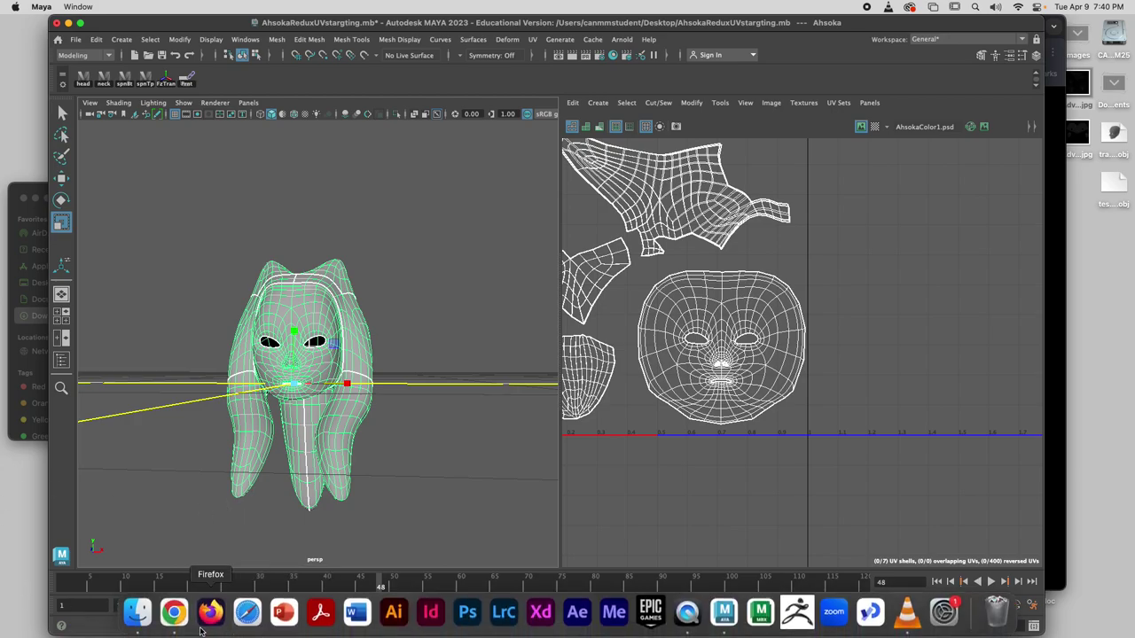
Step: Switch to the Chrome lesson slides, review the "UV Mapping: Color, Bump, & Spec" slide, and move the browser window clear of Maya
left_click(172, 620)
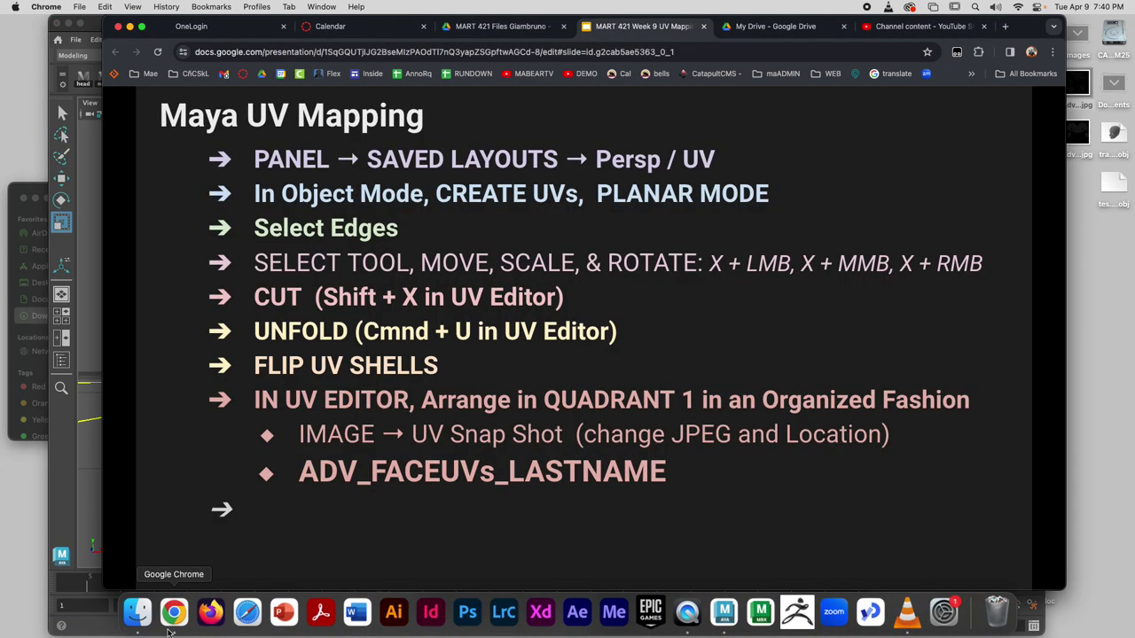
key("Left")
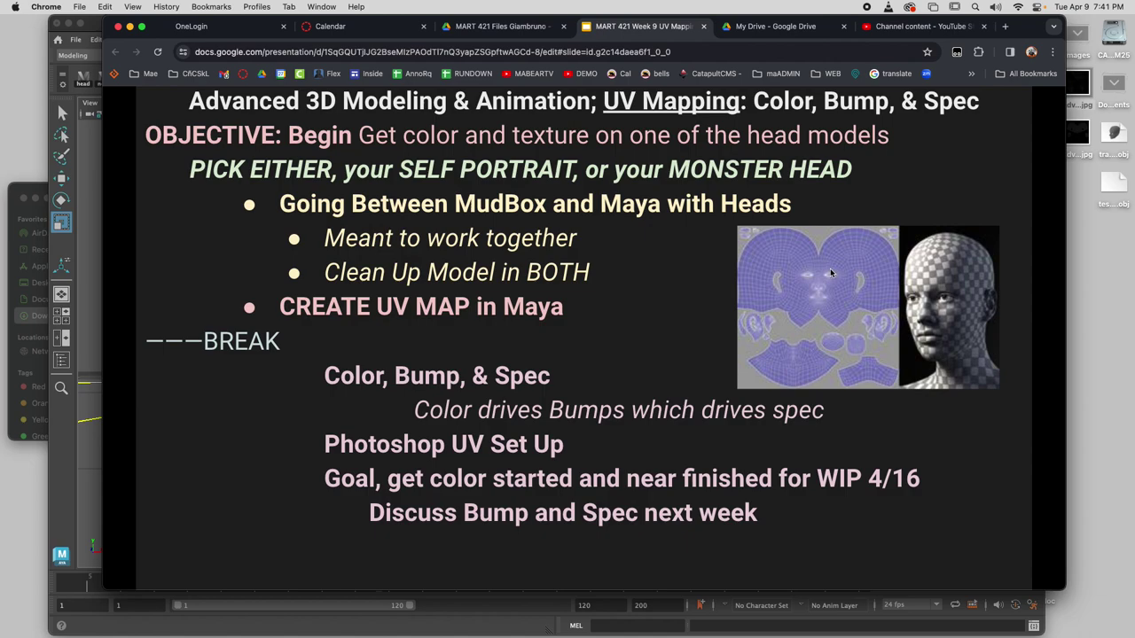
left_click_drag(1065, 591, 1092, 627)
left_click_drag(1011, 21, 844, 564)
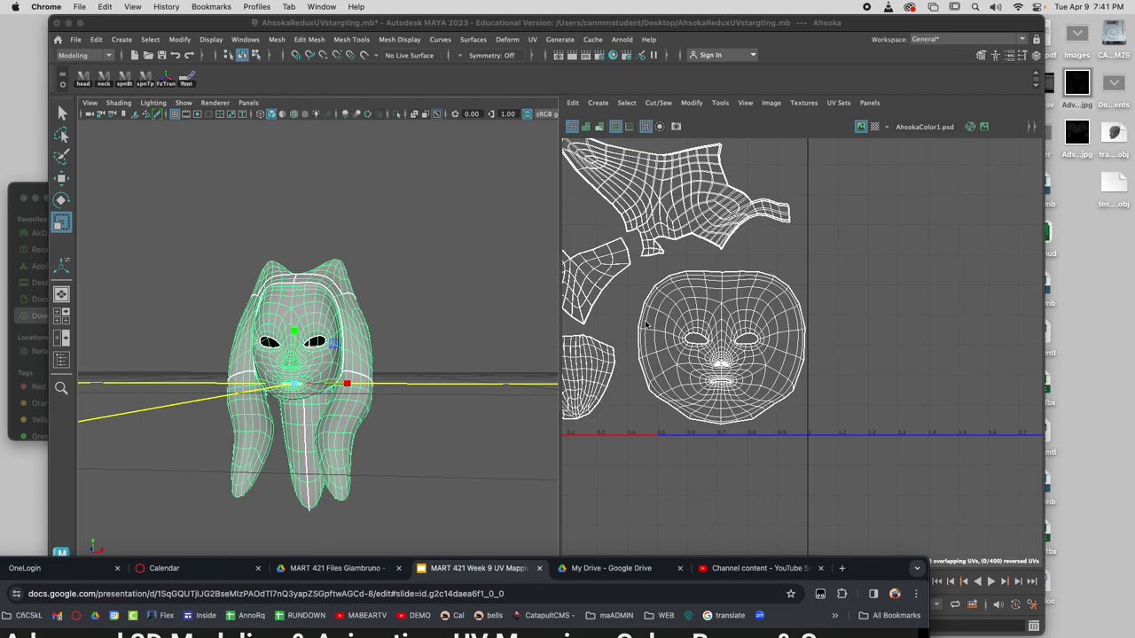
Step: Switch the UV editor to UV shell selection and select one of the stacked back-of-head shells with the Move tool
scroll(845, 334, "down", 1)
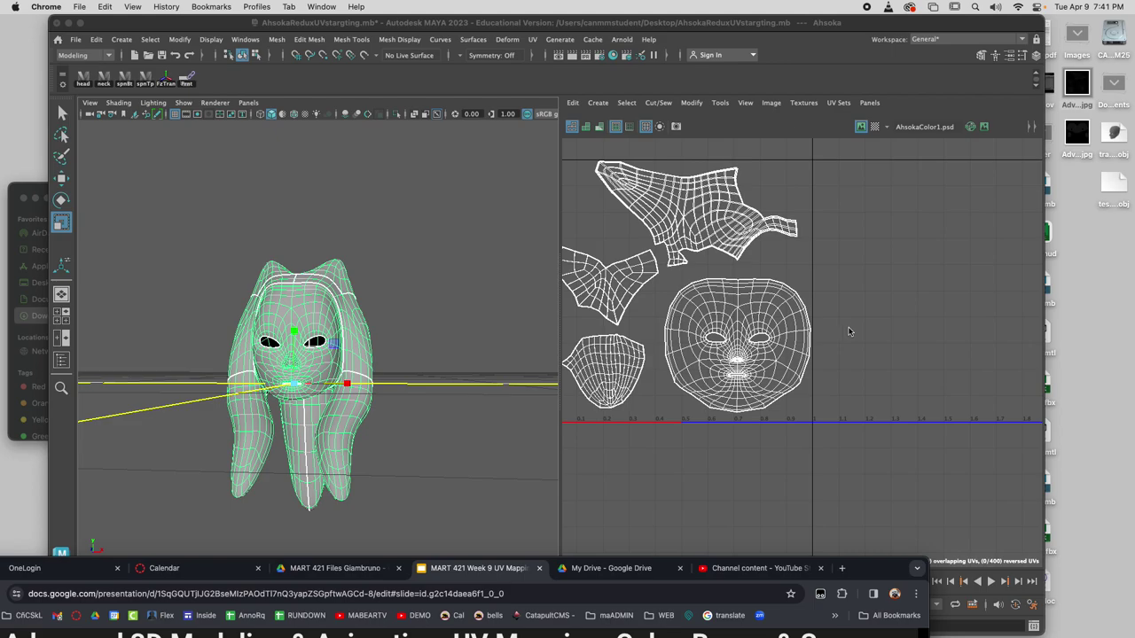
middle_click_drag(848, 332, 934, 326, "alt")
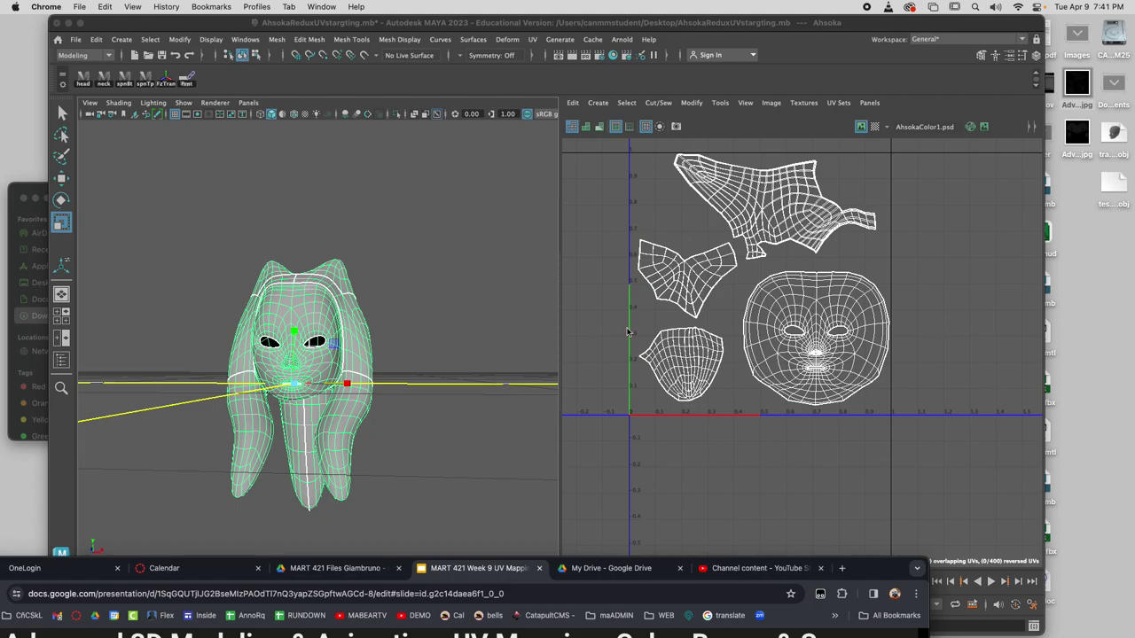
scroll(630, 335, "up", 2)
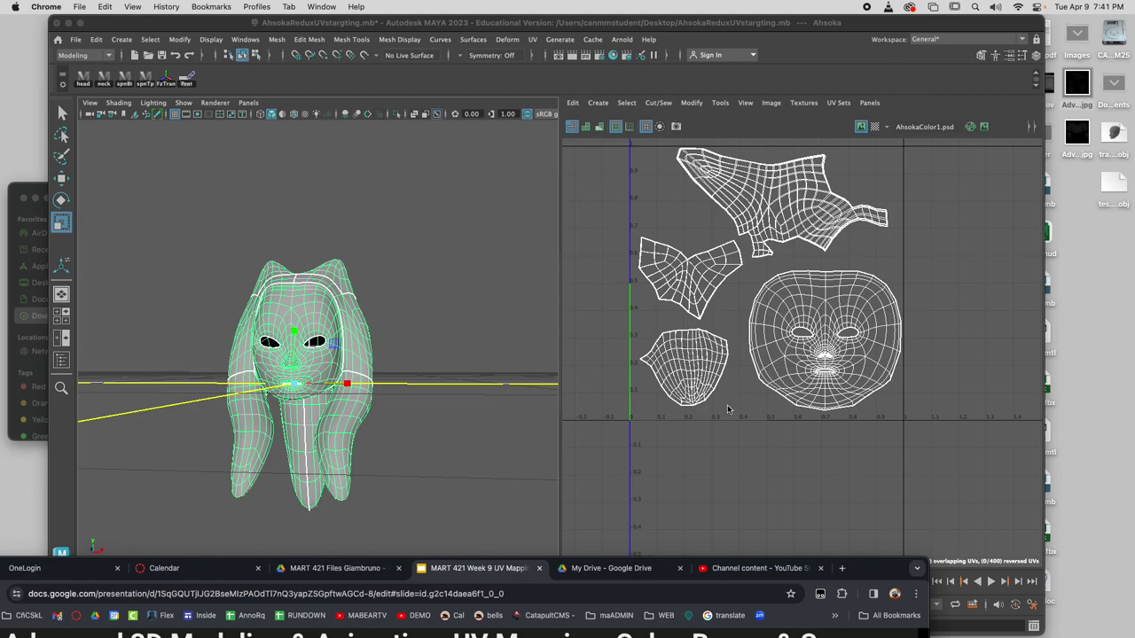
middle_click_drag(729, 417, 746, 430, "alt")
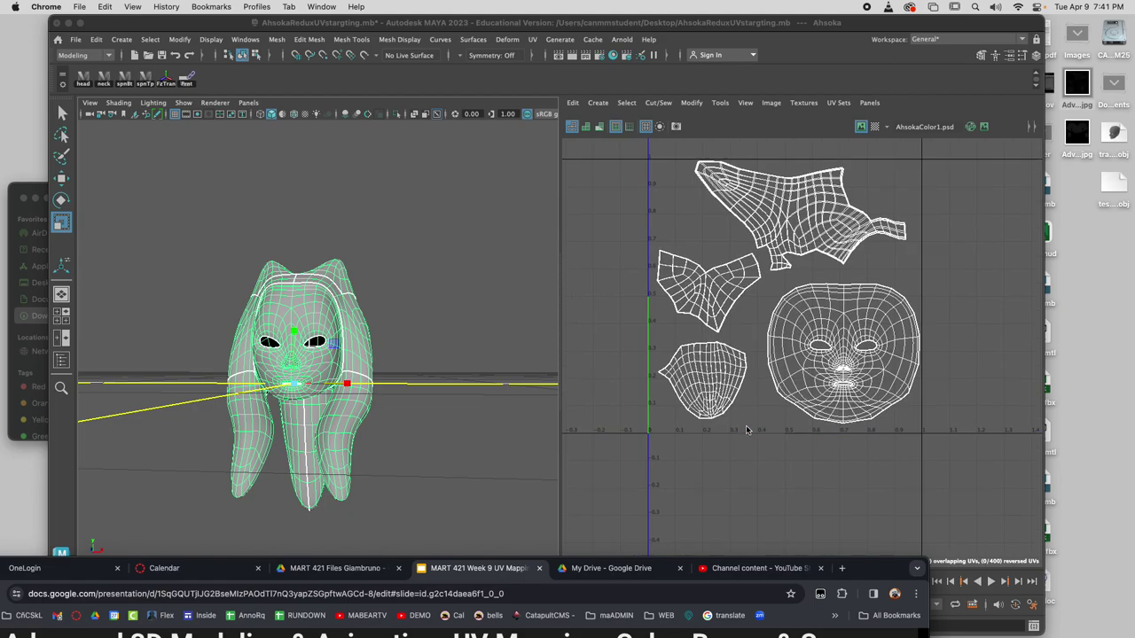
right_click(771, 196)
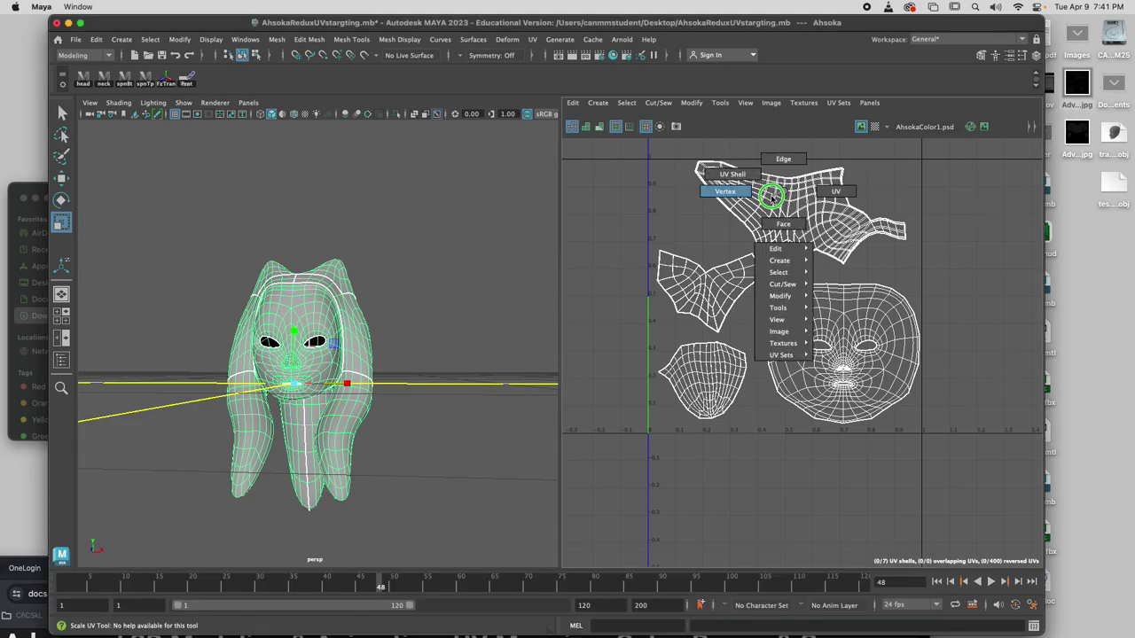
right_click_drag(771, 197, 736, 175)
left_click(787, 204)
scroll(790, 207, "up", 3)
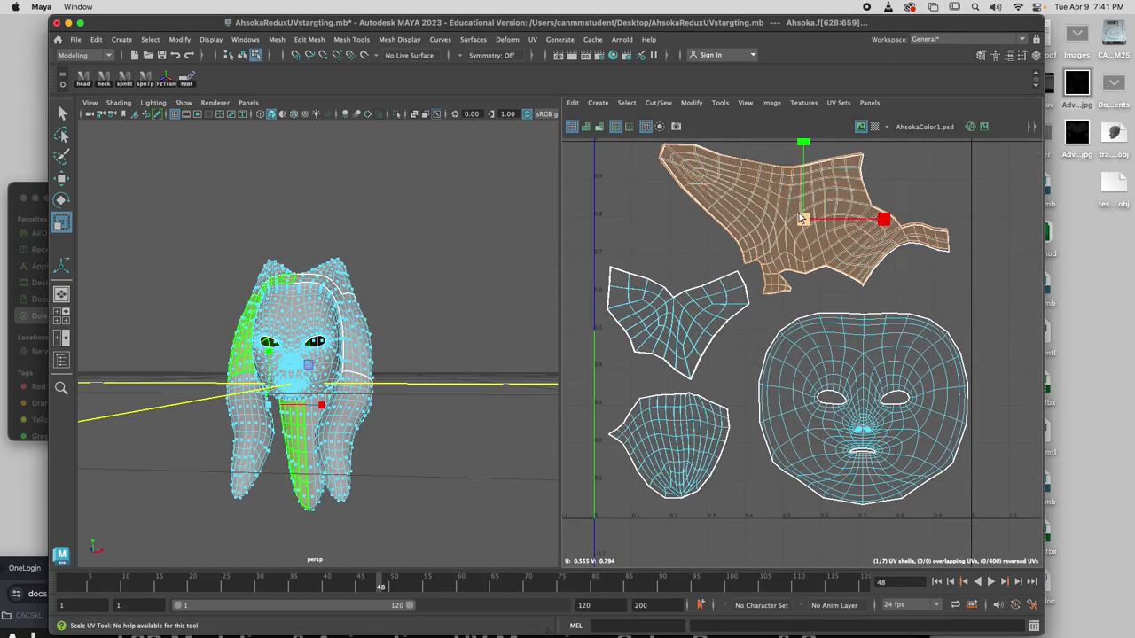
key("w")
middle_click_drag(805, 218, 805, 222, "alt")
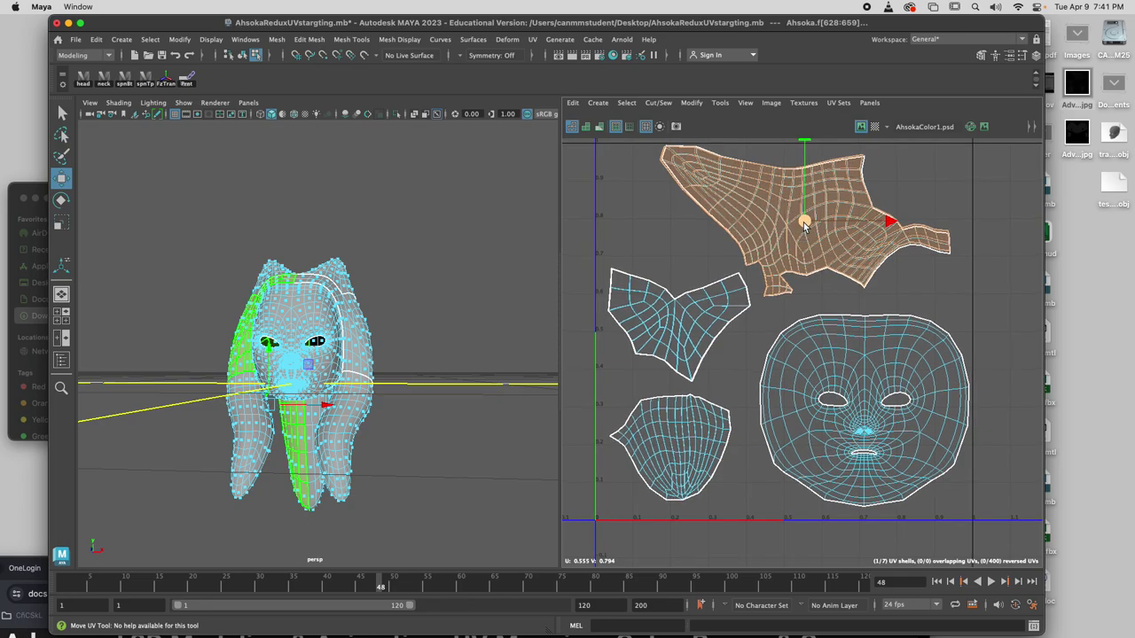
Step: Select the other back-of-head shell, nudge it slightly into line with its stacked counterpart, and clear the selection
left_click(887, 190)
left_click(817, 222)
left_click_drag(807, 223, 806, 223)
key("e")
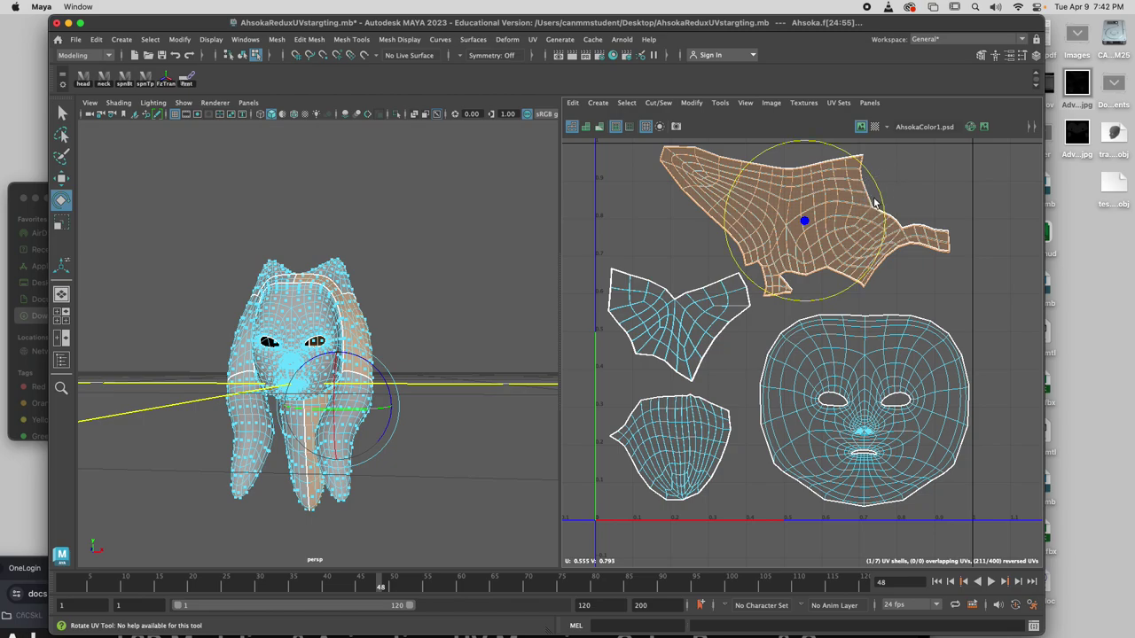
key("w")
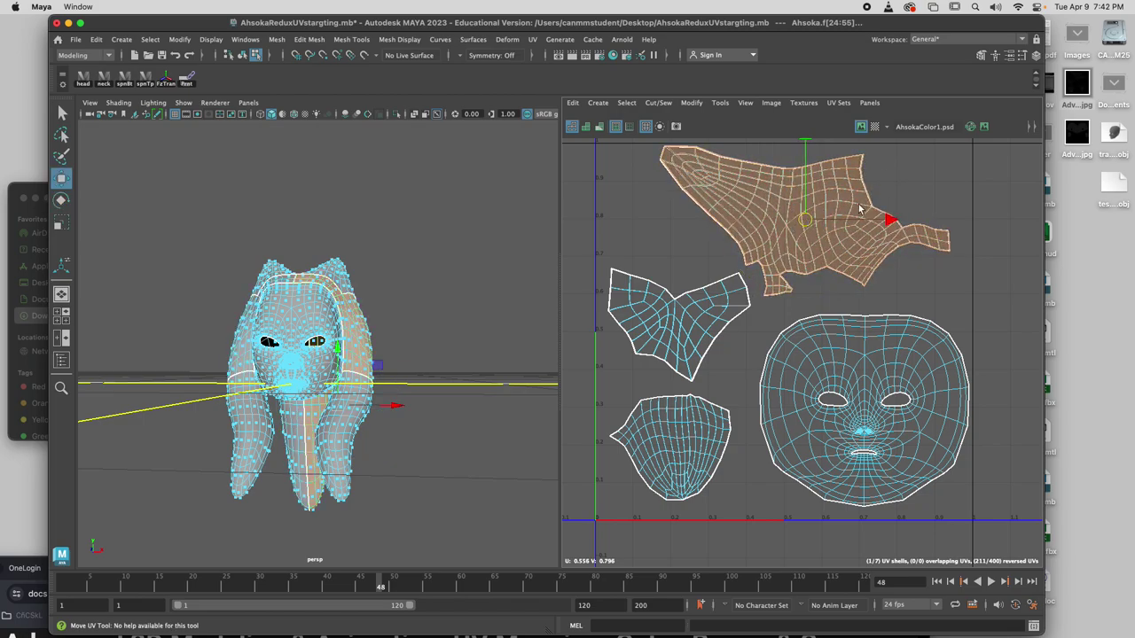
left_click(887, 188)
scroll(873, 211, "down", 2)
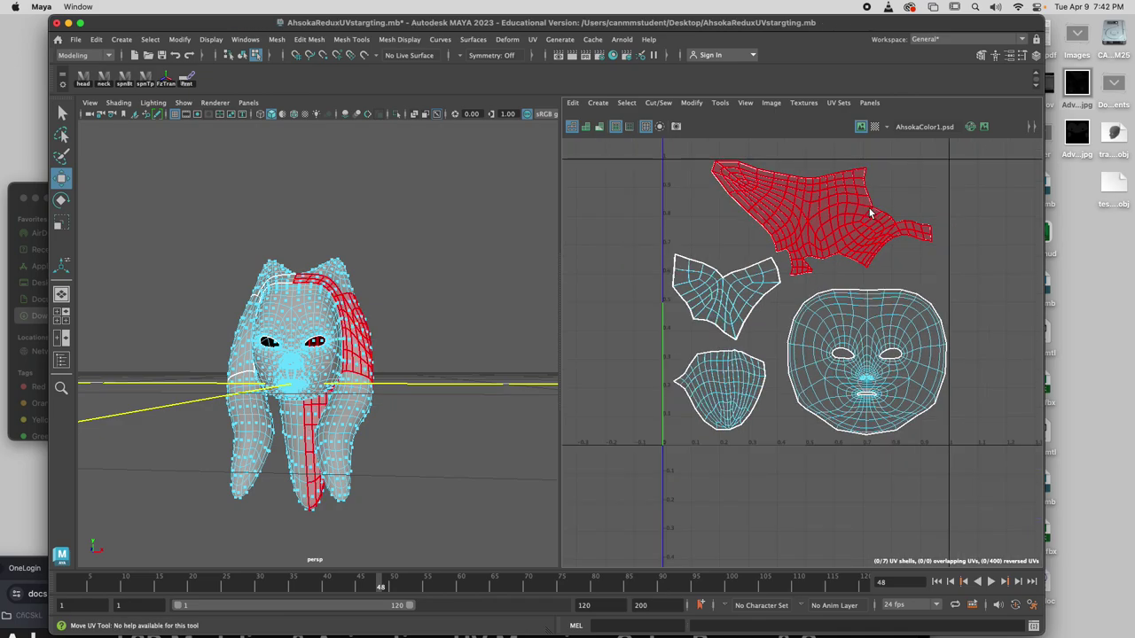
Step: Select both stacked back-of-head UV shells, rotate them slightly counterclockwise, and move them down just inside the tile's upper edge
right_click_drag(782, 210, 736, 195)
left_click(795, 212)
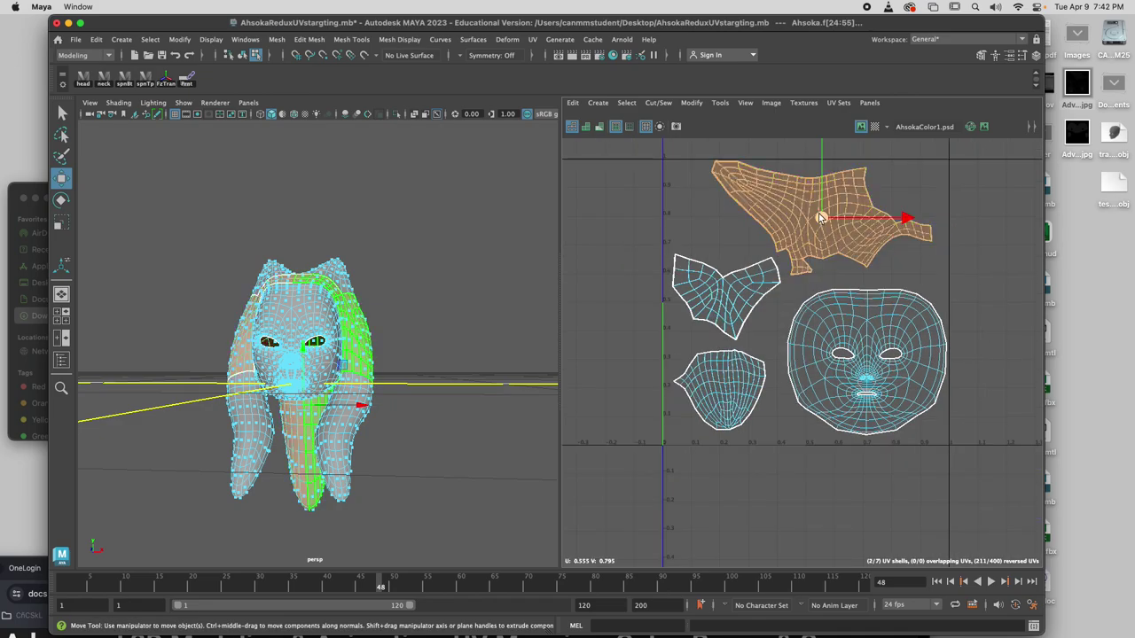
key("e")
left_click_drag(885, 169, 892, 179)
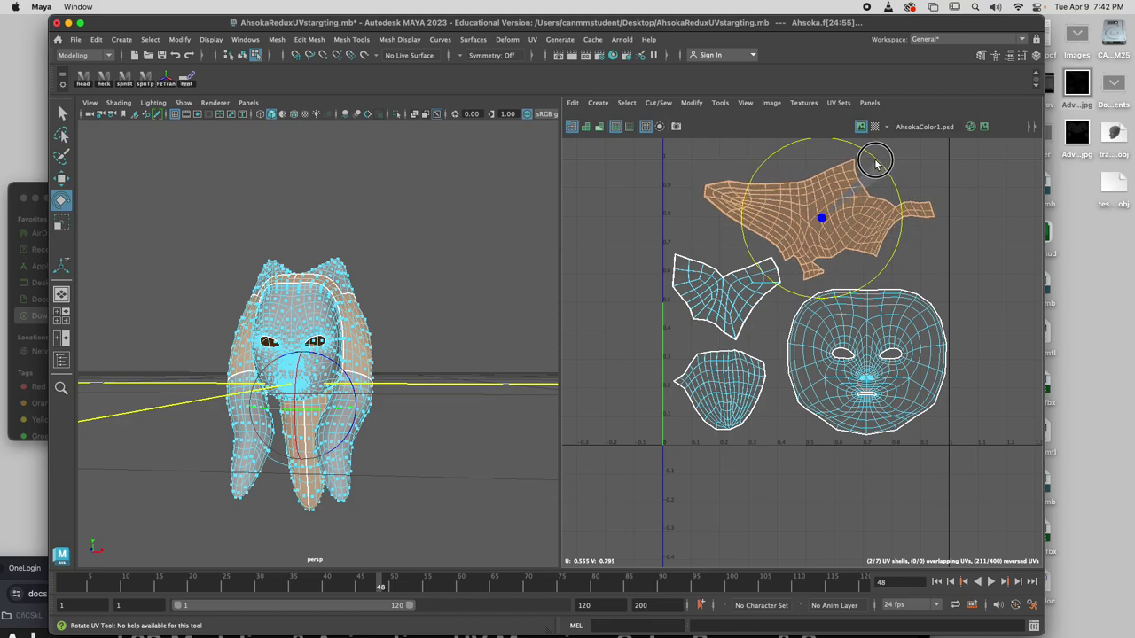
key("w")
left_click_drag(820, 217, 823, 229)
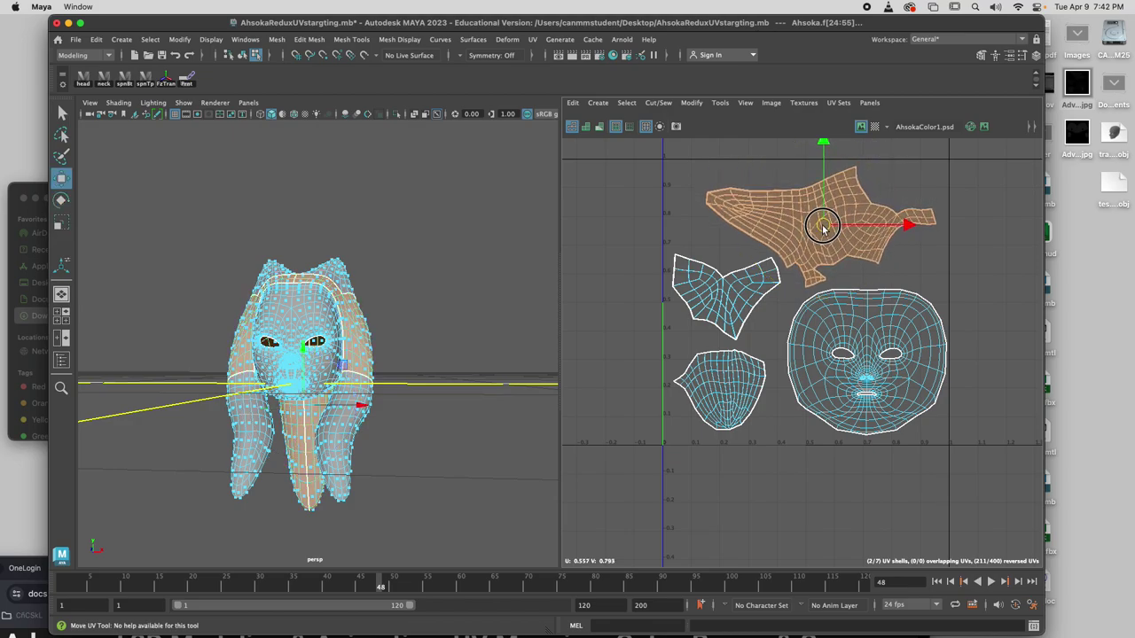
Step: Select the horn shell, then switch the selection to the face shell and nudge it slightly right along the tile's edge
scroll(823, 229, "down", 2)
left_click(745, 277)
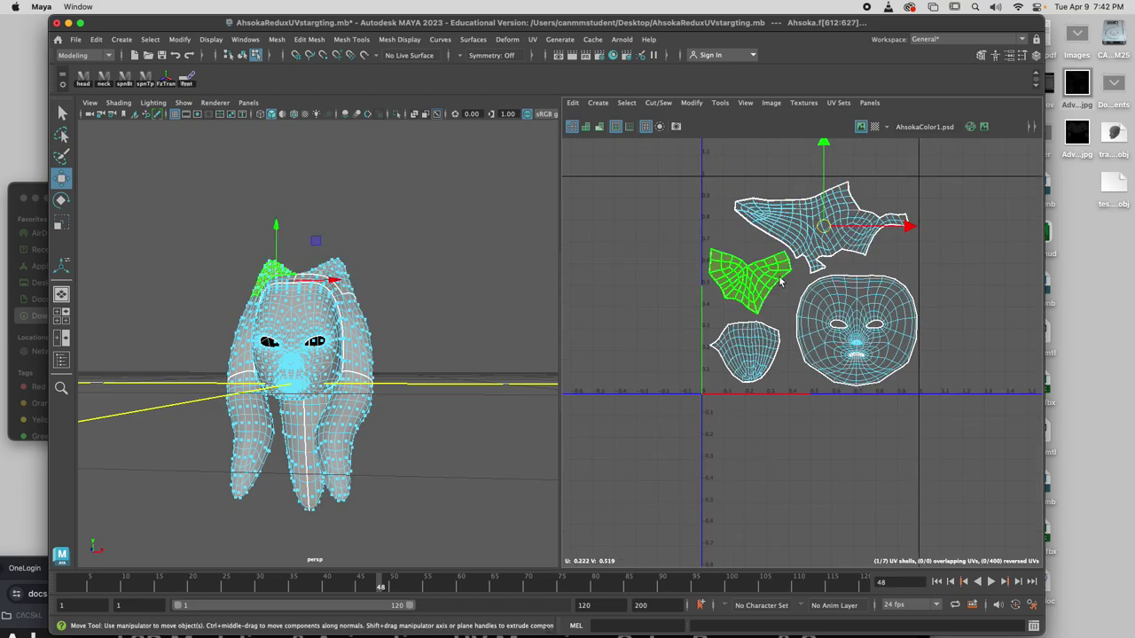
scroll(780, 280, "down", 2)
middle_click_drag(896, 291, 906, 297, "alt")
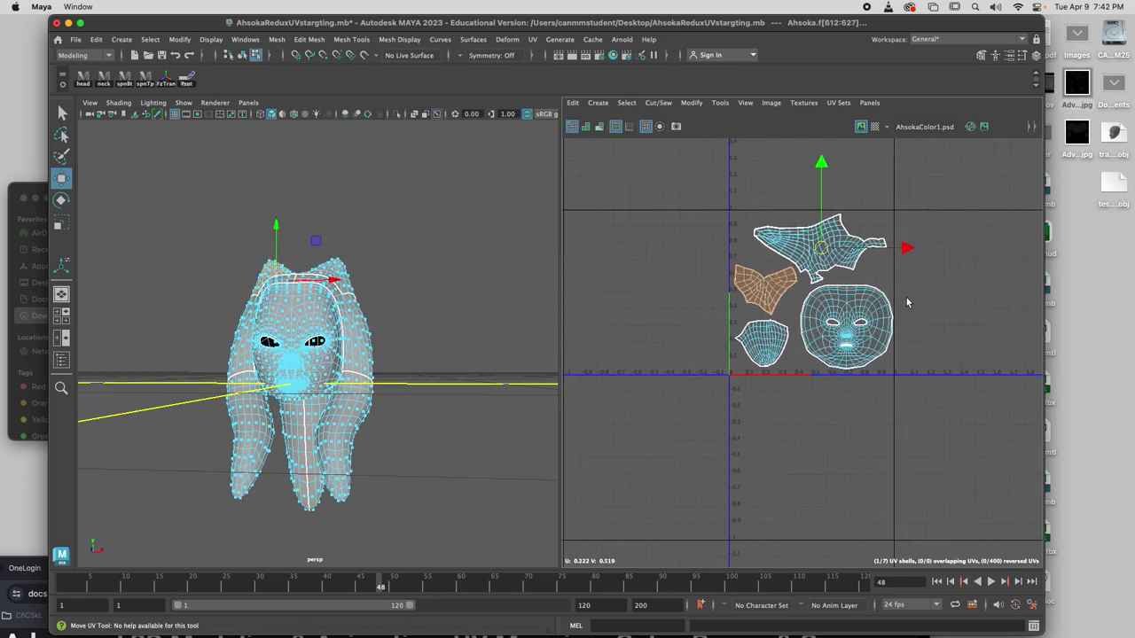
left_click(859, 319)
left_click_drag(853, 332, 857, 333)
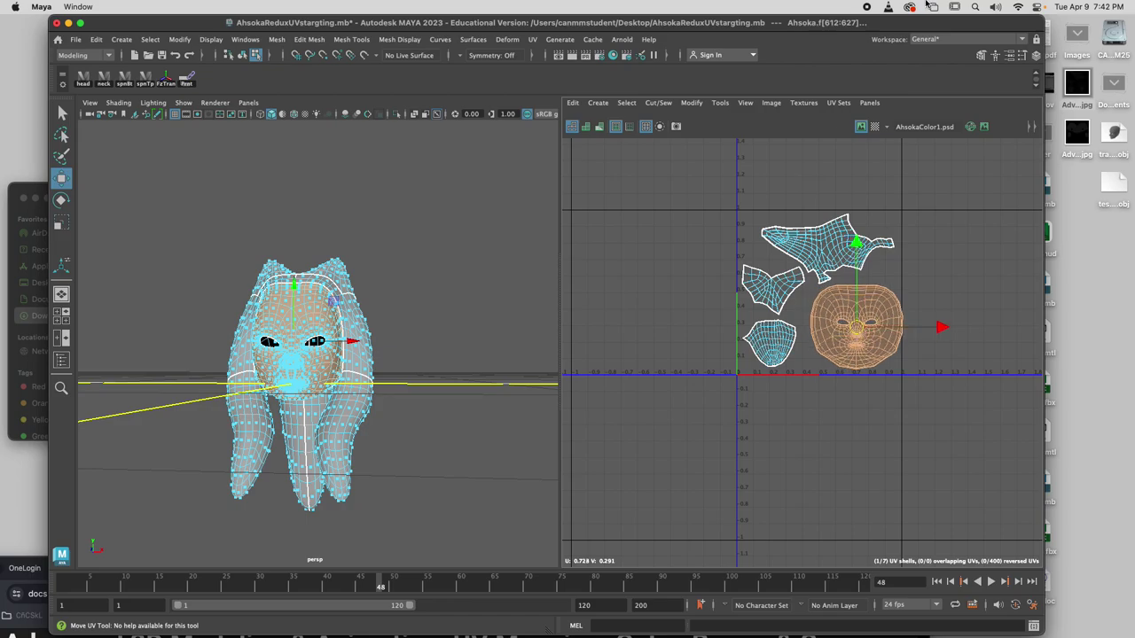